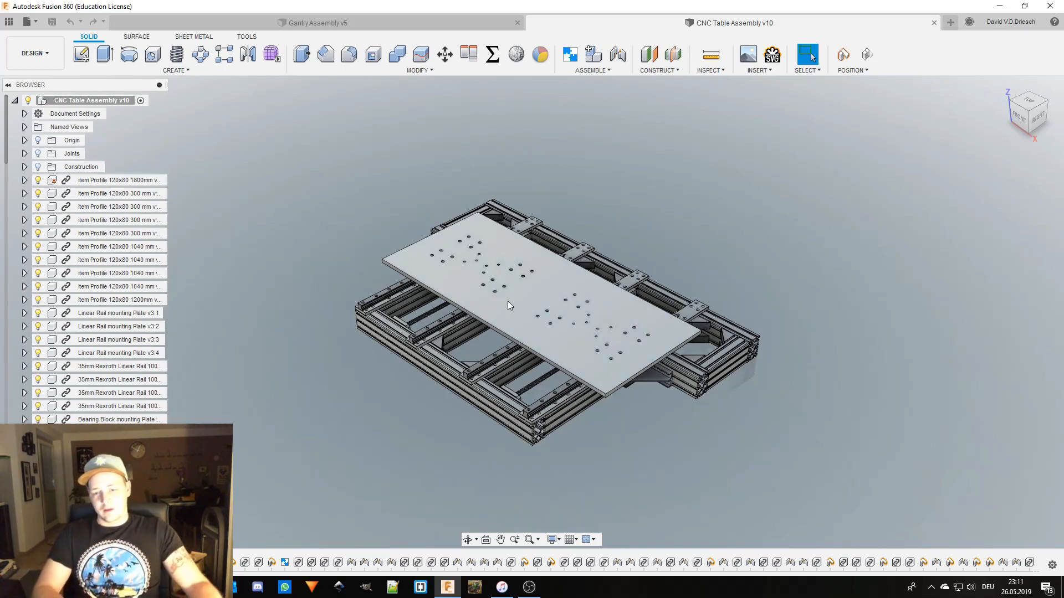
# Switch to the Gantry Assembly and set its visual style to Shaded with Visible Edges Only
pyautogui.click(397, 25)
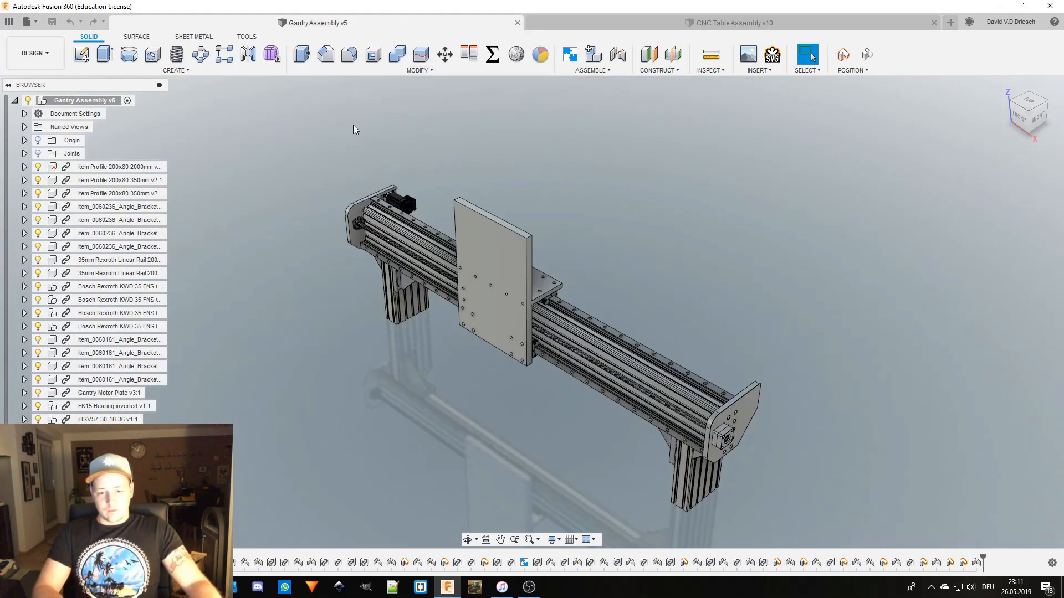
pyautogui.keyDown('shift'); pyautogui.moveTo(616, 383); pyautogui.dragTo(616, 380, button='middle'); pyautogui.keyUp('shift')
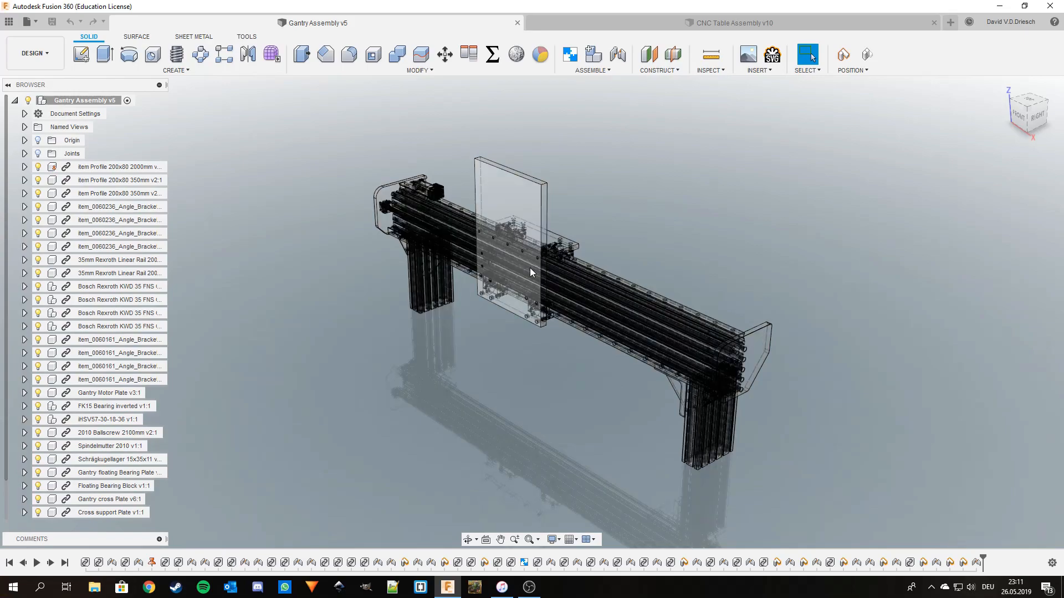
pyautogui.keyDown('shift'); pyautogui.moveTo(528, 268); pyautogui.dragTo(504, 390, button='middle'); pyautogui.keyUp('shift')
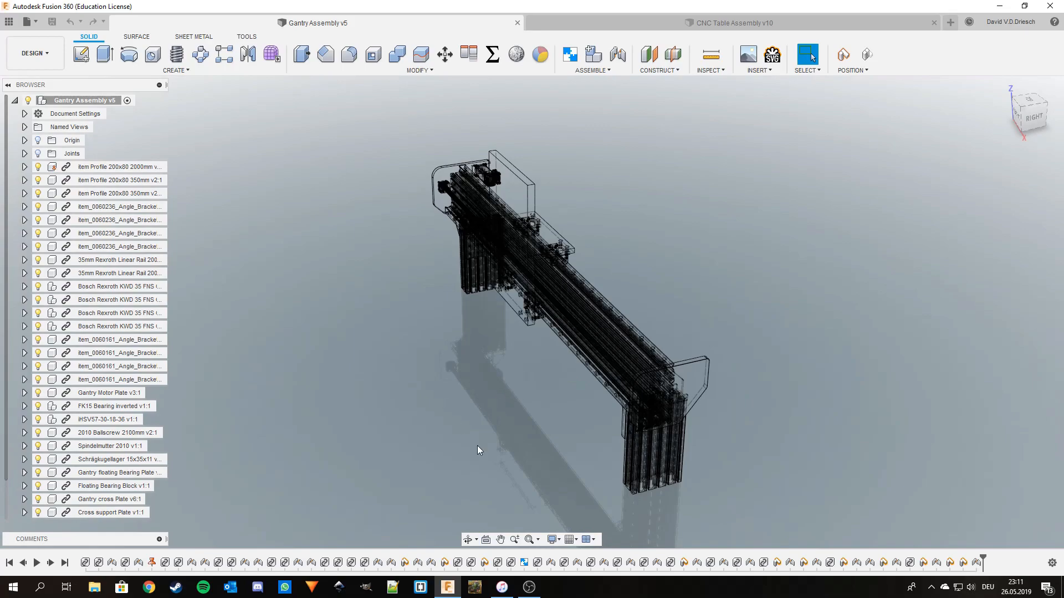
pyautogui.click(552, 539)
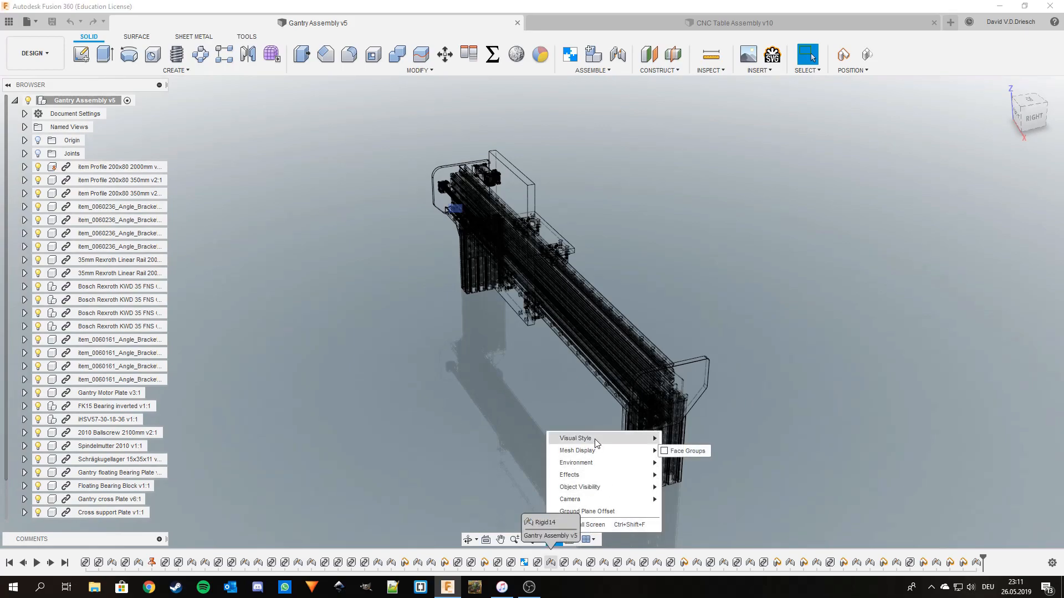
pyautogui.moveTo(595, 442)
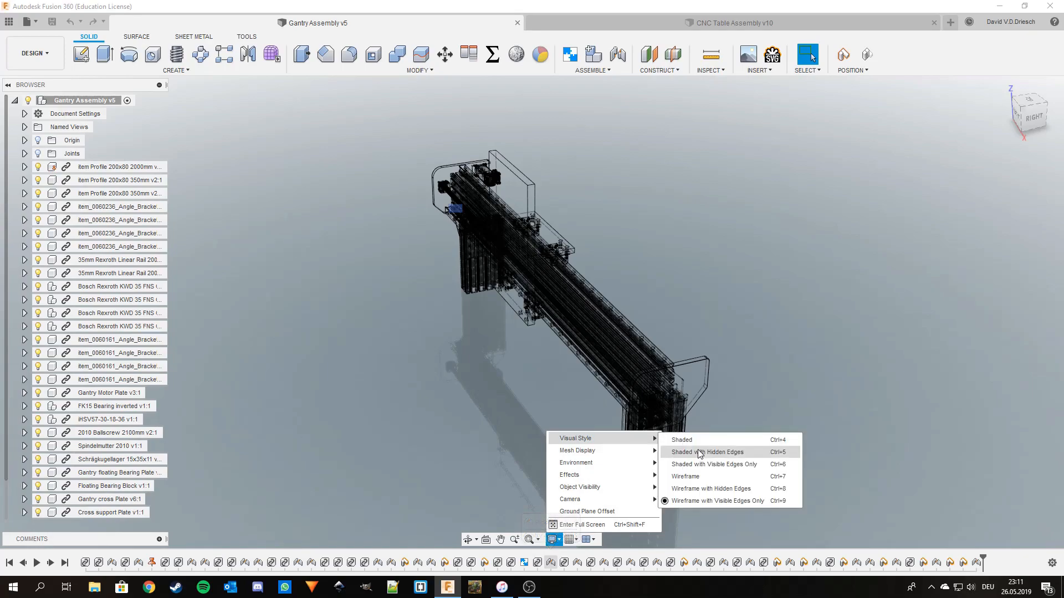
pyautogui.click(703, 466)
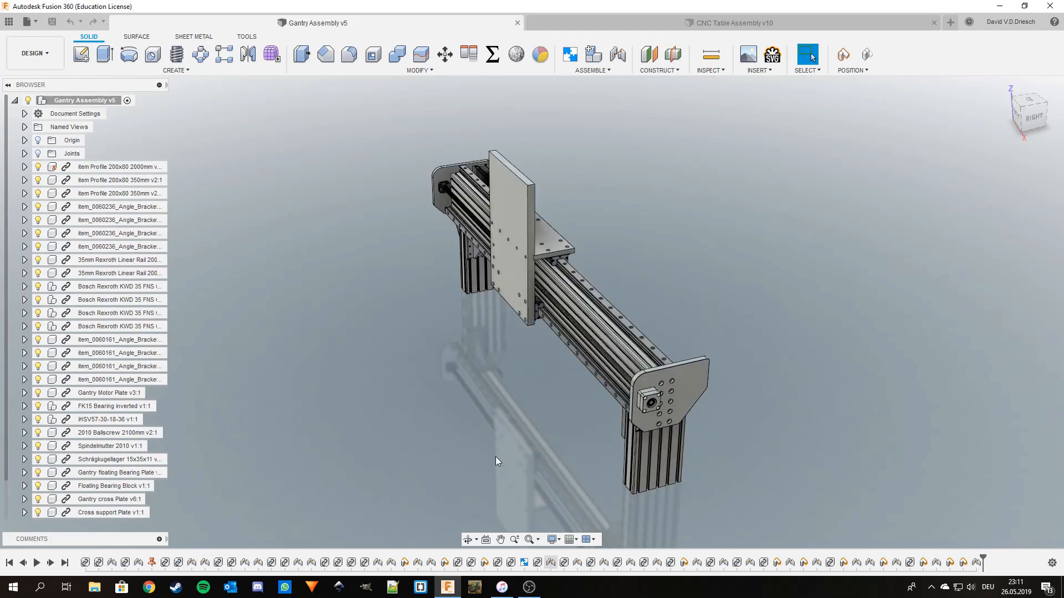
# Inspect the gantry from several sides and measure the thickness of the upright cross plate along its top edge
pyautogui.keyDown('shift'); pyautogui.moveTo(527, 458); pyautogui.dragTo(671, 427, button='middle'); pyautogui.keyUp('shift')
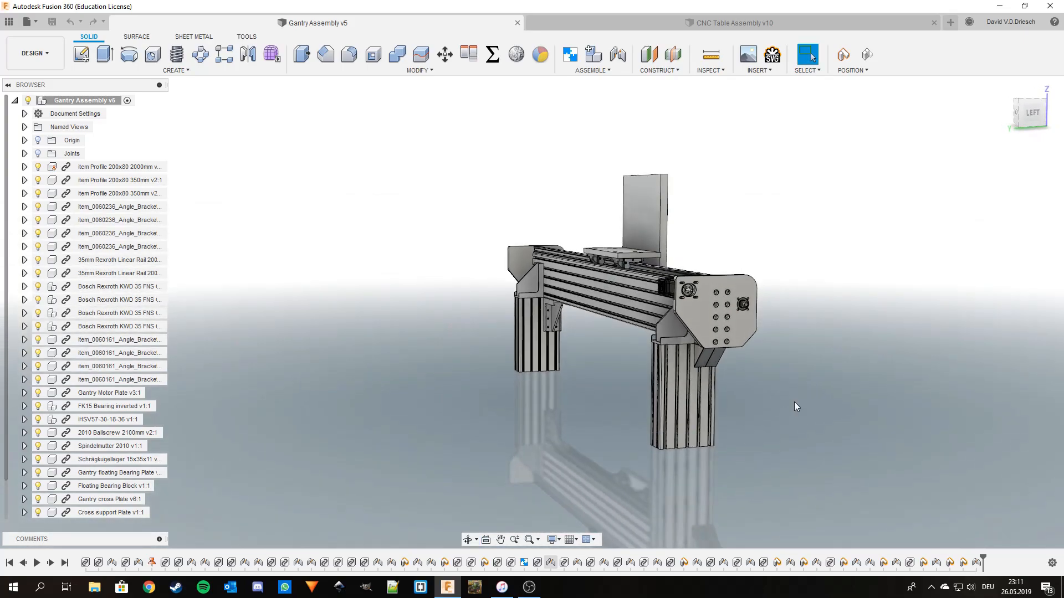
pyautogui.keyDown('shift'); pyautogui.moveTo(790, 404); pyautogui.dragTo(677, 413, button='middle'); pyautogui.keyUp('shift')
pyautogui.scroll(3, 677, 414)
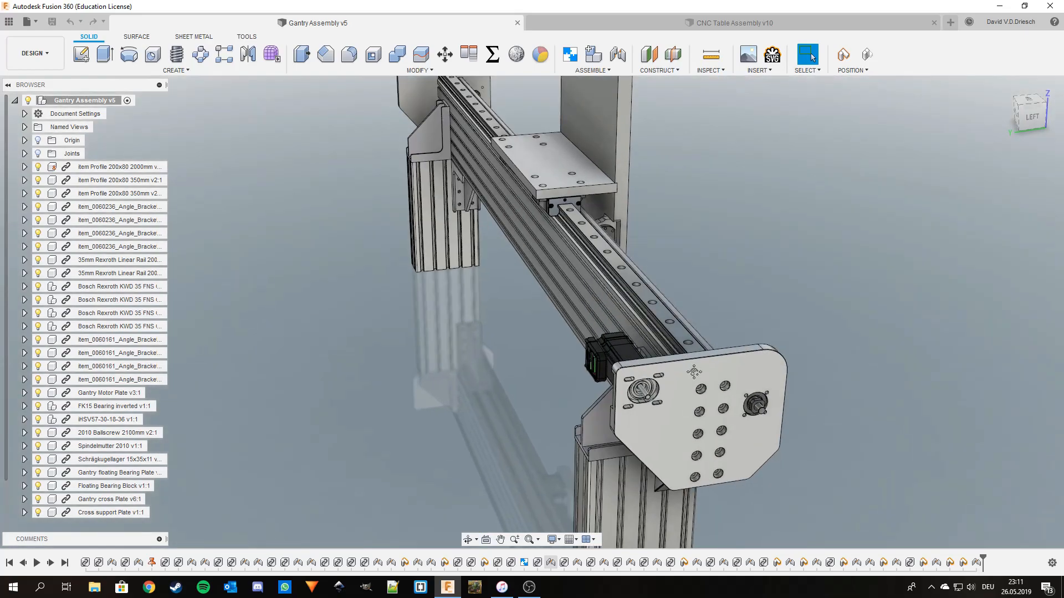
pyautogui.scroll(-2, 693, 372)
pyautogui.keyDown('shift'); pyautogui.moveTo(818, 392); pyautogui.dragTo(694, 351, button='middle'); pyautogui.keyUp('shift')
pyautogui.keyDown('shift'); pyautogui.moveTo(723, 403); pyautogui.dragTo(793, 372, button='middle'); pyautogui.keyUp('shift')
pyautogui.press('i')
pyautogui.scroll(3, 732, 106)
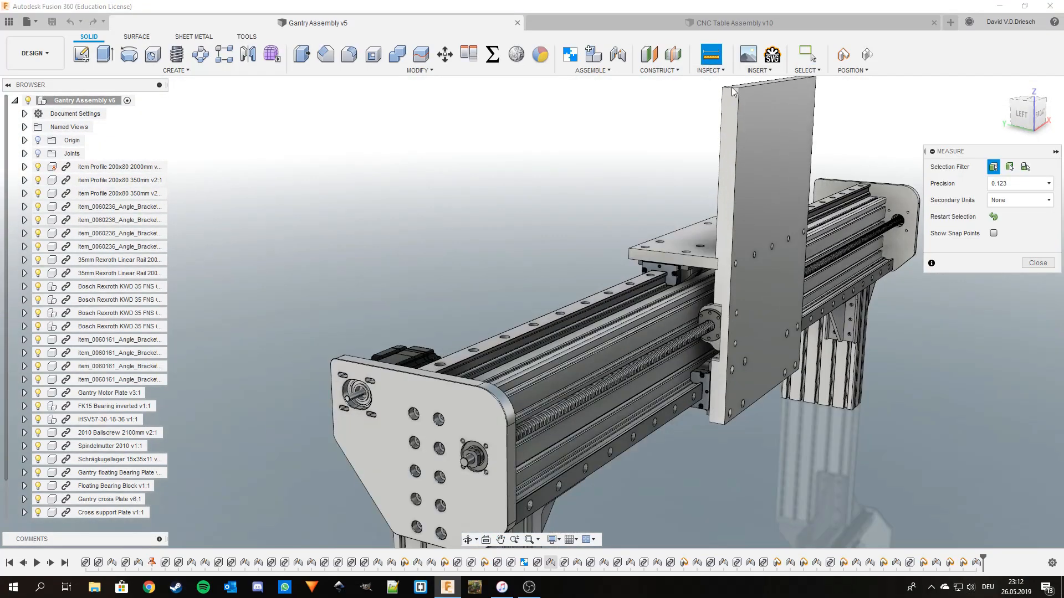
pyautogui.scroll(4, 732, 92)
pyautogui.click(732, 89)
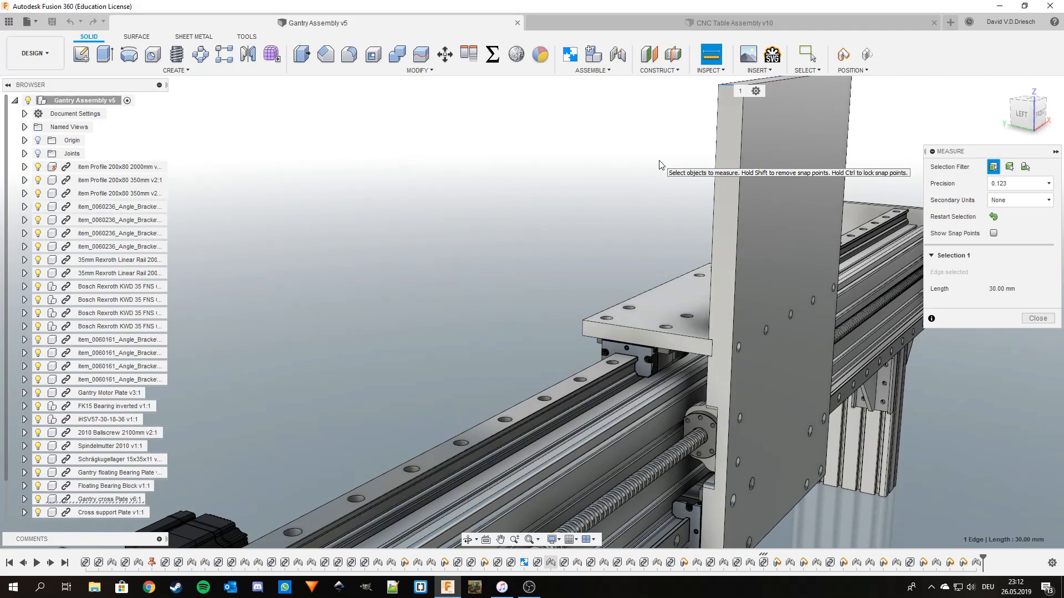
pyautogui.press('Escape')
# Show the gantry squarely from the right side and hide the Gantry floating Bearing Plate
pyautogui.scroll(-5, 593, 356)
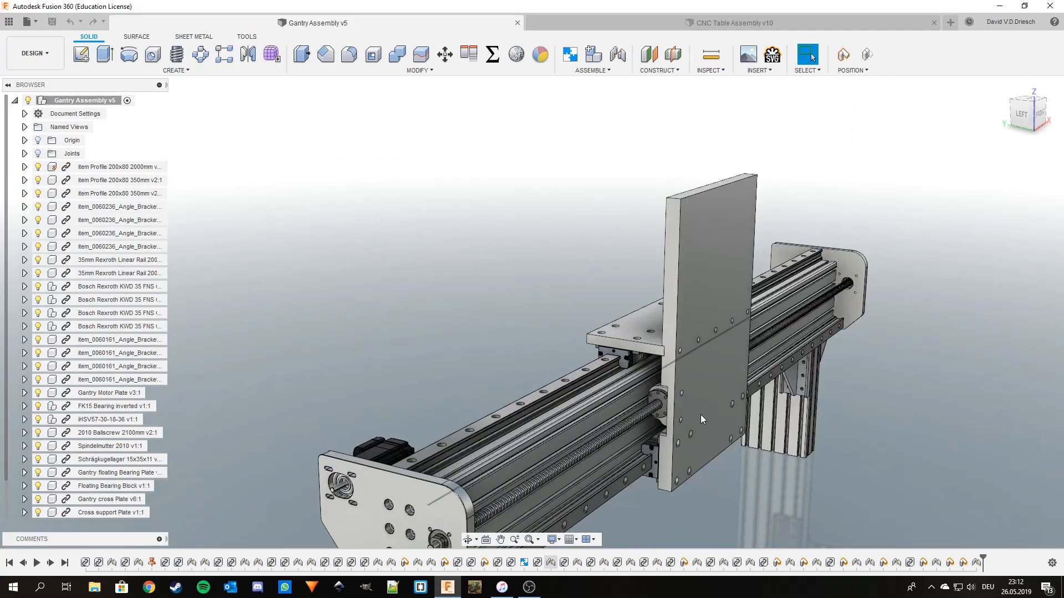
pyautogui.keyDown('shift'); pyautogui.moveTo(710, 434); pyautogui.dragTo(490, 323, button='middle'); pyautogui.keyUp('shift')
pyautogui.keyDown('shift'); pyautogui.moveTo(622, 388); pyautogui.dragTo(662, 372, button='middle'); pyautogui.keyUp('shift')
pyautogui.scroll(-5, 661, 372)
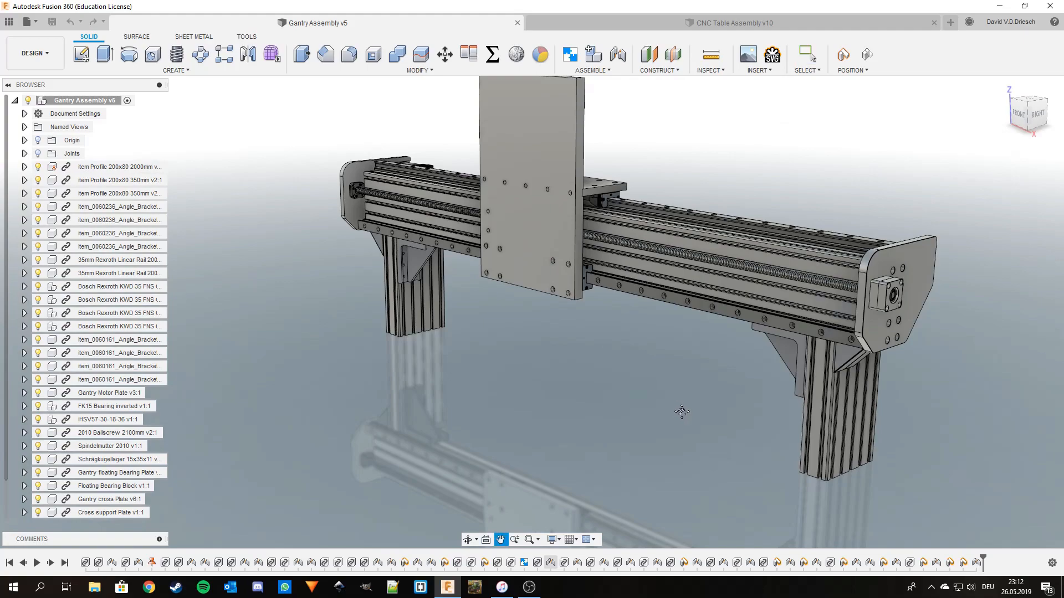
pyautogui.keyDown('shift'); pyautogui.moveTo(682, 412); pyautogui.dragTo(611, 392, button='middle'); pyautogui.keyUp('shift')
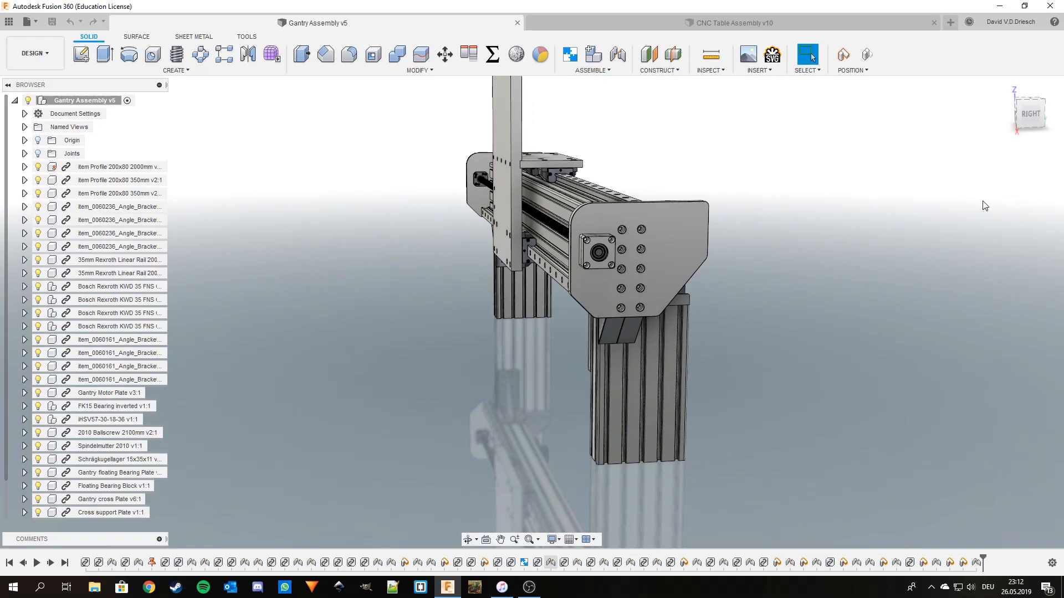
pyautogui.click(1022, 120)
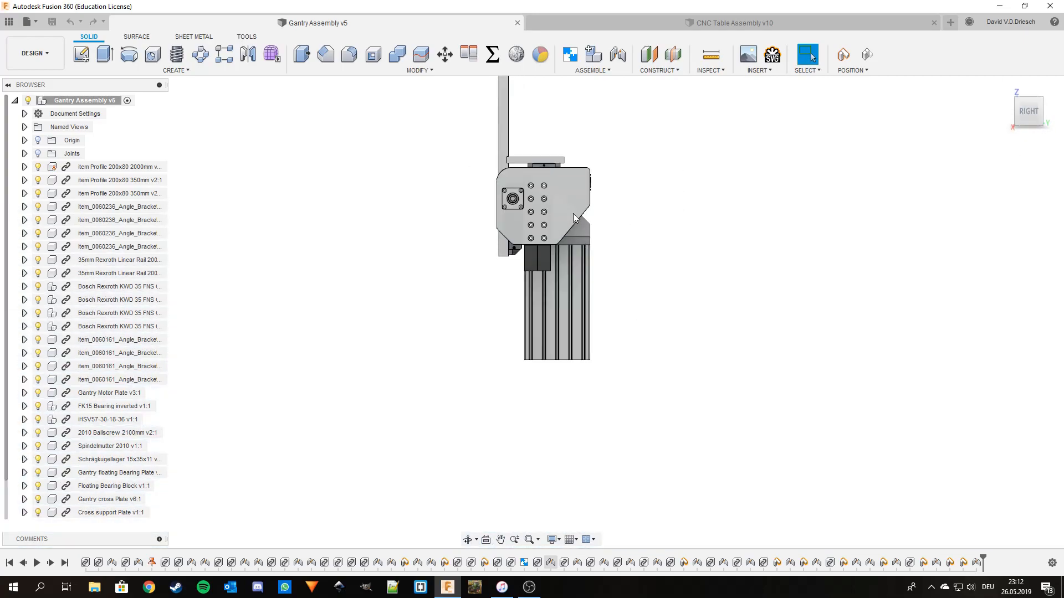
pyautogui.click(563, 195)
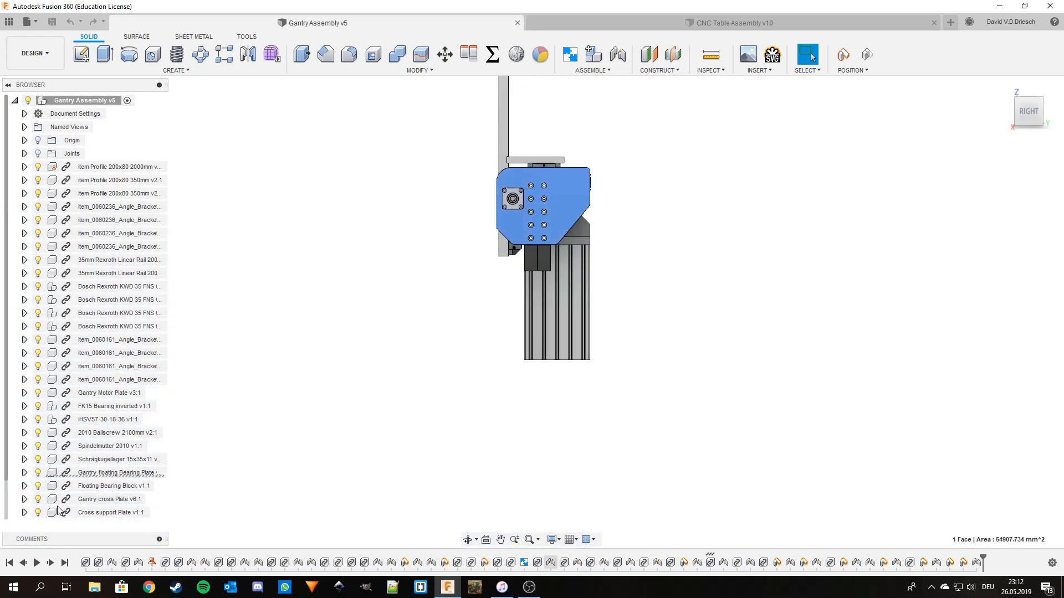
pyautogui.click(38, 473)
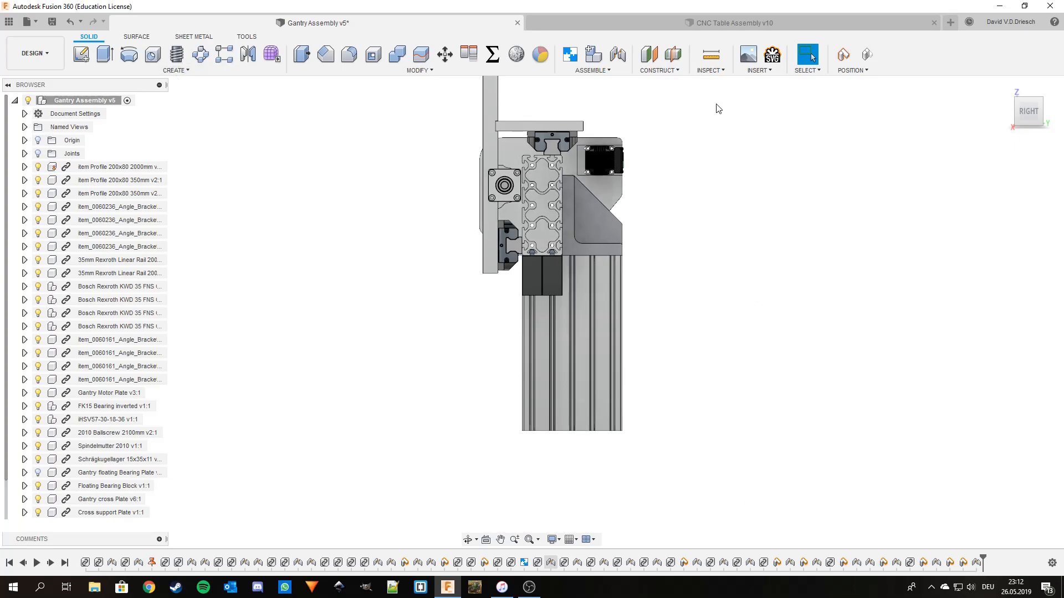
# In the CNC Table Assembly, measure the distance from the 300 mm profile's face beside the angle bracket to the 1800 mm profile's outer face
pyautogui.click(730, 25)
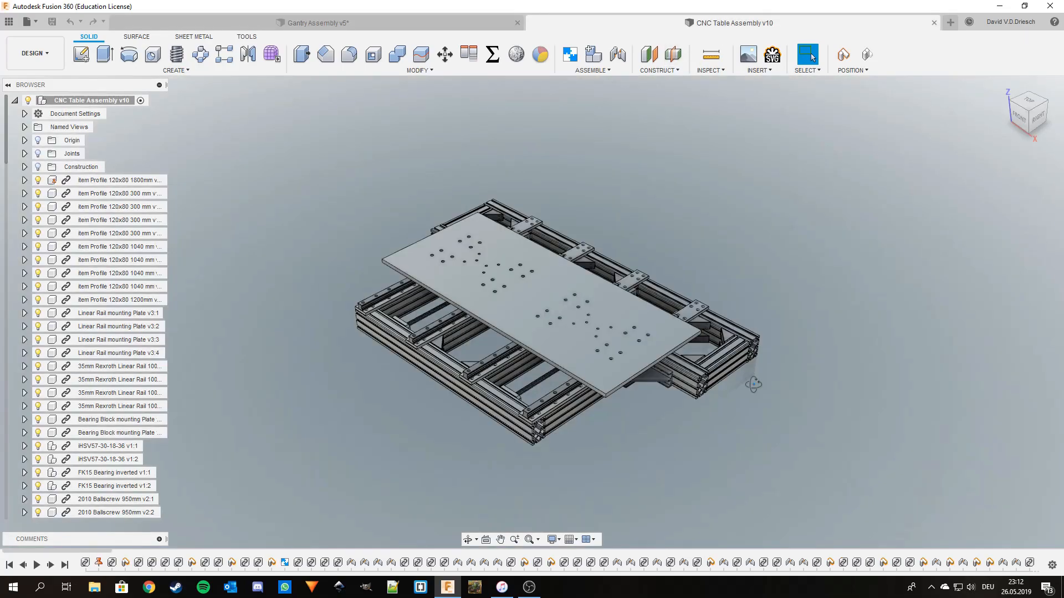
pyautogui.keyDown('shift'); pyautogui.moveTo(742, 372); pyautogui.dragTo(680, 353, button='middle'); pyautogui.keyUp('shift')
pyautogui.scroll(4, 679, 353)
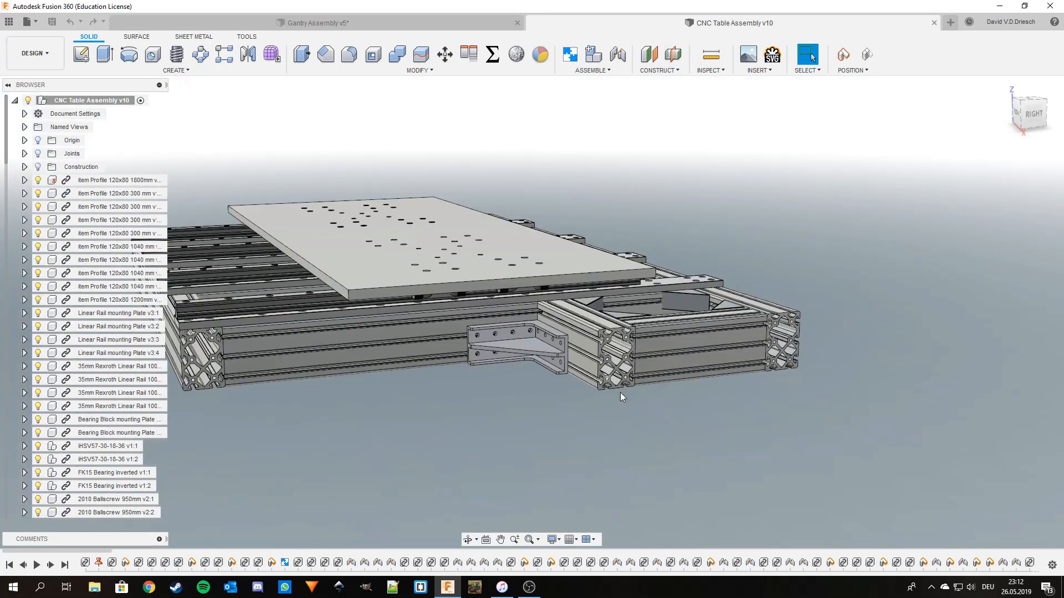
pyautogui.scroll(-3, 680, 417)
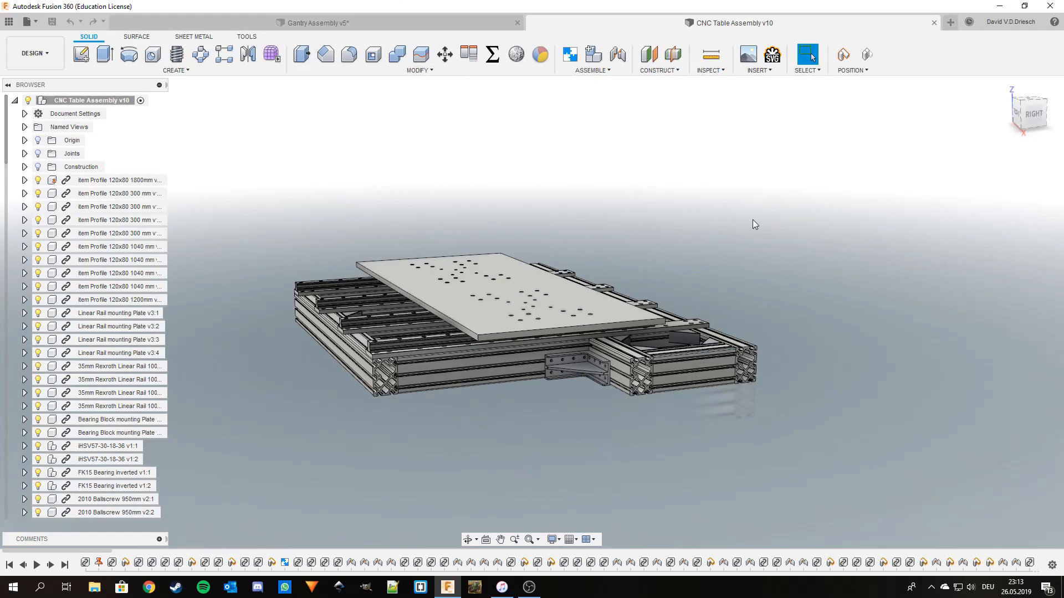
pyautogui.click(711, 54)
pyautogui.scroll(5, 640, 442)
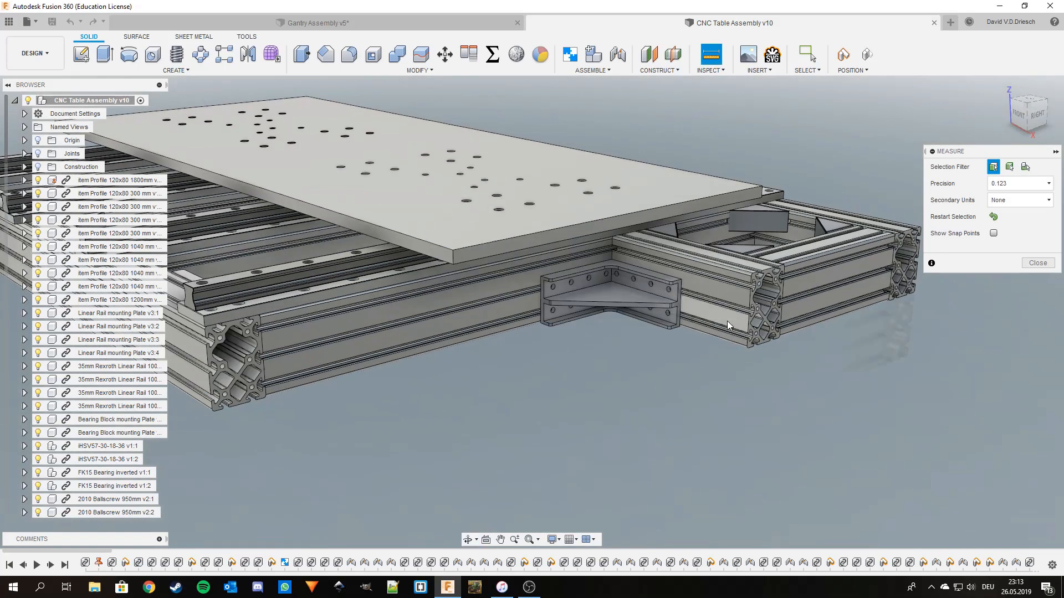
pyautogui.click(727, 319)
pyautogui.click(993, 216)
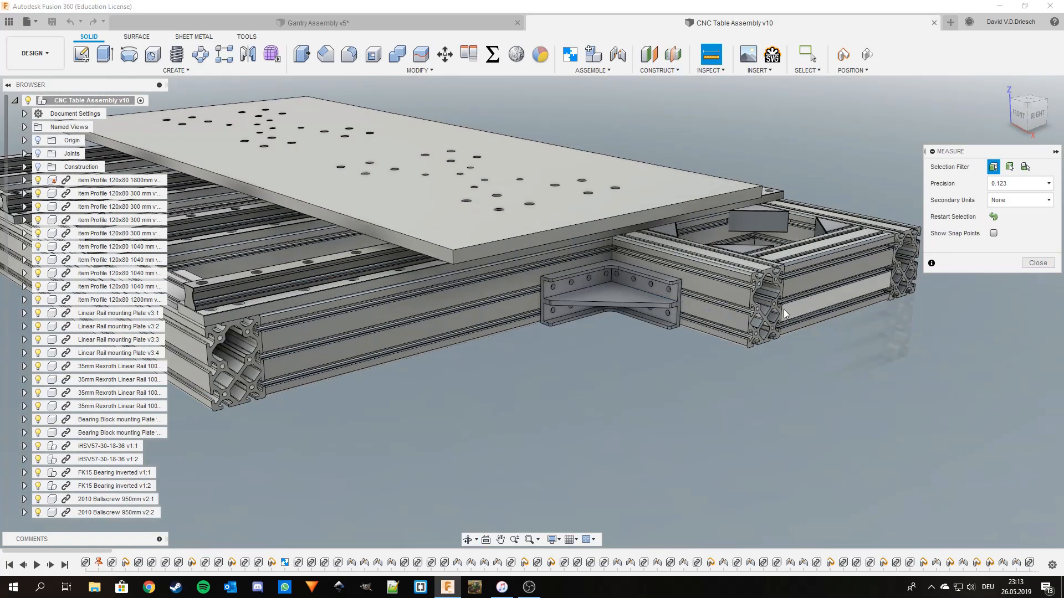
pyautogui.click(720, 314)
pyautogui.keyDown('shift'); pyautogui.moveTo(720, 313); pyautogui.dragTo(501, 329, button='middle'); pyautogui.keyUp('shift')
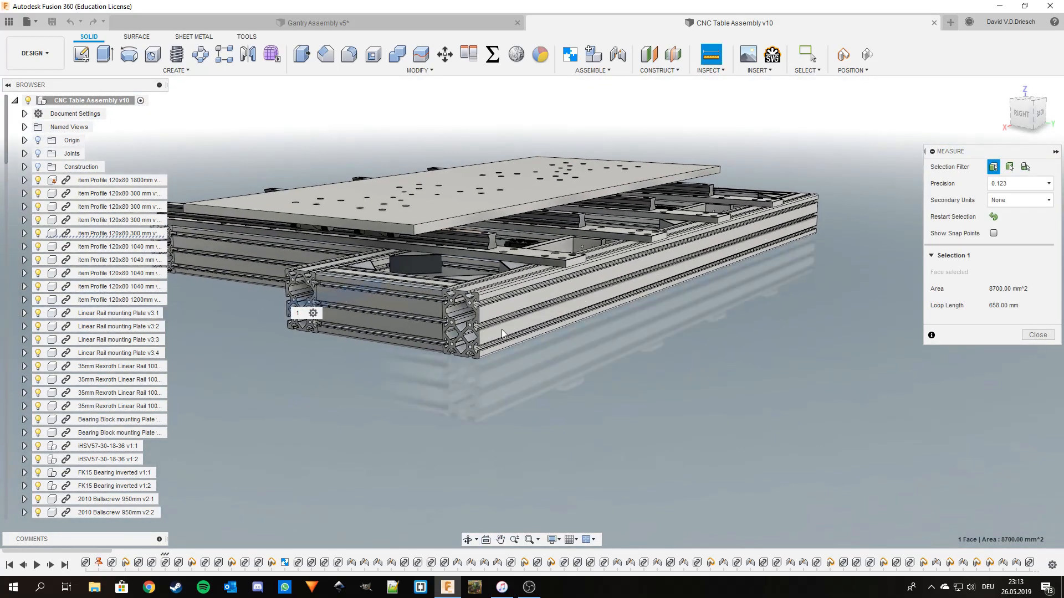
pyautogui.click(501, 329)
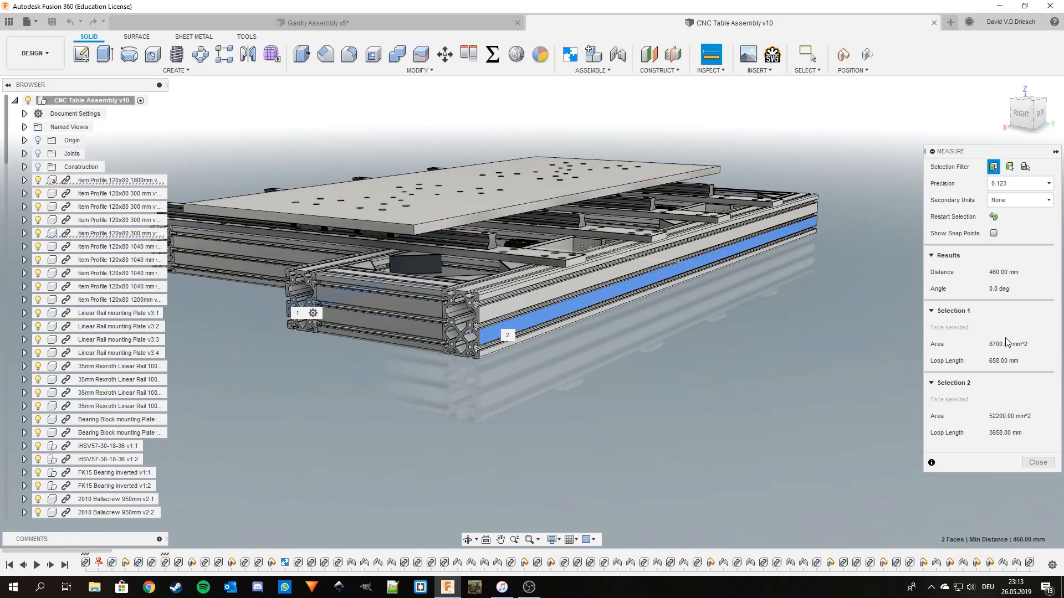
pyautogui.keyDown('shift'); pyautogui.moveTo(632, 387); pyautogui.dragTo(715, 391, button='middle'); pyautogui.keyUp('shift')
pyautogui.click(1031, 461)
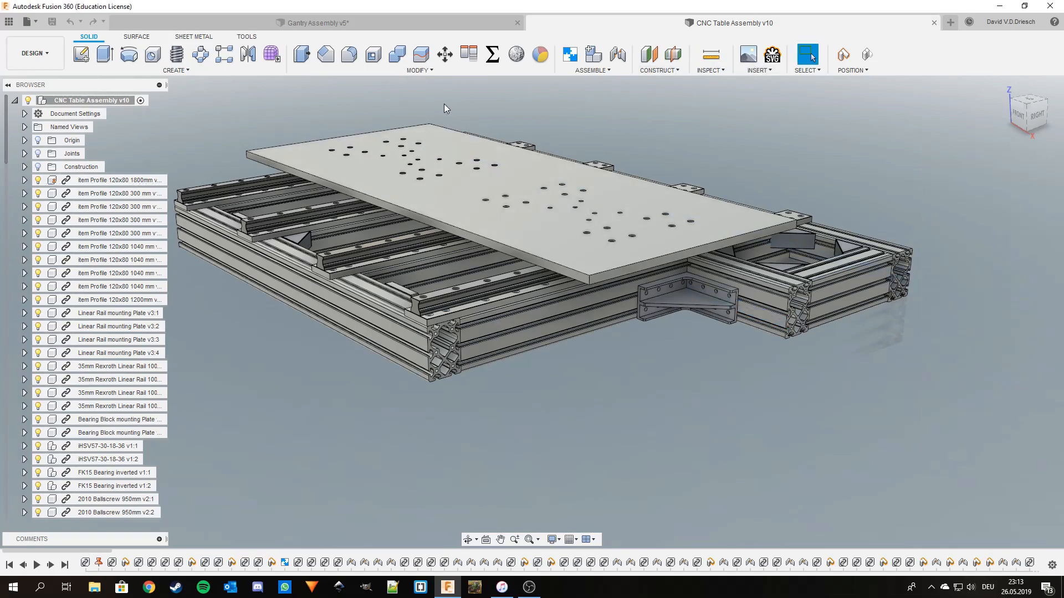
# In the Gantry Assembly, measure the distance from the near leg's bottom edge to the lower edge of the angle bracket under the beam
pyautogui.click(317, 23)
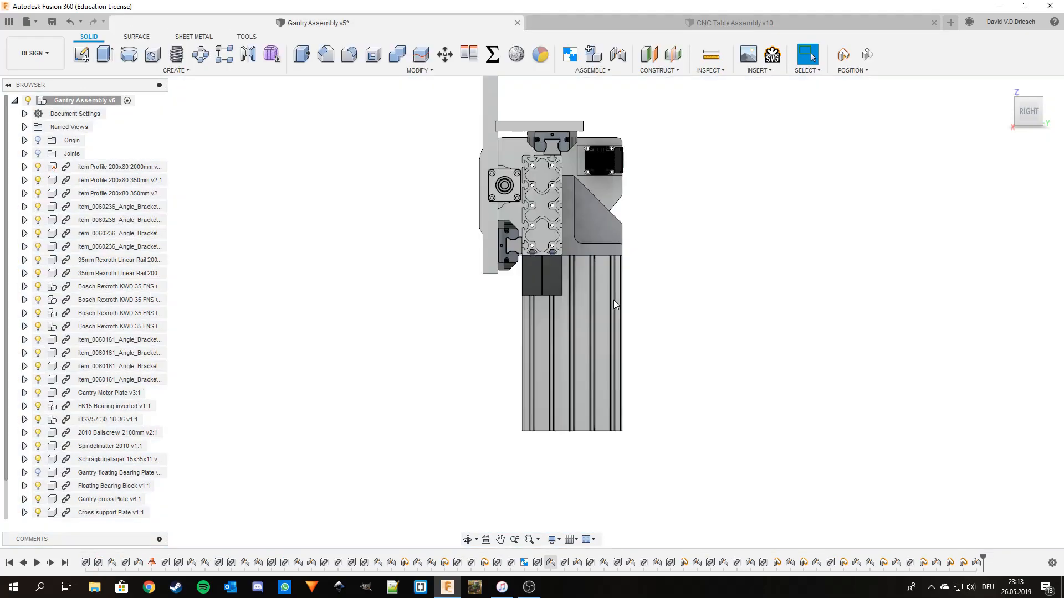
pyautogui.click(711, 55)
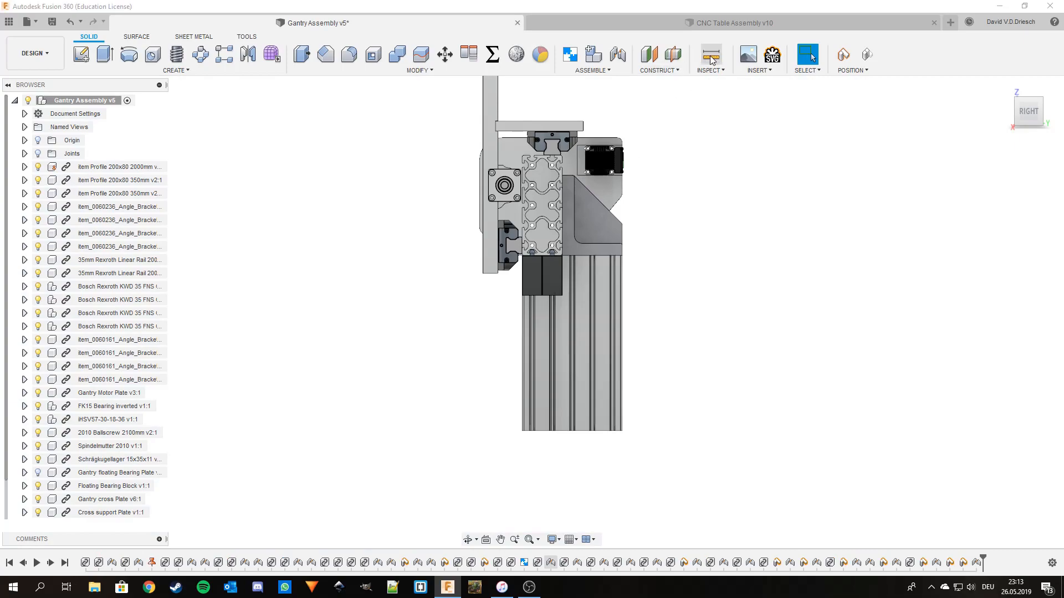
pyautogui.scroll(3, 516, 346)
pyautogui.moveTo(521, 350); pyautogui.dragTo(599, 275, button='middle')
pyautogui.scroll(3, 605, 324)
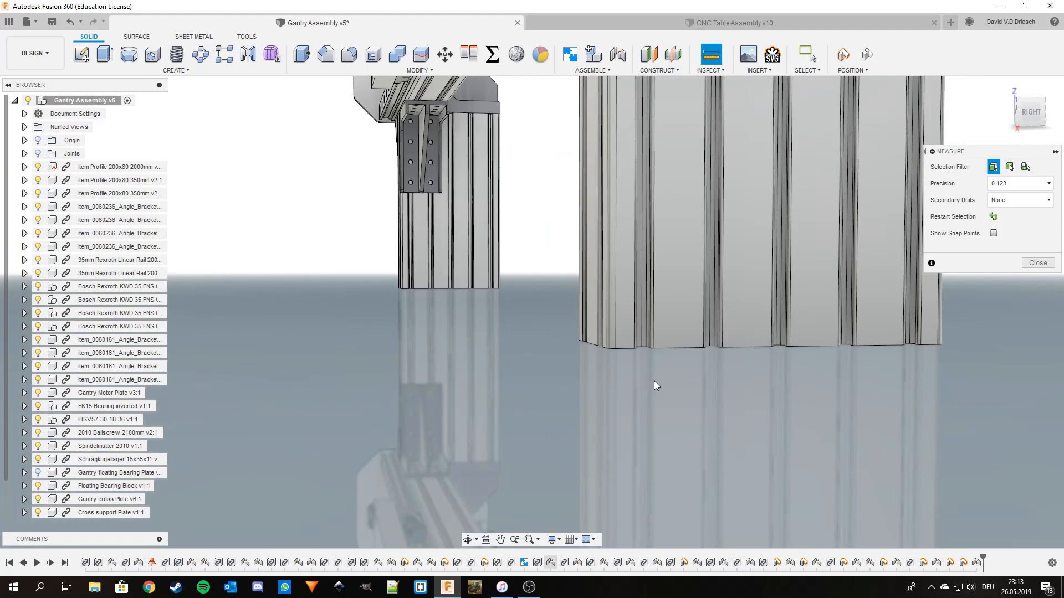
pyautogui.click(665, 347)
pyautogui.moveTo(665, 348); pyautogui.dragTo(667, 236, button='middle')
pyautogui.scroll(4, 668, 236)
pyautogui.scroll(-1, 668, 231)
pyautogui.keyDown('shift'); pyautogui.moveTo(657, 184); pyautogui.dragTo(644, 155, button='middle'); pyautogui.keyUp('shift')
pyautogui.scroll(3, 643, 151)
pyautogui.scroll(1, 648, 193)
pyautogui.scroll(-4, 645, 193)
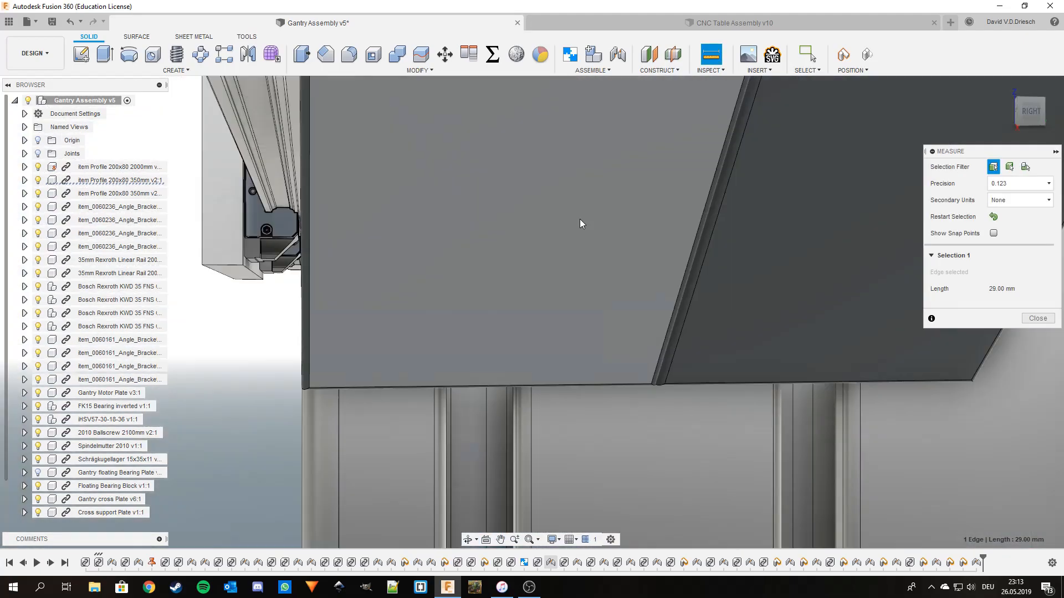
pyautogui.scroll(2, 604, 295)
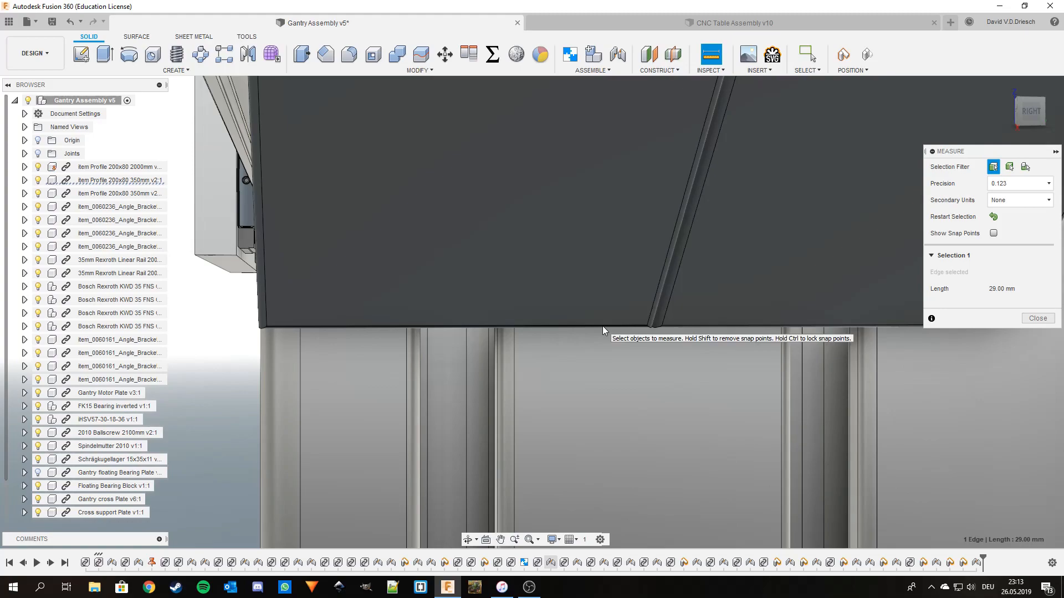
pyautogui.click(651, 407)
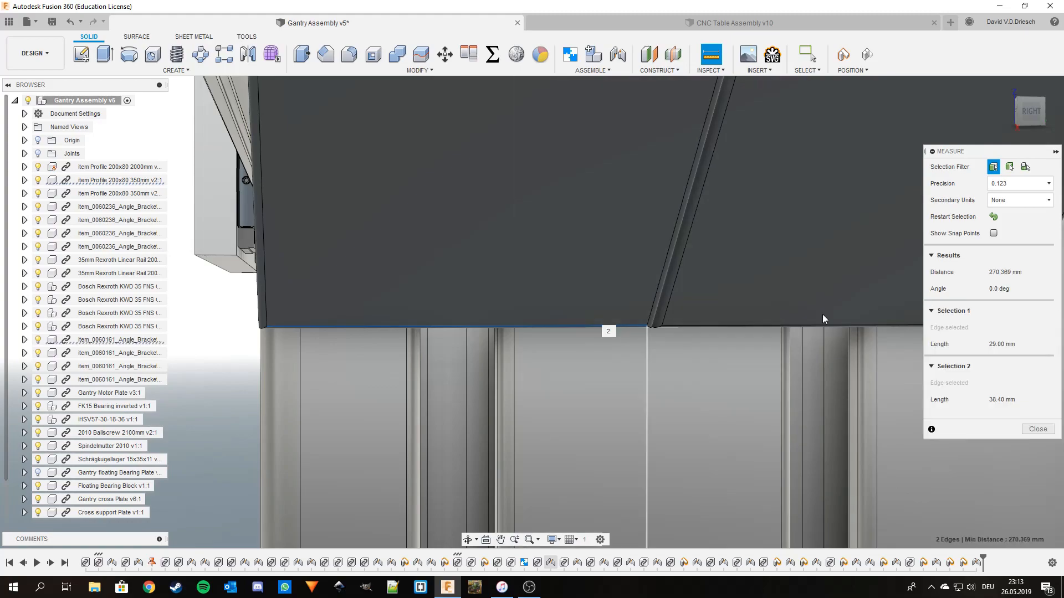
pyautogui.scroll(-3, 709, 318)
pyautogui.scroll(-3, 688, 330)
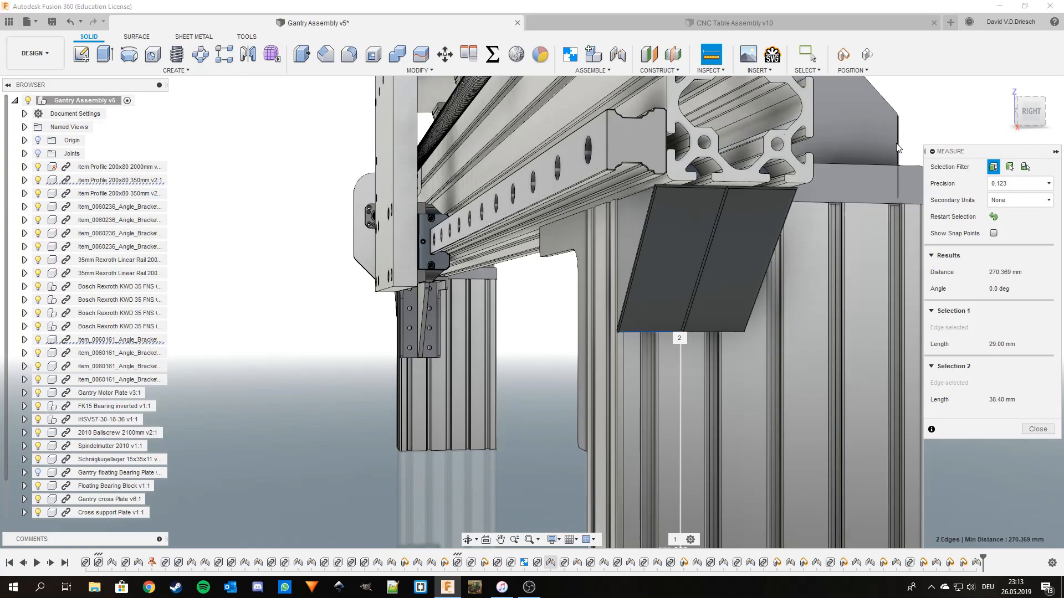
# Clear the measurement selection, review the near leg and beam end, and close the measurement
pyautogui.click(992, 217)
pyautogui.keyDown('shift'); pyautogui.moveTo(833, 217); pyautogui.dragTo(821, 260, button='middle'); pyautogui.keyUp('shift')
pyautogui.scroll(-6, 820, 259)
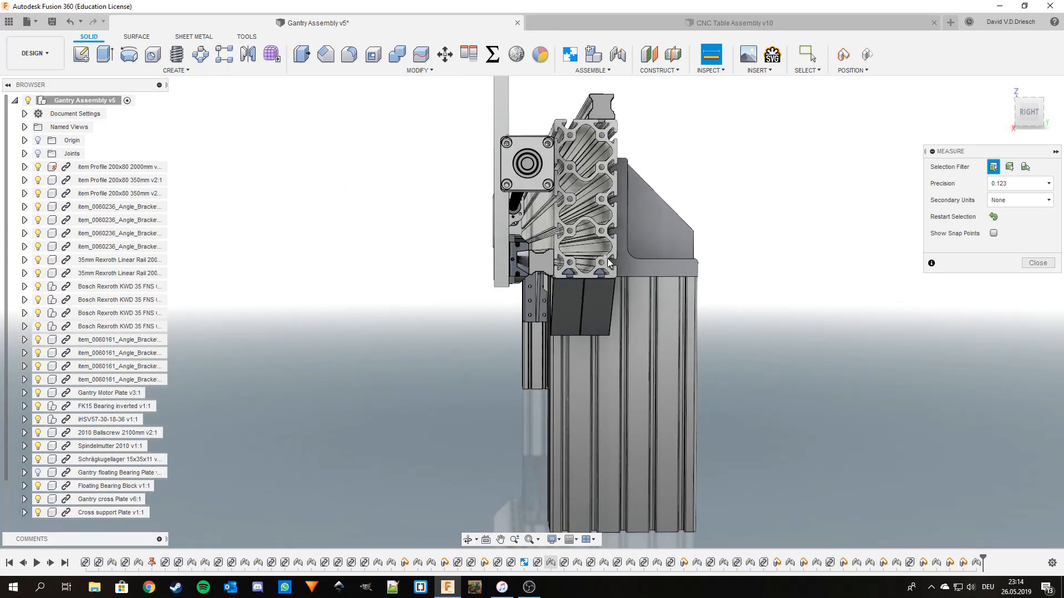
pyautogui.keyDown('shift'); pyautogui.moveTo(636, 335); pyautogui.dragTo(629, 271, button='middle'); pyautogui.keyUp('shift')
pyautogui.scroll(-3, 630, 283)
pyautogui.moveTo(704, 325); pyautogui.dragTo(658, 281, button='middle')
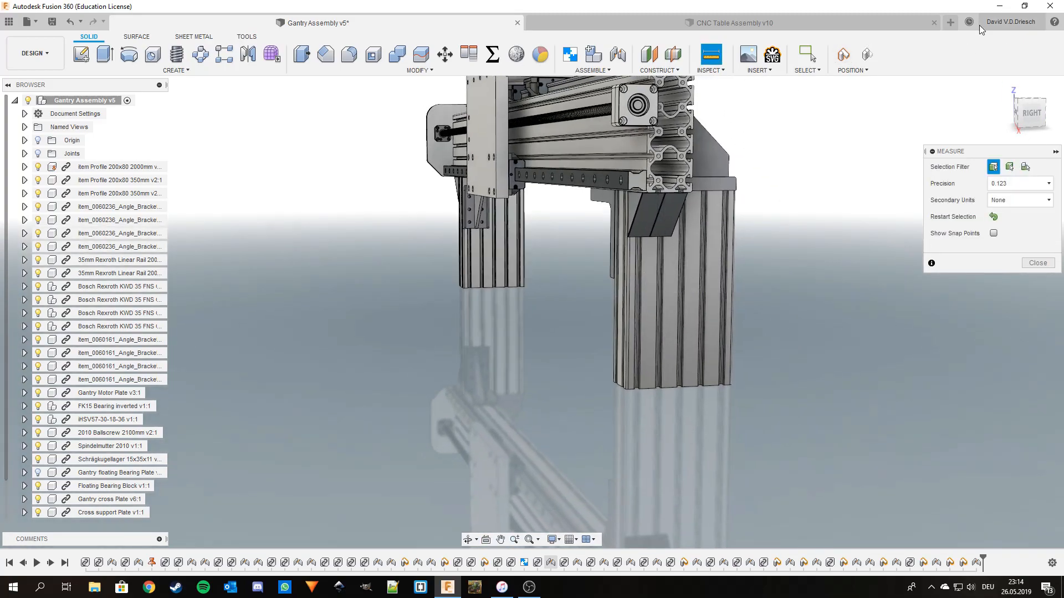
pyautogui.click(1036, 263)
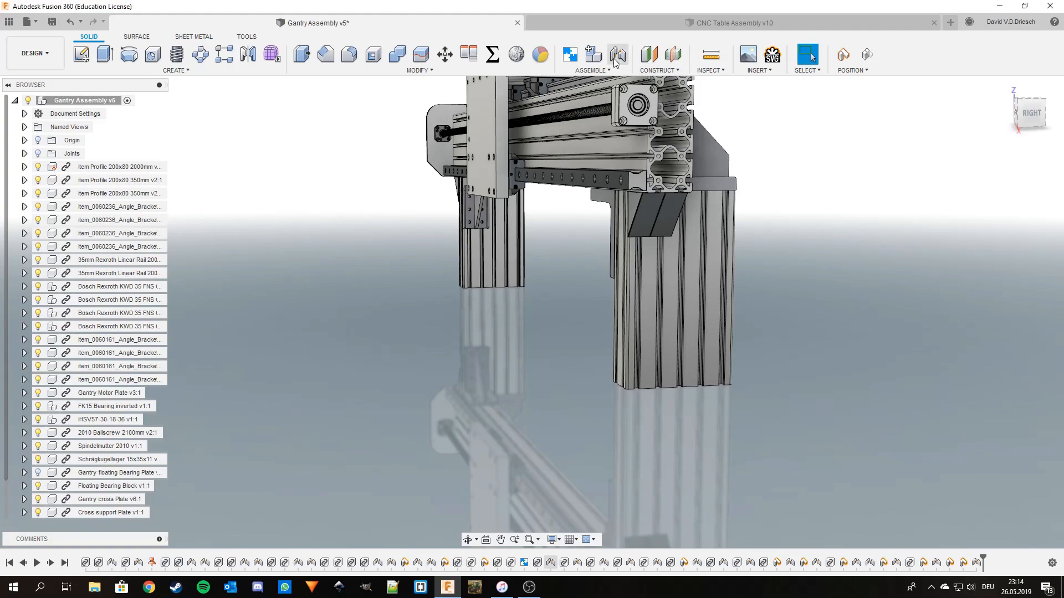
# Measure the distance from the 2000 mm beam profile's upper face to the near leg profile's bottom end face, and close the measurement
pyautogui.click(710, 54)
pyautogui.keyDown('shift'); pyautogui.moveTo(667, 331); pyautogui.dragTo(657, 396, button='middle'); pyautogui.keyUp('shift')
pyautogui.scroll(4, 634, 257)
pyautogui.click(652, 258)
pyautogui.scroll(-5, 689, 263)
pyautogui.keyDown('shift'); pyautogui.moveTo(689, 263); pyautogui.dragTo(688, 349, button='middle'); pyautogui.keyUp('shift')
pyautogui.scroll(6, 639, 291)
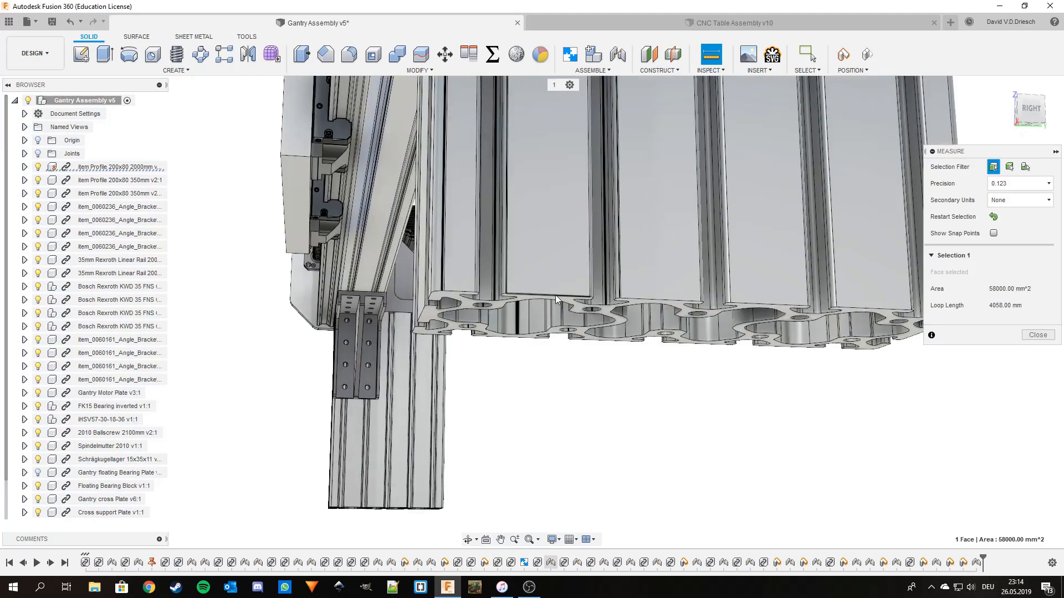
pyautogui.scroll(3, 573, 308)
pyautogui.scroll(-4, 583, 308)
pyautogui.moveTo(583, 308)
pyautogui.keyDown('shift'); pyautogui.mouseDown(button='middle')
pyautogui.moveTo(584, 290)
pyautogui.moveTo(577, 336)
pyautogui.moveTo(592, 322)
pyautogui.mouseUp(button='middle'); pyautogui.keyUp('shift')
pyautogui.scroll(3, 581, 181)
pyautogui.click(559, 145)
pyautogui.scroll(-4, 607, 295)
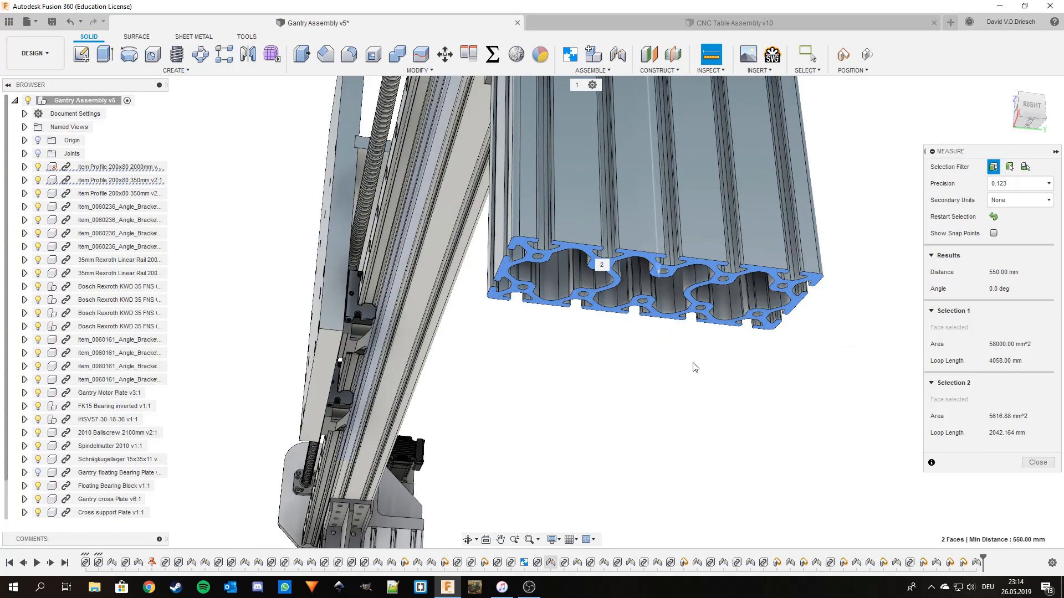
pyautogui.moveTo(752, 382); pyautogui.dragTo(730, 407, button='middle')
pyautogui.scroll(-3, 703, 383)
pyautogui.moveTo(691, 368); pyautogui.dragTo(682, 311, button='middle')
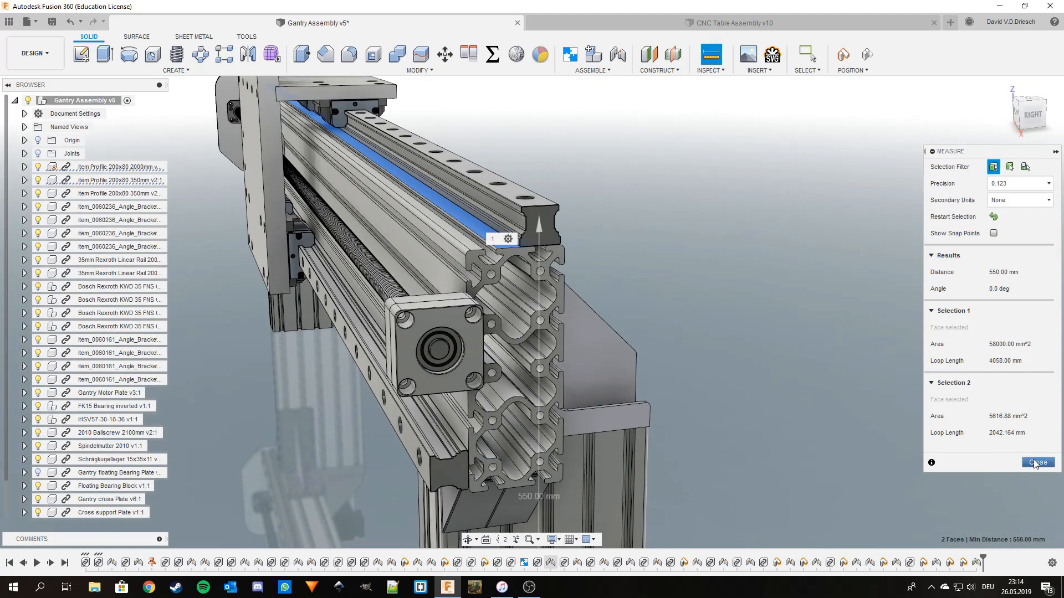
pyautogui.click(1036, 463)
# Create a new design and sketch a center rectangle 460 mm wide and 670 mm high at the origin on the front plane
pyautogui.click(950, 23)
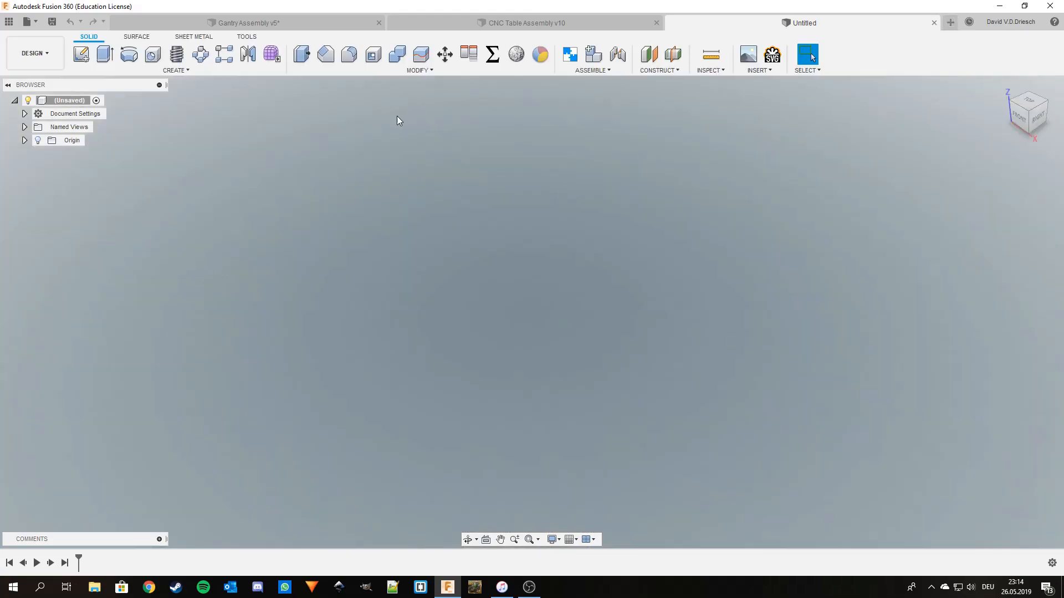
pyautogui.click(80, 53)
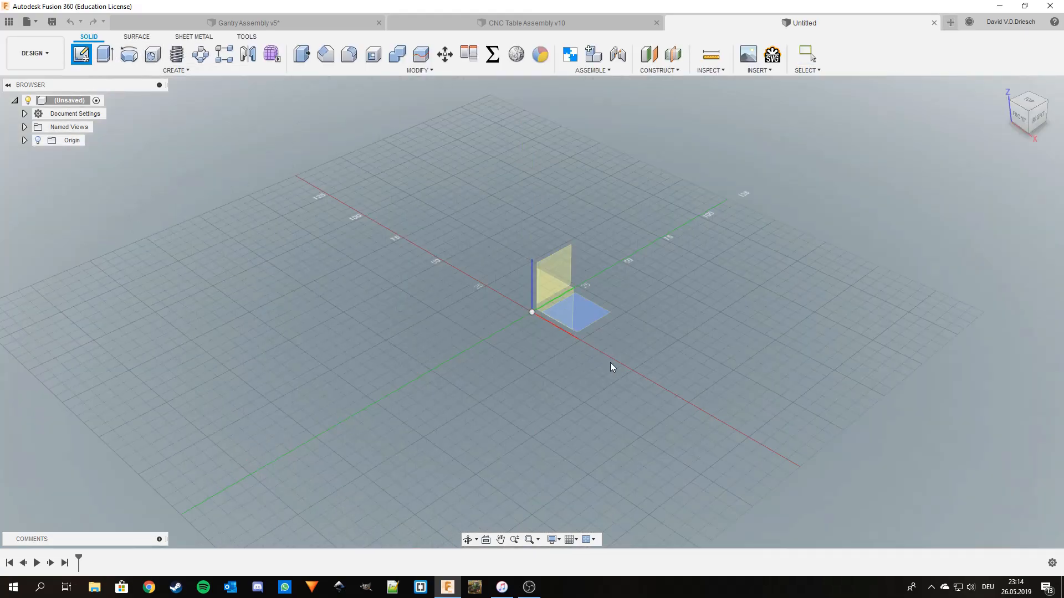
pyautogui.click(561, 307)
pyautogui.click(129, 53)
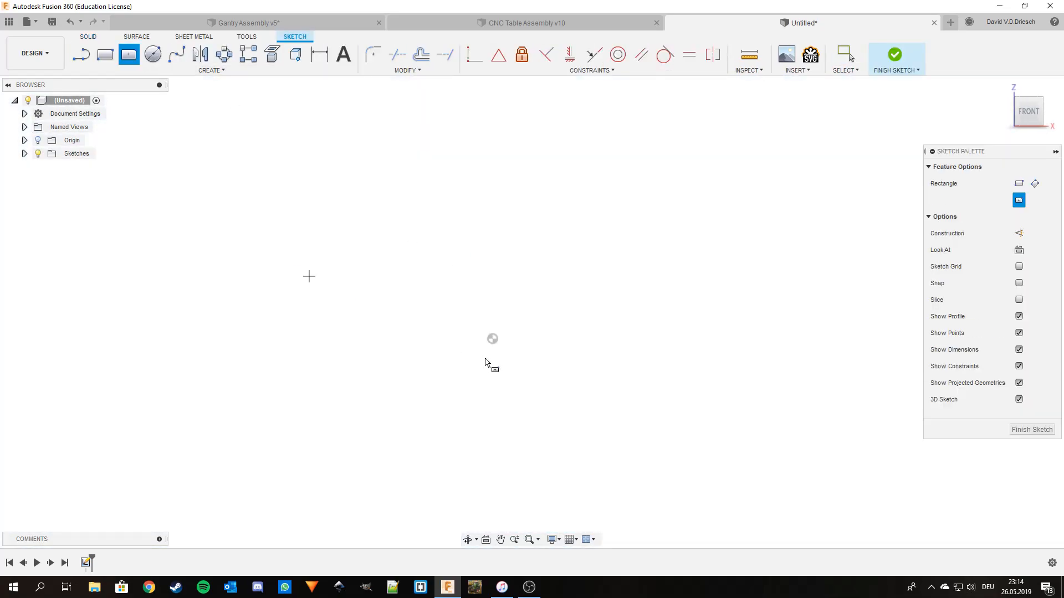
pyautogui.click(492, 339)
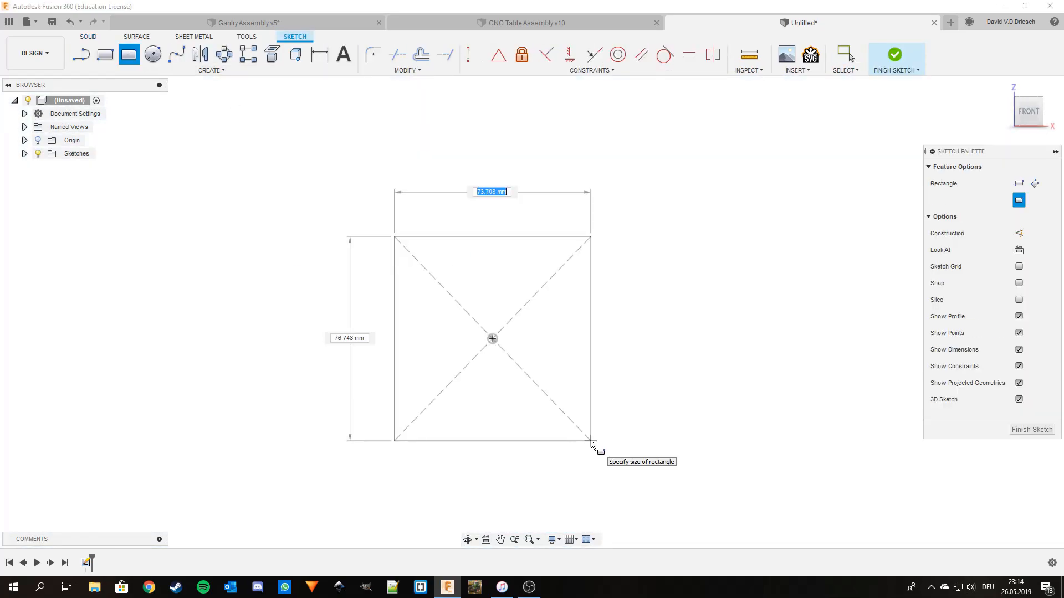
pyautogui.press('Tab')
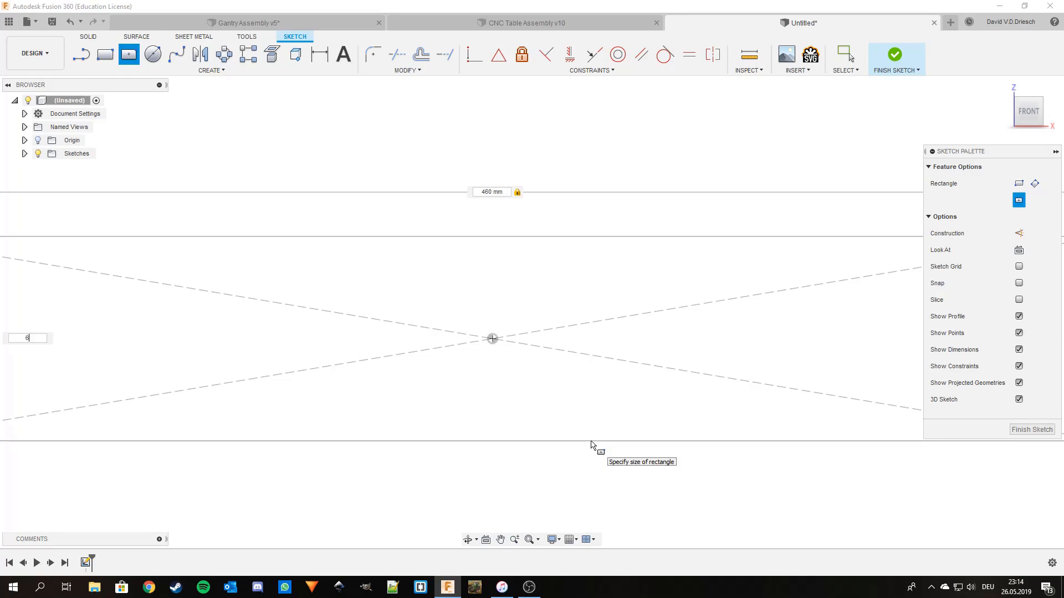
pyautogui.press('Tab')
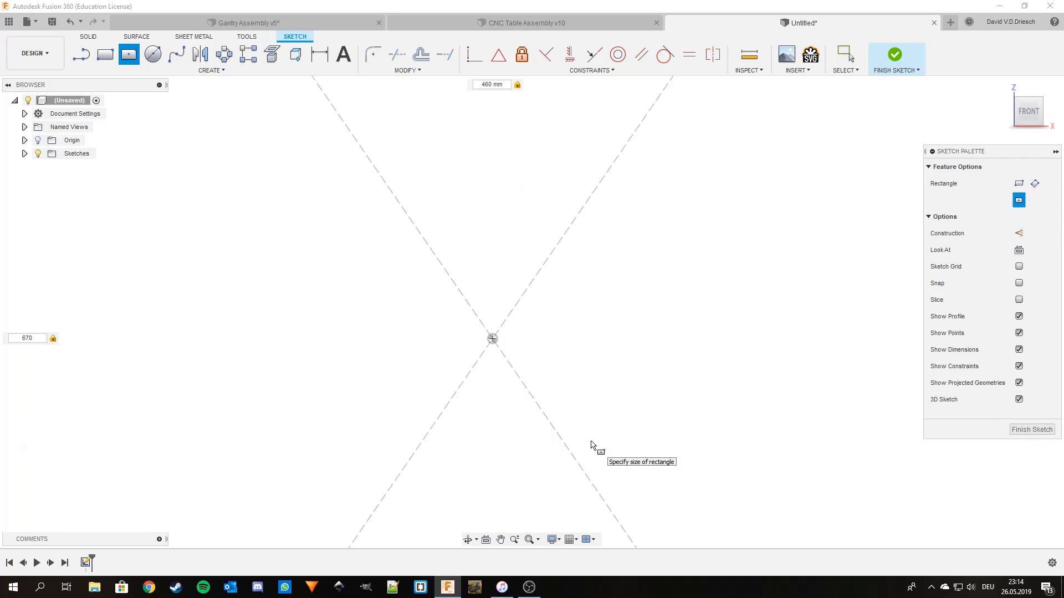
pyautogui.press('Return')
# Extrude the rectangle 10 mm as a new body
pyautogui.scroll(-6, 796, 317)
pyautogui.moveTo(758, 273); pyautogui.dragTo(752, 268, button='middle')
pyautogui.press('e')
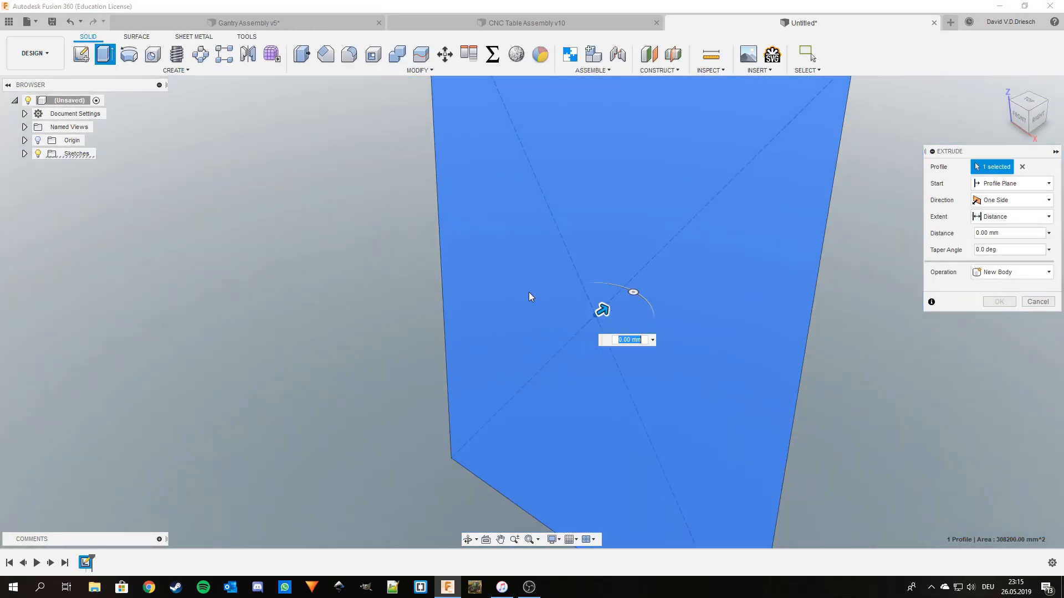
pyautogui.write('10')
pyautogui.press('Return')
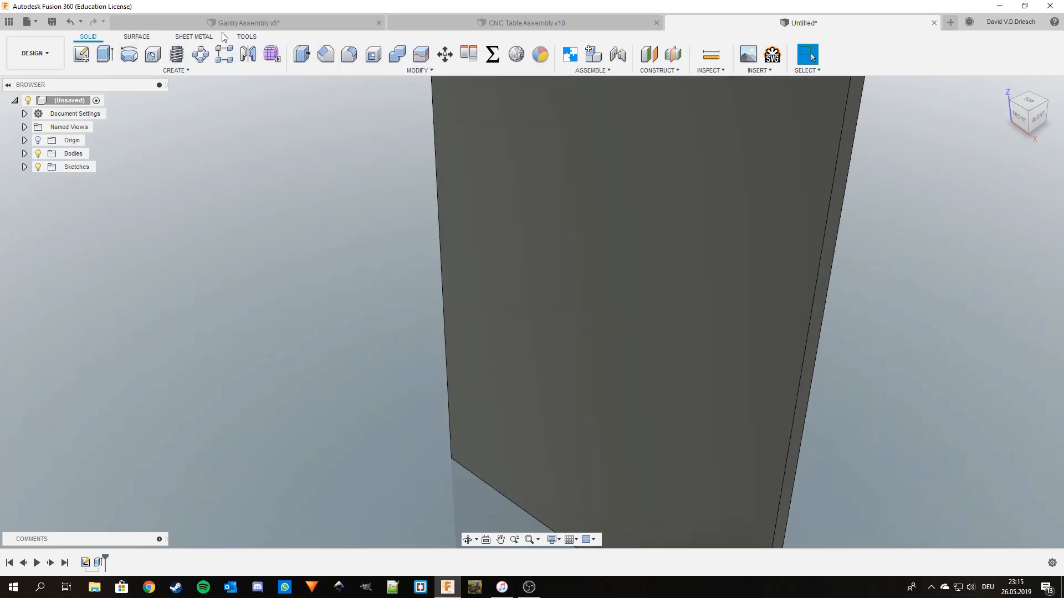
# In the Gantry Assembly, measure from the lower edge of the angle bracket under the beam to the near leg's bottom edge
pyautogui.click(244, 23)
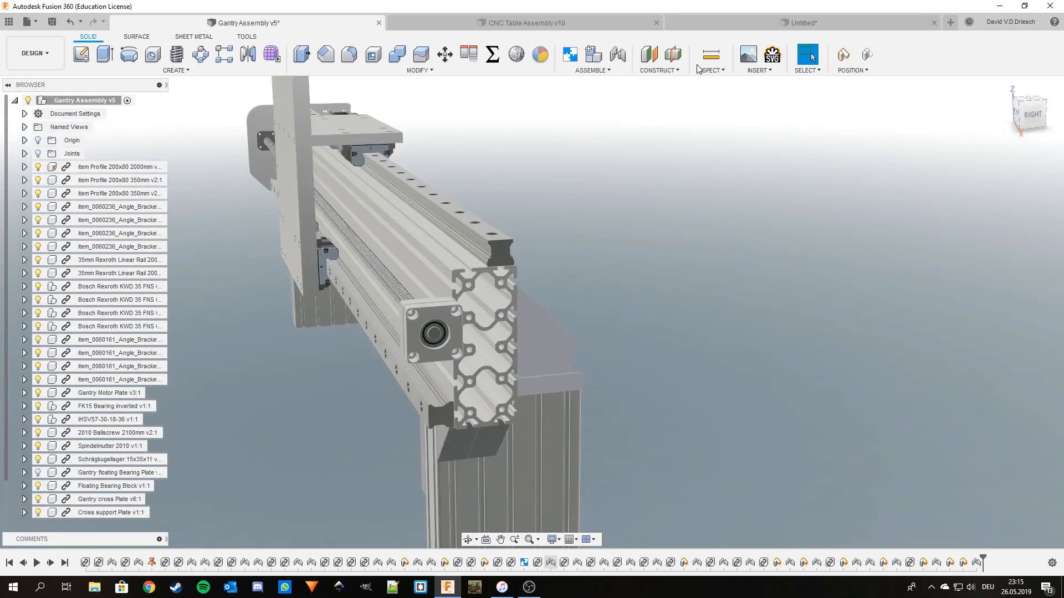
pyautogui.click(711, 54)
pyautogui.moveTo(666, 344); pyautogui.dragTo(654, 242, button='middle')
pyautogui.scroll(5, 450, 266)
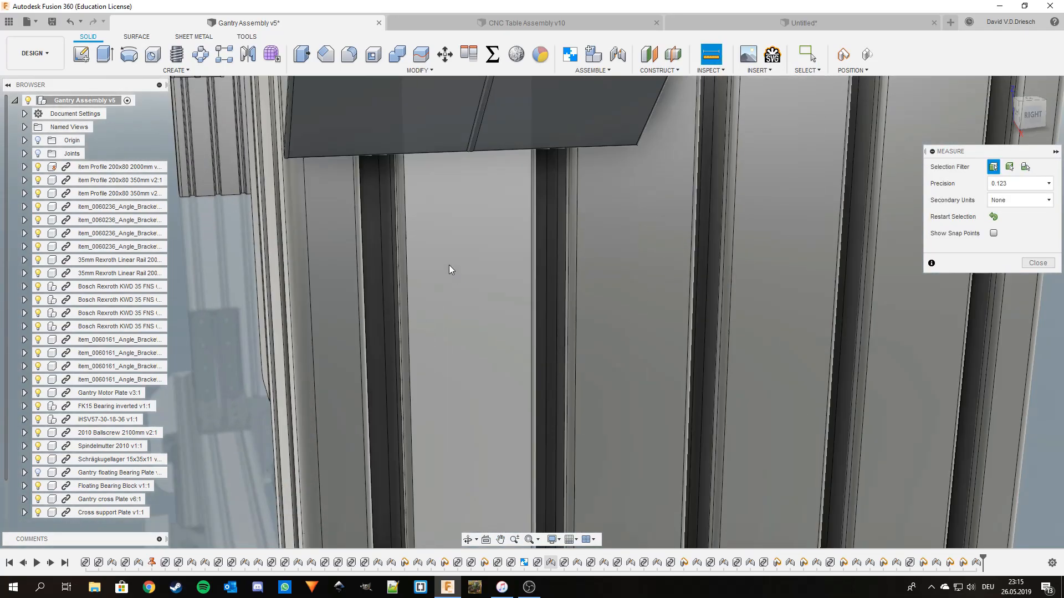
pyautogui.click(448, 155)
pyautogui.scroll(-5, 451, 251)
pyautogui.moveTo(451, 252); pyautogui.dragTo(444, 304, button='middle')
pyautogui.scroll(3, 450, 324)
pyautogui.click(450, 320)
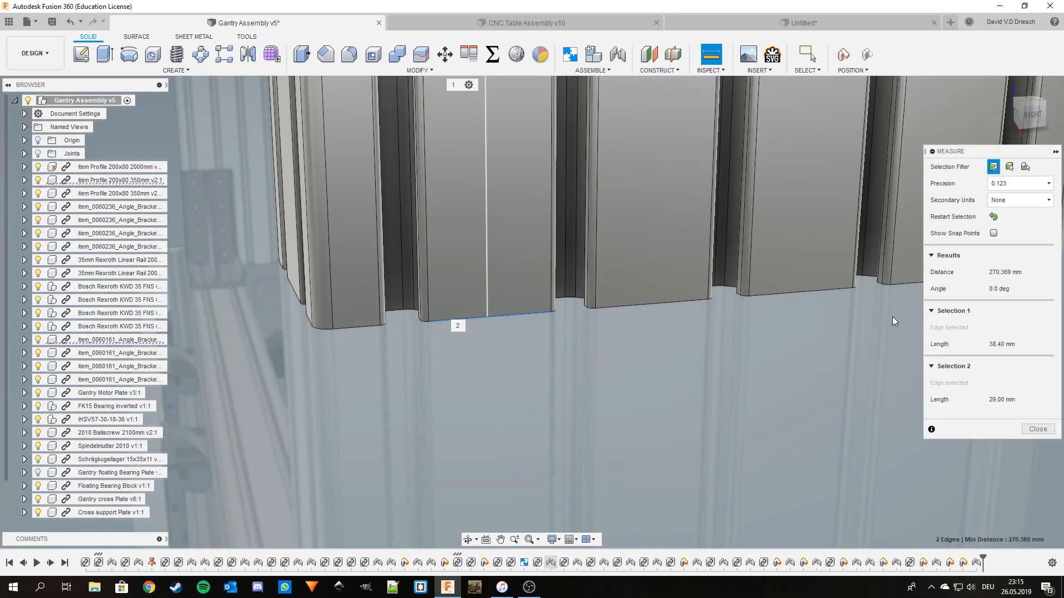
pyautogui.click(1032, 431)
# In the new plate design, sketch a two-point rectangle about 108 mm wide from the upper-left corner of the plate's front face
pyautogui.click(847, 25)
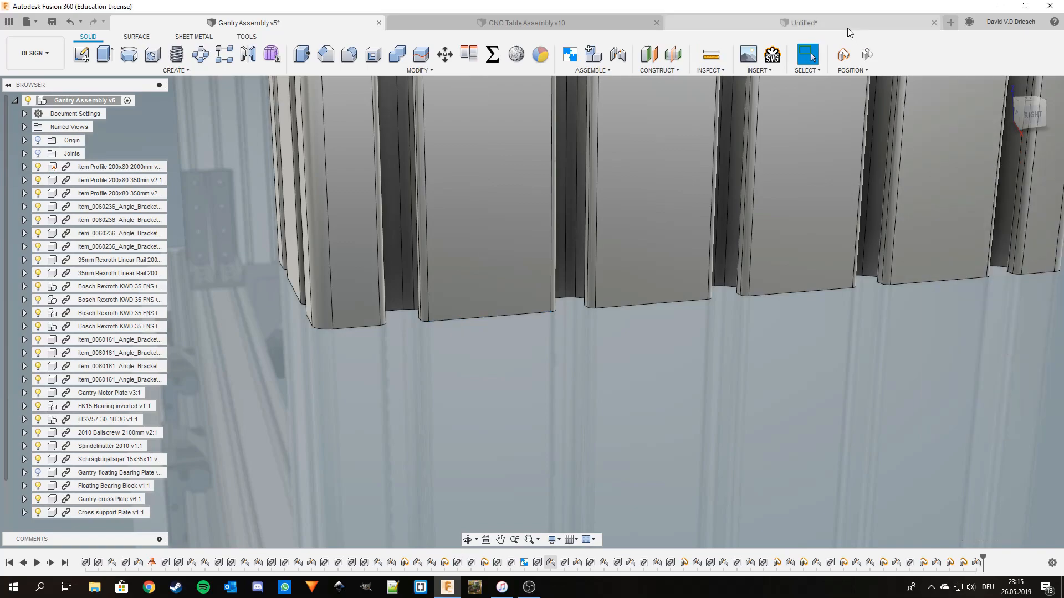
pyautogui.scroll(-3, 617, 317)
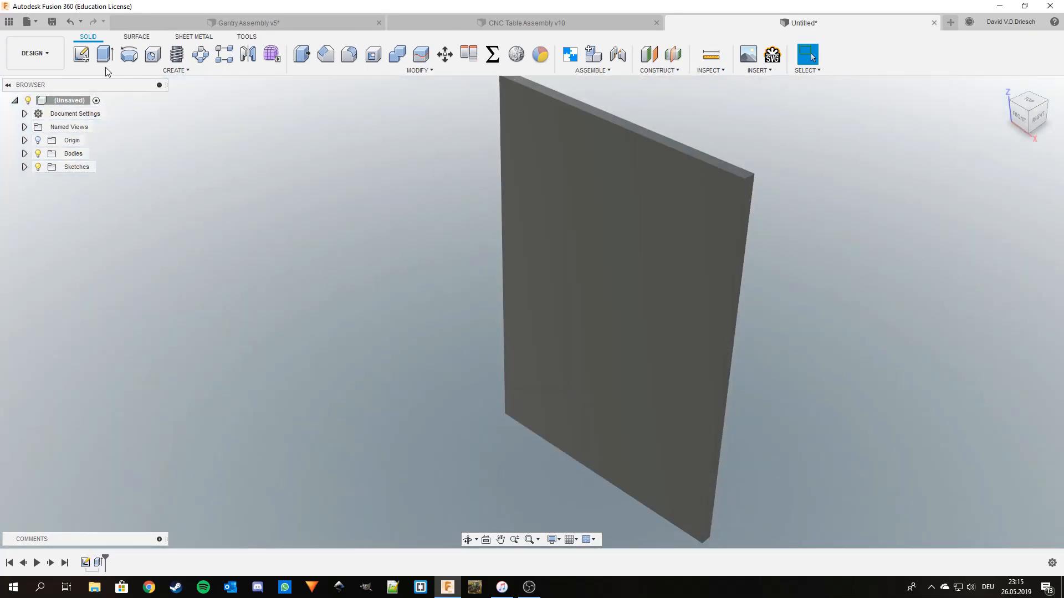
pyautogui.click(81, 54)
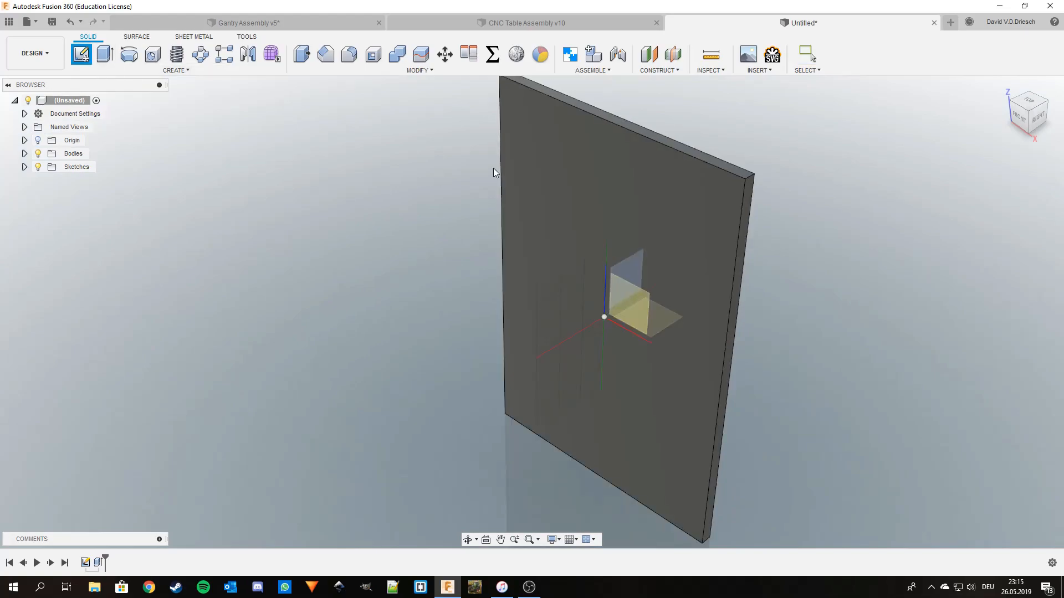
pyautogui.click(529, 225)
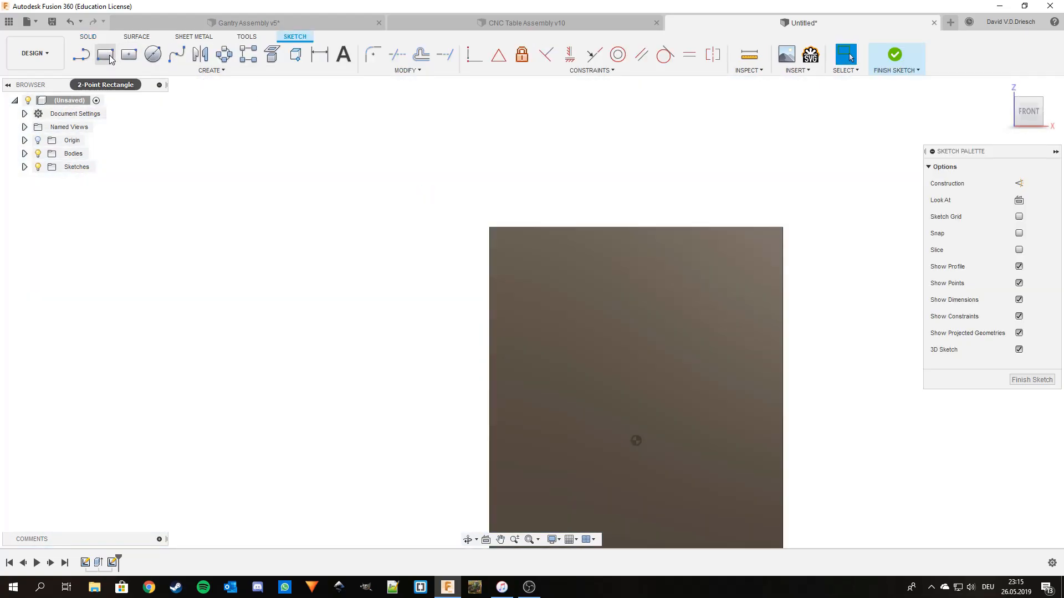
pyautogui.click(105, 55)
pyautogui.moveTo(531, 332); pyautogui.dragTo(503, 136, button='middle')
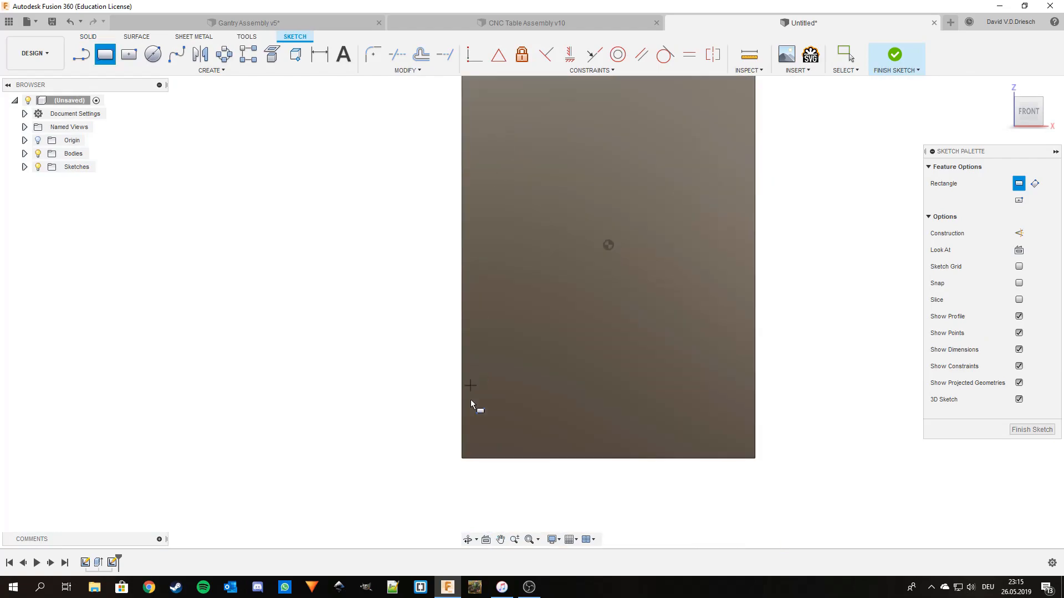
pyautogui.moveTo(485, 283); pyautogui.dragTo(475, 363, button='middle')
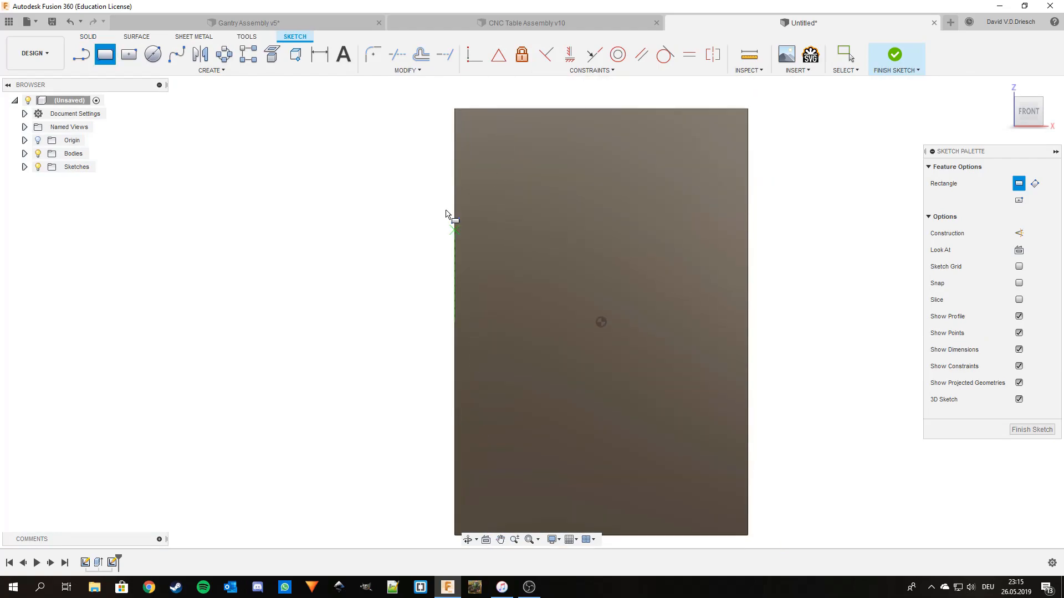
pyautogui.click(454, 109)
pyautogui.click(523, 332)
# Dimension the corner rectangle's width to 80 mm
pyautogui.press('d')
pyautogui.click(505, 333)
pyautogui.click(499, 367)
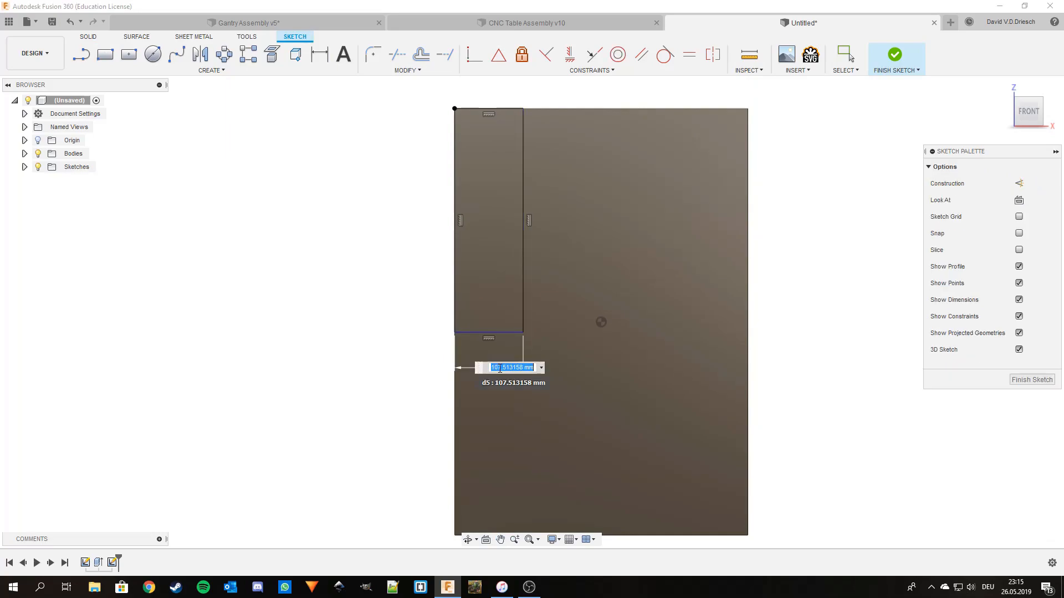
pyautogui.write('80')
pyautogui.press('Return')
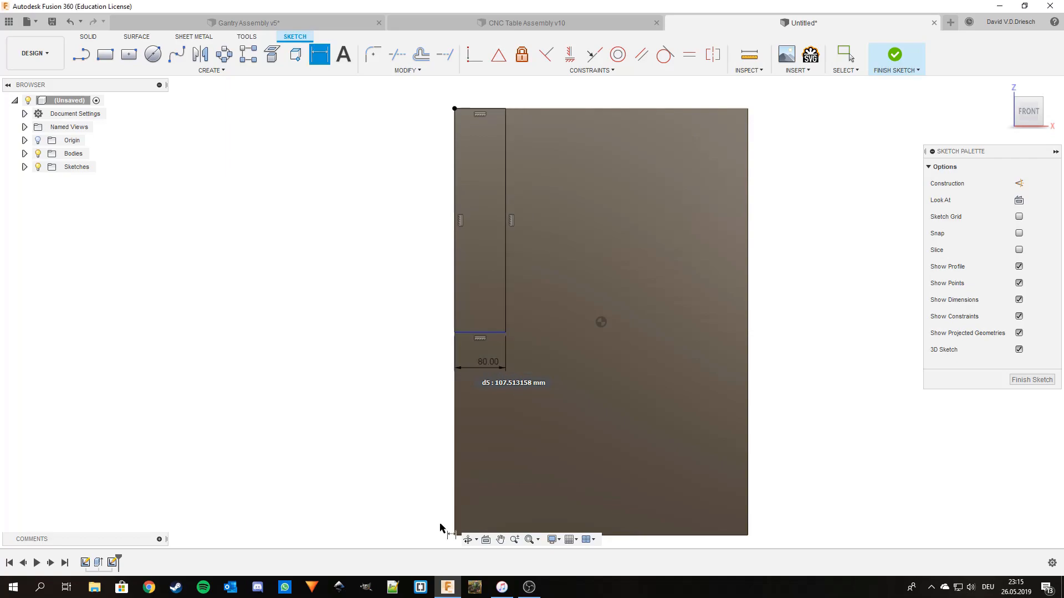
# Dimension the distance between the corner rectangle's lower edge and the plate's bottom edge to 380 mm
pyautogui.click(477, 332)
pyautogui.moveTo(485, 520); pyautogui.dragTo(475, 422, button='middle')
pyautogui.click(477, 438)
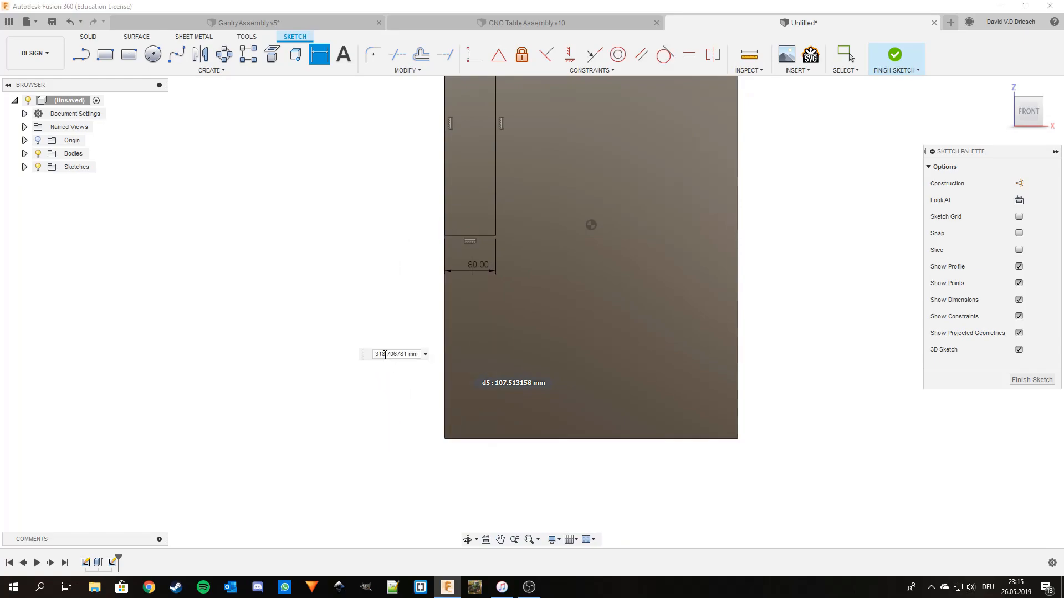
pyautogui.click(384, 358)
pyautogui.write('380')
pyautogui.press('Return')
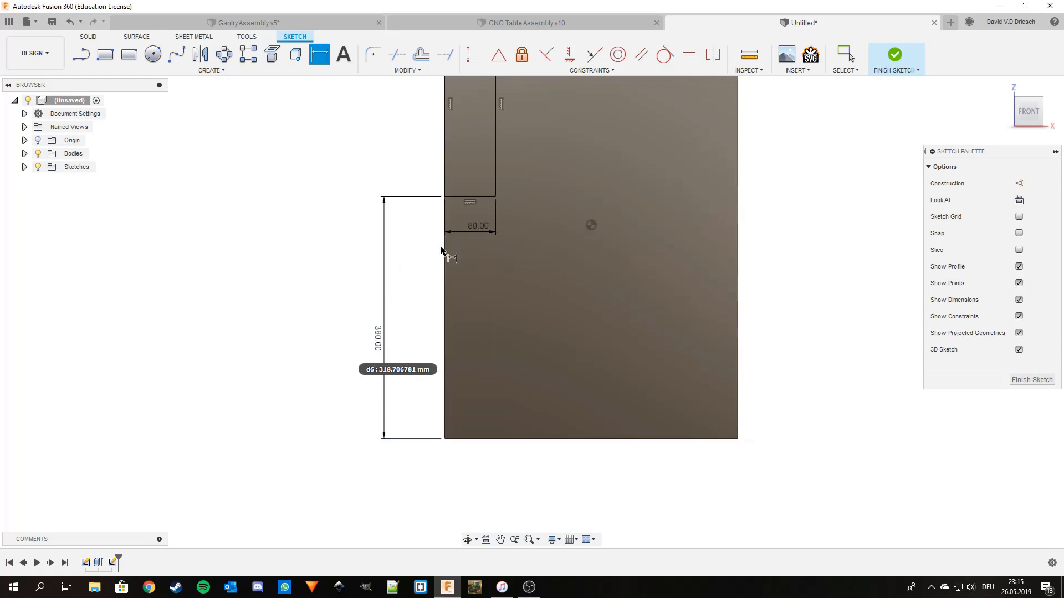
# Draw a diagonal line from the plate's top edge, about 204 mm from the upper-right corner, to the right edge about 325 mm above the bottom
pyautogui.scroll(-2, 446, 246)
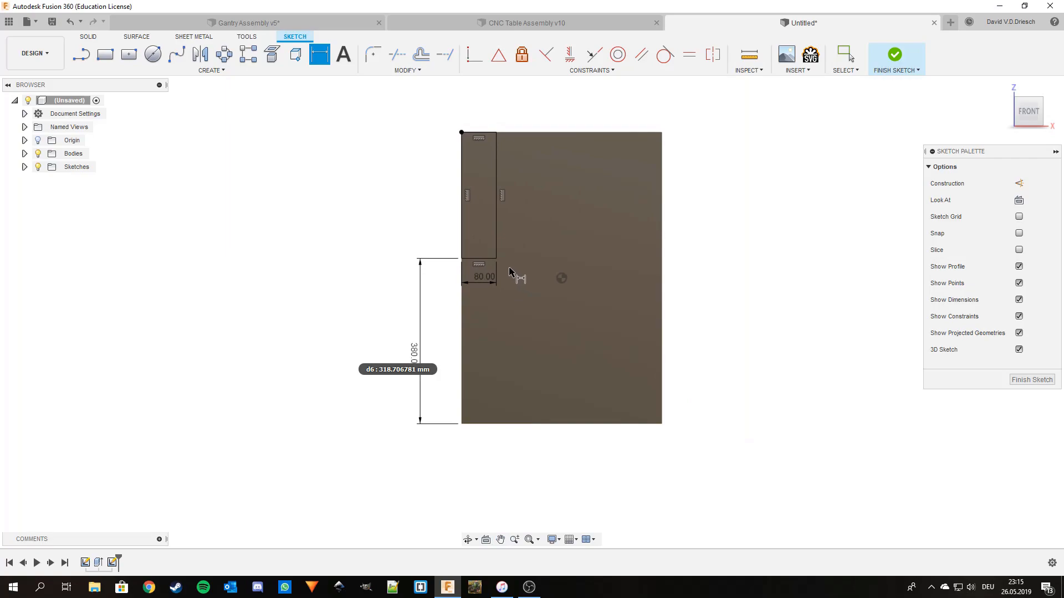
pyautogui.scroll(3, 577, 191)
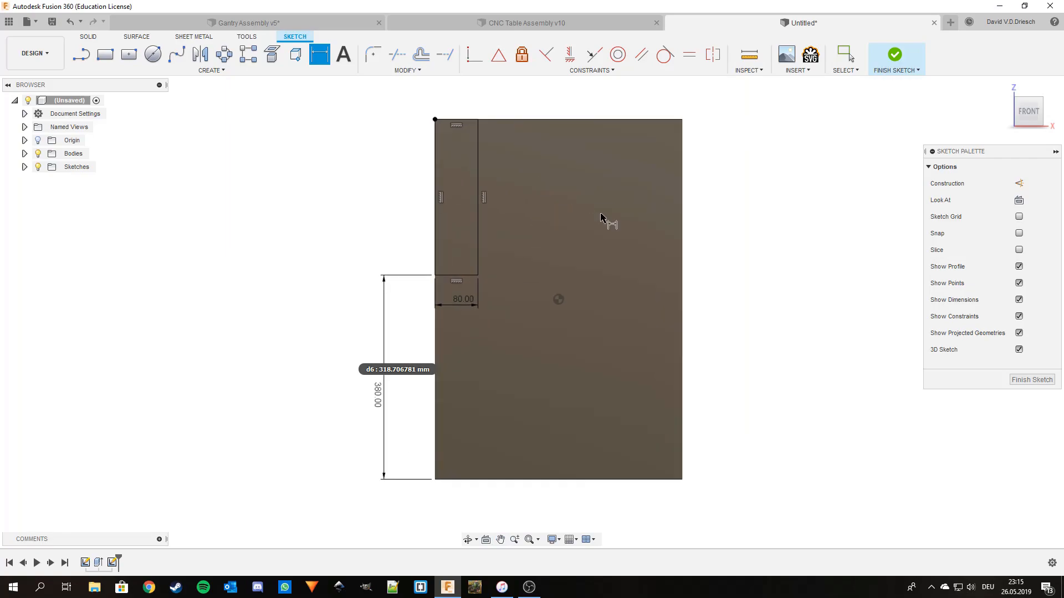
pyautogui.press('l')
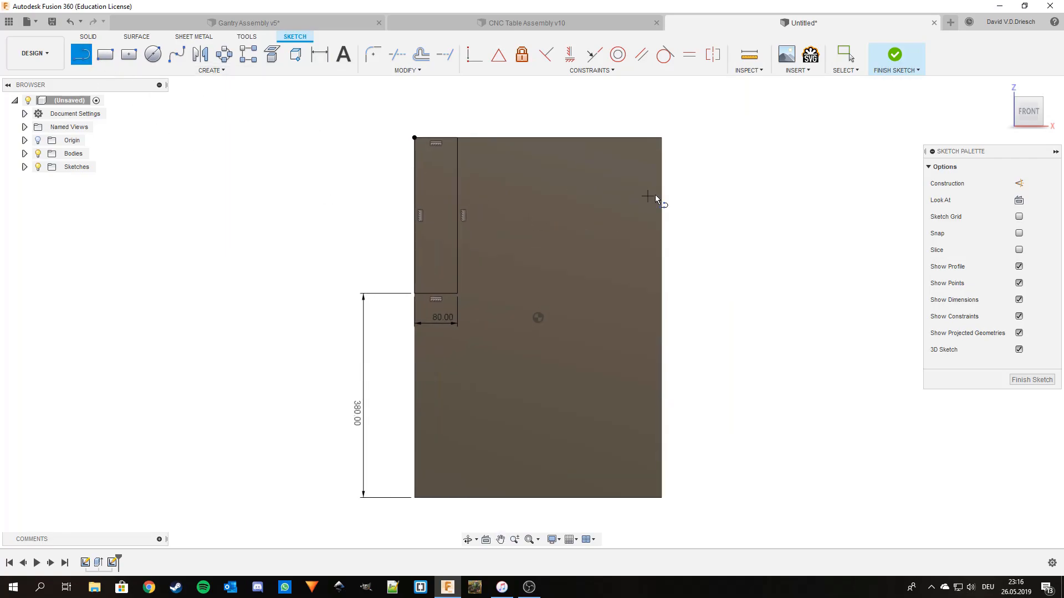
pyautogui.click(552, 138)
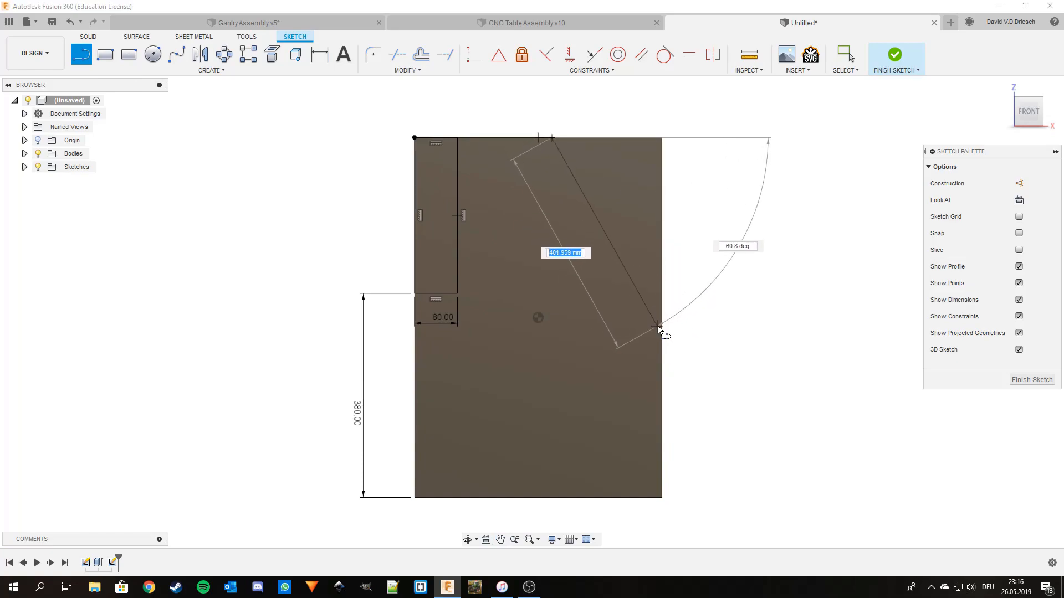
pyautogui.click(662, 327)
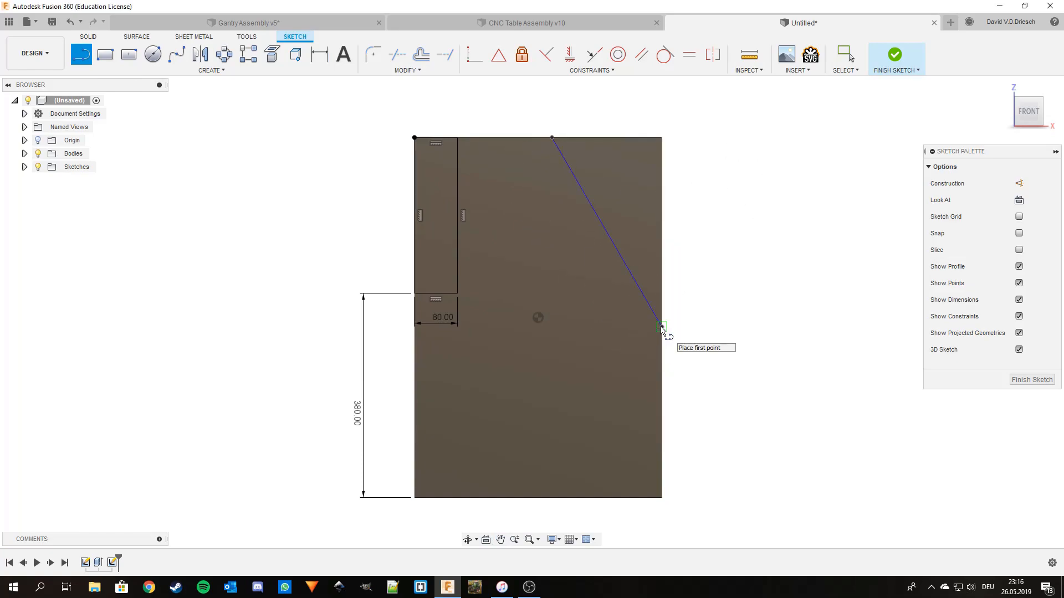
# Dimension the horizontal distance from the diagonal line's upper end to the plate's upper-right corner to 200 mm
pyautogui.press('d')
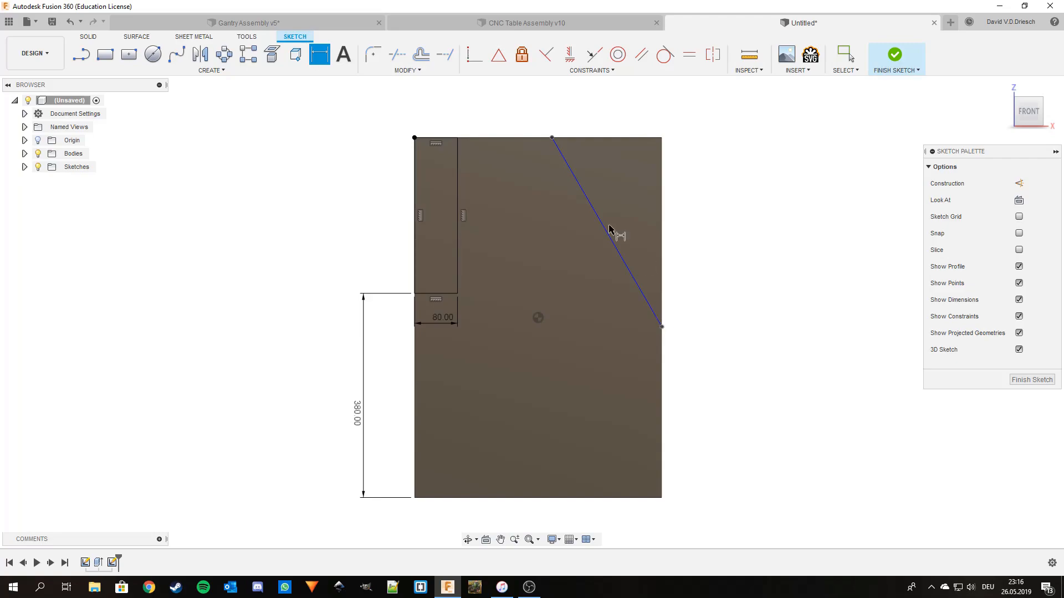
pyautogui.click(638, 140)
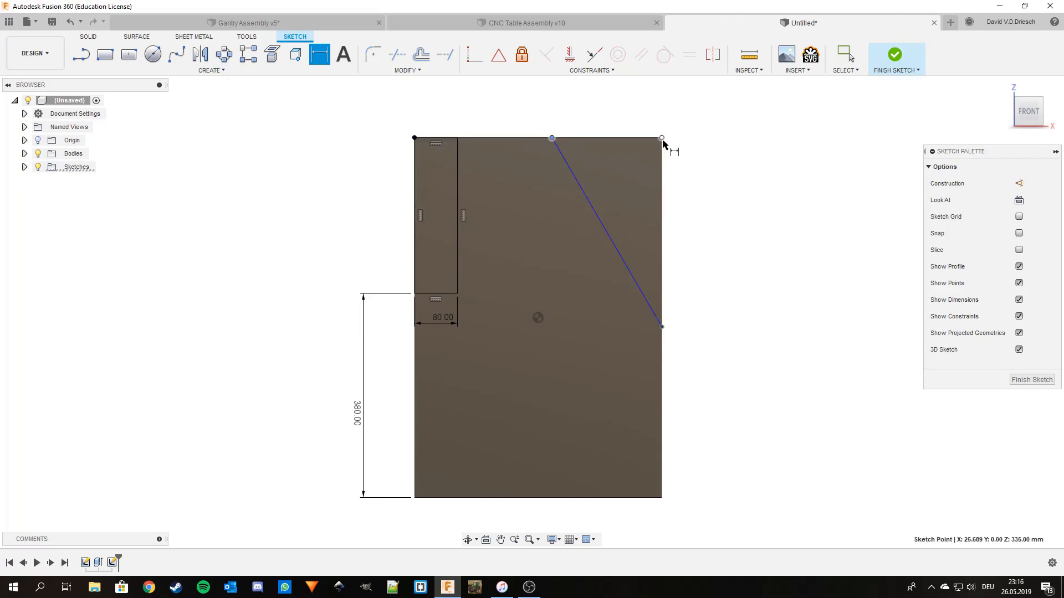
pyautogui.click(609, 111)
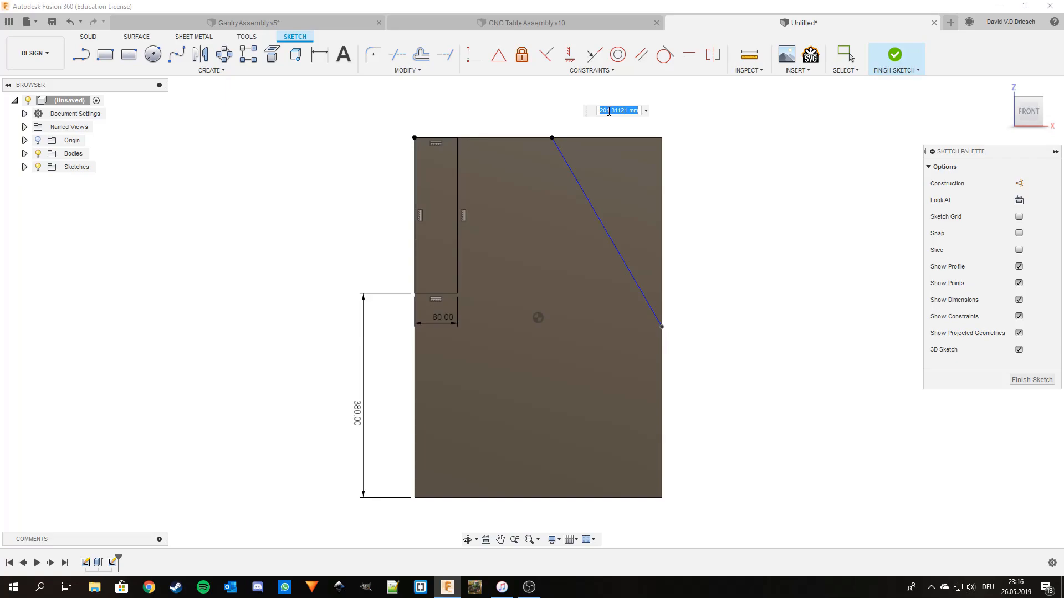
pyautogui.write('200')
pyautogui.press('Return')
# Dimension the vertical distance from the diagonal line's lower end to the plate's lower-right corner to 325 mm
pyautogui.click(661, 323)
pyautogui.click(665, 492)
pyautogui.click(705, 423)
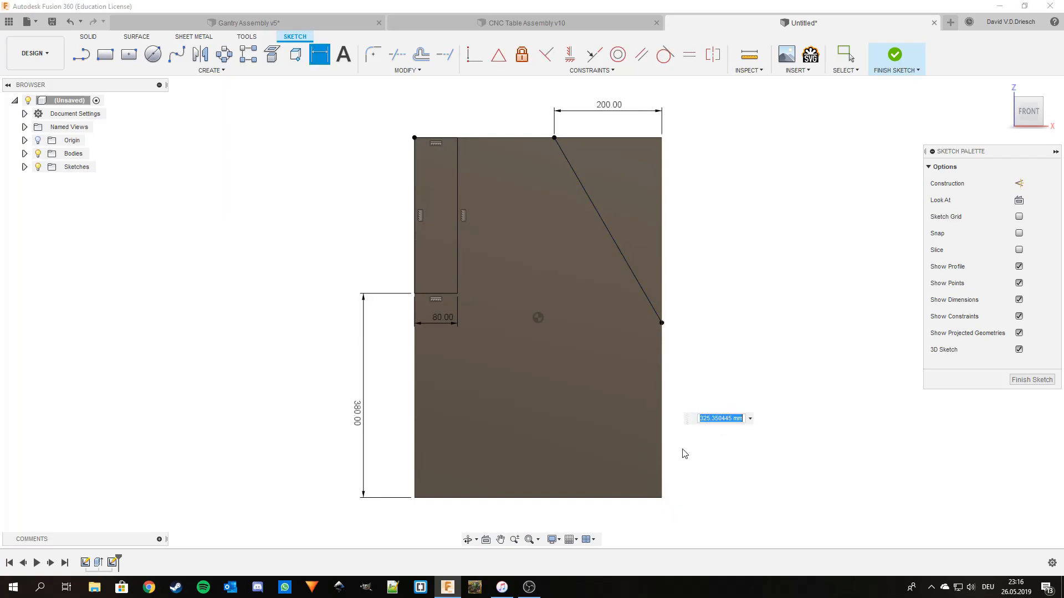
pyautogui.write('325')
pyautogui.press('Return')
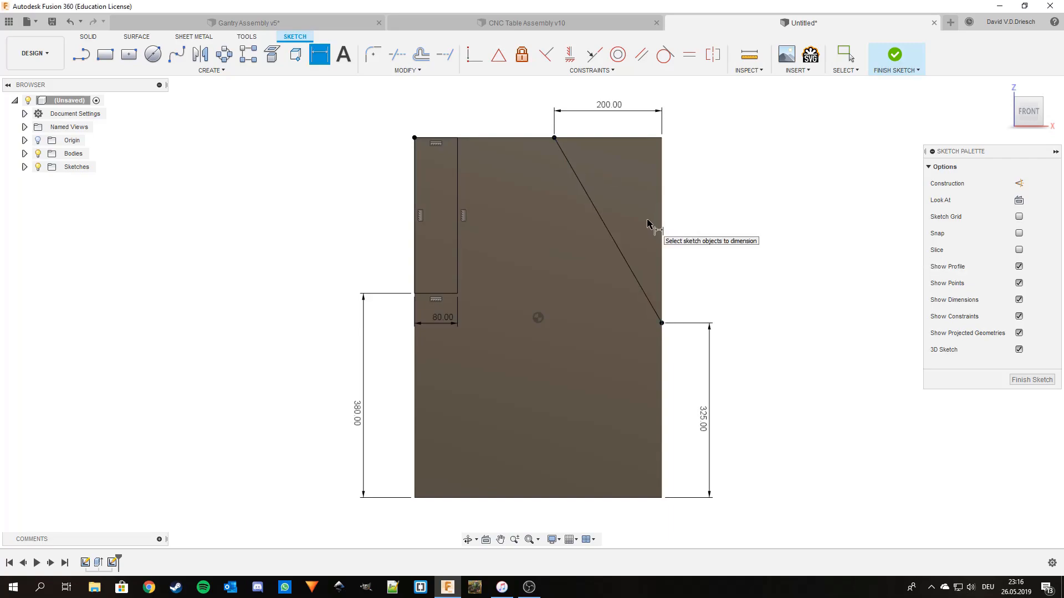
# Cut the corner rectangle and the diagonal corner triangle out of the plate with a -10 mm extrude
pyautogui.press('e')
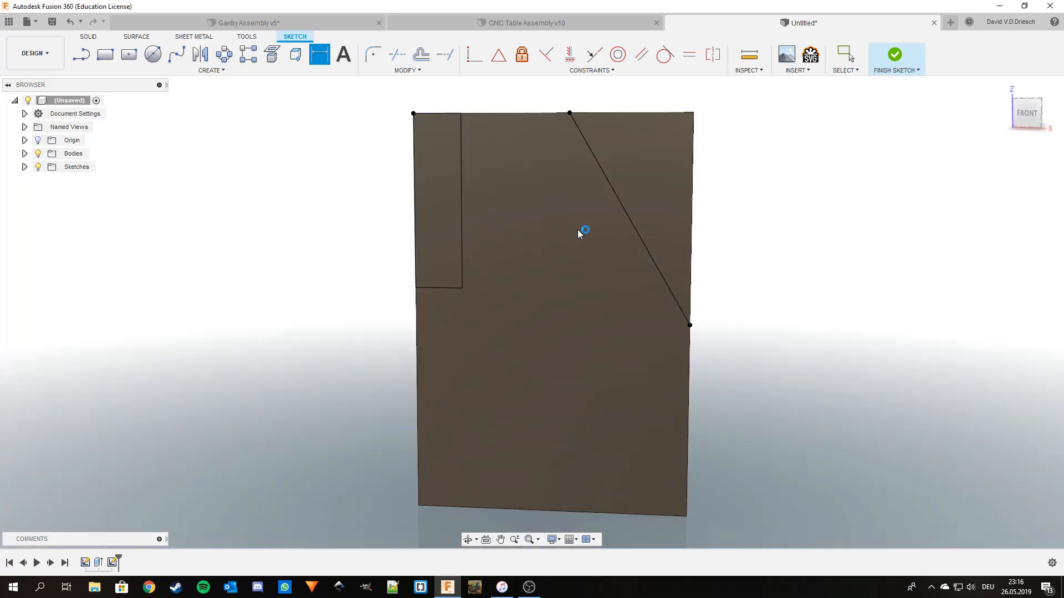
pyautogui.click(511, 205)
pyautogui.click(691, 250)
pyautogui.write('-10')
pyautogui.press('Return')
pyautogui.keyDown('shift'); pyautogui.moveTo(782, 183); pyautogui.dragTo(808, 265, button='middle'); pyautogui.keyUp('shift')
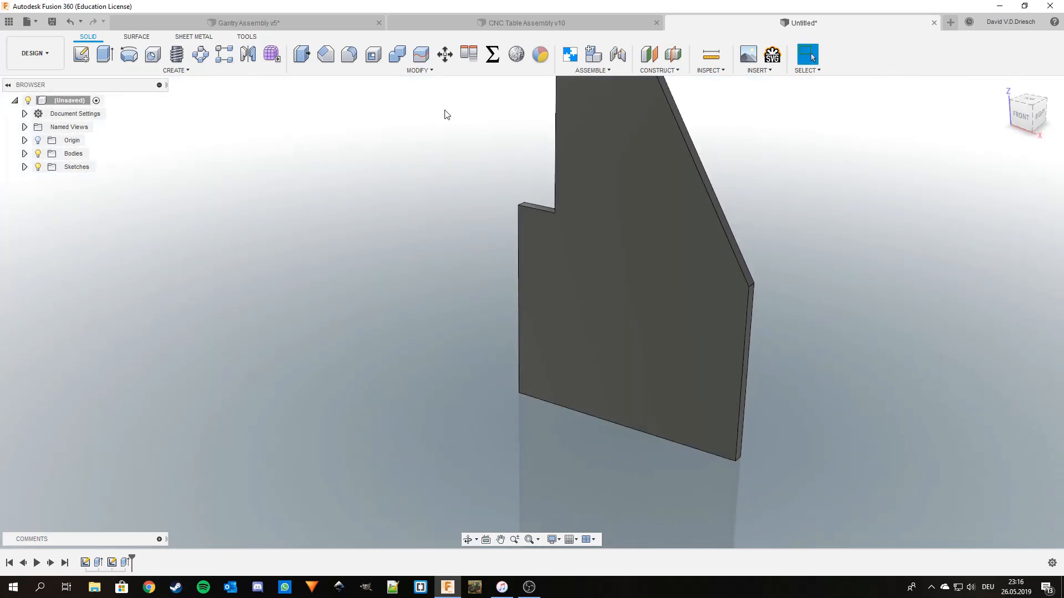
# Switch to the Gantry Assembly and examine the lower end of the upright 200x80 profile
pyautogui.click(261, 24)
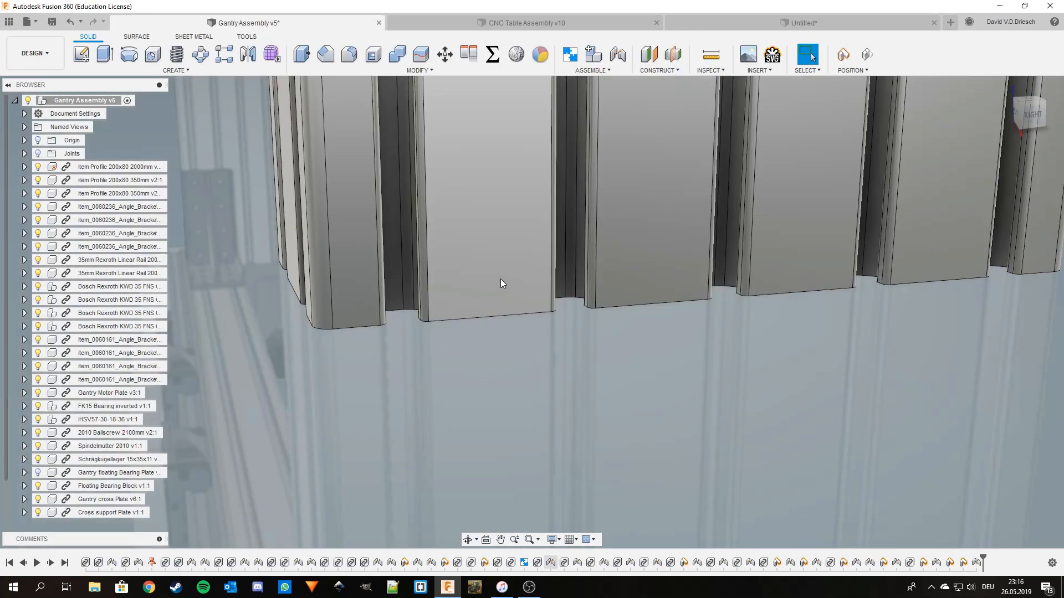
pyautogui.scroll(-6, 480, 331)
pyautogui.scroll(3, 515, 295)
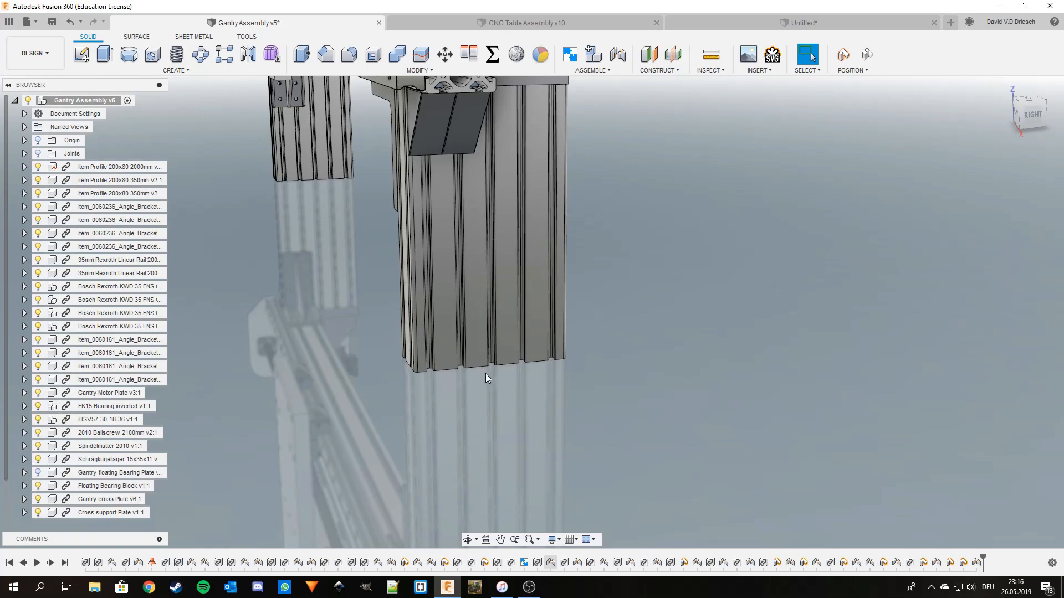
pyautogui.keyDown('shift'); pyautogui.moveTo(487, 375); pyautogui.dragTo(511, 391, button='middle'); pyautogui.keyUp('shift')
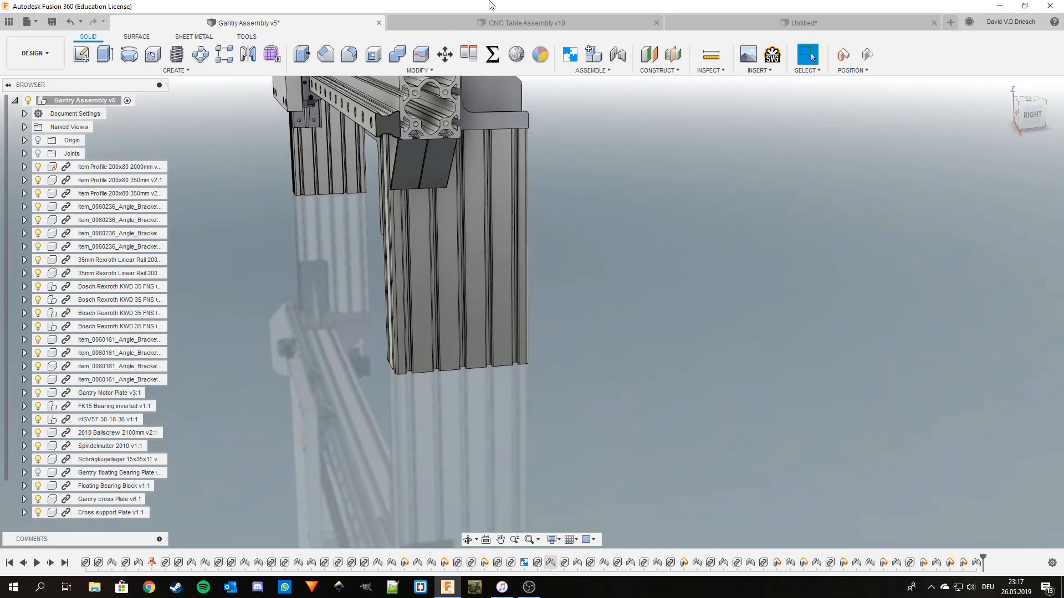
# In the CNC Table Assembly, measure from the lower core hole's centre to the outer face of the 120x80 profile, with snap points shown
pyautogui.click(504, 25)
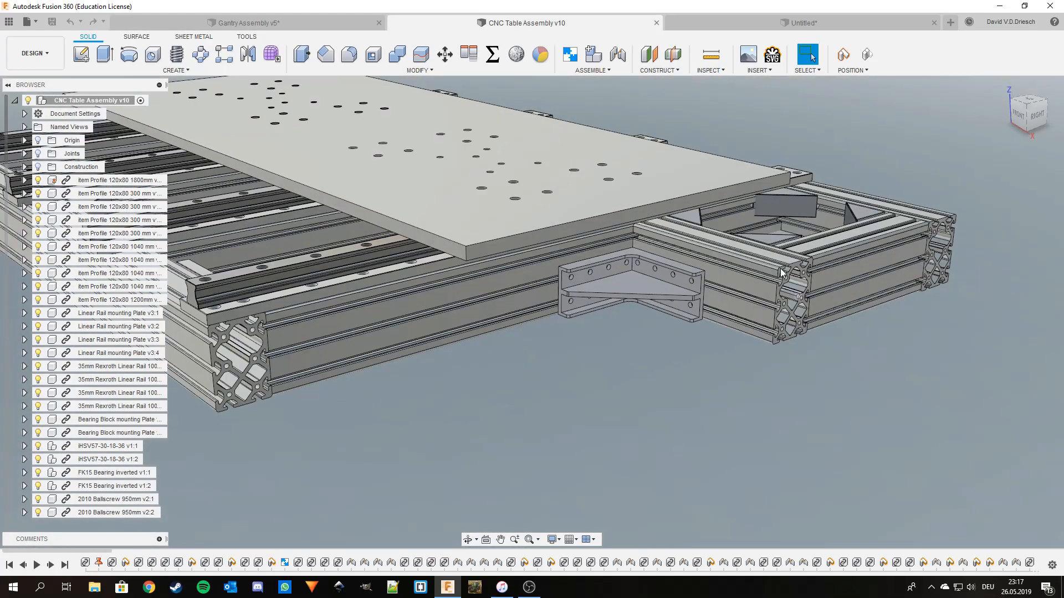
pyautogui.click(711, 54)
pyautogui.scroll(10, 746, 277)
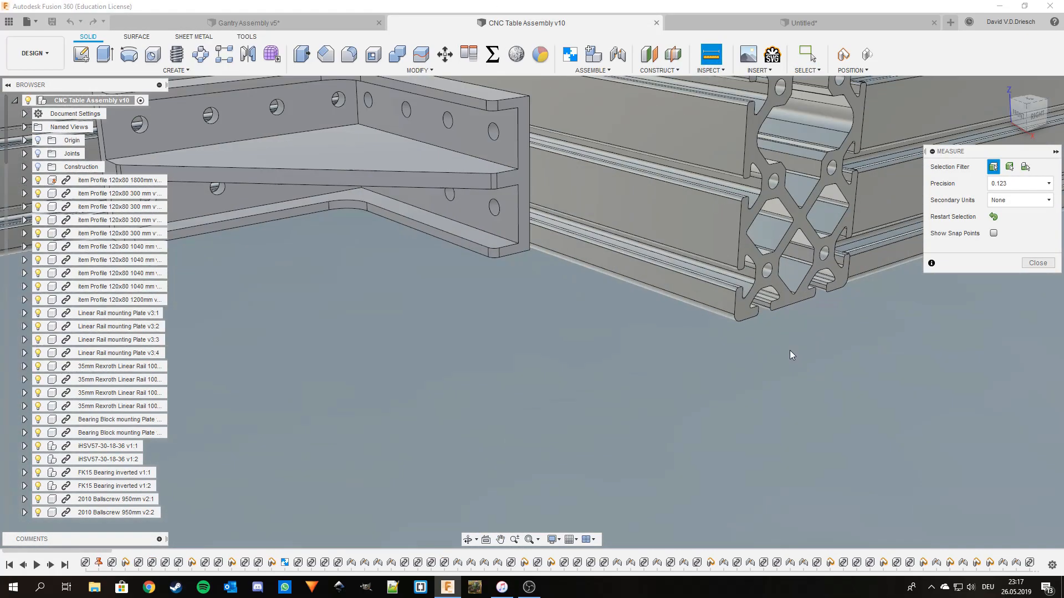
pyautogui.moveTo(742, 315); pyautogui.dragTo(706, 370, button='middle')
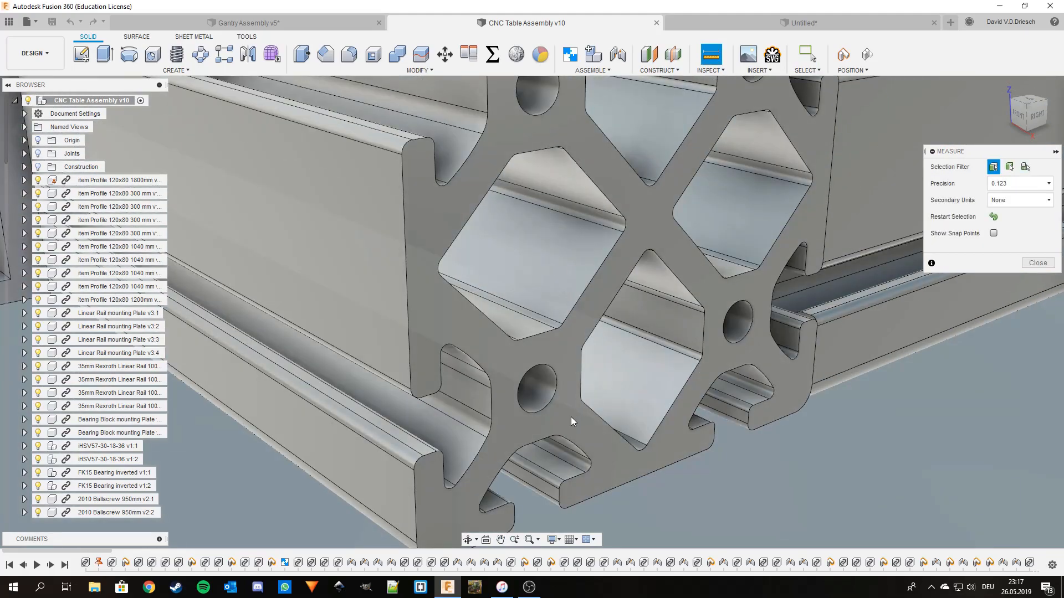
pyautogui.click(993, 233)
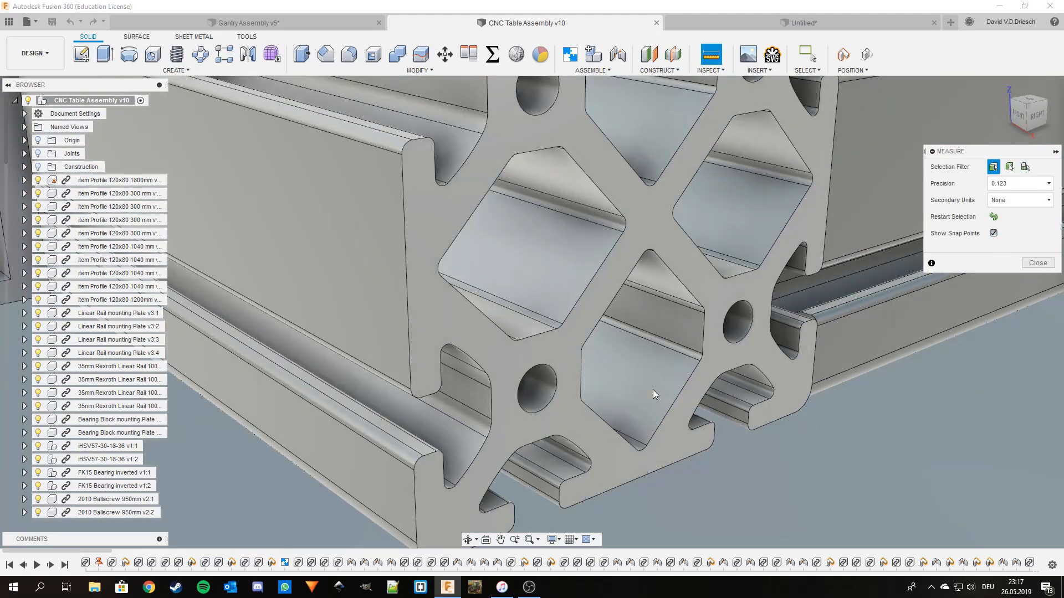
pyautogui.click(537, 390)
pyautogui.scroll(-5, 595, 406)
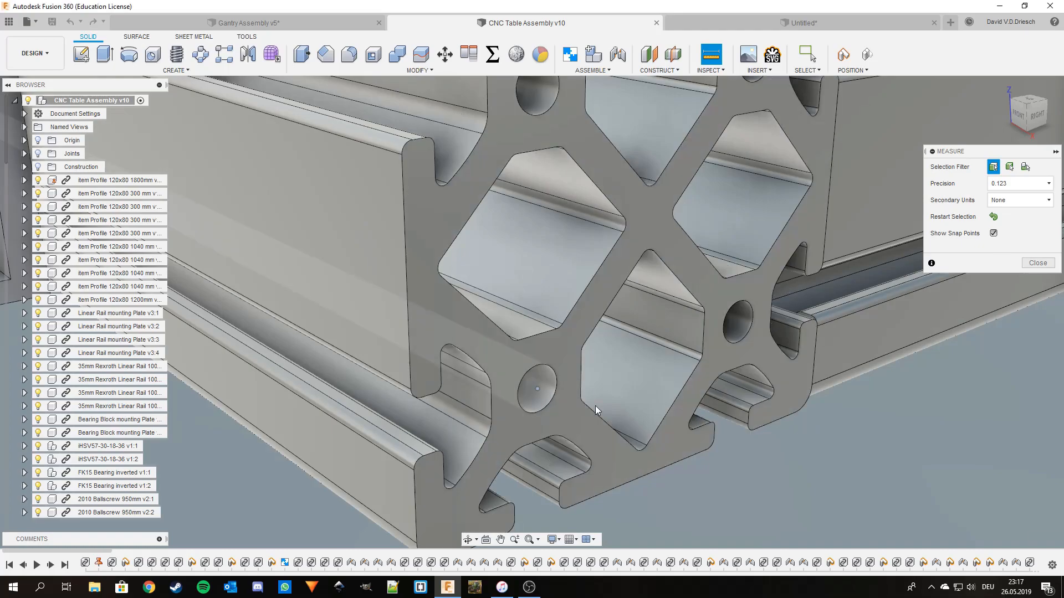
pyautogui.keyDown('shift'); pyautogui.moveTo(595, 414); pyautogui.dragTo(567, 433, button='middle'); pyautogui.keyUp('shift')
pyautogui.click(565, 459)
pyautogui.keyDown('shift'); pyautogui.moveTo(748, 257); pyautogui.dragTo(792, 391, button='middle'); pyautogui.keyUp('shift')
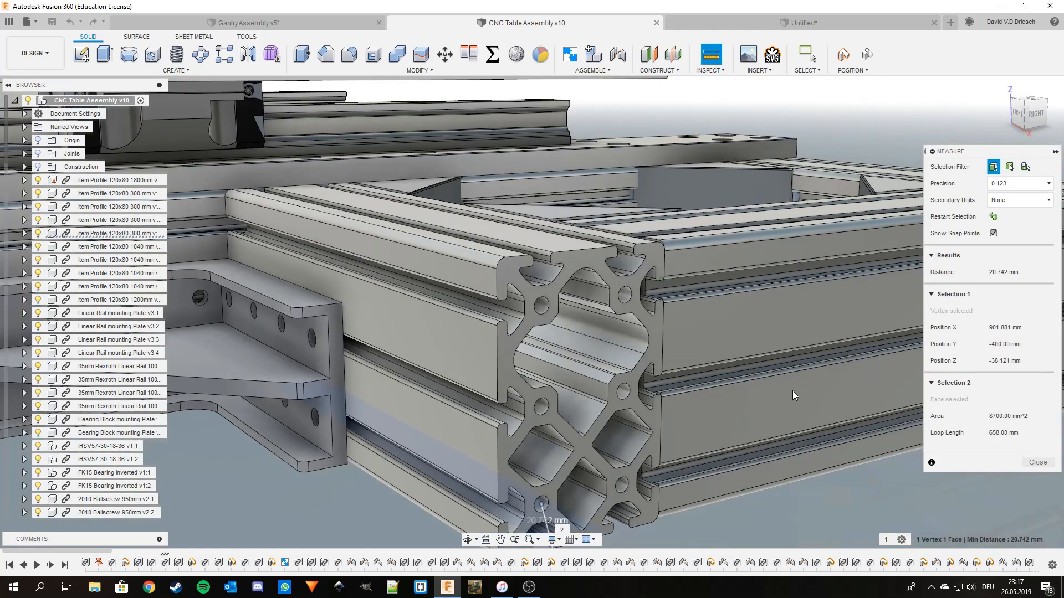
pyautogui.click(1038, 463)
pyautogui.scroll(-5, 720, 358)
pyautogui.keyDown('shift'); pyautogui.moveTo(720, 358); pyautogui.dragTo(667, 338, button='middle'); pyautogui.keyUp('shift')
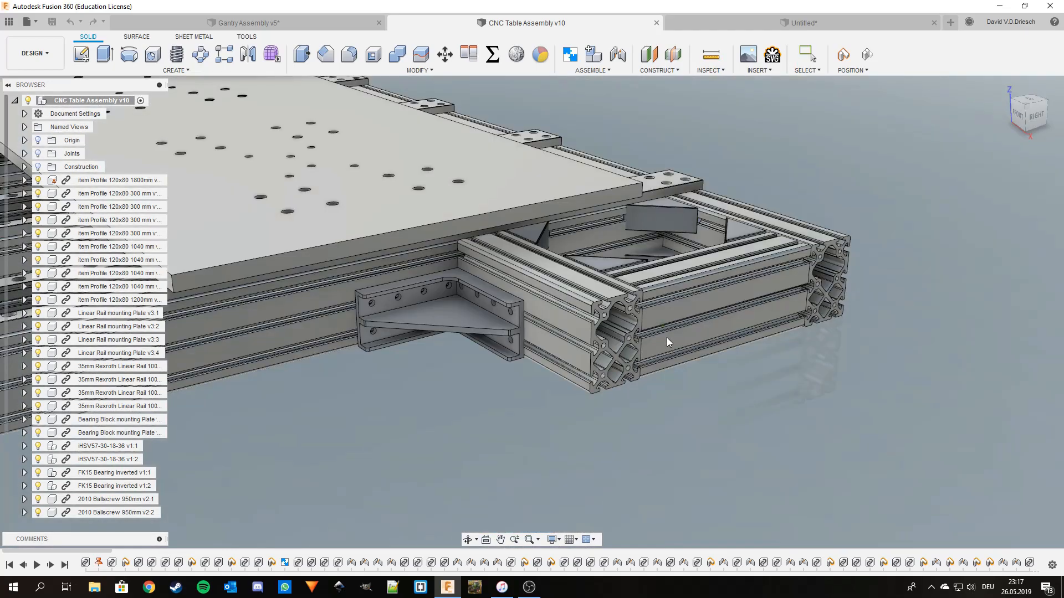
# Start a sketch on the untitled plate's front face and draw two circles near its lower-left corner, the first about 55 mm from the left edge
pyautogui.click(803, 24)
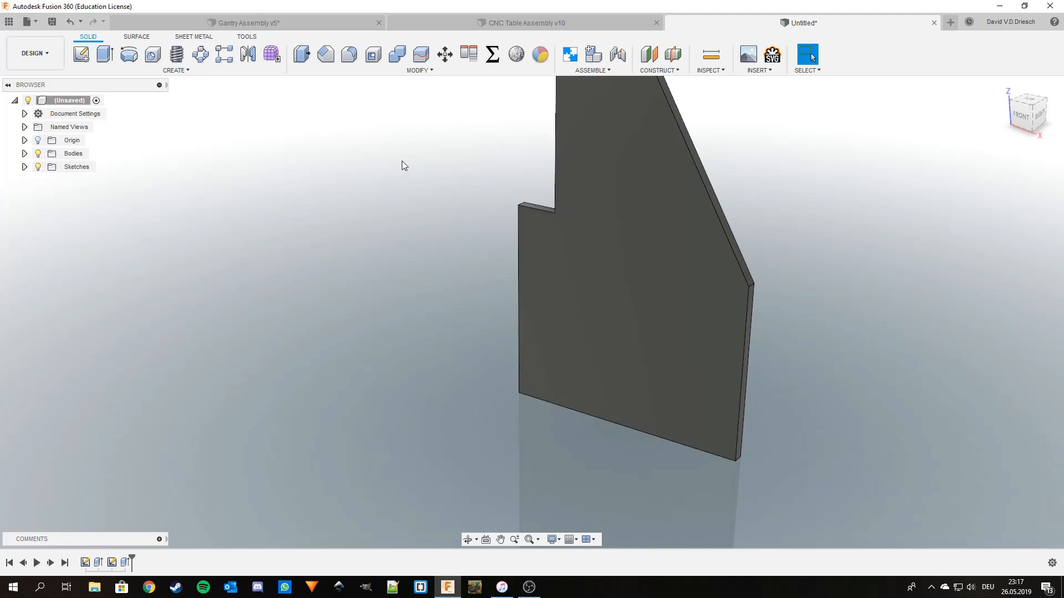
pyautogui.click(81, 54)
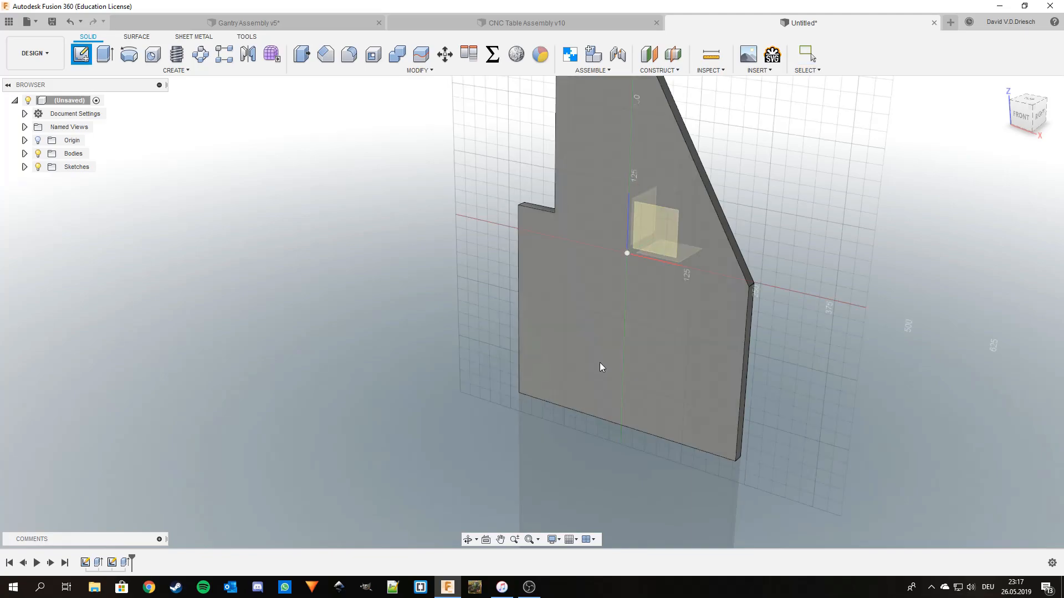
pyautogui.click(600, 364)
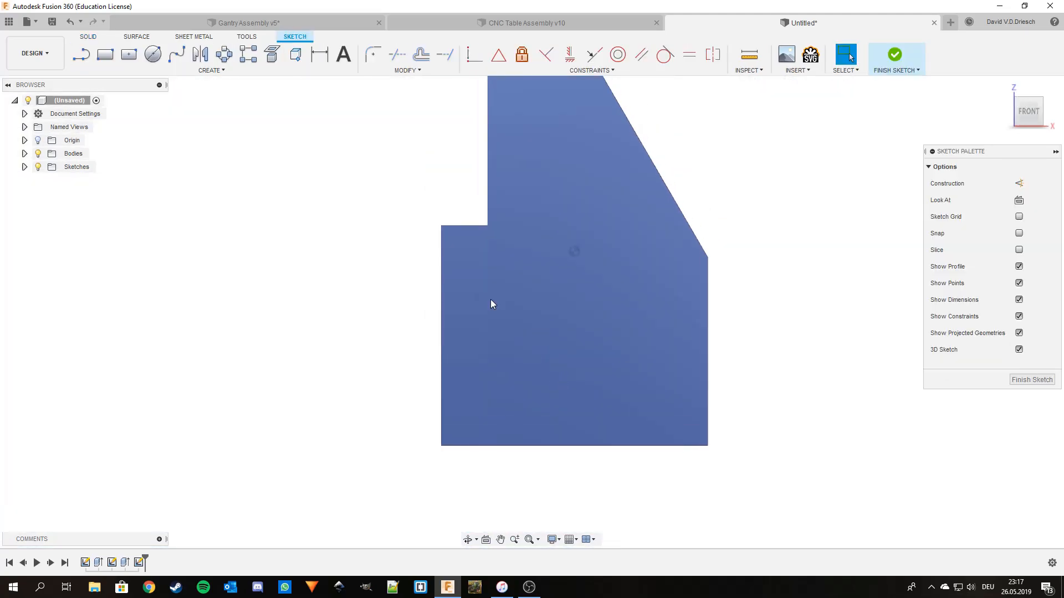
pyautogui.click(153, 54)
pyautogui.scroll(2, 471, 403)
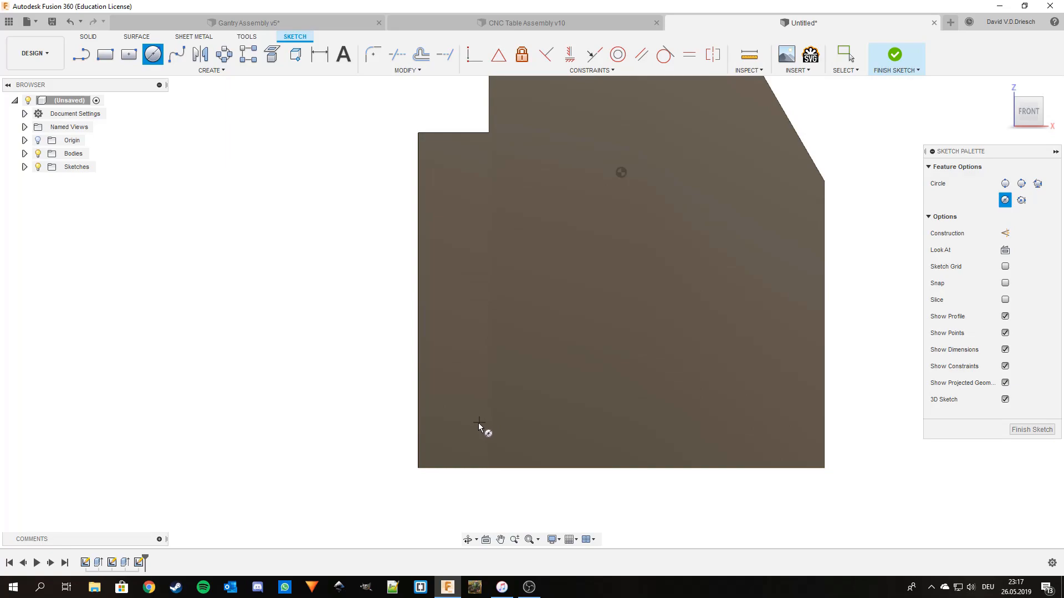
pyautogui.click(466, 427)
pyautogui.click(474, 431)
pyautogui.click(515, 427)
pyautogui.click(520, 434)
# Dimension the first circle's diameter to 8.5 mm and make the second circle equal to it
pyautogui.press('d')
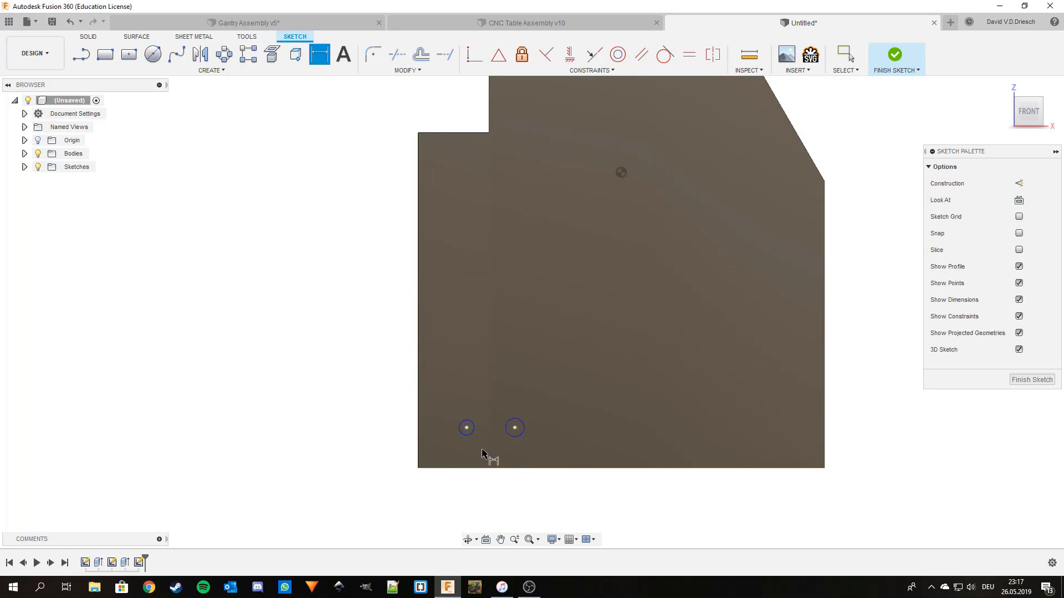
pyautogui.scroll(2, 482, 452)
pyautogui.click(467, 424)
pyautogui.click(477, 436)
pyautogui.write('8.5')
pyautogui.press('Return')
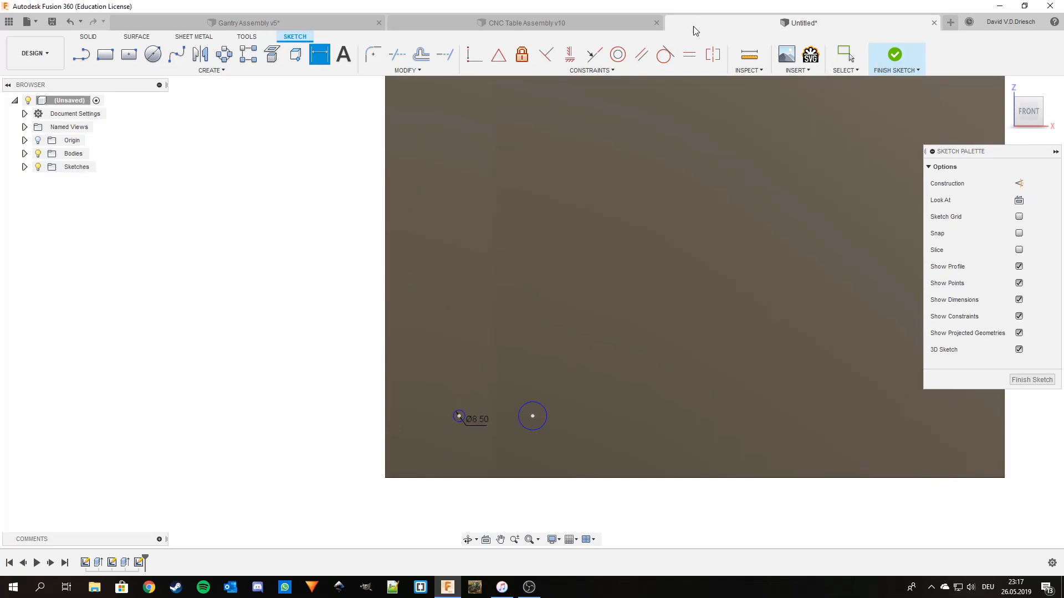
pyautogui.click(689, 54)
pyautogui.click(532, 430)
pyautogui.click(458, 423)
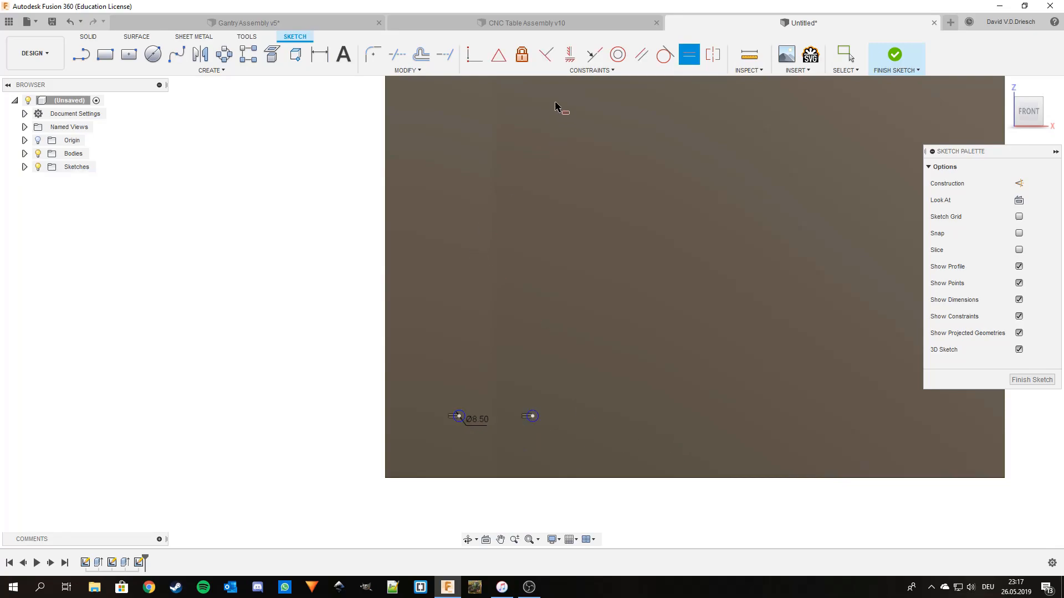
# Align the centres of the two circles horizontally with a constraint
pyautogui.click(569, 54)
pyautogui.click(532, 417)
pyautogui.click(460, 417)
# Dimension the distance from the first circle's centre to the plate's left edge to 20 mm
pyautogui.press('d')
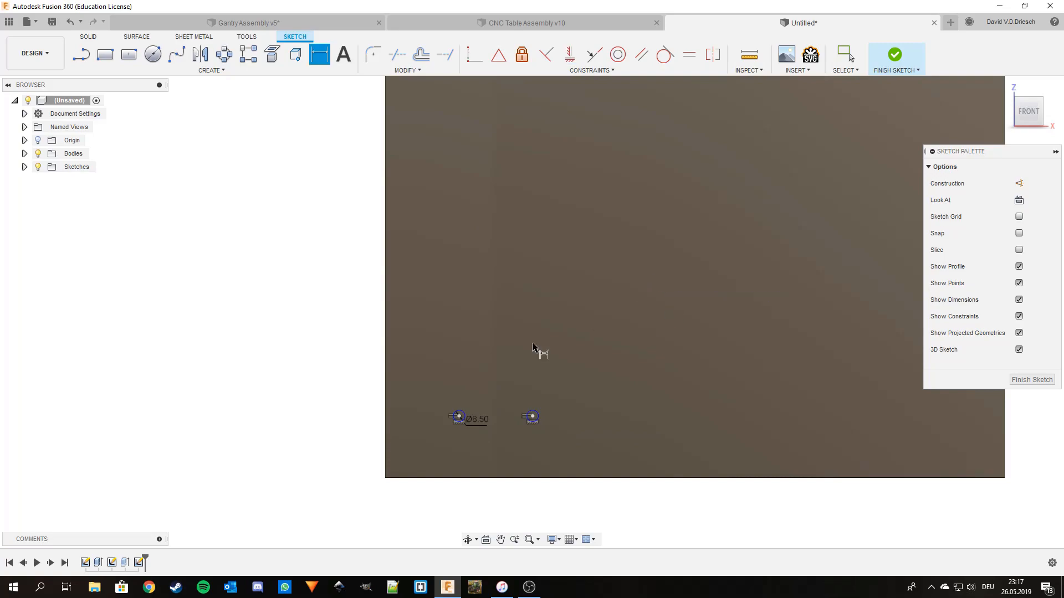
pyautogui.click(459, 417)
pyautogui.click(387, 431)
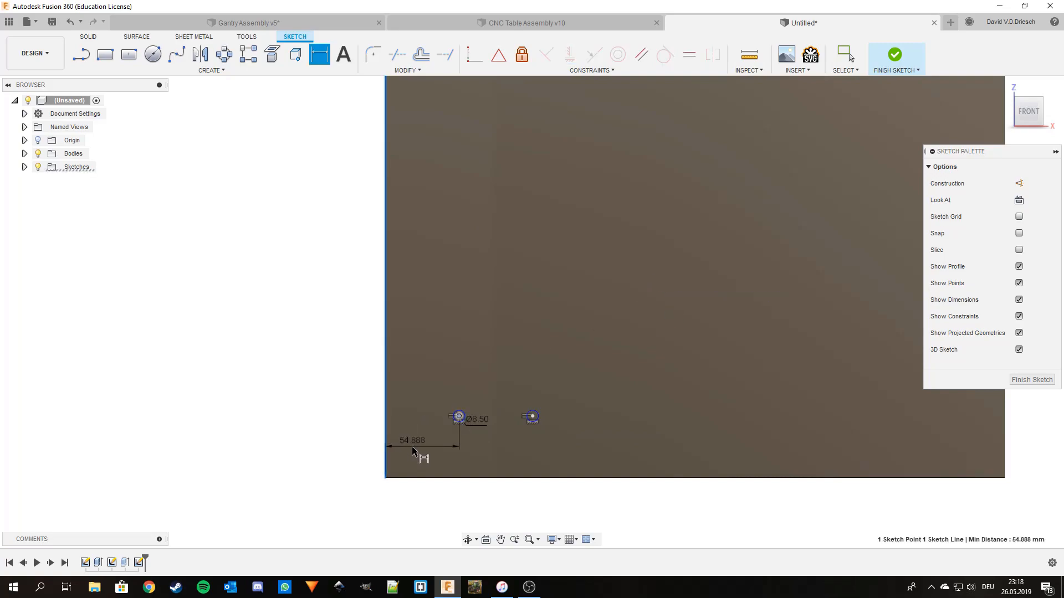
pyautogui.click(417, 446)
pyautogui.write('20')
pyautogui.press('Return')
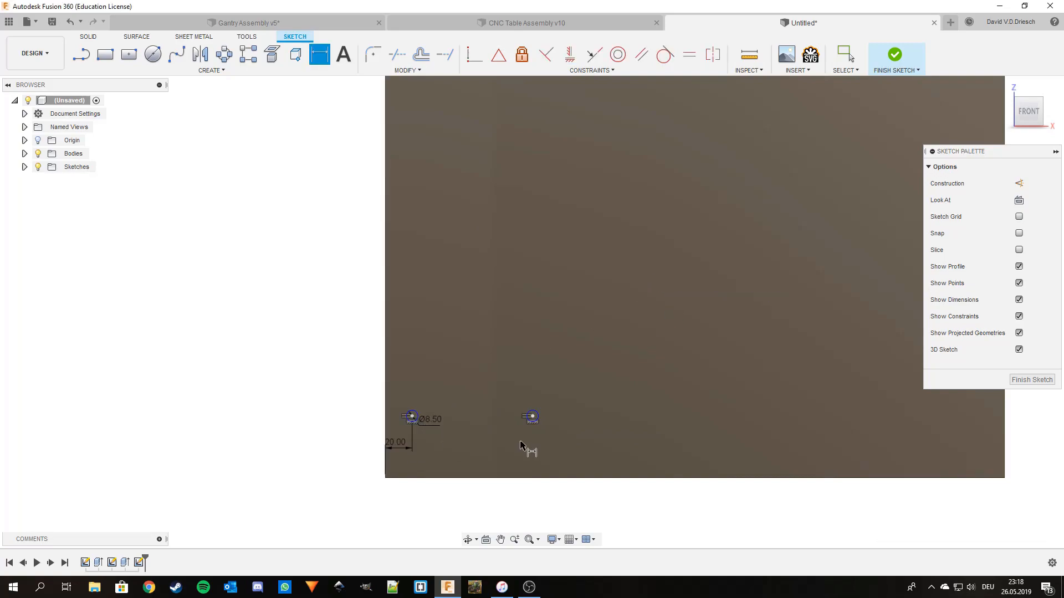
# Dimension the spacing between the two circle centres to 40 mm
pyautogui.click(411, 417)
pyautogui.click(532, 417)
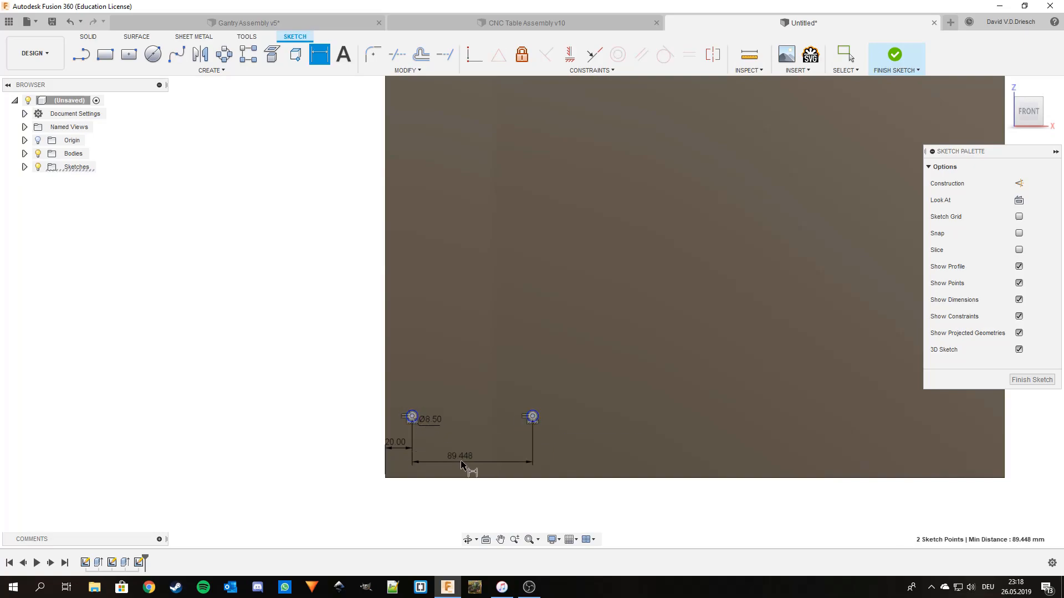
pyautogui.click(472, 448)
pyautogui.write('40')
pyautogui.press('Return')
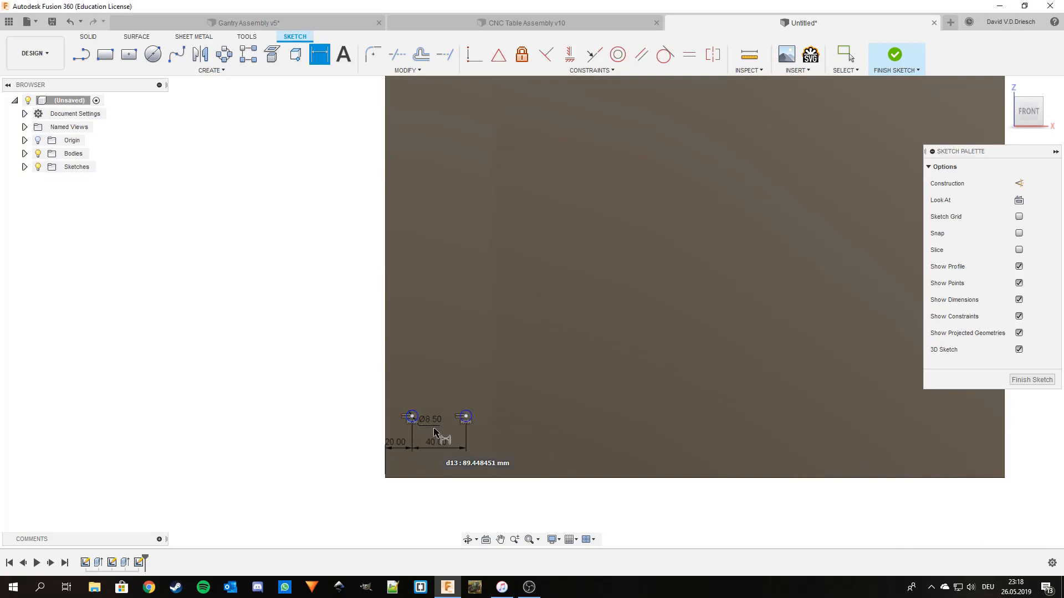
# Dimension the height of the first circle's centre above the plate's bottom edge to 20 mm
pyautogui.click(411, 417)
pyautogui.click(416, 478)
pyautogui.click(341, 456)
pyautogui.write('20')
pyautogui.press('Return')
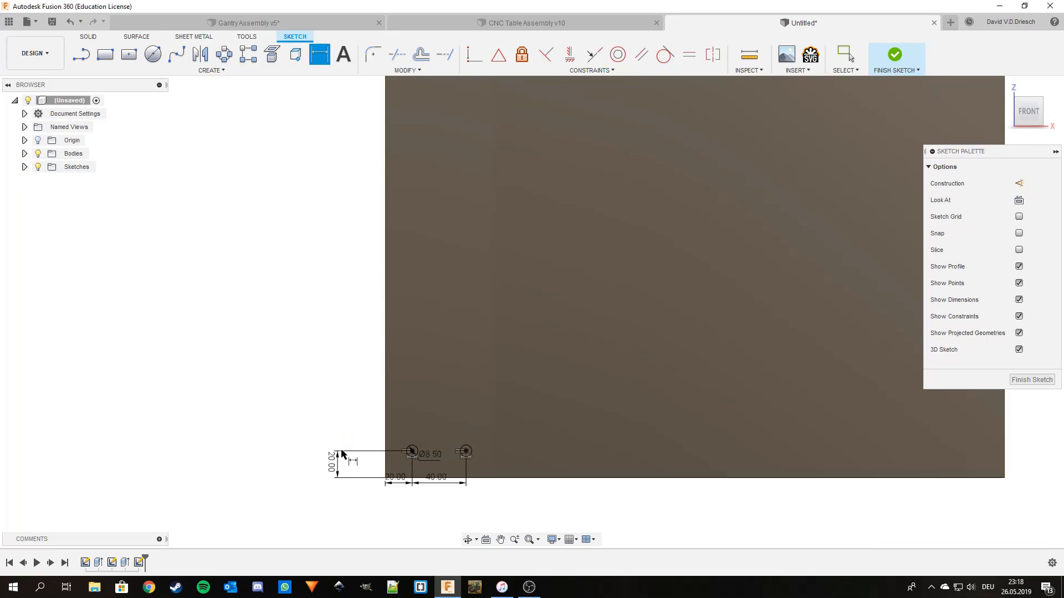
pyautogui.scroll(-3, 293, 425)
pyautogui.moveTo(285, 423)
pyautogui.mouseDown(button='middle')
pyautogui.moveTo(335, 425)
pyautogui.moveTo(354, 442)
pyautogui.mouseUp(button='middle')
pyautogui.press('d')
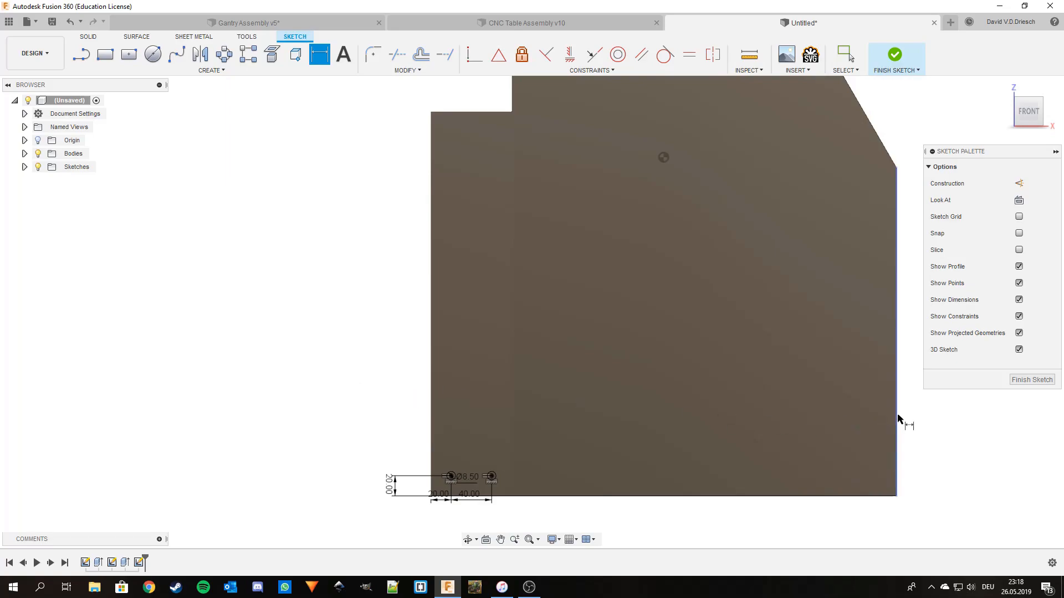
# Finish the sketch and cut both 8.5 mm circles through the plate with a -20 mm extrude
pyautogui.click(1015, 382)
pyautogui.press('e')
pyautogui.scroll(6, 511, 396)
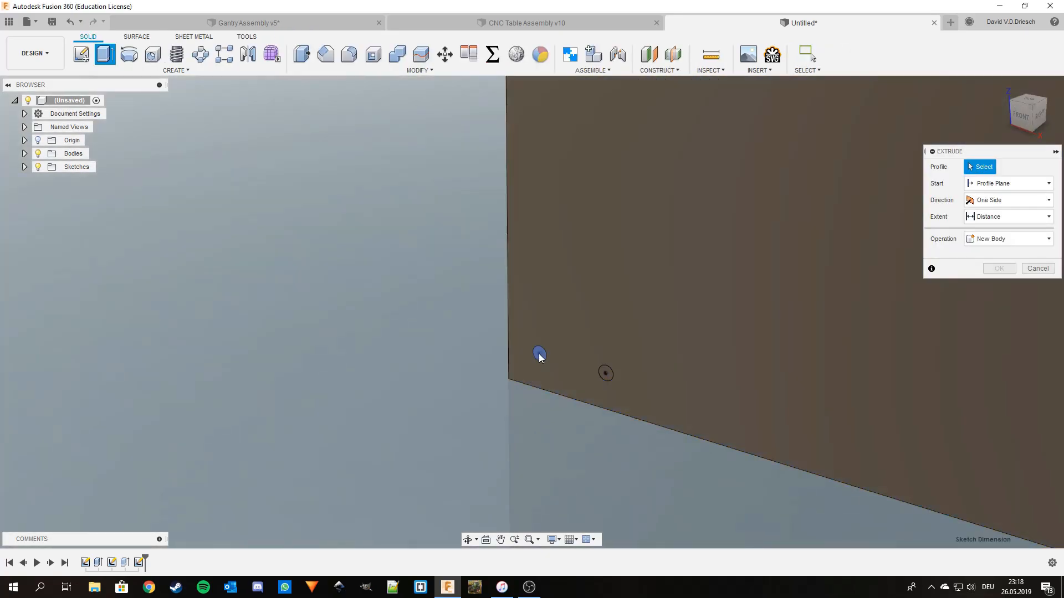
pyautogui.click(609, 379)
pyautogui.click(608, 375)
pyautogui.write('-20')
pyautogui.press('Return')
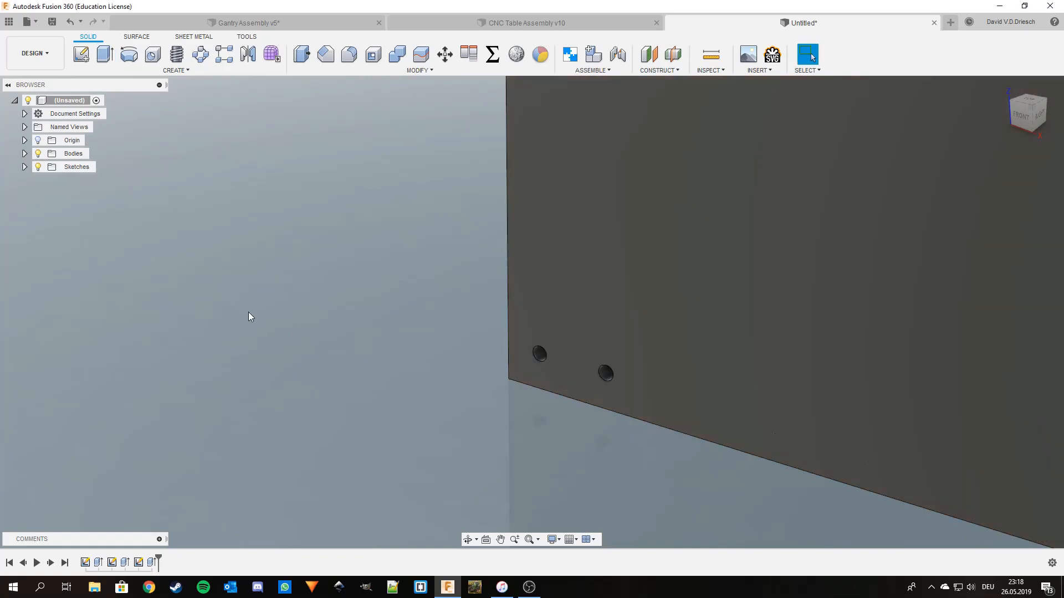
# On a new front-face sketch, draw a circle concentric with each hole, about 18.4 mm on the left one and 14.9 mm on the right one
pyautogui.press('c')
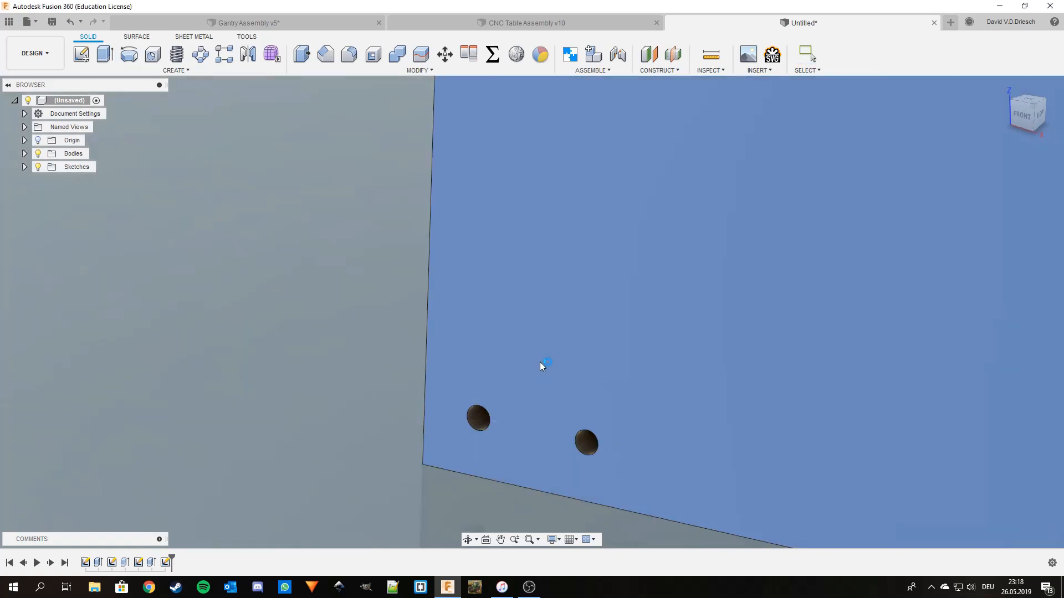
pyautogui.click(541, 363)
pyautogui.scroll(2, 465, 411)
pyautogui.click(454, 422)
pyautogui.click(488, 440)
pyautogui.click(625, 421)
pyautogui.click(647, 444)
# Dimension the diameters of both counterbore circles to 16 mm
pyautogui.press('d')
pyautogui.click(644, 451)
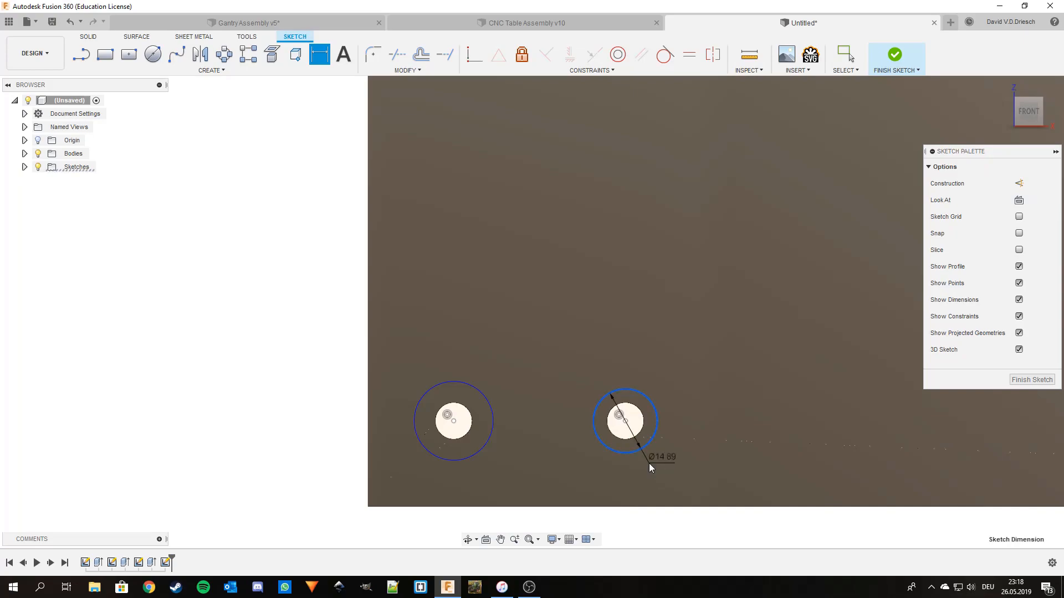
pyautogui.click(652, 468)
pyautogui.write('16')
pyautogui.press('Return')
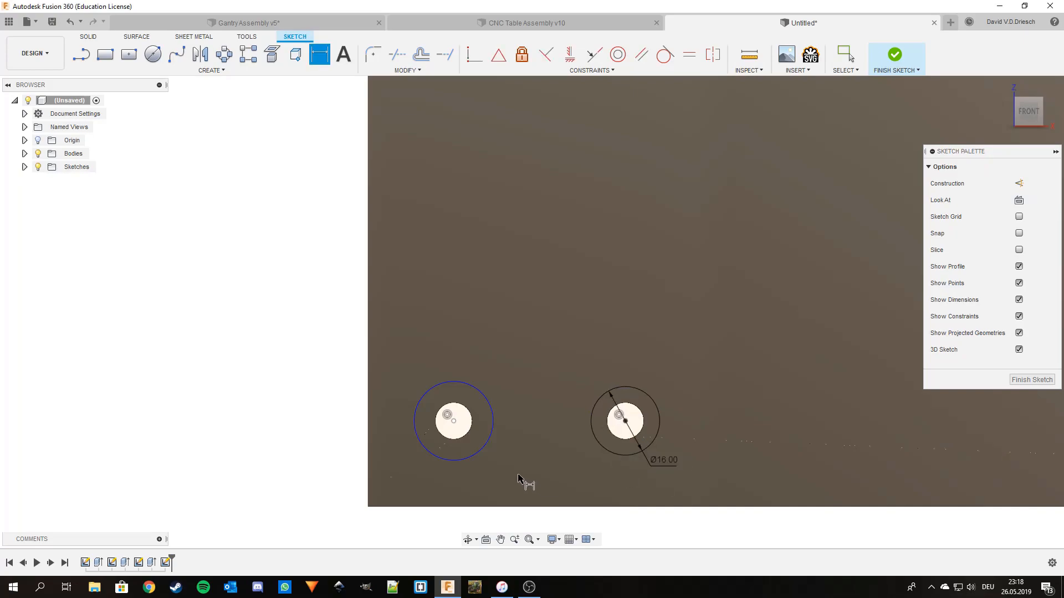
pyautogui.click(477, 454)
pyautogui.click(498, 468)
pyautogui.write('16')
pyautogui.press('Return')
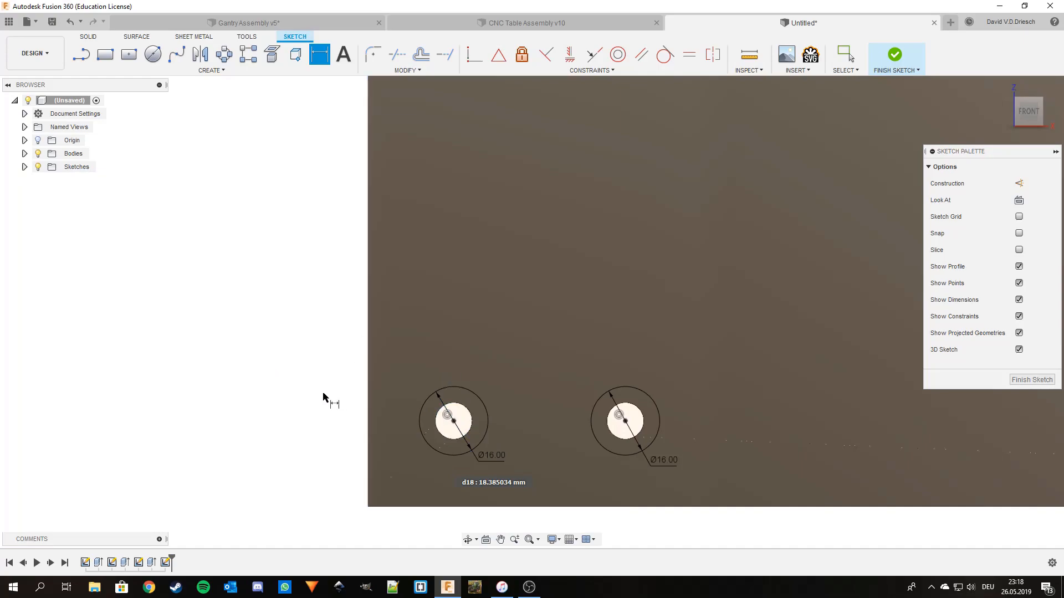
# Cut the two 16 mm rings around the holes as counterbores with a -10 mm extrude
pyautogui.press('e')
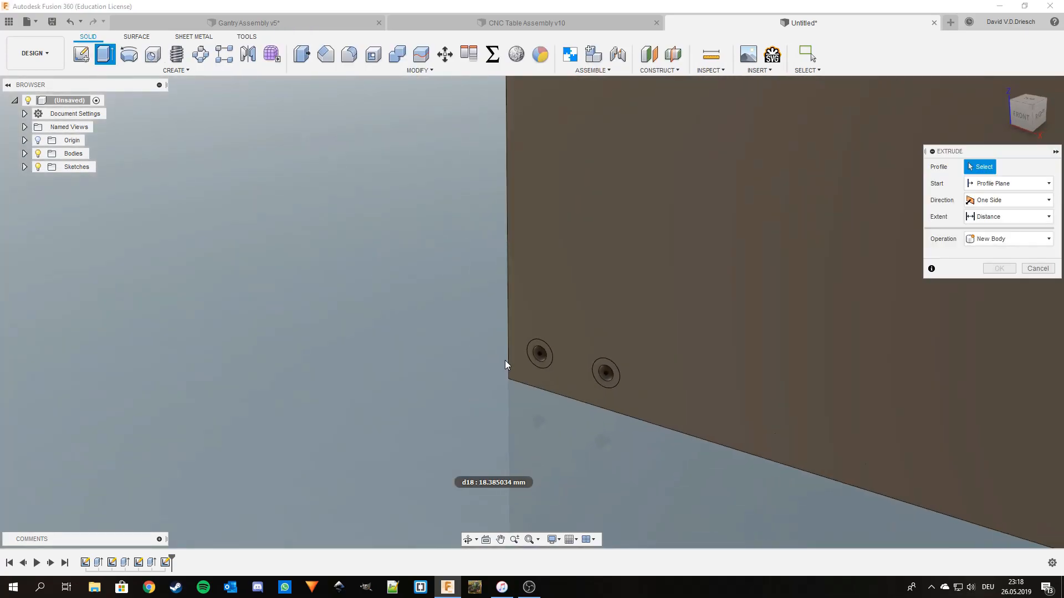
pyautogui.click(540, 355)
pyautogui.click(606, 372)
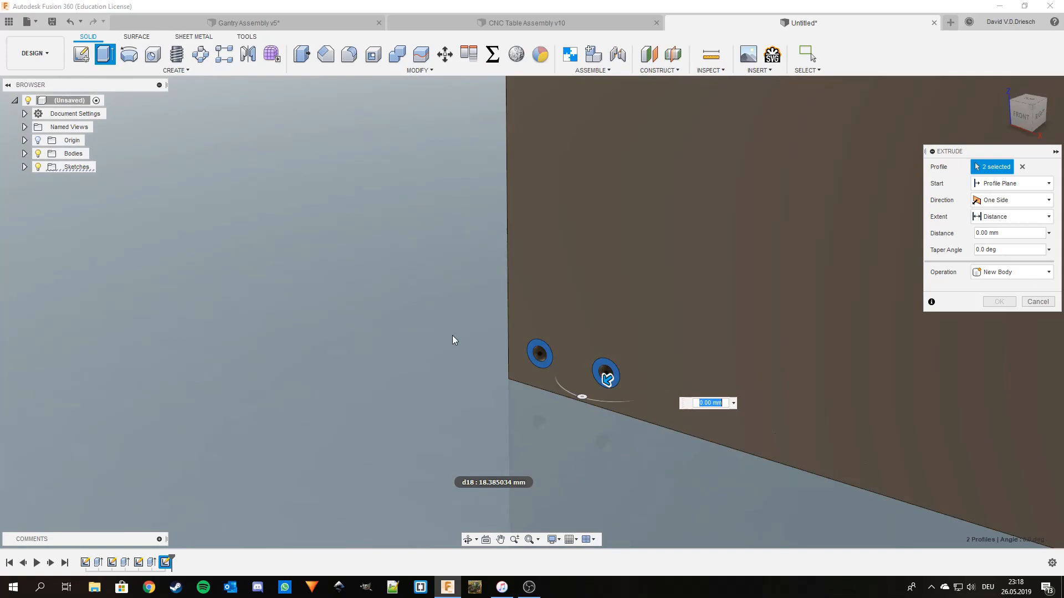
pyautogui.press('BackSpace')
pyautogui.write('-10')
pyautogui.press('Return')
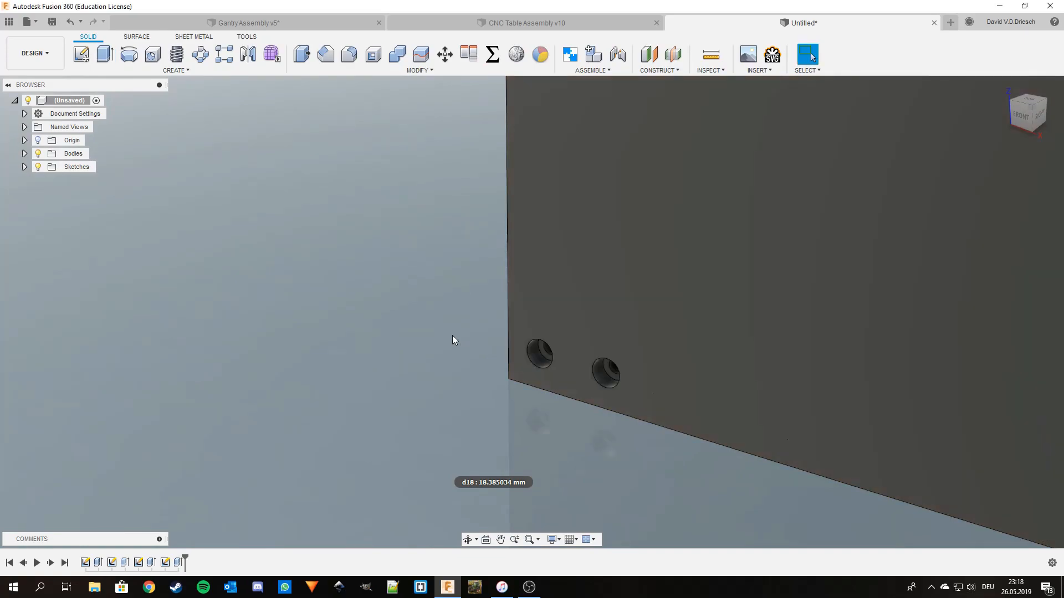
# Construct a midplane between the two opposite vertical side faces of the plate
pyautogui.scroll(-6, 514, 354)
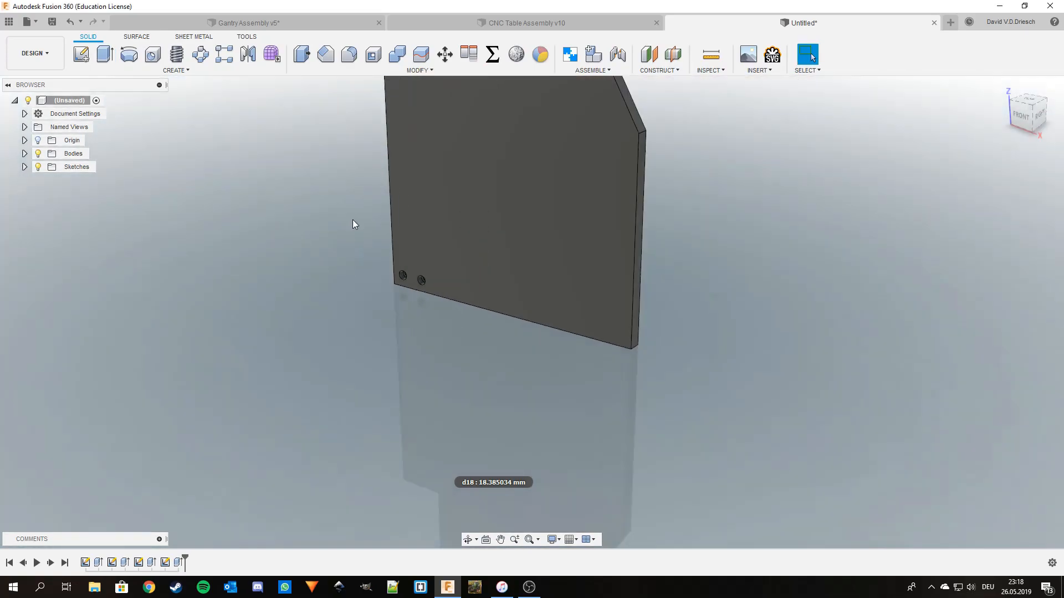
pyautogui.click(672, 54)
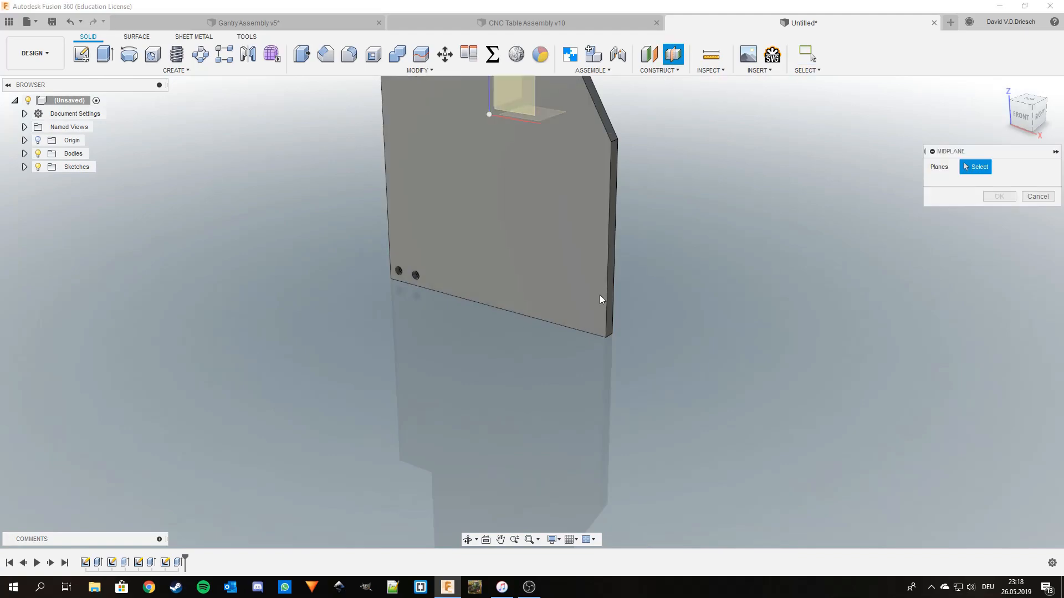
pyautogui.click(611, 298)
pyautogui.keyDown('shift'); pyautogui.moveTo(612, 298); pyautogui.dragTo(366, 341, button='middle'); pyautogui.keyUp('shift')
pyautogui.click(365, 342)
pyautogui.click(996, 197)
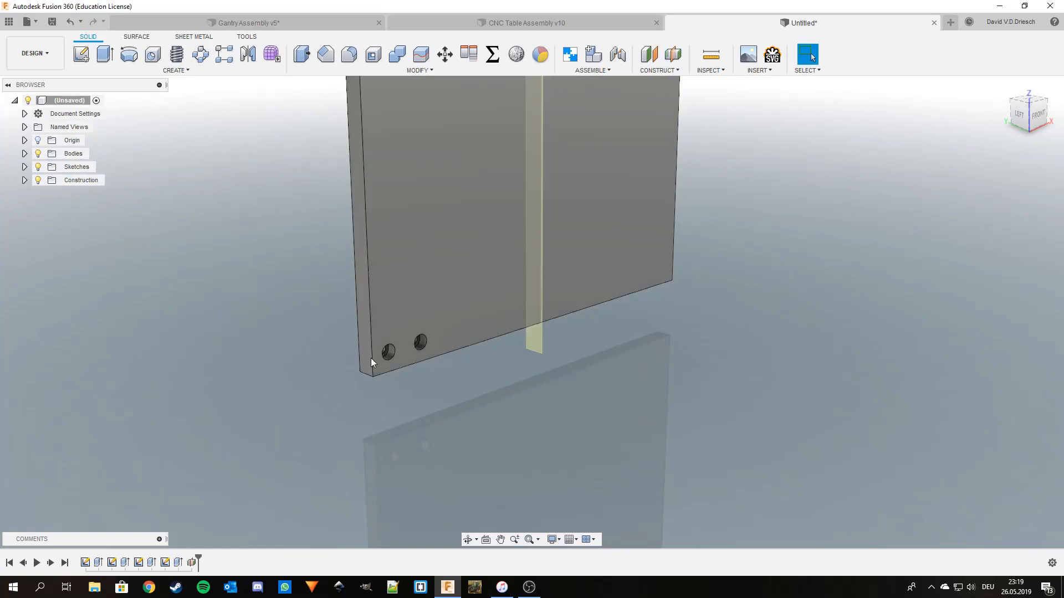
# Set up a rectangular pattern of features with the counterbore cut and the through-hole cut as objects
pyautogui.keyDown('shift'); pyautogui.moveTo(729, 288); pyautogui.dragTo(921, 238, button='middle'); pyautogui.keyUp('shift')
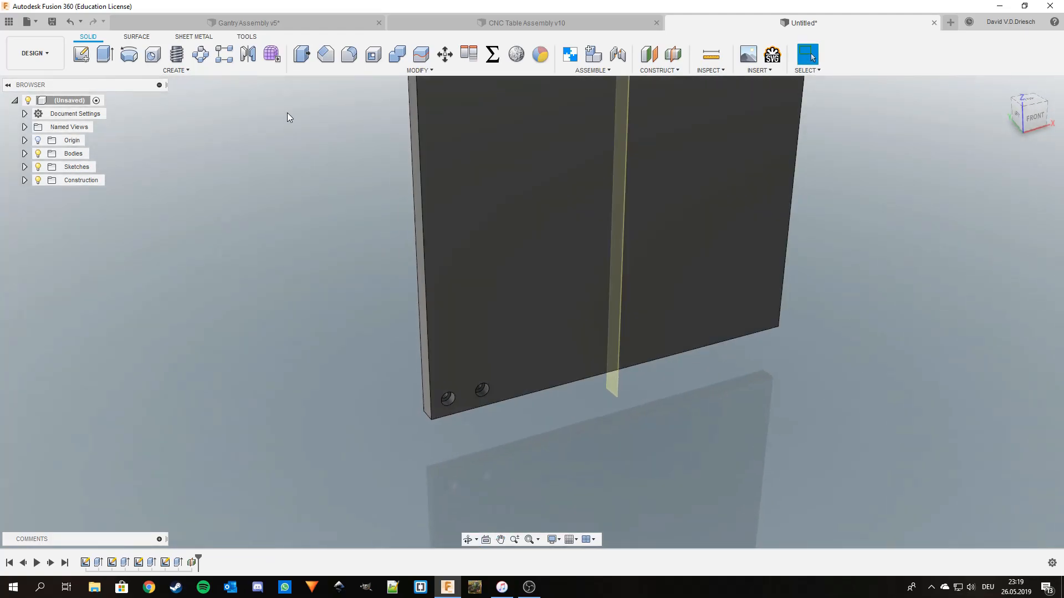
pyautogui.click(226, 57)
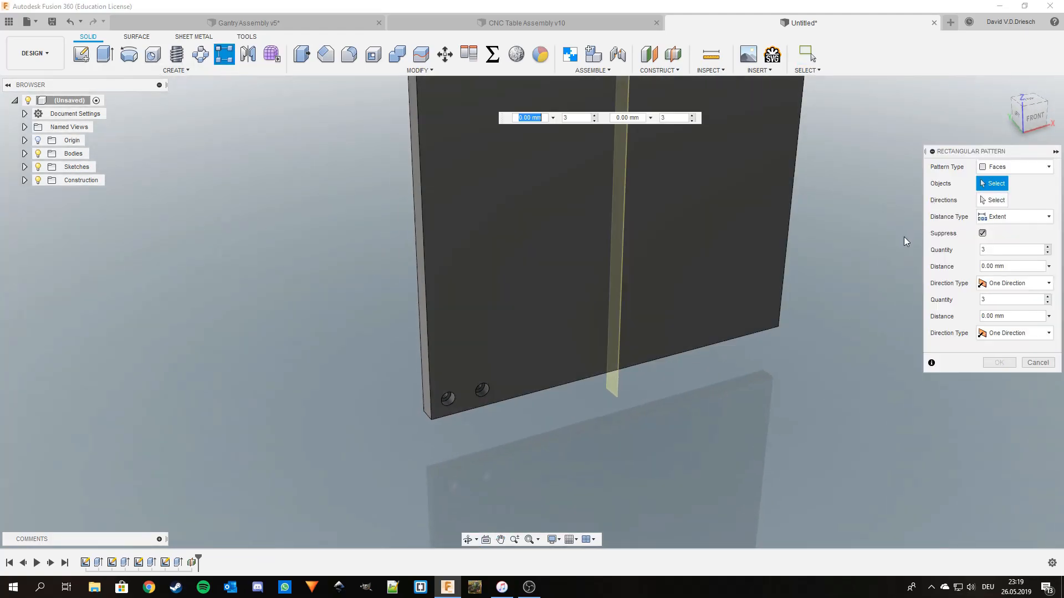
pyautogui.click(1017, 167)
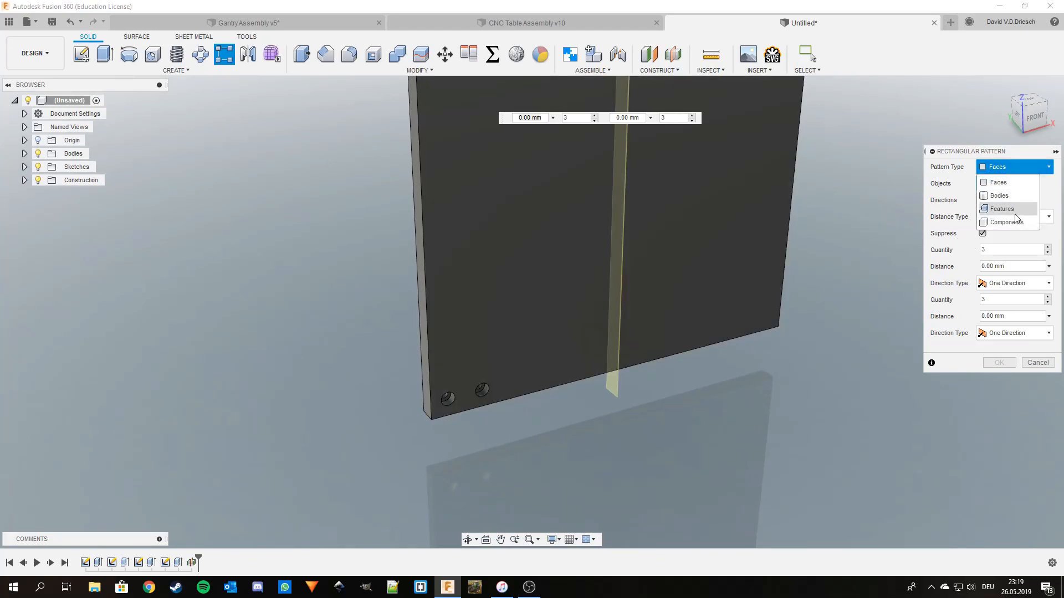
pyautogui.click(1014, 211)
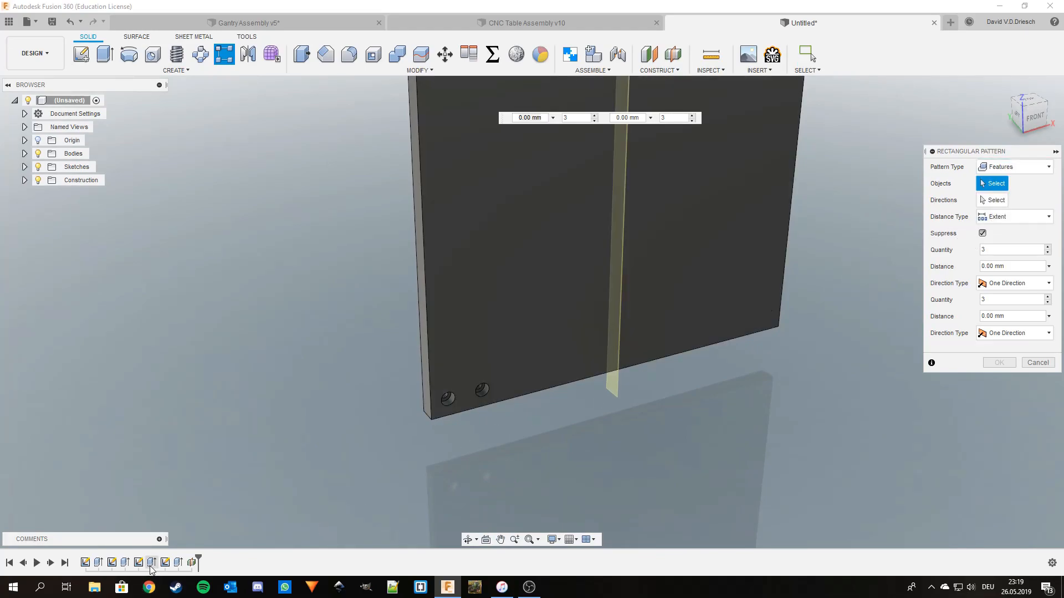
pyautogui.click(178, 563)
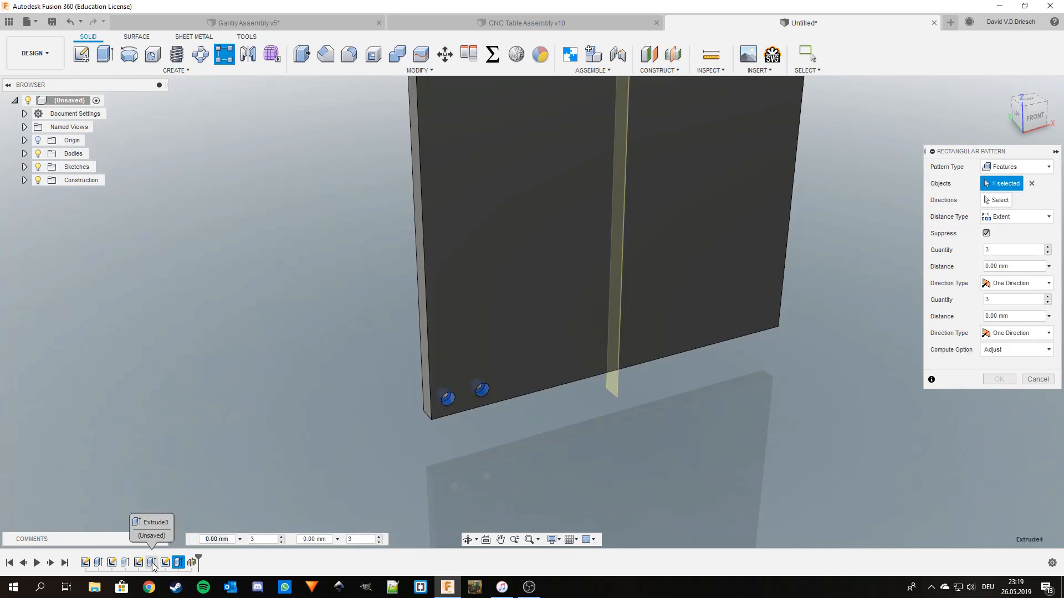
pyautogui.click(152, 562)
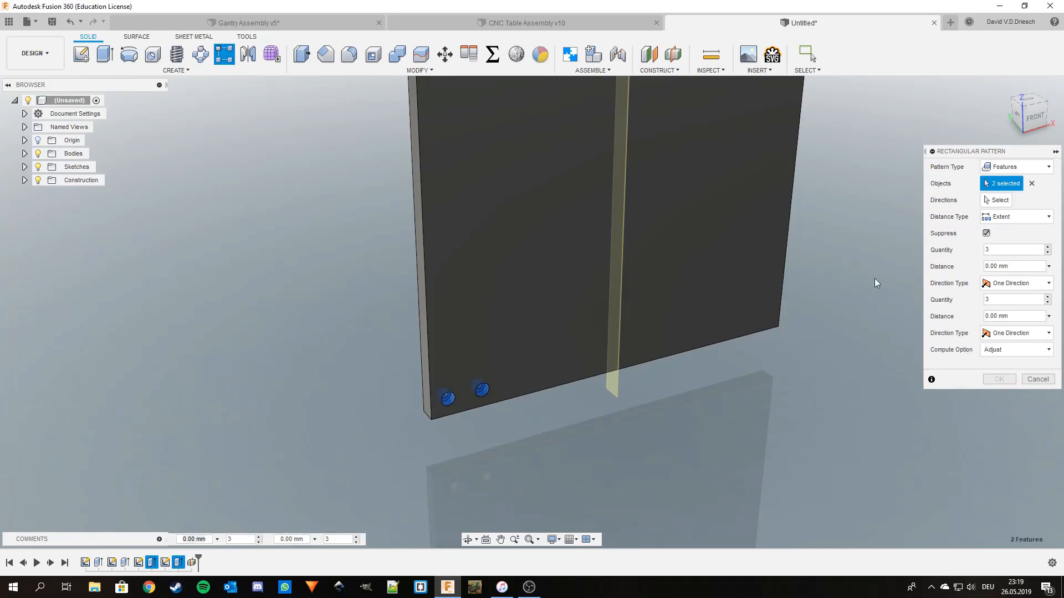
# Pattern the two counterbored holes upward along the plate's left vertical edge, using Spacing distance type, quantity 3 and 40 mm
pyautogui.click(995, 200)
pyautogui.click(429, 355)
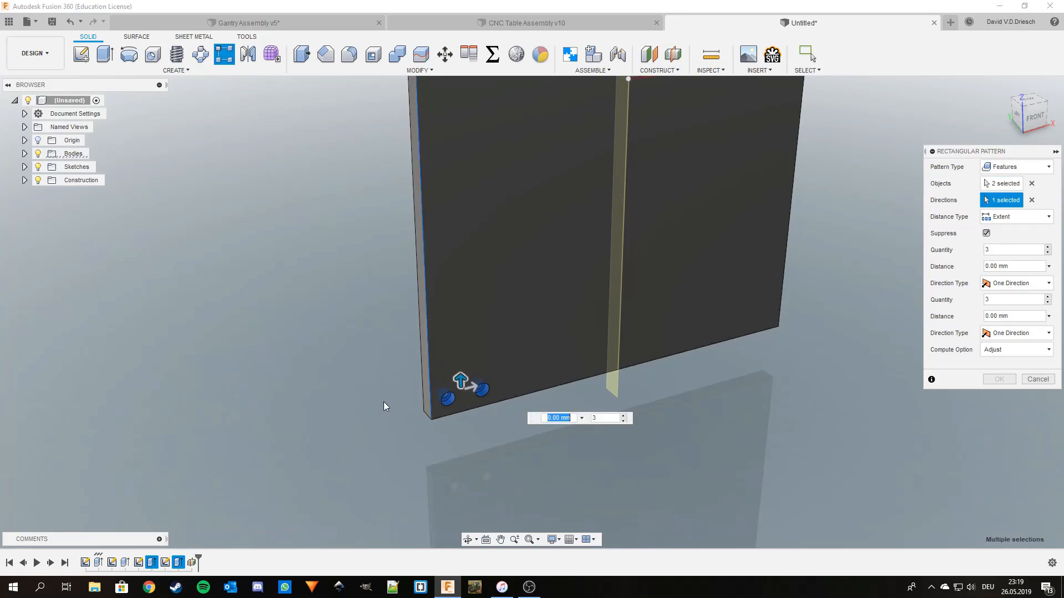
pyautogui.click(1007, 217)
pyautogui.click(1006, 246)
pyautogui.write('40')
pyautogui.press('Tab')
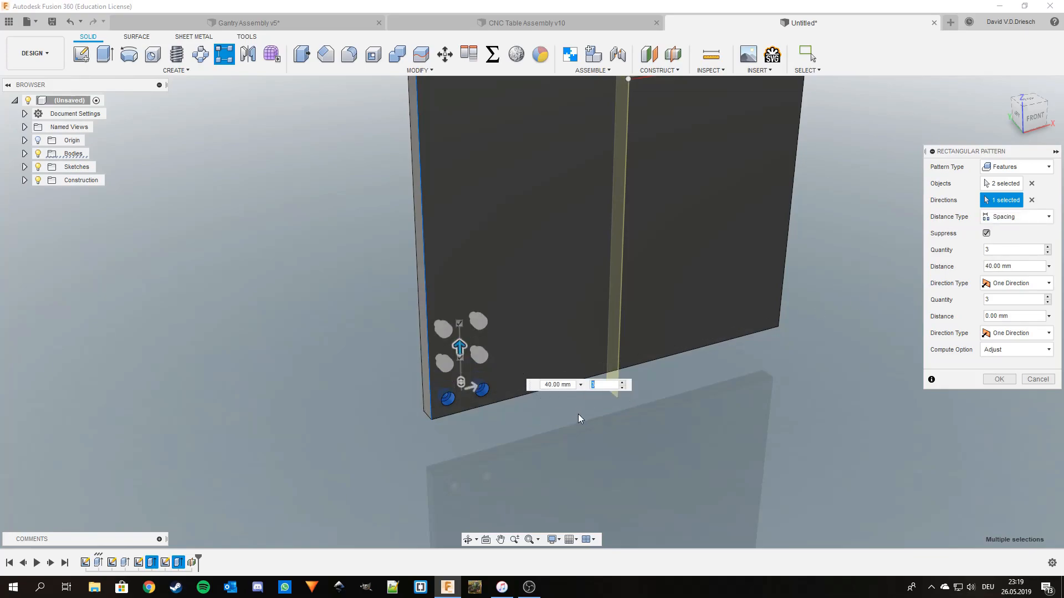
pyautogui.keyDown('shift'); pyautogui.moveTo(564, 427); pyautogui.dragTo(561, 407, button='middle'); pyautogui.keyUp('shift')
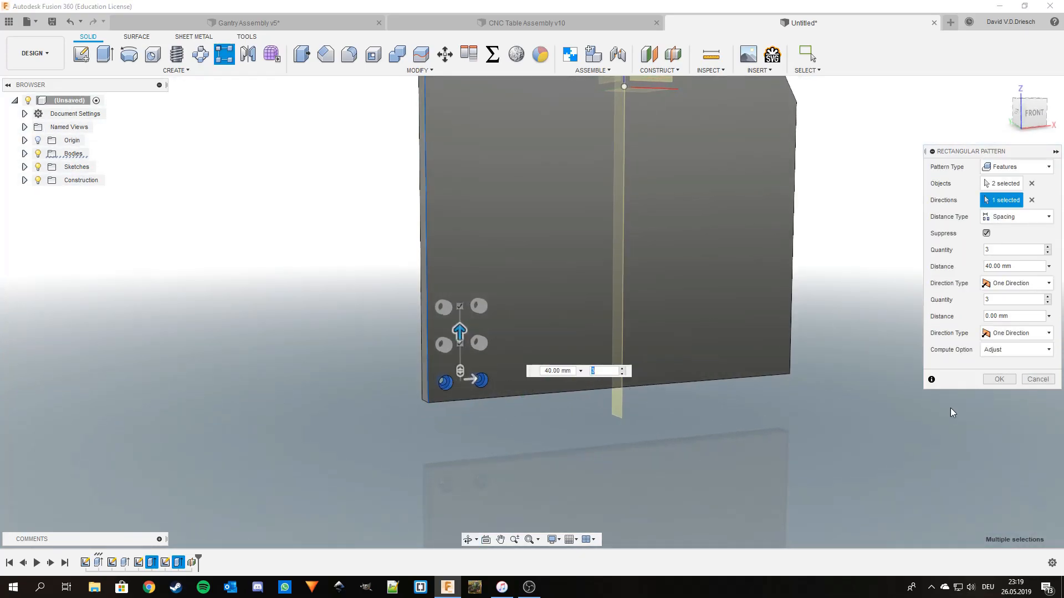
pyautogui.click(999, 378)
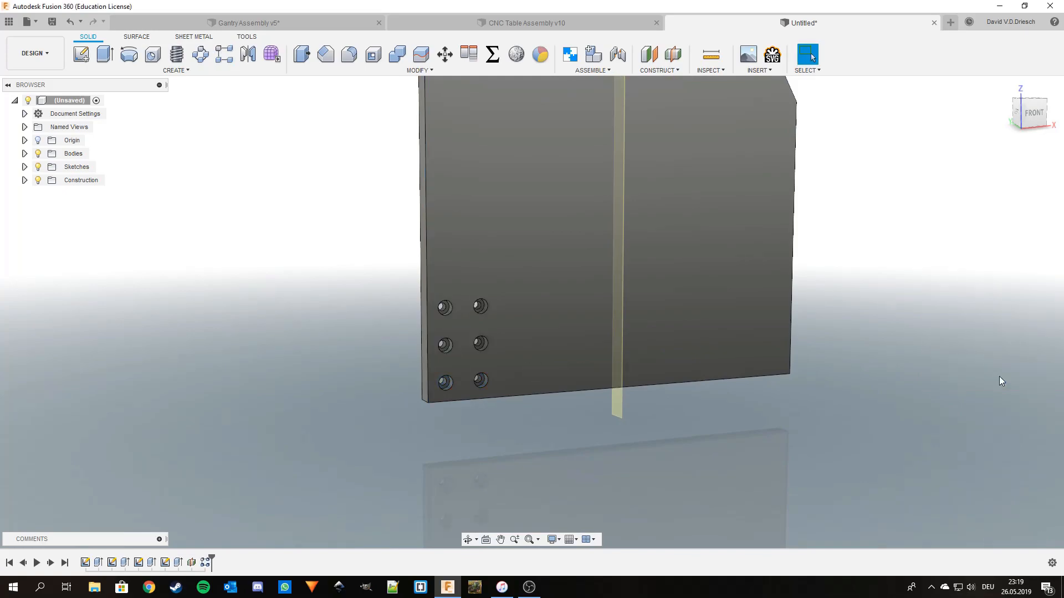
# Mirror the hole cut, counterbore cut and rectangular pattern features across the plate's midplane
pyautogui.moveTo(582, 424); pyautogui.dragTo(564, 424, button='middle')
pyautogui.keyDown('shift'); pyautogui.moveTo(656, 431); pyautogui.dragTo(631, 437, button='middle'); pyautogui.keyUp('shift')
pyautogui.keyDown('shift'); pyautogui.moveTo(565, 449); pyautogui.dragTo(538, 450, button='middle'); pyautogui.keyUp('shift')
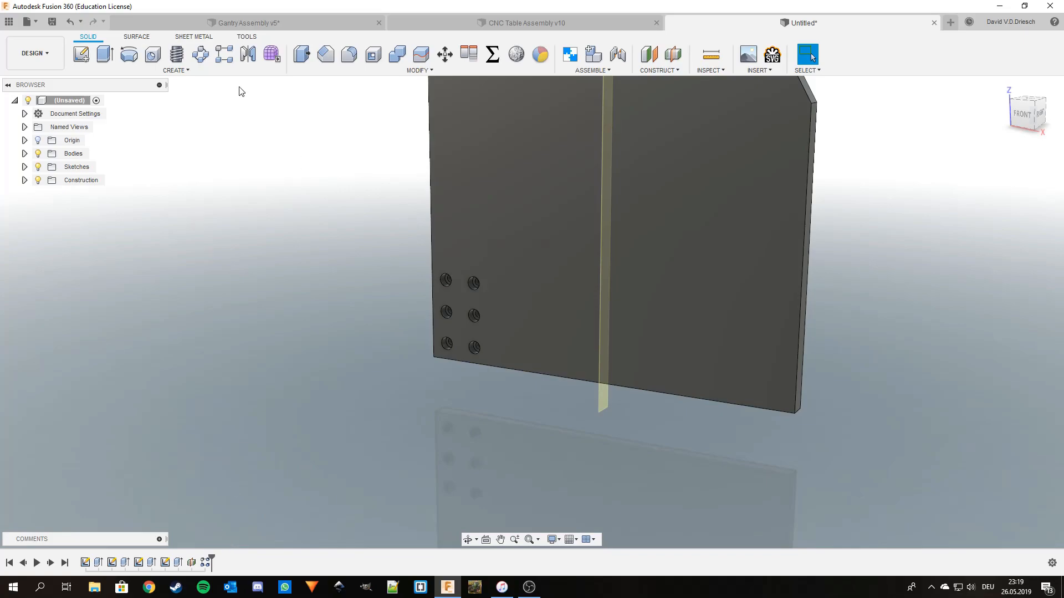
pyautogui.click(249, 54)
pyautogui.click(1006, 166)
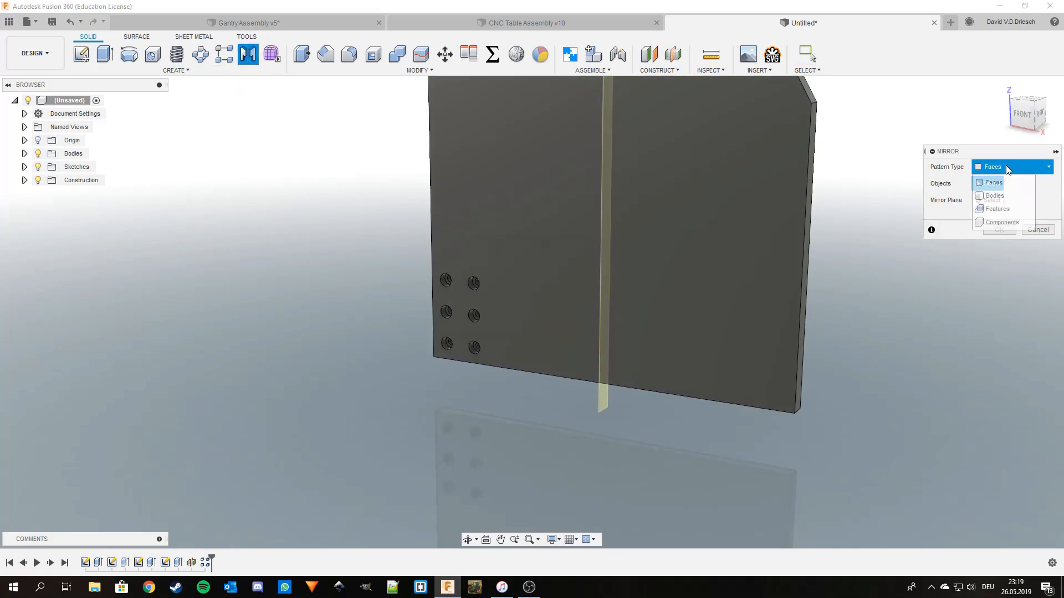
pyautogui.click(1003, 206)
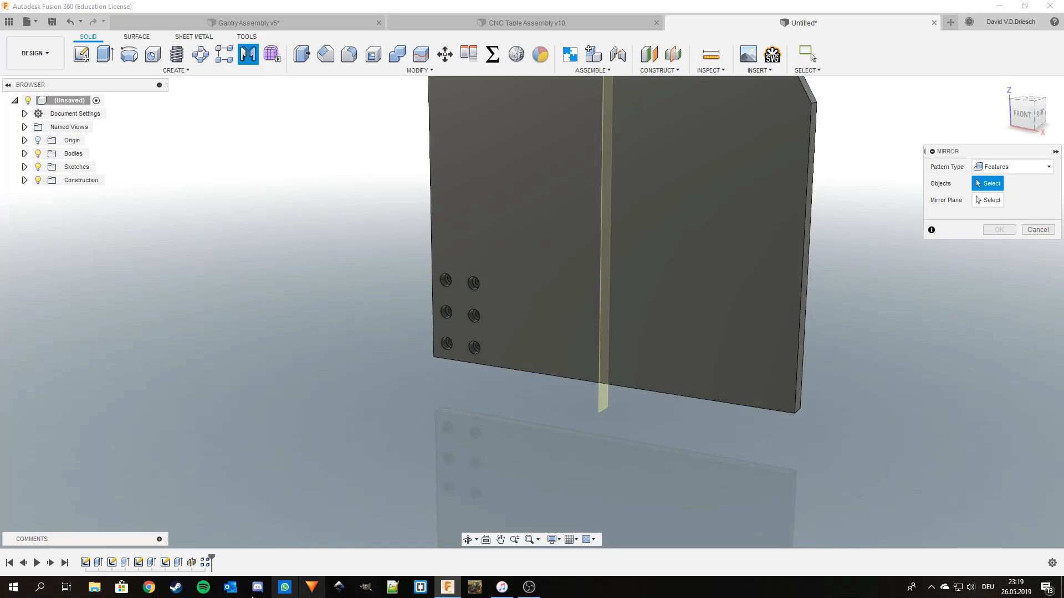
pyautogui.click(205, 563)
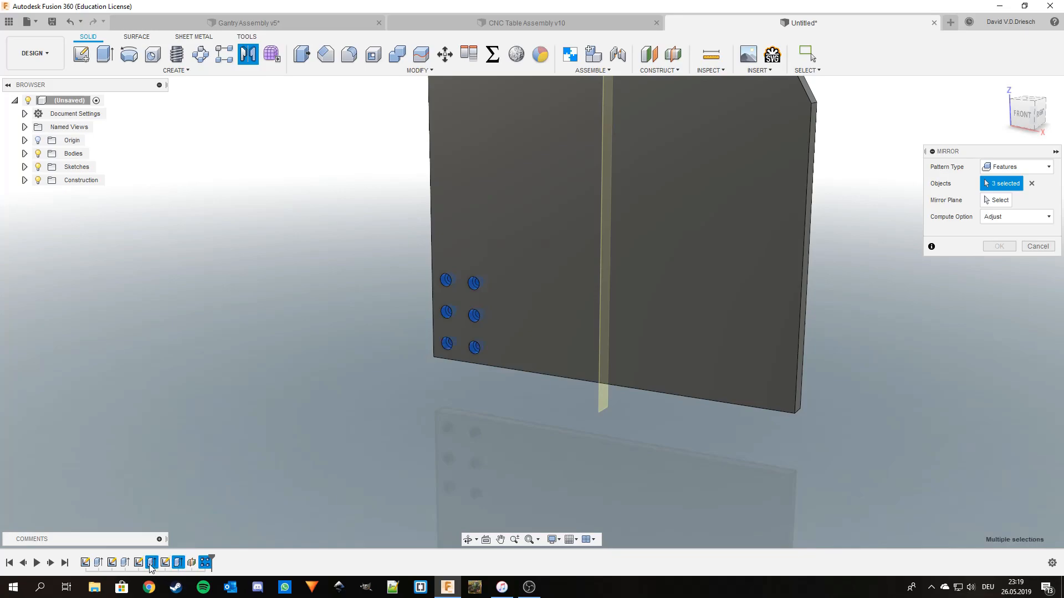
pyautogui.click(984, 196)
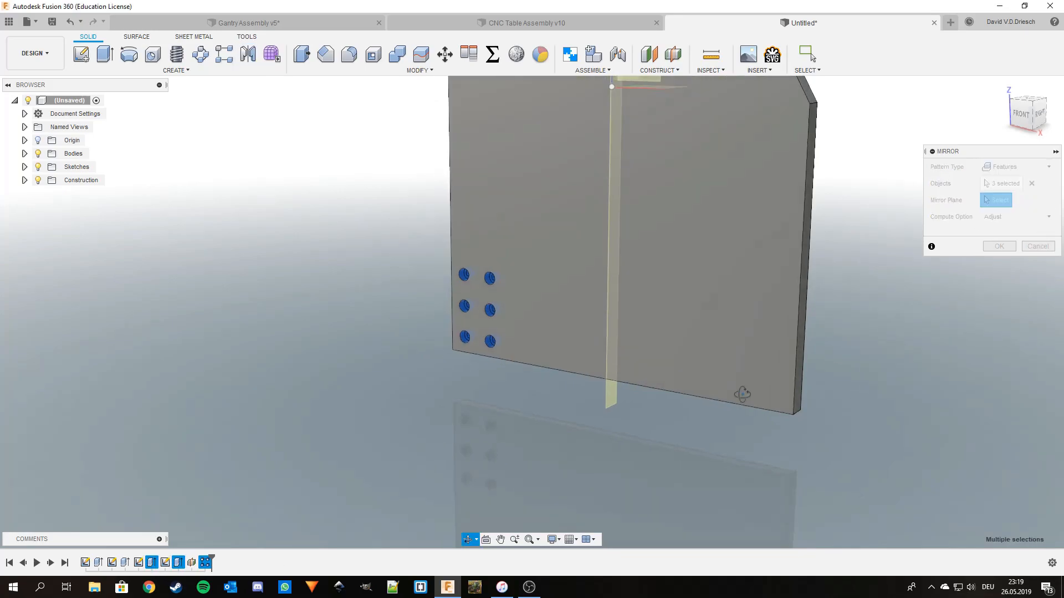
pyautogui.click(621, 392)
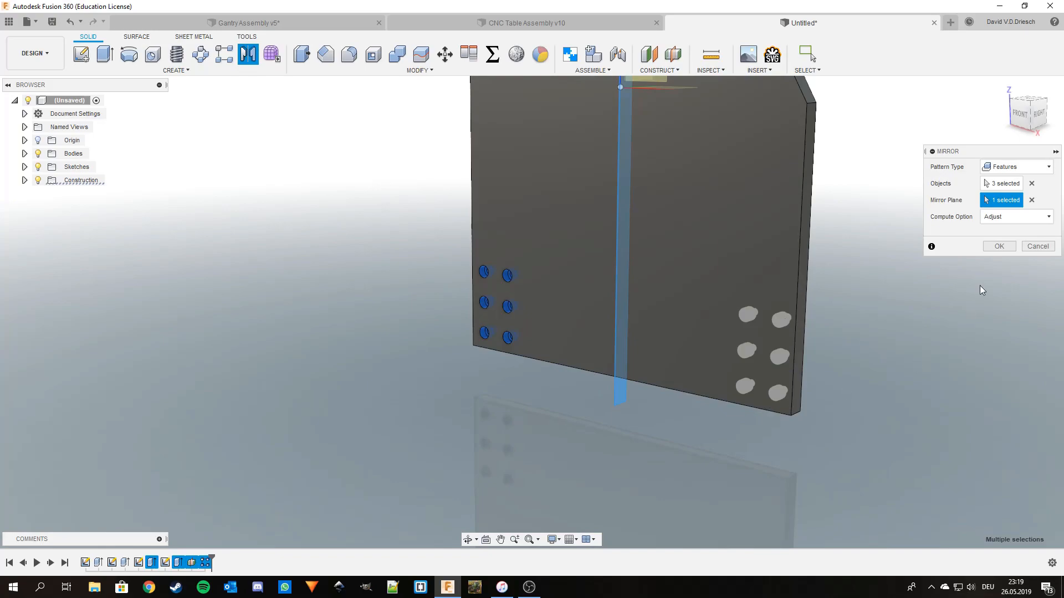
pyautogui.click(1000, 245)
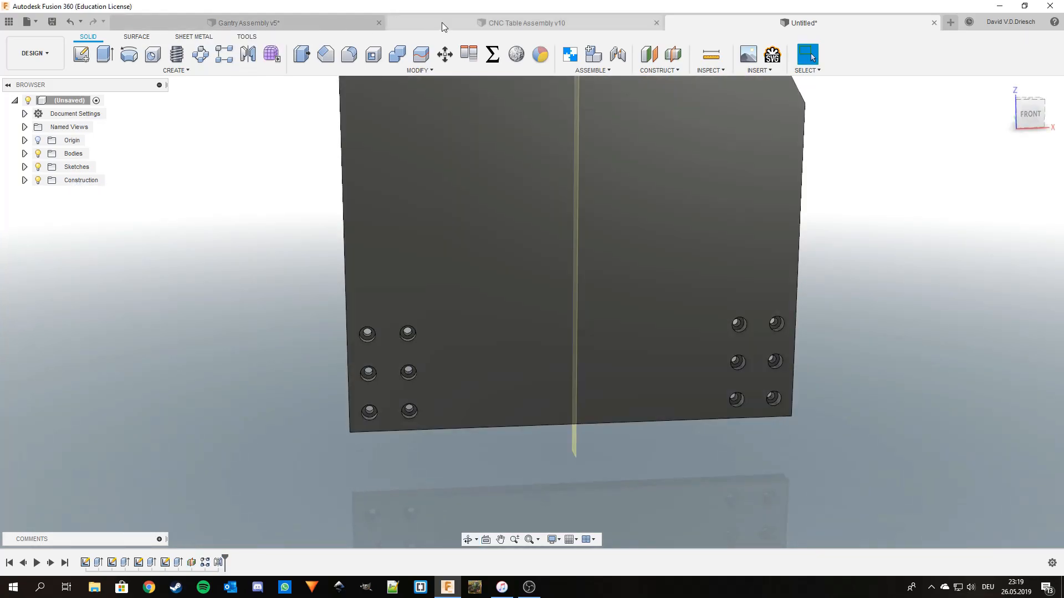
# Examine the end frame profiles in the CNC Table Assembly and return to the untitled plate design
pyautogui.click(443, 22)
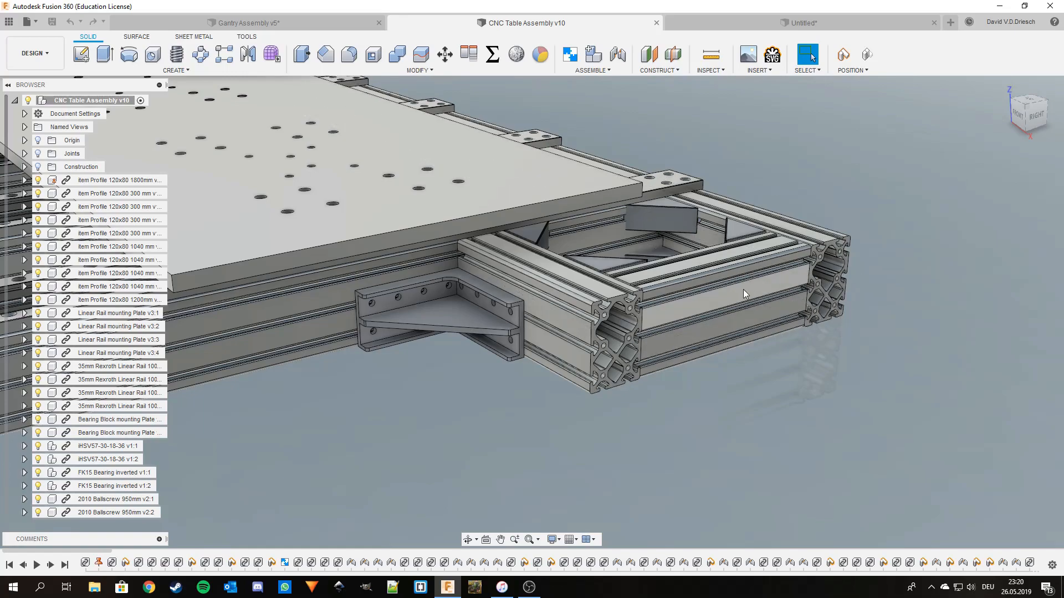
pyautogui.keyDown('shift'); pyautogui.moveTo(768, 308); pyautogui.dragTo(683, 285, button='middle'); pyautogui.keyUp('shift')
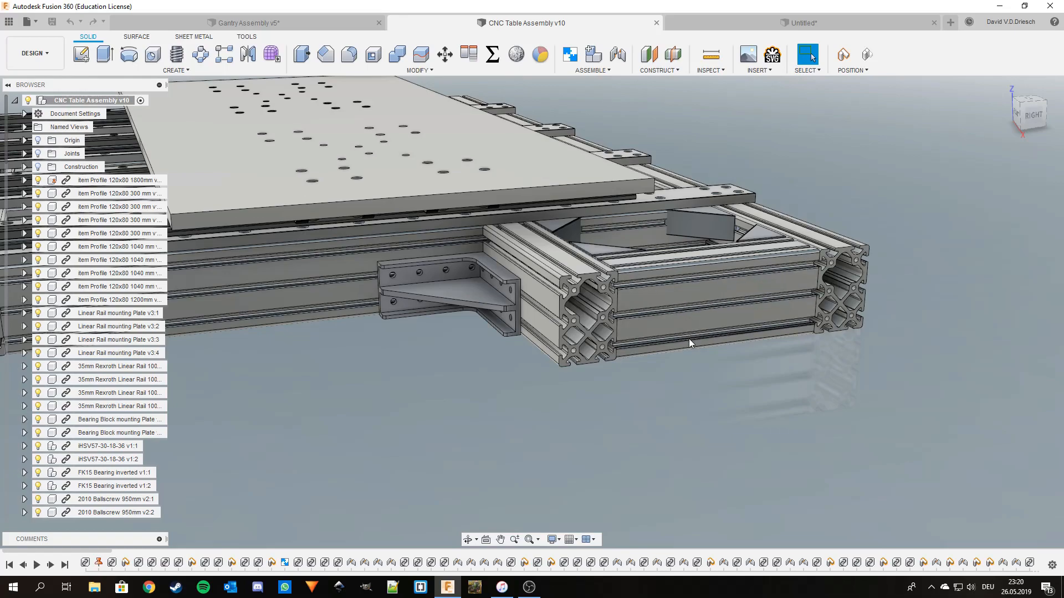
pyautogui.click(801, 23)
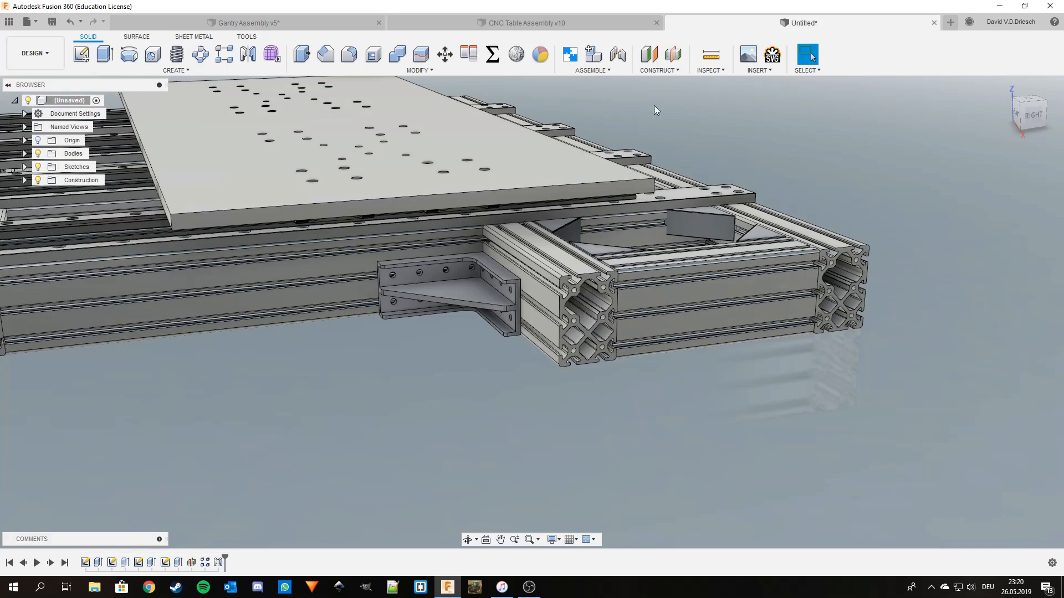
# Set up a rectangular pattern of faces and select the cylindrical counterbore and hole walls in the left group's inner column
pyautogui.keyDown('shift'); pyautogui.moveTo(535, 326); pyautogui.dragTo(493, 329, button='middle'); pyautogui.keyUp('shift')
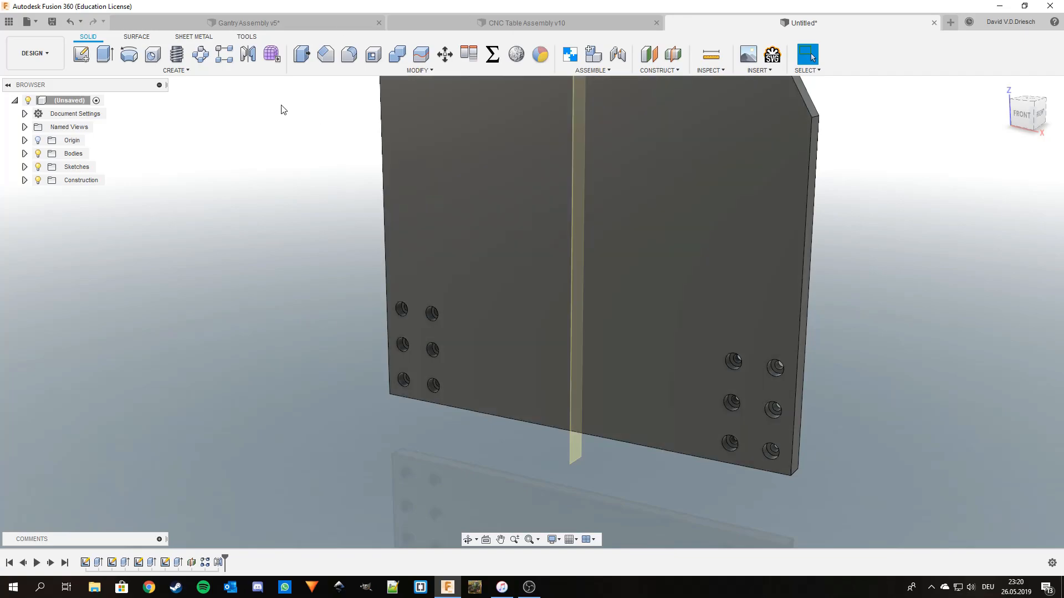
pyautogui.click(229, 59)
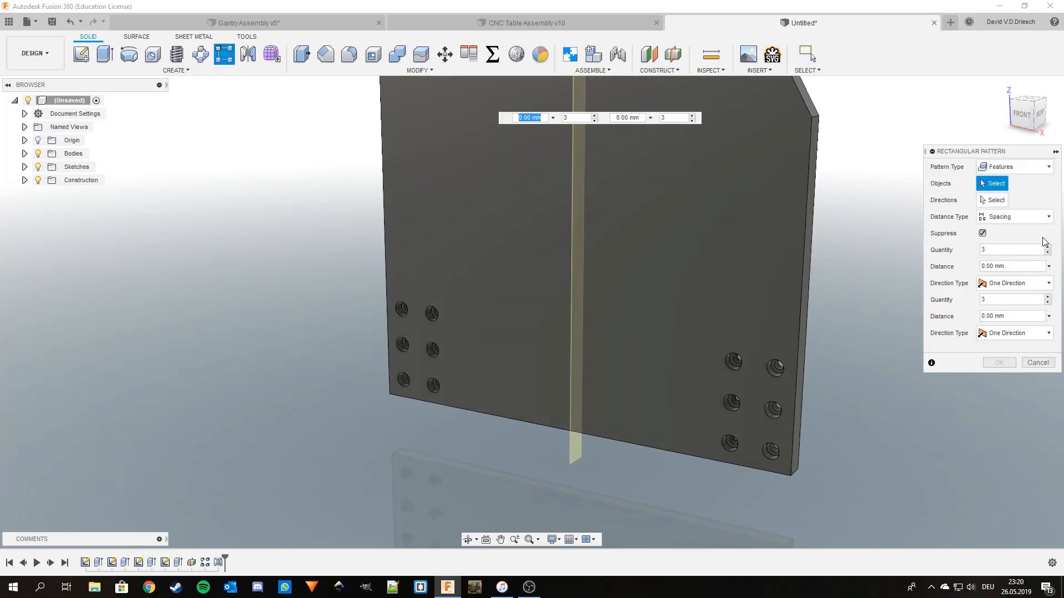
pyautogui.click(996, 167)
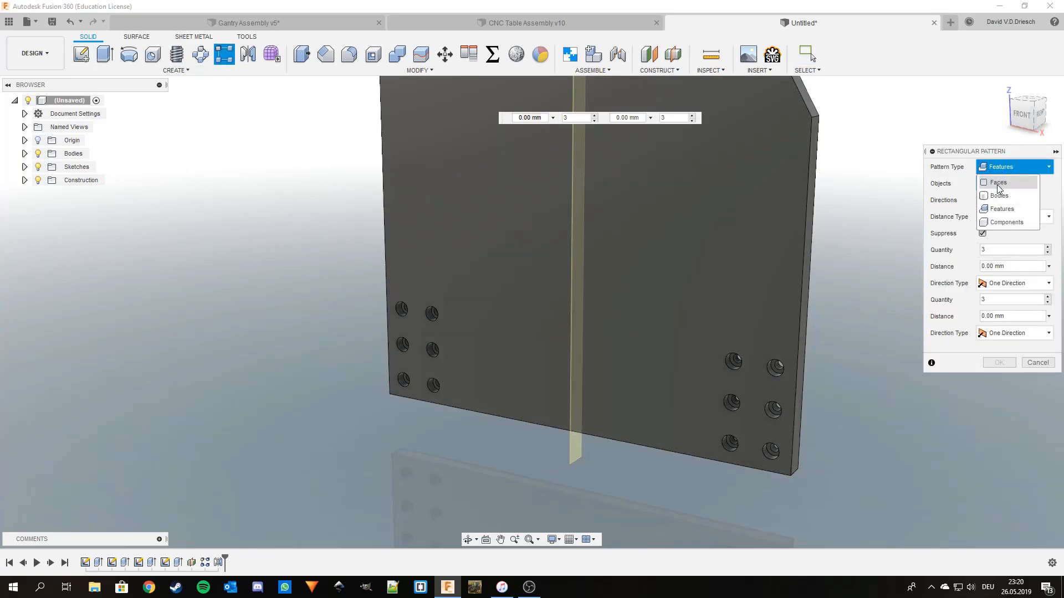
pyautogui.click(998, 183)
pyautogui.scroll(5, 440, 366)
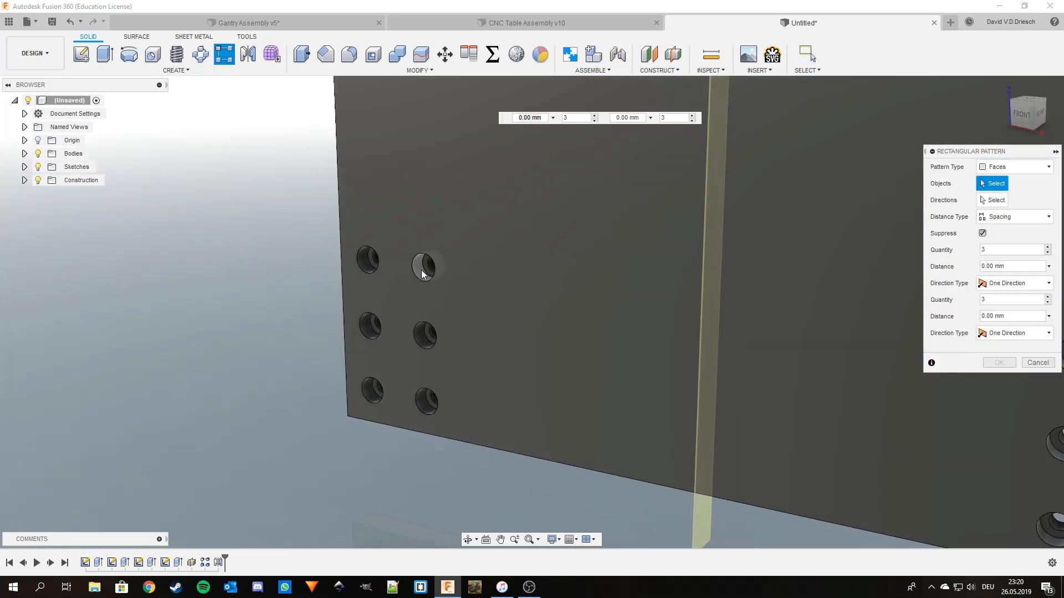
pyautogui.click(420, 270)
pyautogui.scroll(3, 427, 272)
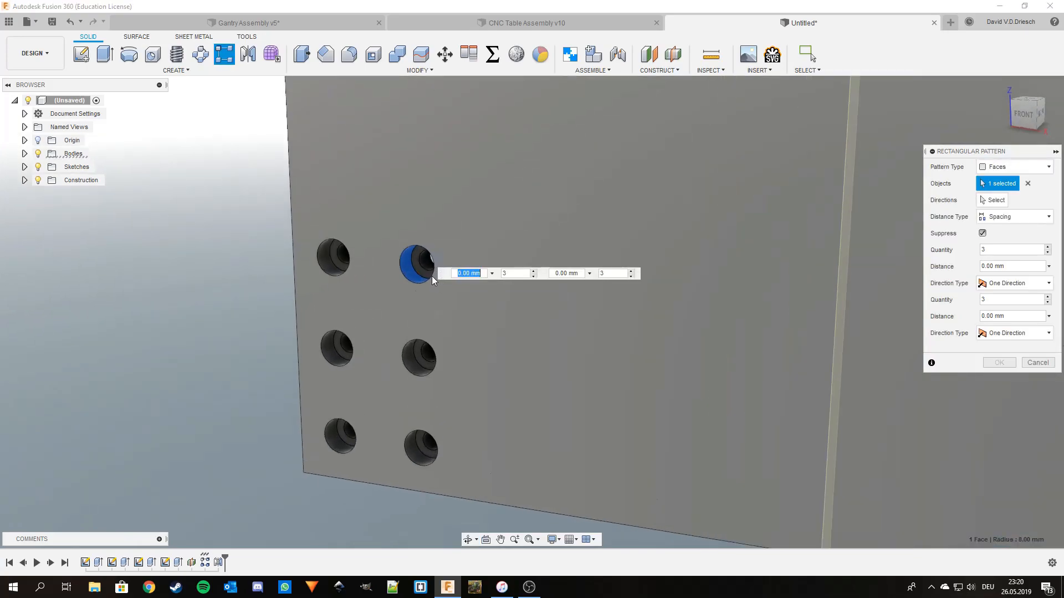
pyautogui.click(423, 268)
pyautogui.click(407, 363)
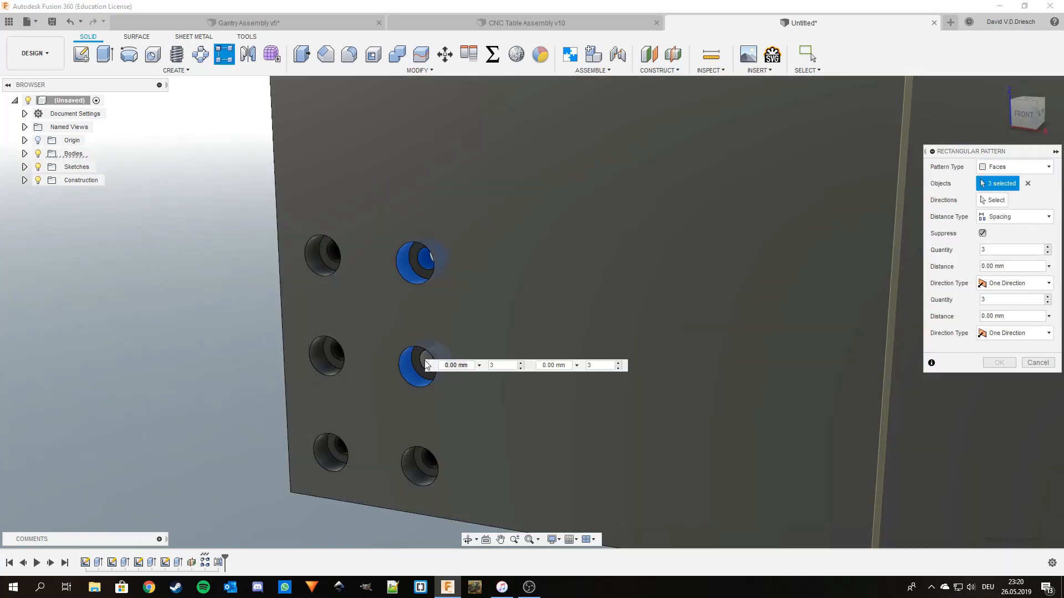
pyautogui.click(425, 363)
pyautogui.click(420, 466)
# Add the ring-shaped counterbore floors of the same three holes to the face pattern selection
pyautogui.scroll(-3, 593, 372)
pyautogui.moveTo(597, 375); pyautogui.dragTo(579, 341, button='middle')
pyautogui.scroll(-2, 580, 341)
pyautogui.scroll(4, 463, 304)
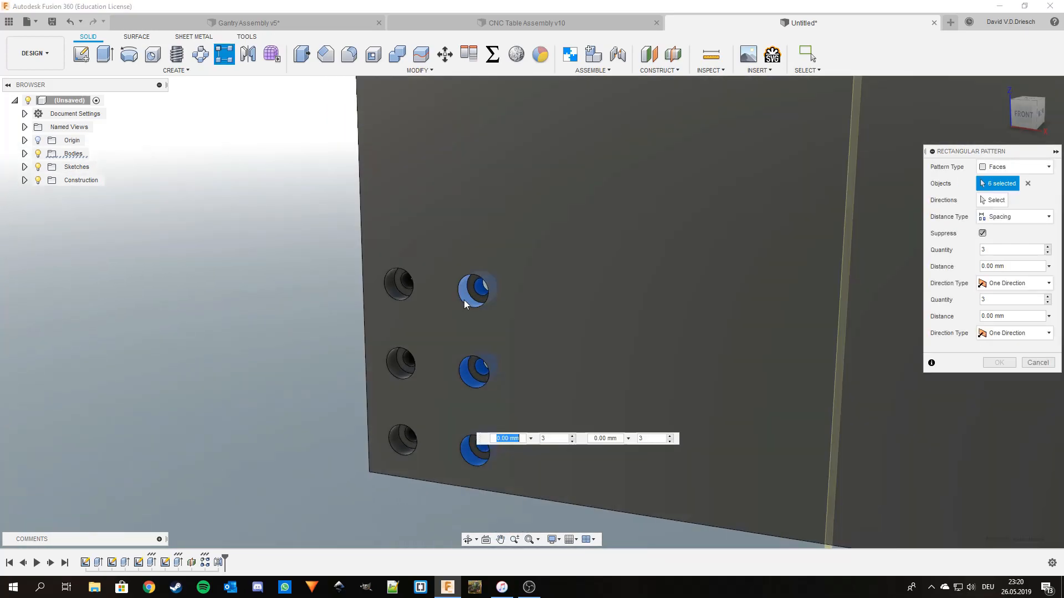
pyautogui.click(474, 298)
pyautogui.click(474, 378)
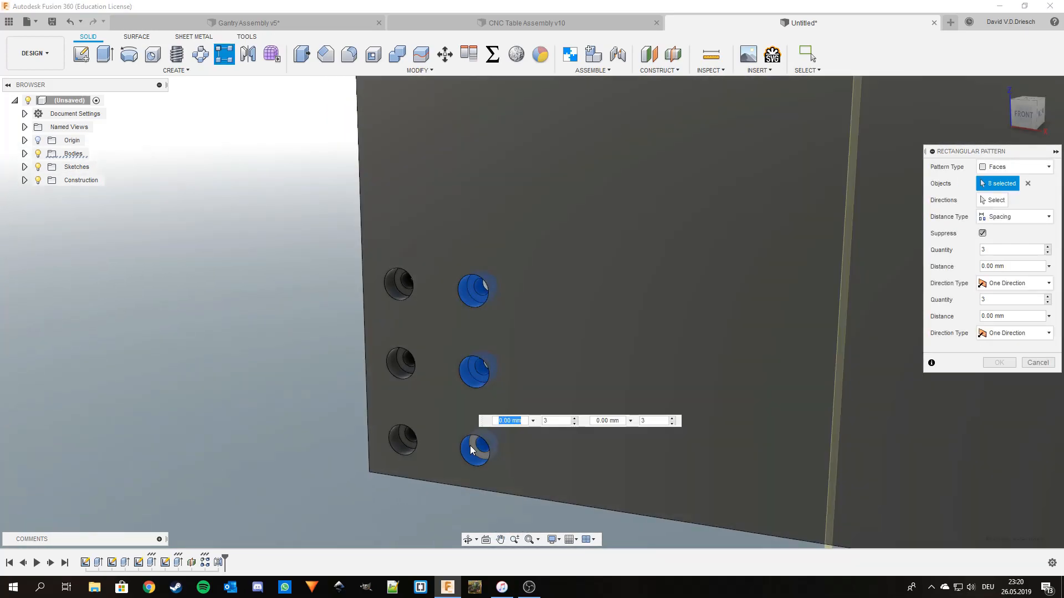
pyautogui.click(473, 450)
# Pattern the selected column of three counterbored holes along the plate's bottom edge toward the midplane, with quantity 2 and 90 mm spacing
pyautogui.scroll(-3, 613, 309)
pyautogui.moveTo(614, 306); pyautogui.dragTo(570, 296, button='middle')
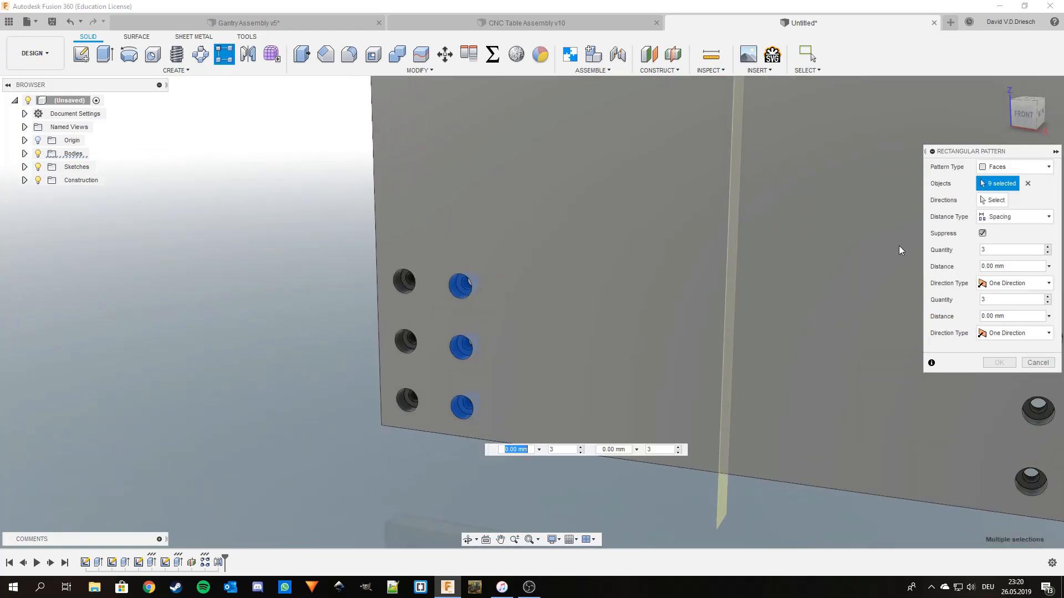
pyautogui.click(1000, 202)
pyautogui.click(683, 469)
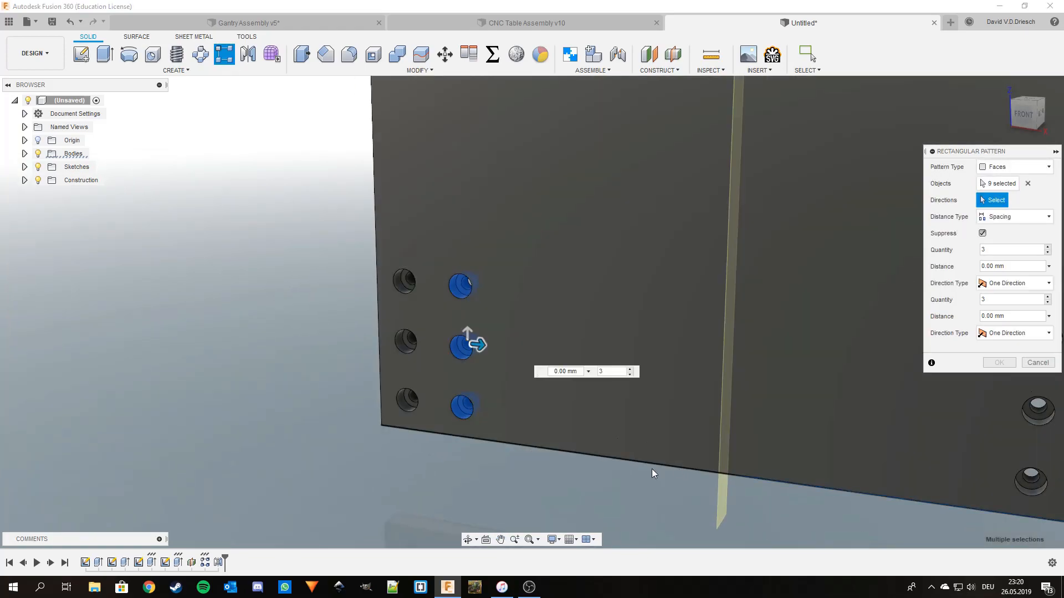
pyautogui.moveTo(480, 348); pyautogui.dragTo(565, 354)
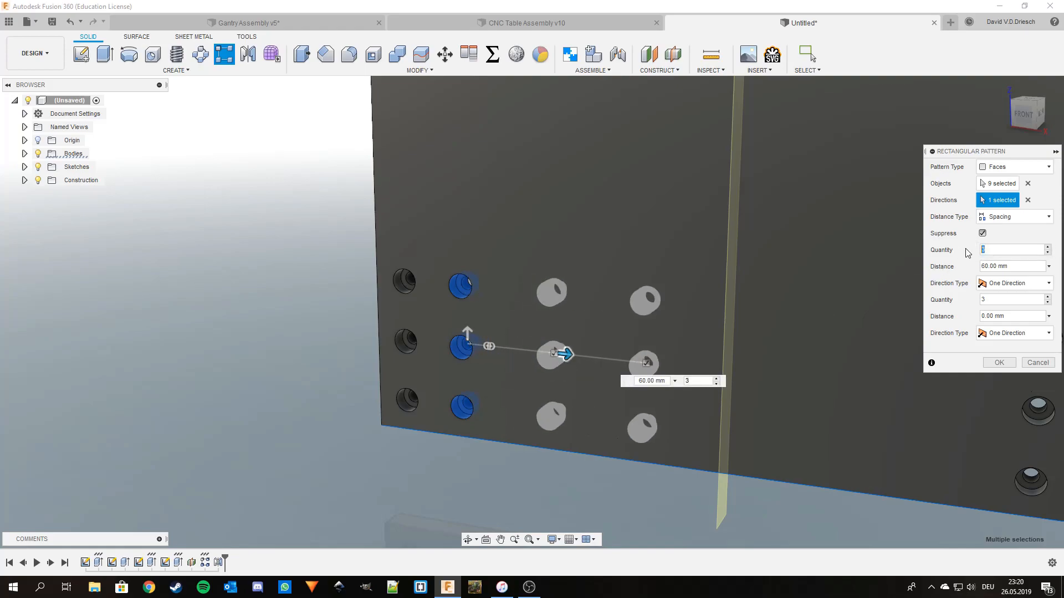
pyautogui.moveTo(567, 352); pyautogui.dragTo(626, 356)
pyautogui.scroll(1, 967, 136)
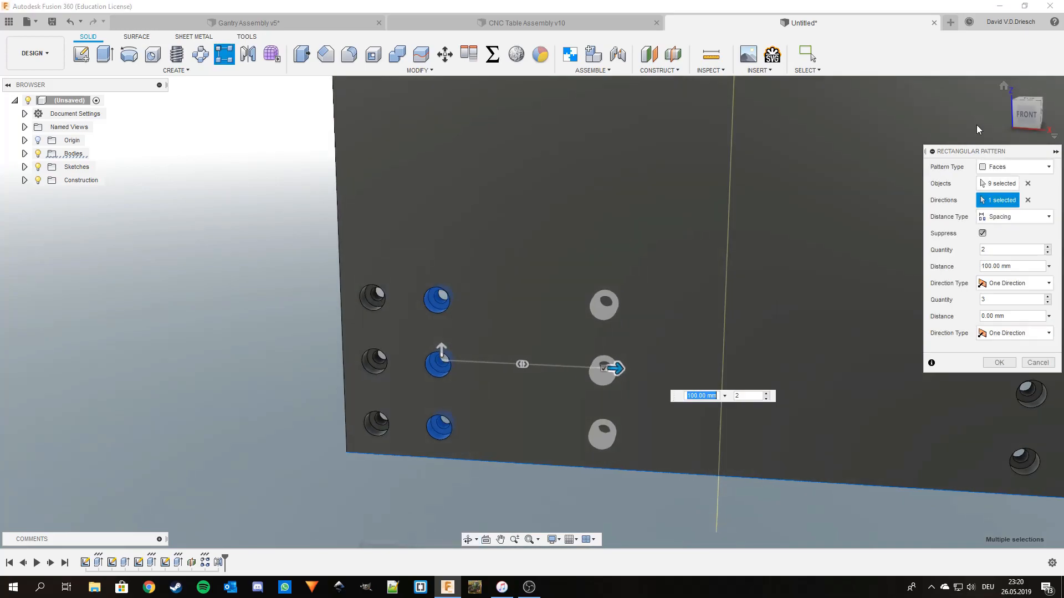
pyautogui.click(1025, 114)
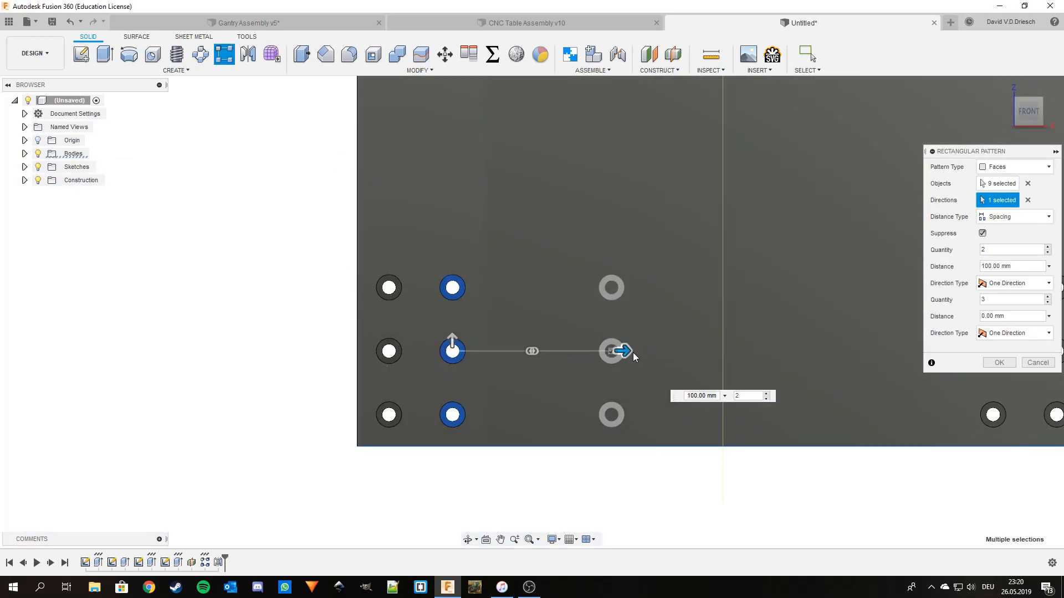
pyautogui.moveTo(677, 310); pyautogui.dragTo(569, 308, button='middle')
pyautogui.moveTo(515, 351); pyautogui.dragTo(503, 353)
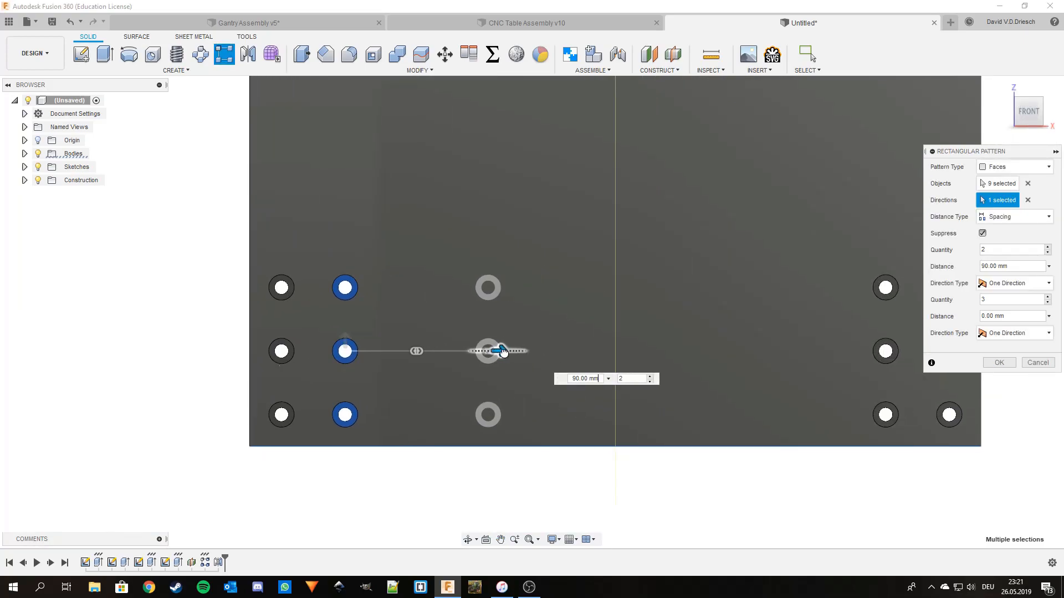
pyautogui.scroll(-2, 645, 270)
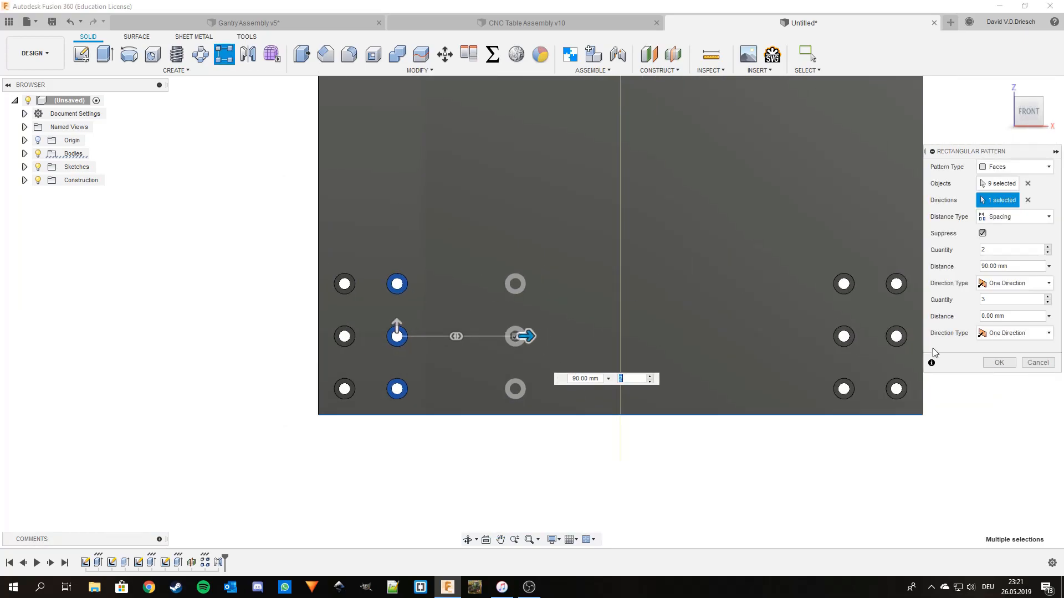
pyautogui.click(999, 363)
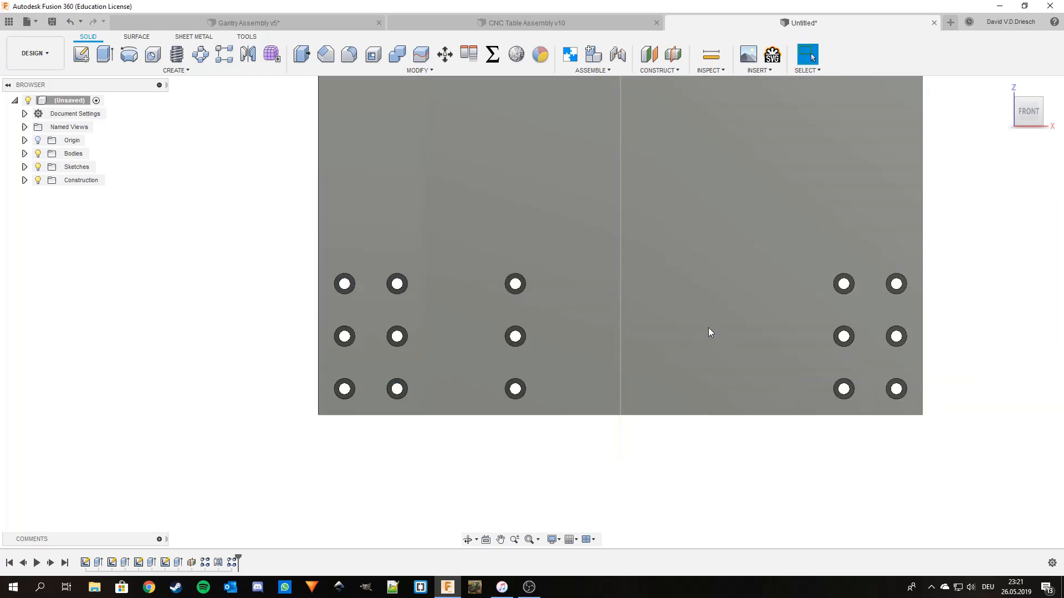
# Set up another rectangular pattern of faces and select all faces of the three holes in the right group's inner column
pyautogui.moveTo(708, 327); pyautogui.dragTo(670, 326, button='middle')
pyautogui.click(223, 53)
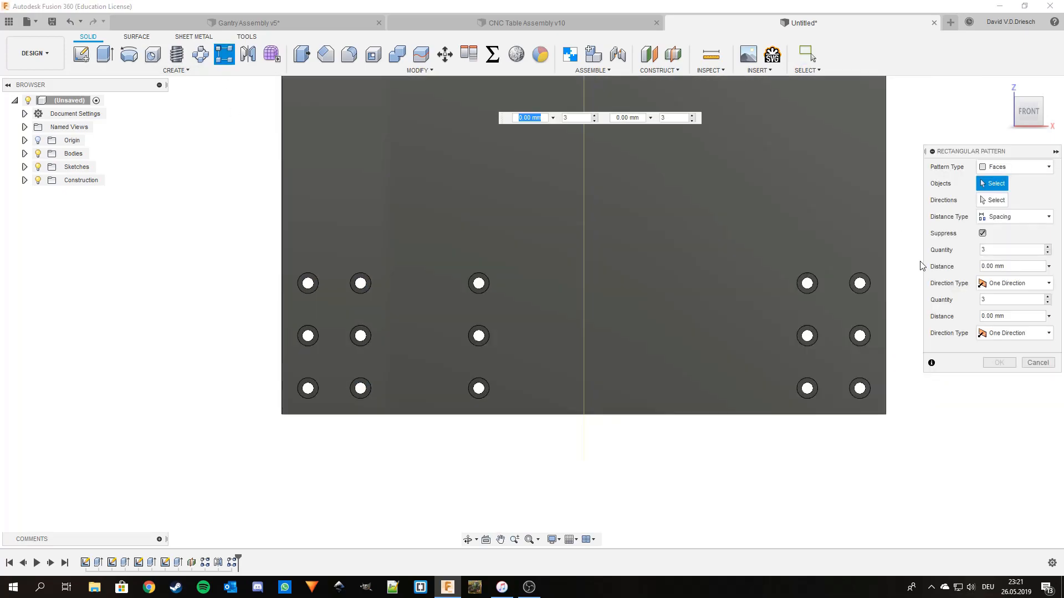
pyautogui.keyDown('shift'); pyautogui.moveTo(901, 264); pyautogui.dragTo(823, 266, button='middle'); pyautogui.keyUp('shift')
pyautogui.click(823, 263)
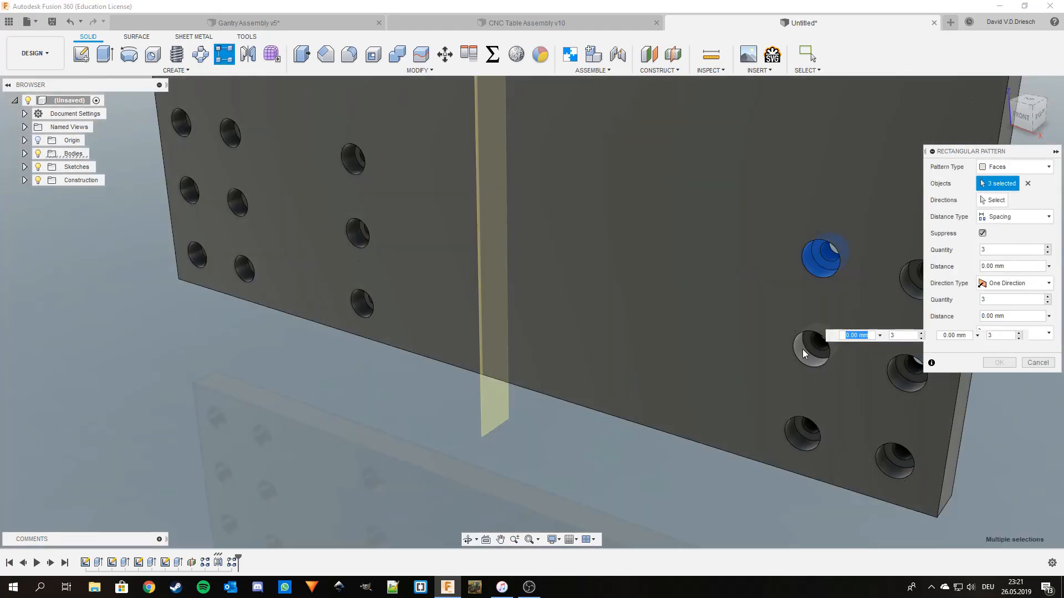
pyautogui.click(802, 350)
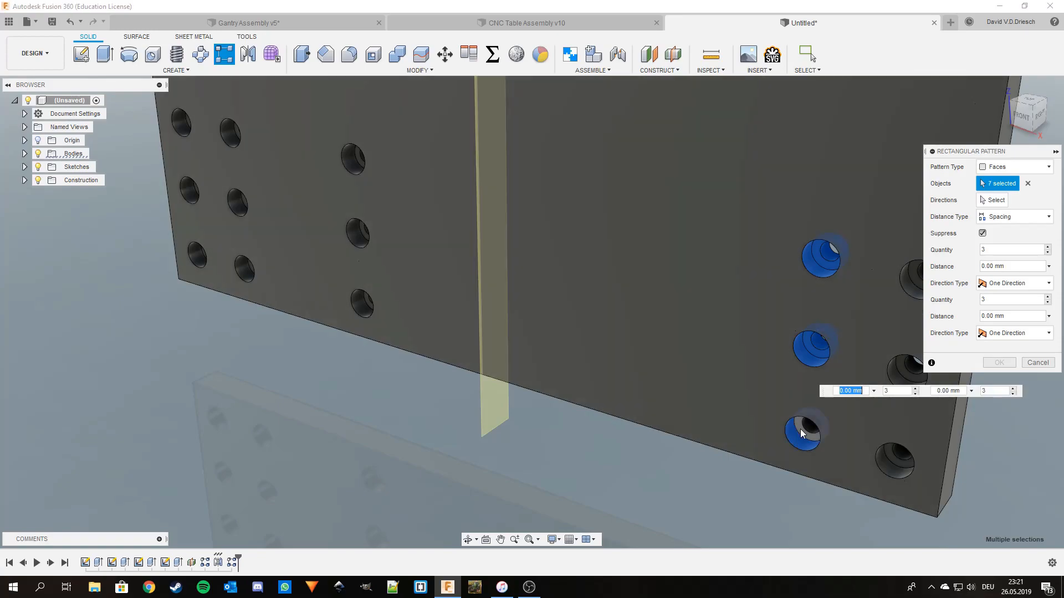
pyautogui.click(800, 428)
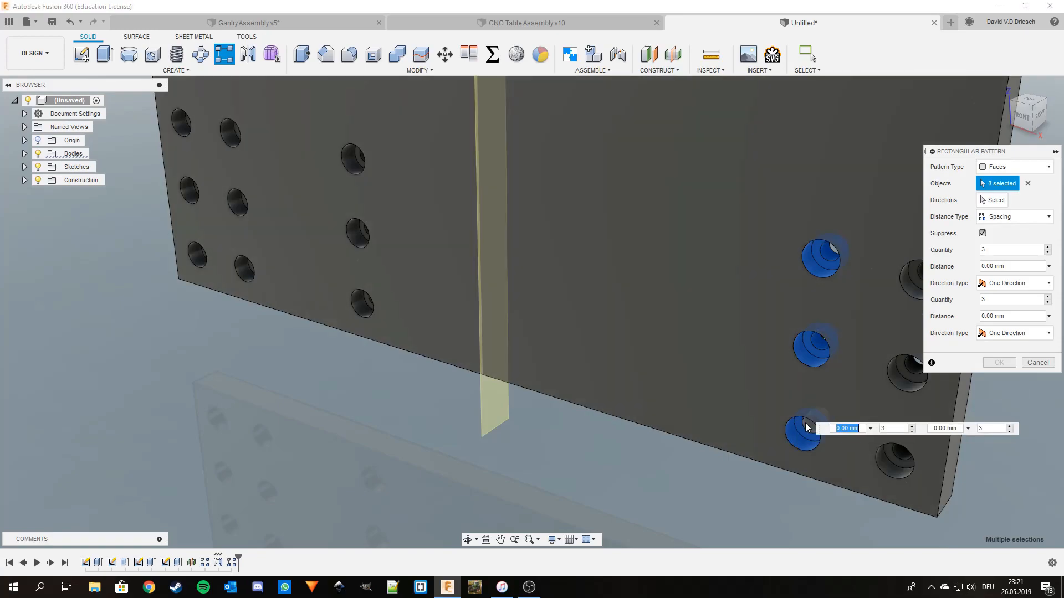
# Pattern the selected right-hand holes along the plate's bottom edge toward the midplane, with quantity 2 and the left side's spacing
pyautogui.click(992, 200)
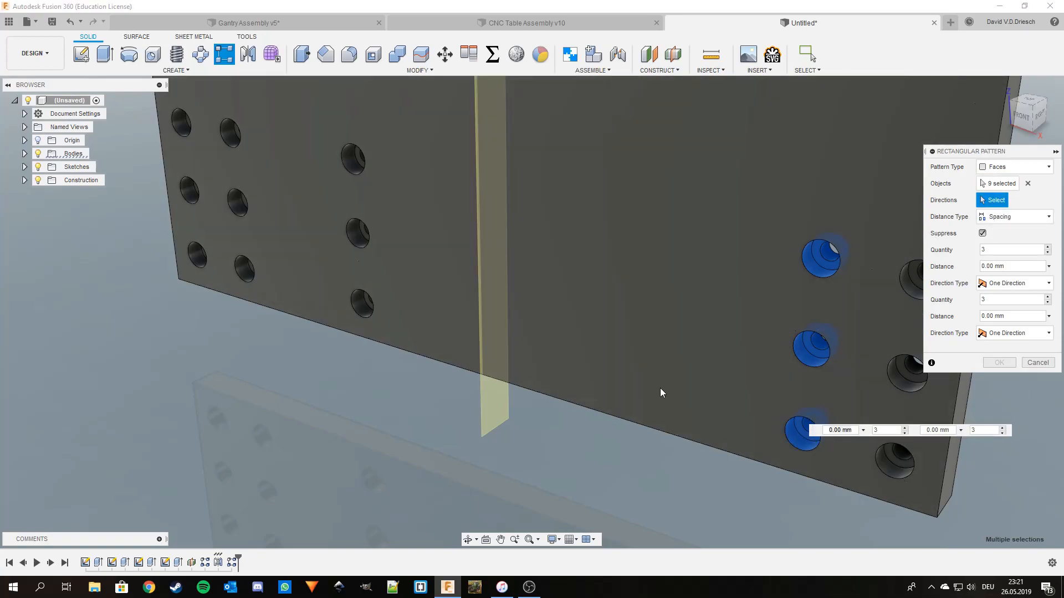
pyautogui.click(637, 424)
pyautogui.write('45')
pyautogui.press('Return')
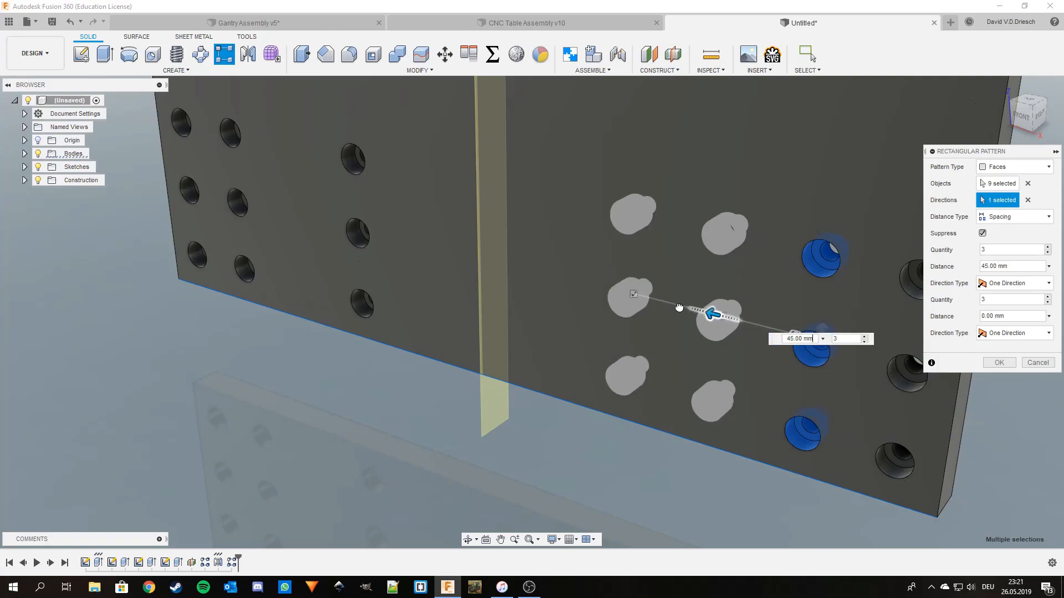
pyautogui.moveTo(679, 308); pyautogui.dragTo(638, 297)
pyautogui.click(981, 250)
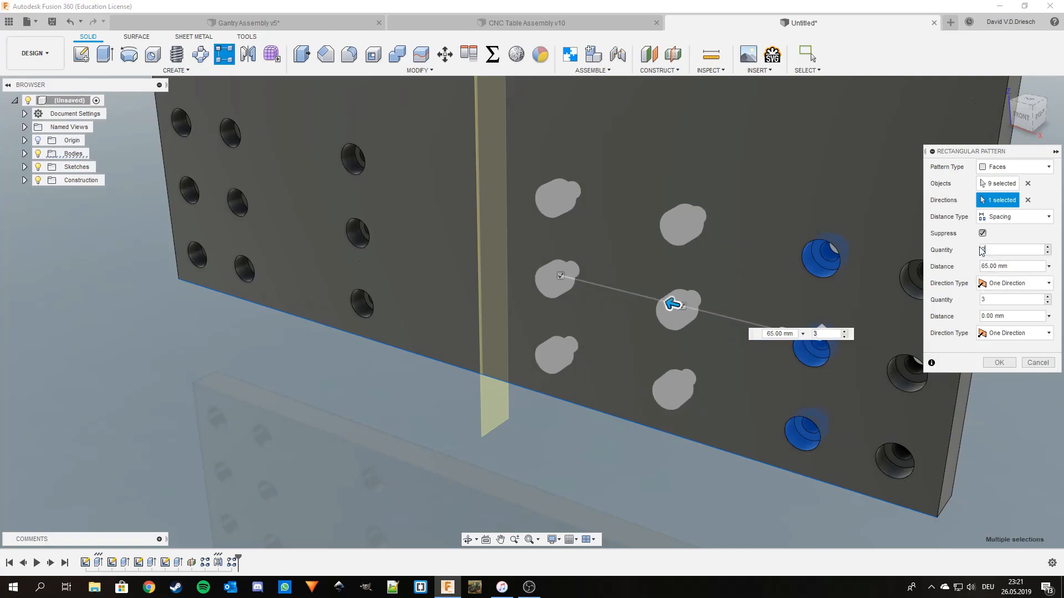
pyautogui.write('2')
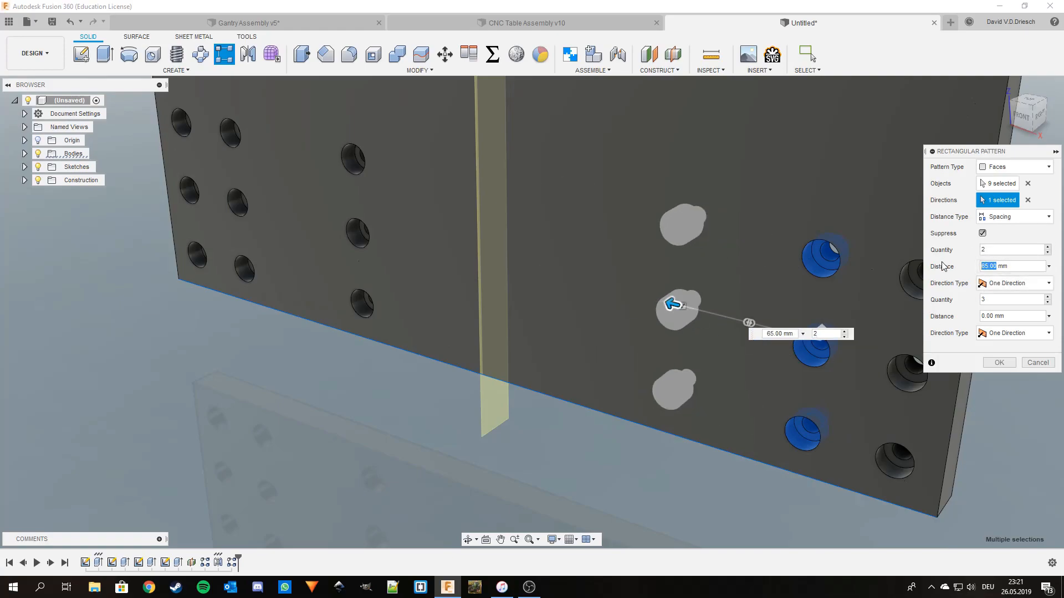
pyautogui.press('Return')
pyautogui.click(998, 363)
# Switch to the Gantry Assembly design and examine the slots on the outer face of the vertical leg profile
pyautogui.keyDown('shift'); pyautogui.moveTo(599, 277); pyautogui.dragTo(560, 314, button='middle'); pyautogui.keyUp('shift')
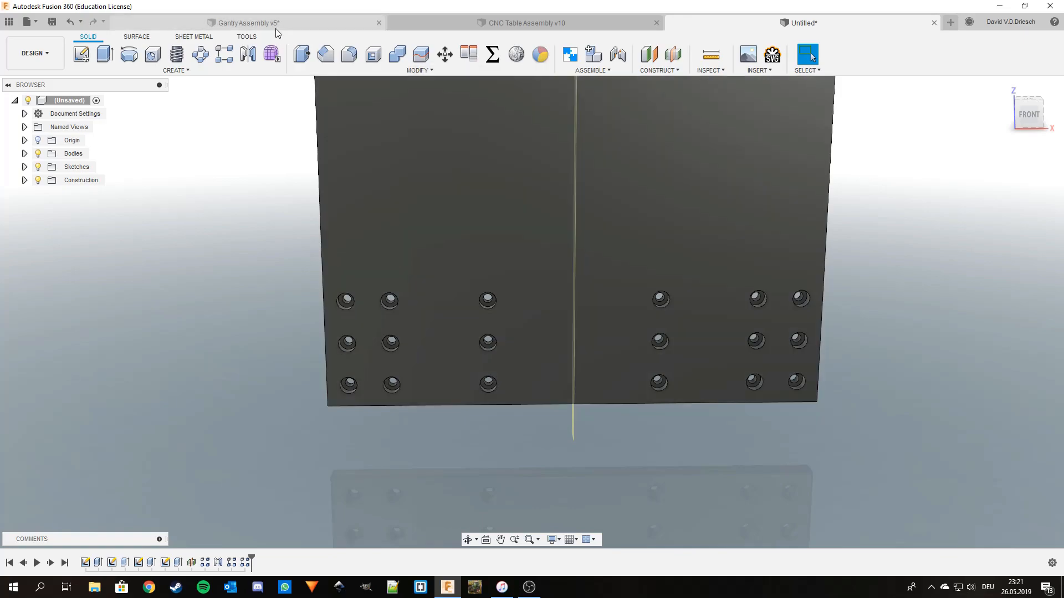
pyautogui.moveTo(388, 251); pyautogui.dragTo(428, 292, button='middle')
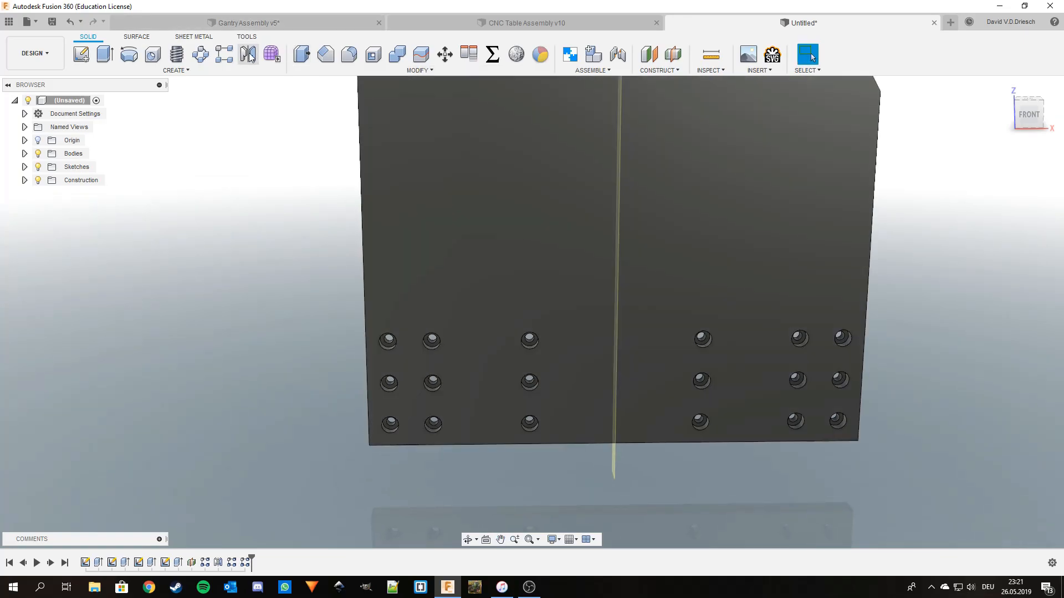
pyautogui.click(256, 22)
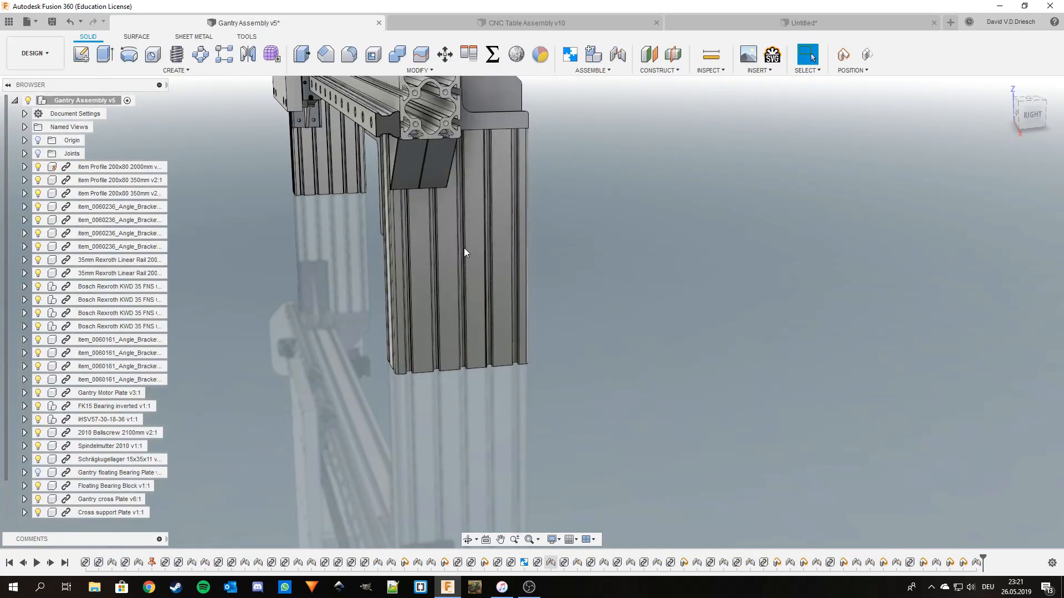
pyautogui.scroll(5, 421, 321)
pyautogui.scroll(-5, 477, 361)
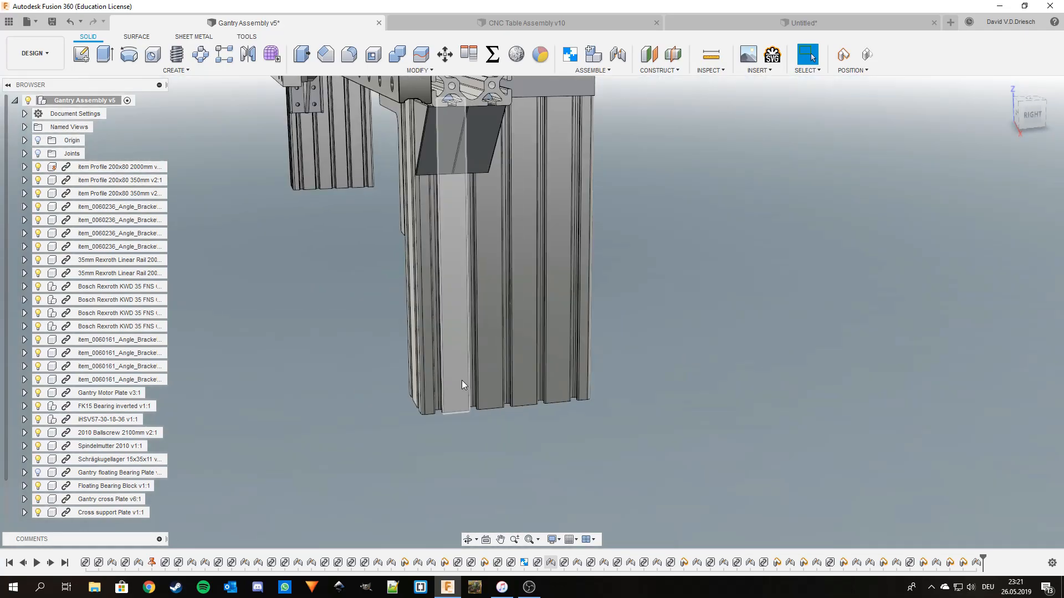
pyautogui.keyDown('shift'); pyautogui.moveTo(451, 382); pyautogui.dragTo(568, 398, button='middle'); pyautogui.keyUp('shift')
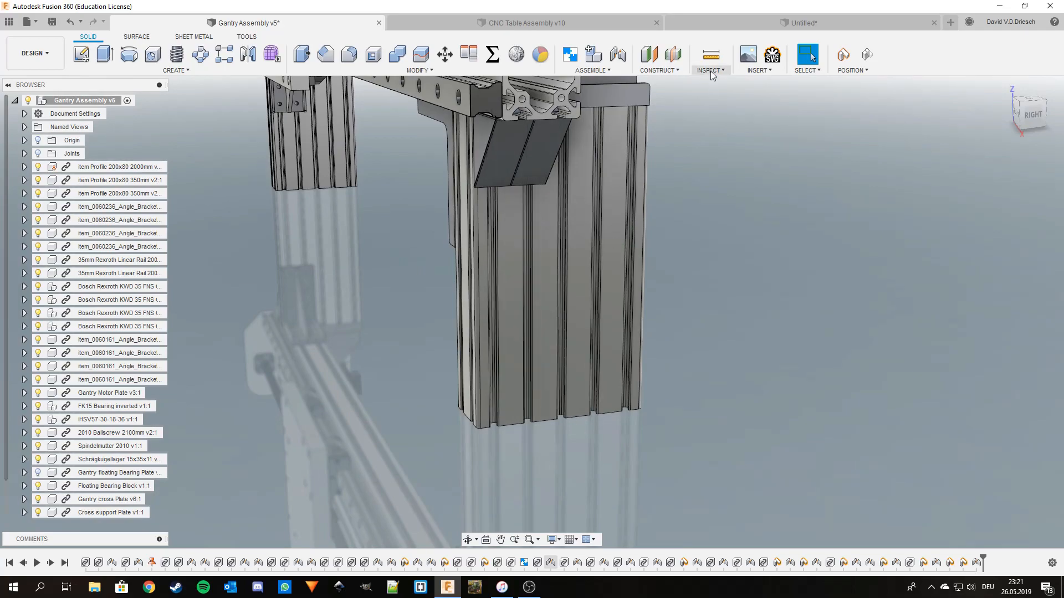
# Measure the distance between two adjacent slot centres at the lower end of the vertical leg profile and review the leg's overall layout
pyautogui.click(711, 55)
pyautogui.keyDown('shift'); pyautogui.moveTo(505, 468); pyautogui.dragTo(521, 363, button='middle'); pyautogui.keyUp('shift')
pyautogui.scroll(10, 521, 363)
pyautogui.scroll(5, 524, 487)
pyautogui.scroll(-5, 525, 480)
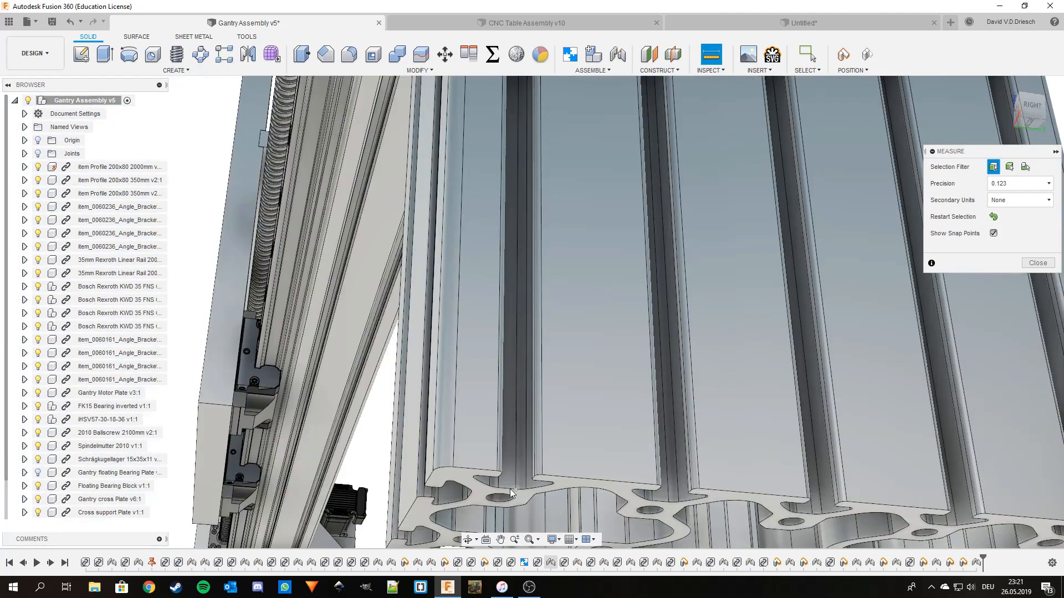
pyautogui.click(508, 490)
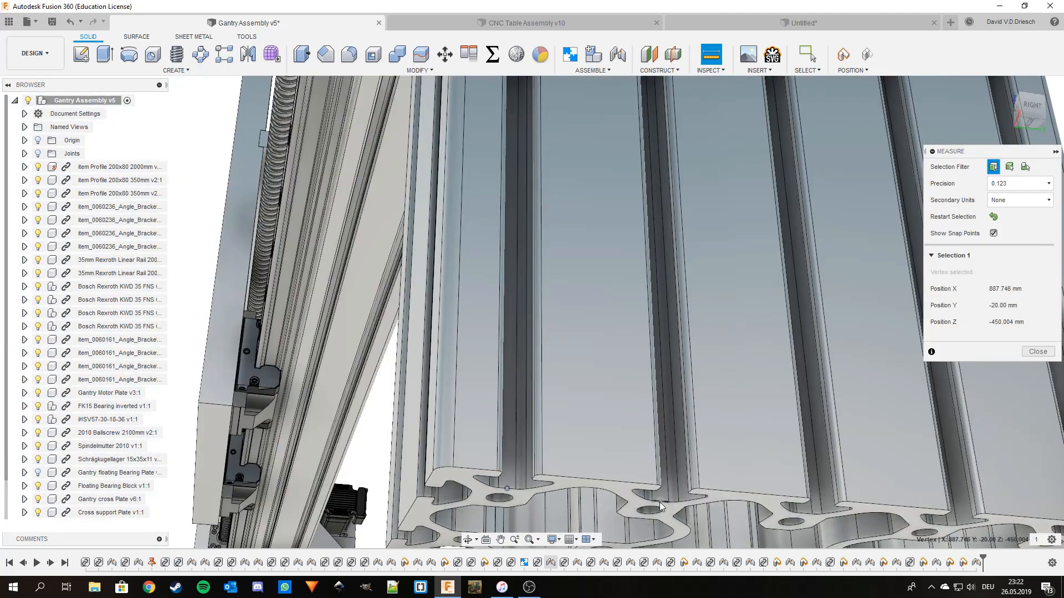
pyautogui.click(660, 502)
pyautogui.scroll(-4, 619, 422)
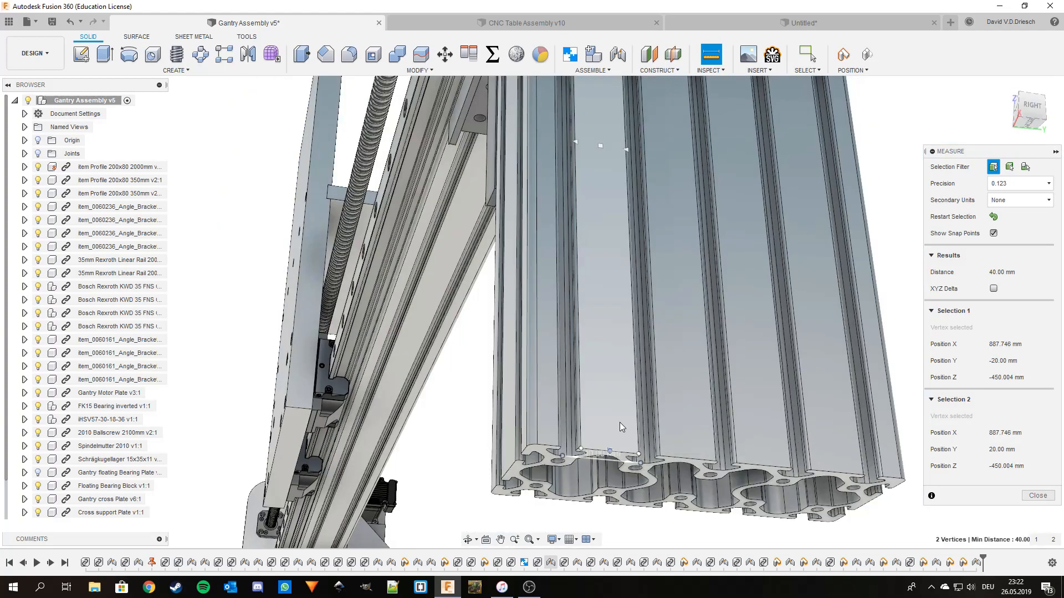
pyautogui.keyDown('shift'); pyautogui.moveTo(619, 422); pyautogui.dragTo(561, 273, button='middle'); pyautogui.keyUp('shift')
pyautogui.moveTo(686, 446); pyautogui.dragTo(636, 245, button='middle')
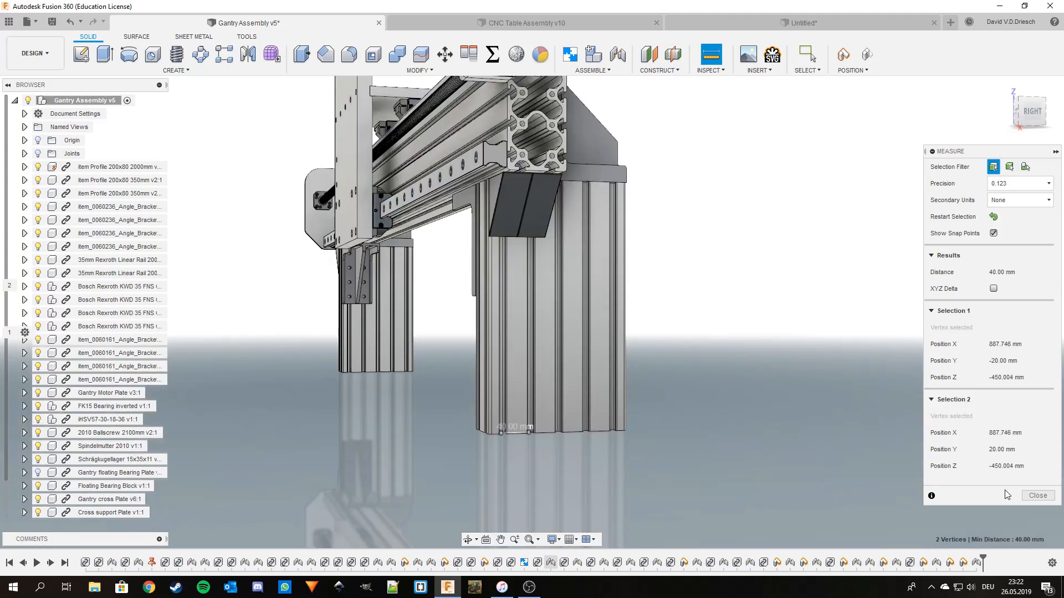
pyautogui.click(1037, 495)
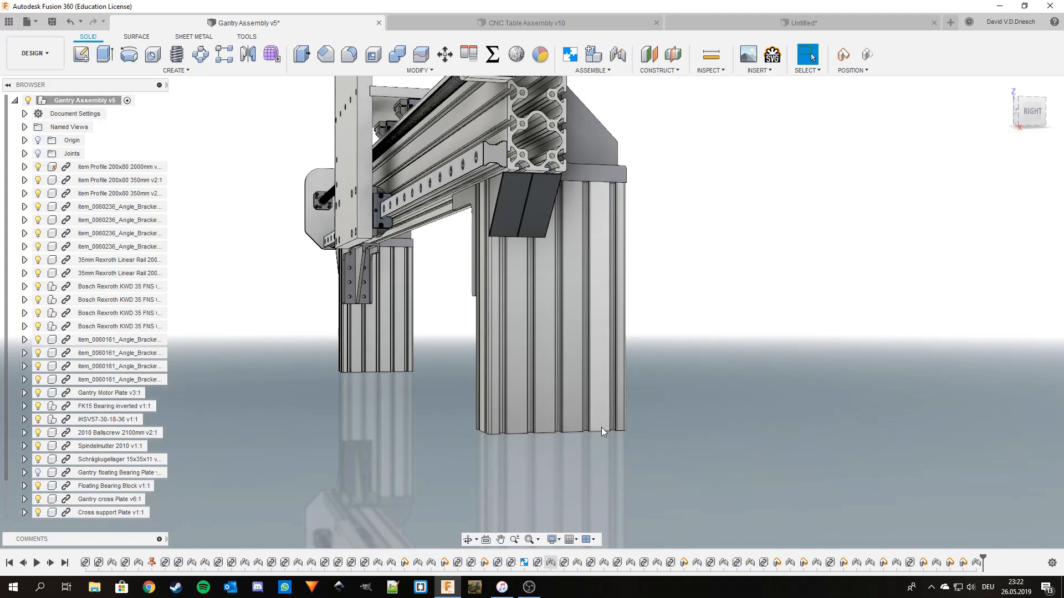
pyautogui.keyDown('shift'); pyautogui.moveTo(615, 414); pyautogui.dragTo(462, 355, button='middle'); pyautogui.keyUp('shift')
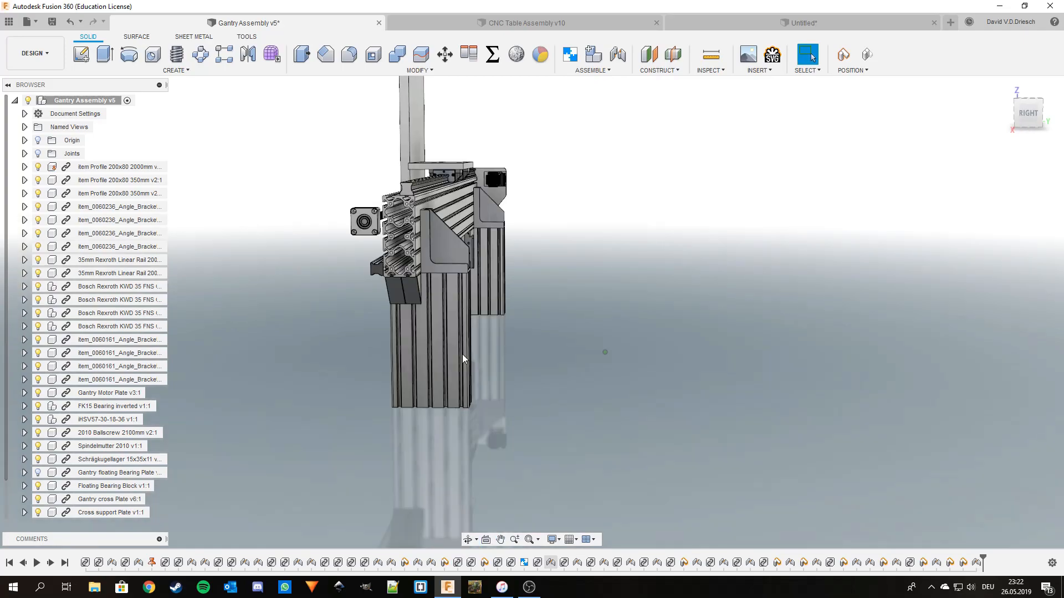
pyautogui.keyDown('shift'); pyautogui.moveTo(377, 360); pyautogui.dragTo(466, 367, button='middle'); pyautogui.keyUp('shift')
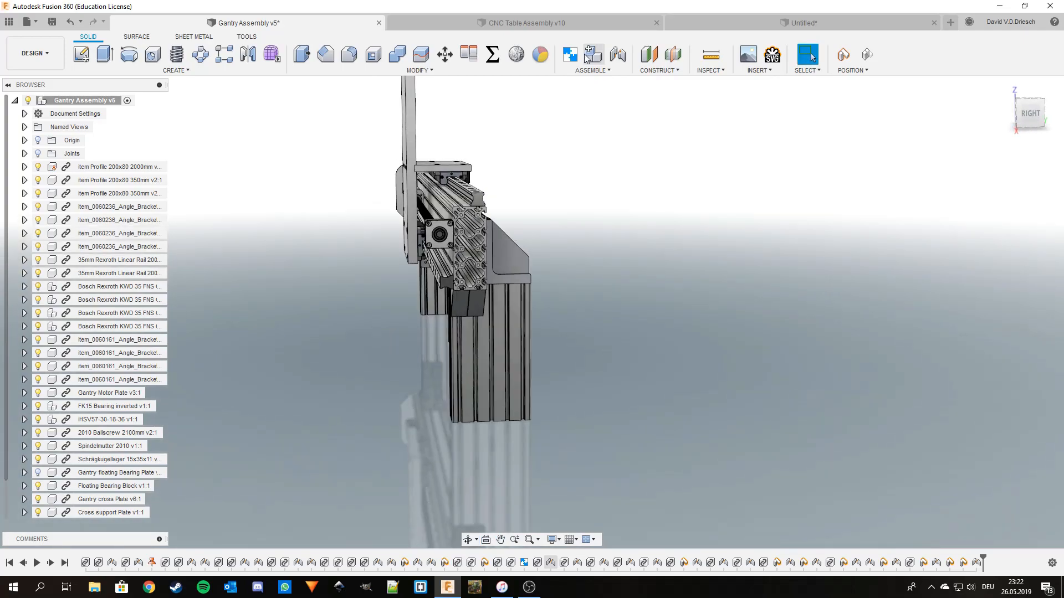
# Return to the untitled plate design and sketch three circles in a horizontal row on the front face above the left mounting holes
pyautogui.click(744, 25)
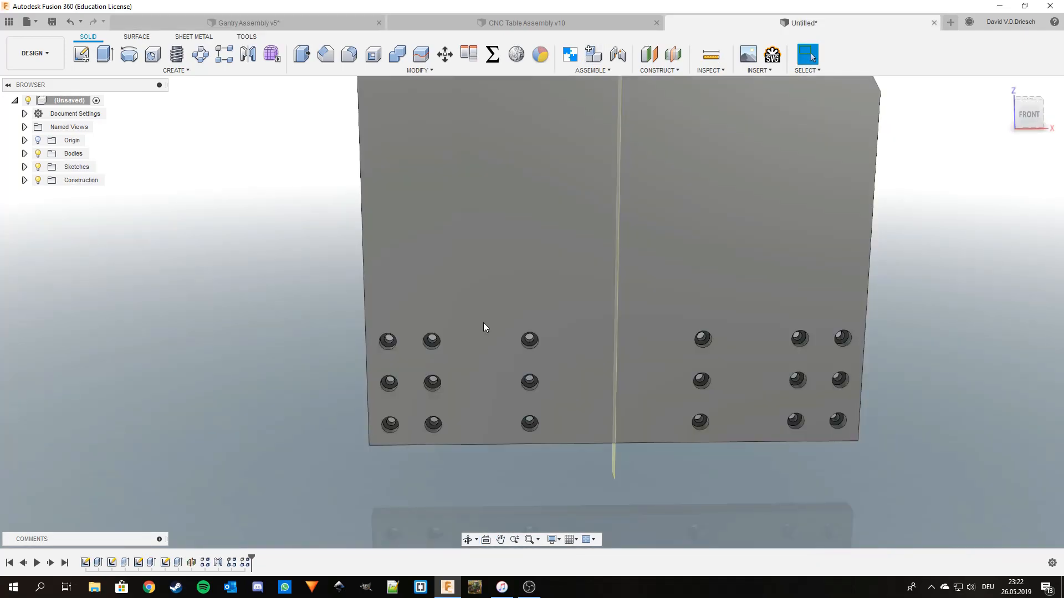
pyautogui.click(83, 60)
pyautogui.click(510, 350)
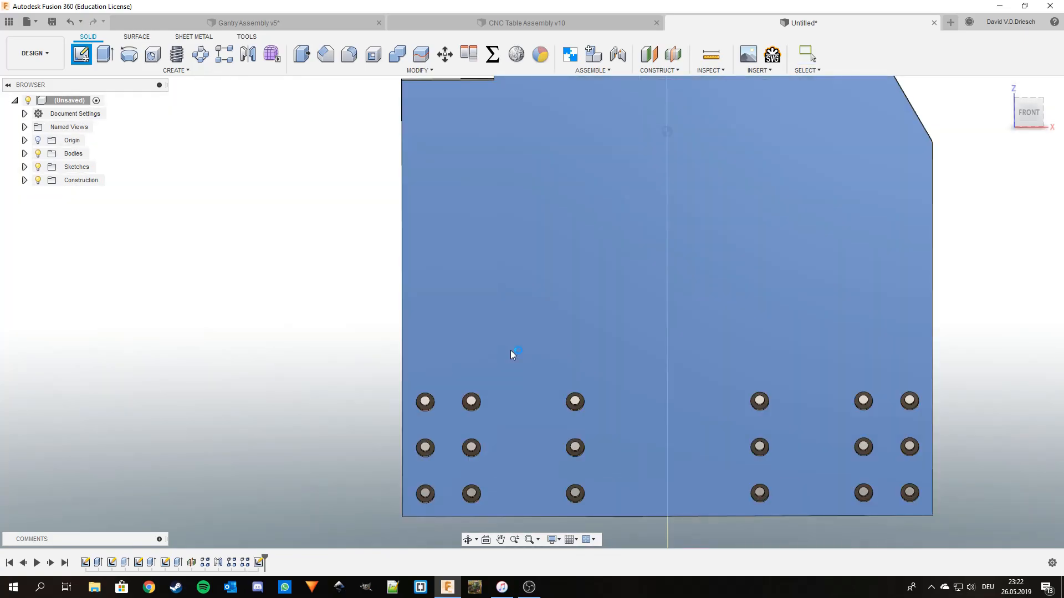
pyautogui.press('c')
pyautogui.click(457, 369)
pyautogui.click(545, 368)
pyautogui.click(552, 371)
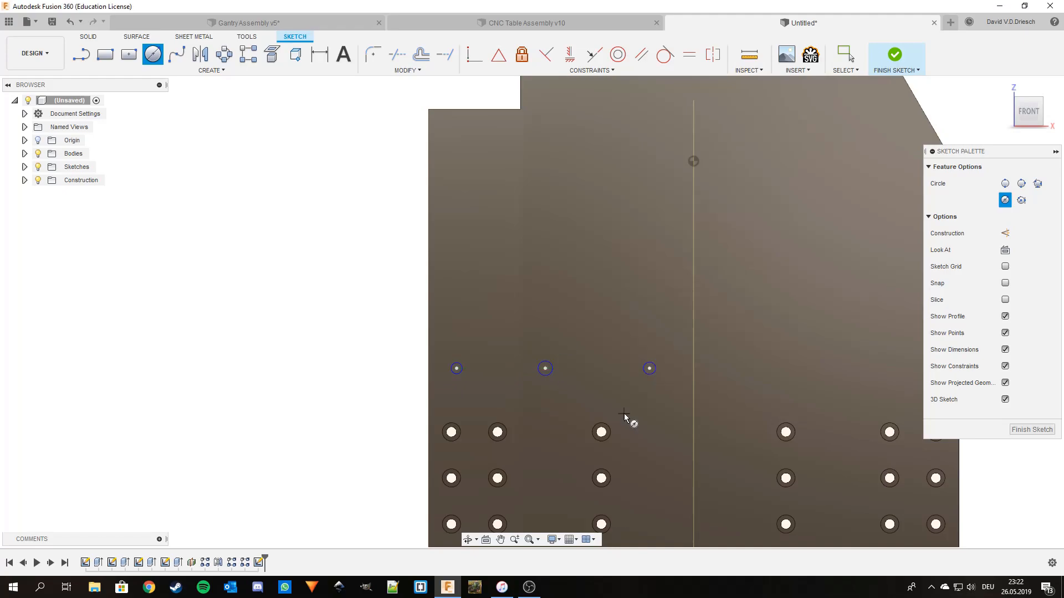
# Dimension the leftmost sketched circle with a diameter of 8.5 mm
pyautogui.press('d')
pyautogui.scroll(2, 449, 375)
pyautogui.click(464, 371)
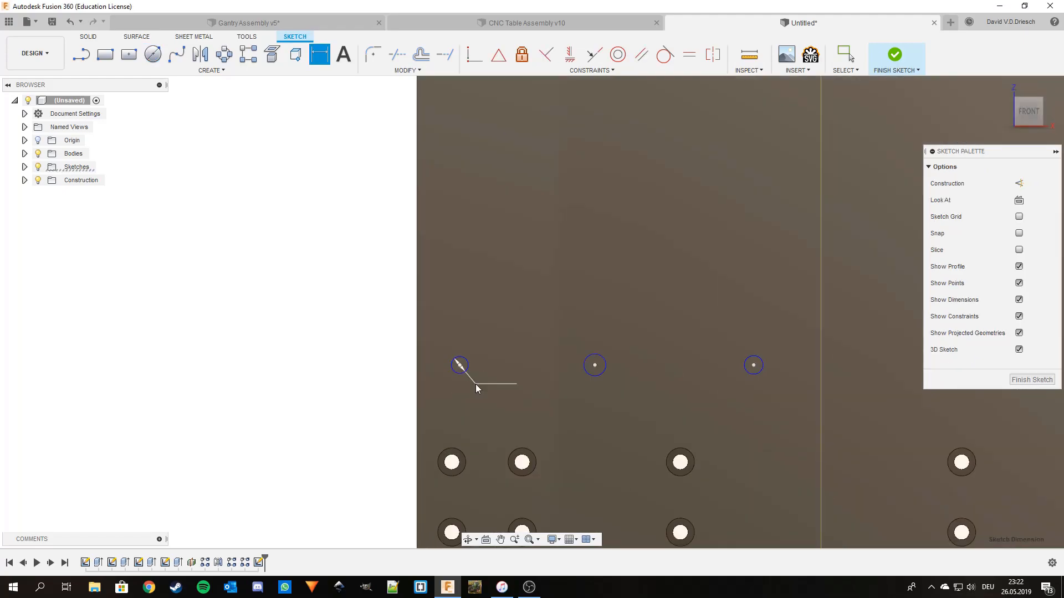
pyautogui.click(483, 384)
pyautogui.write('8.5')
pyautogui.press('Return')
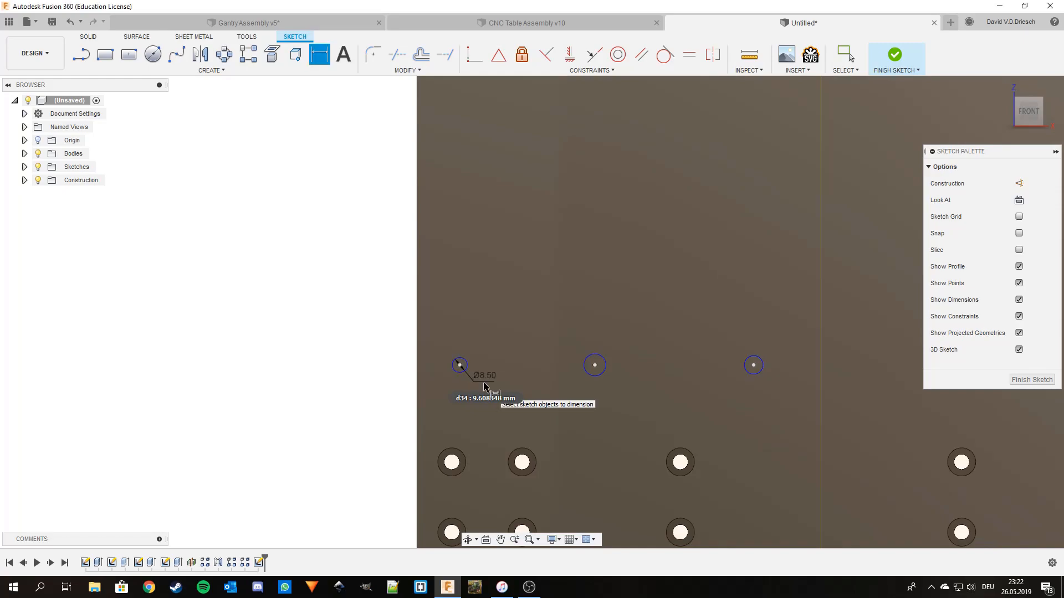
# Apply Equal constraints so the middle and right circles match the dimensioned left circle's diameter
pyautogui.click(695, 64)
pyautogui.click(600, 381)
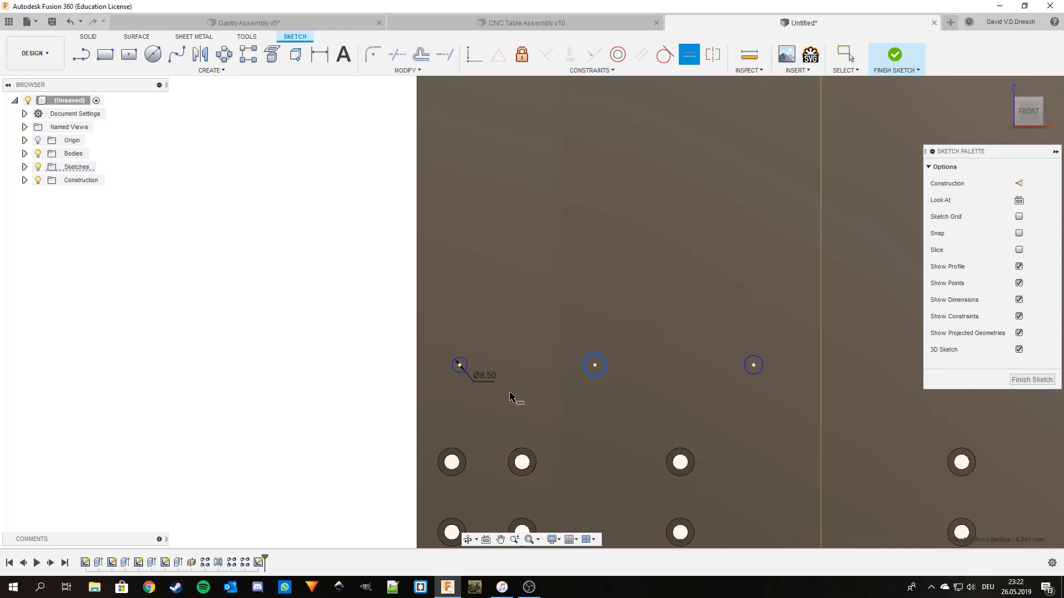
pyautogui.click(461, 377)
pyautogui.click(763, 378)
pyautogui.click(599, 375)
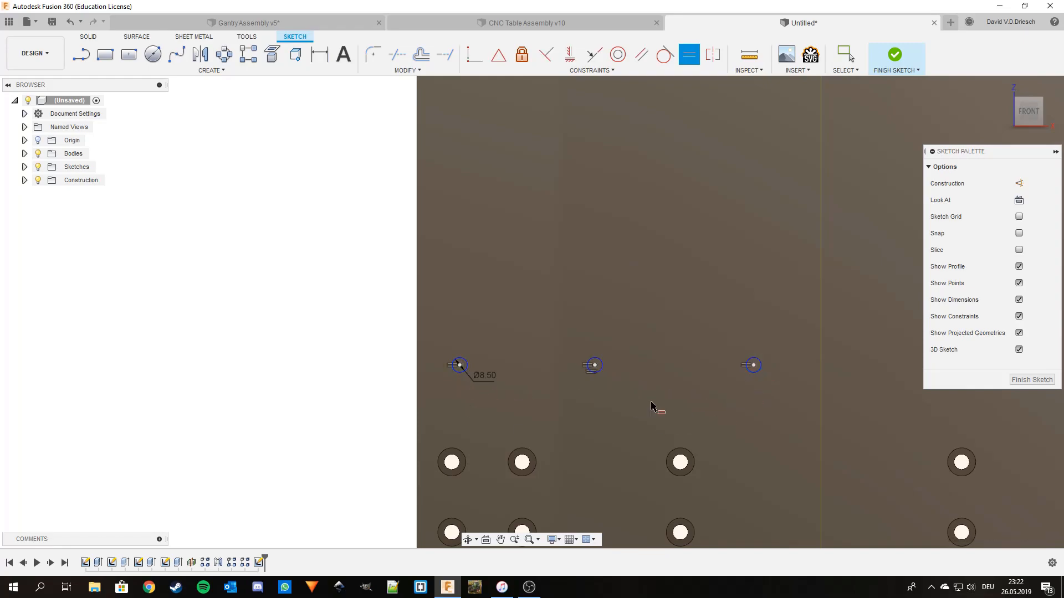
# Apply Horizontal/Vertical constraints to align the centres of the three sketched circles in one horizontal row
pyautogui.click(569, 55)
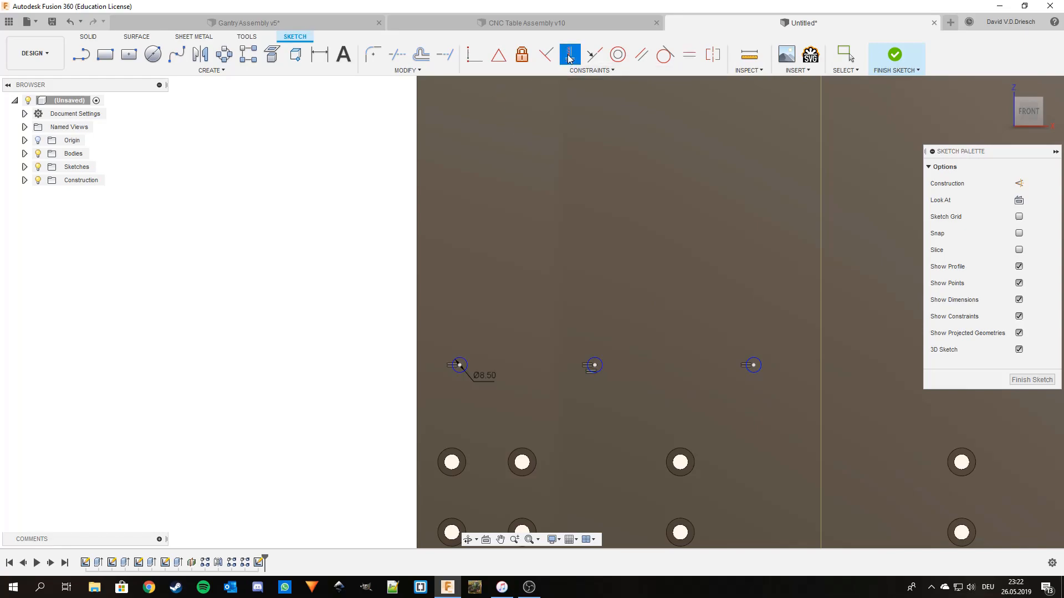
pyautogui.click(460, 366)
pyautogui.click(593, 367)
pyautogui.click(595, 367)
pyautogui.click(754, 367)
# Dimension the leftmost circle's centre 20 mm from the plate's left edge
pyautogui.press('d')
pyautogui.click(459, 366)
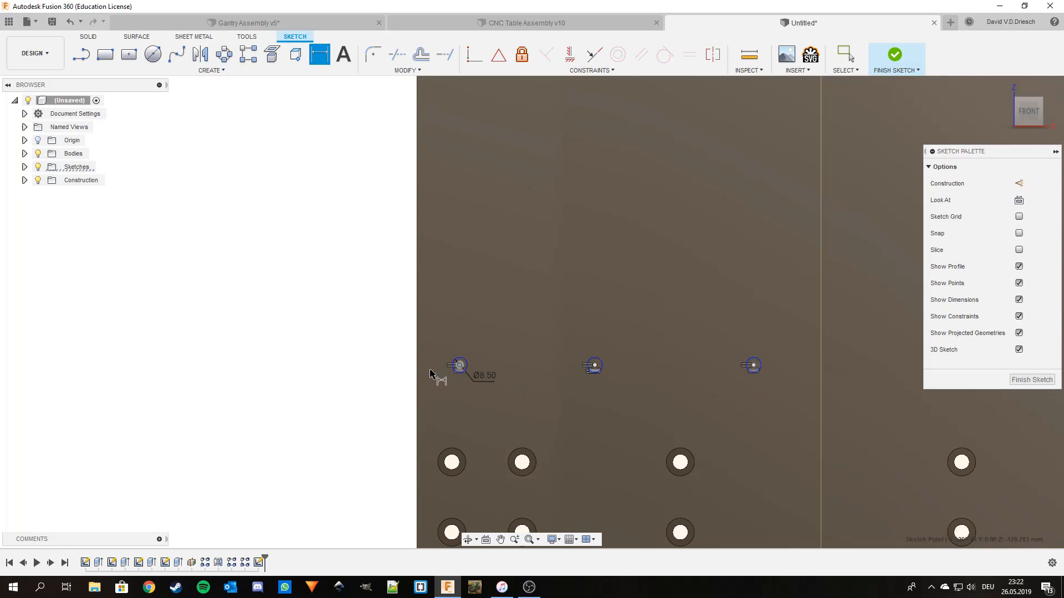
pyautogui.click(419, 374)
pyautogui.click(439, 331)
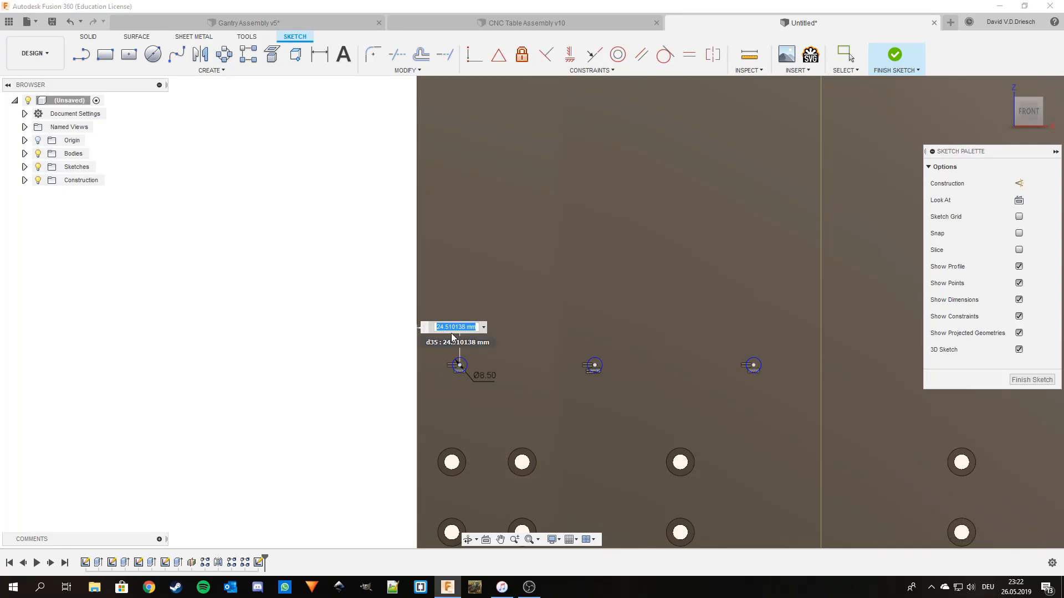
pyautogui.write('20')
pyautogui.press('Return')
# Dimension the spacing between neighbouring circle centres as 80 mm for both the left-to-middle and middle-to-right gaps
pyautogui.click(594, 366)
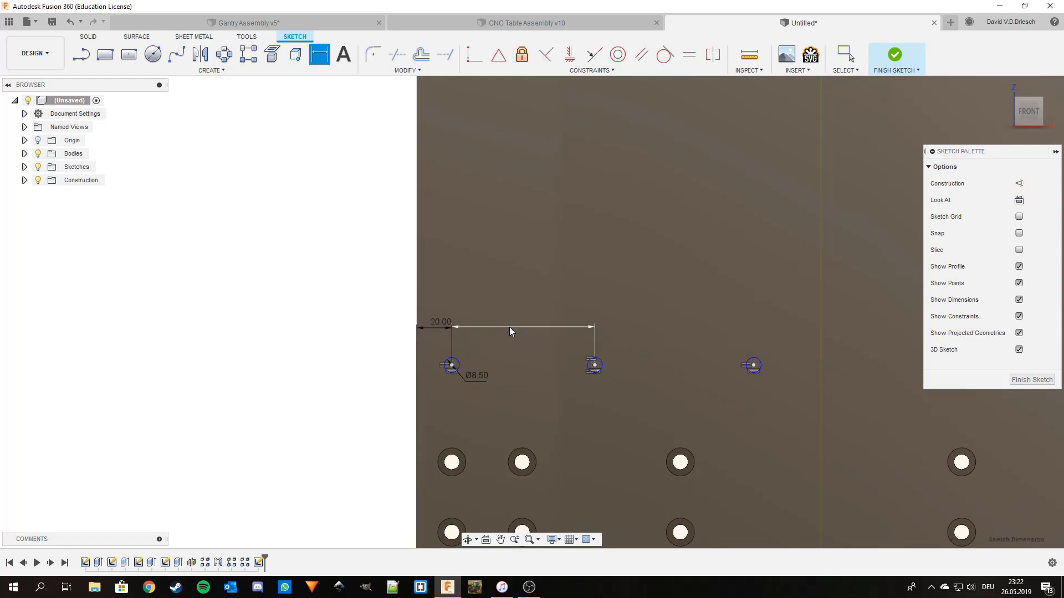
pyautogui.click(513, 327)
pyautogui.press('Return')
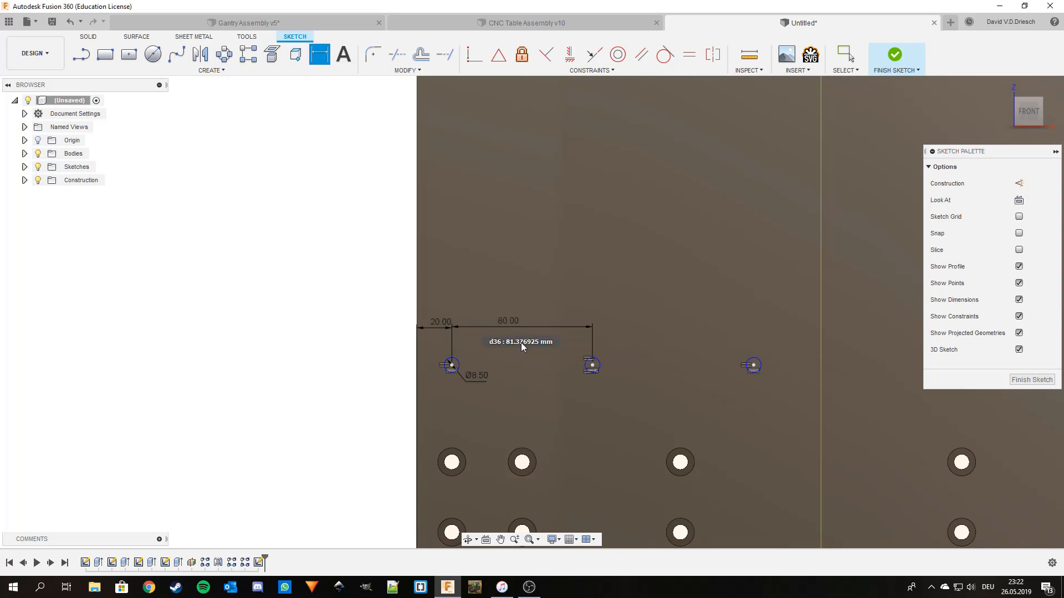
pyautogui.click(754, 366)
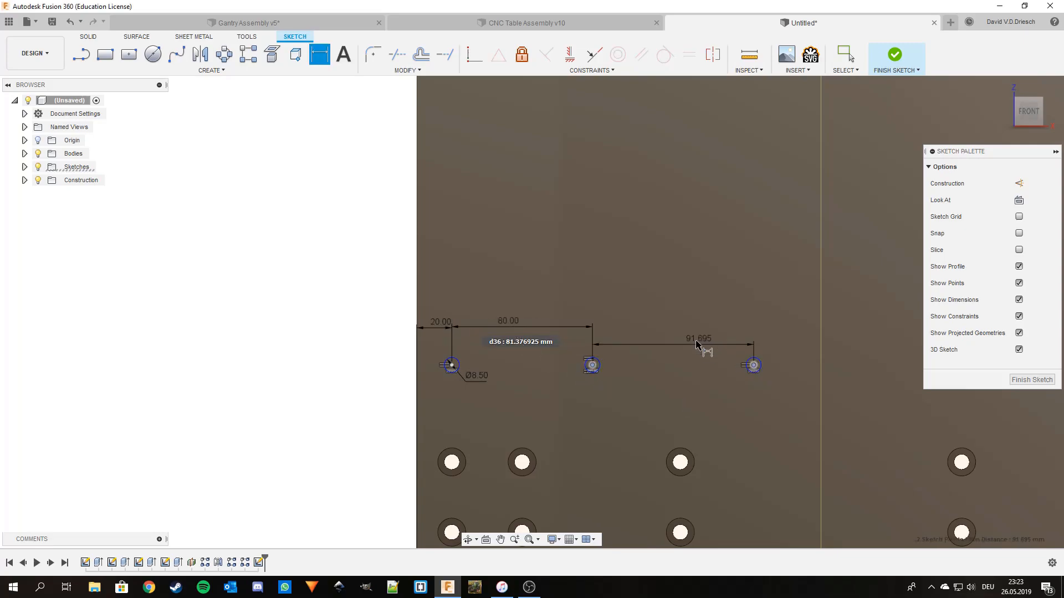
pyautogui.click(694, 328)
pyautogui.write('80')
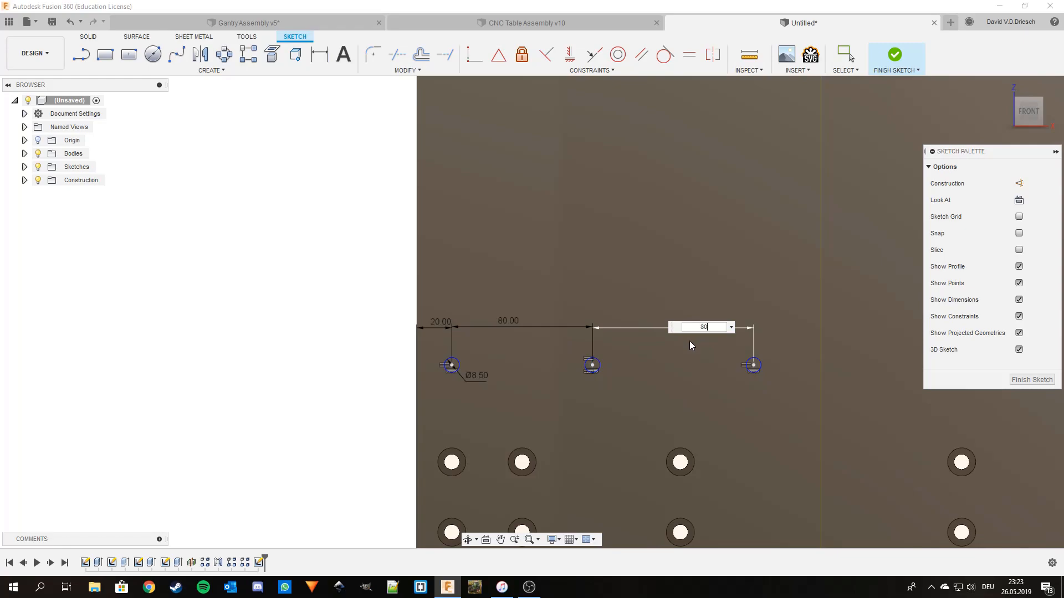
pyautogui.press('Return')
# Dimension the leftmost circle's centre 150 mm above the plate's bottom edge
pyautogui.scroll(-2, 664, 380)
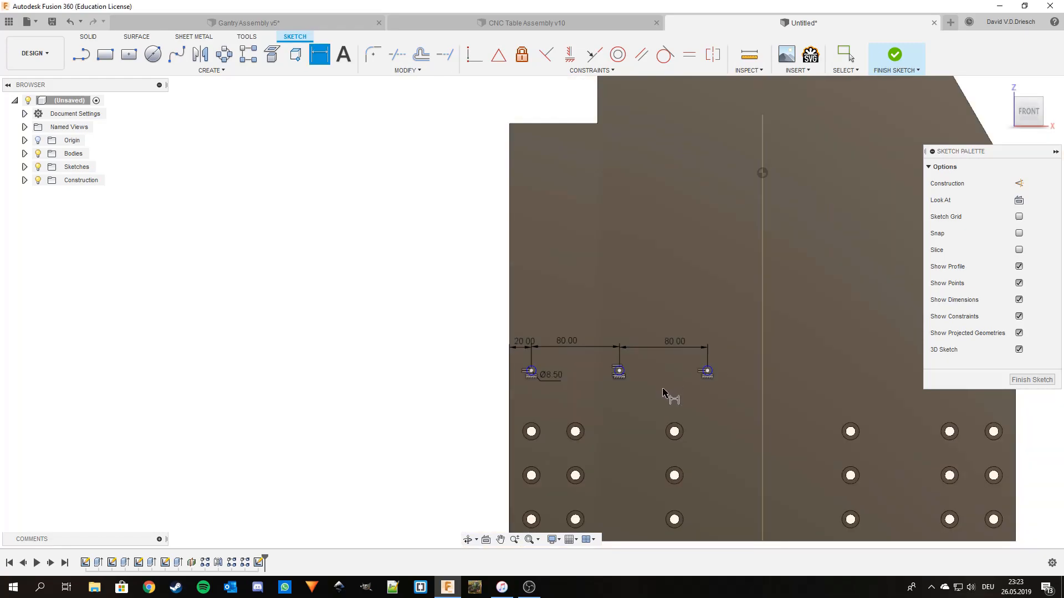
pyautogui.moveTo(666, 395); pyautogui.dragTo(669, 384, button='middle')
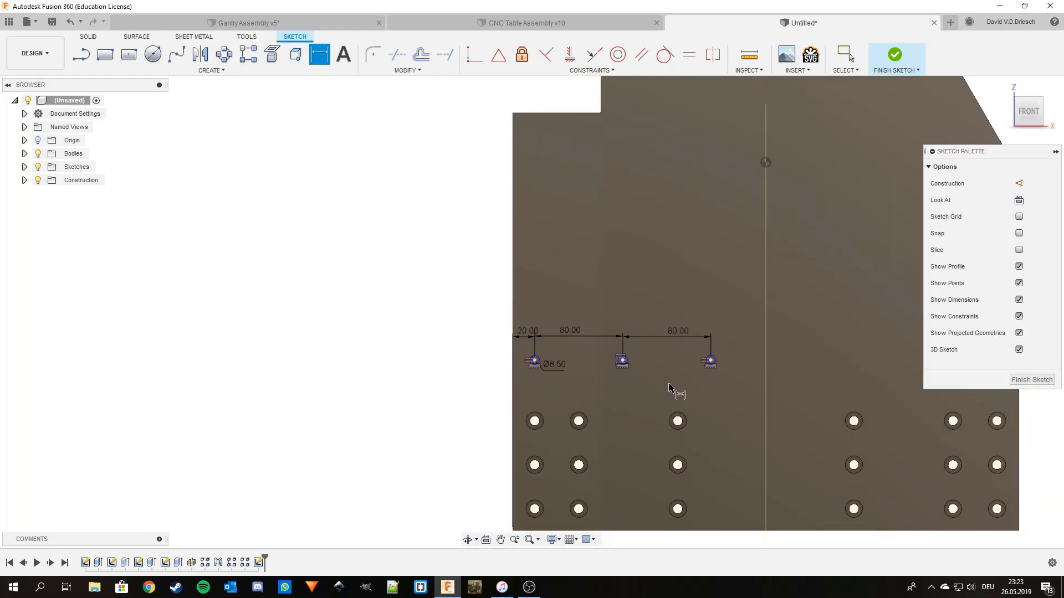
pyautogui.scroll(2, 575, 365)
pyautogui.click(514, 358)
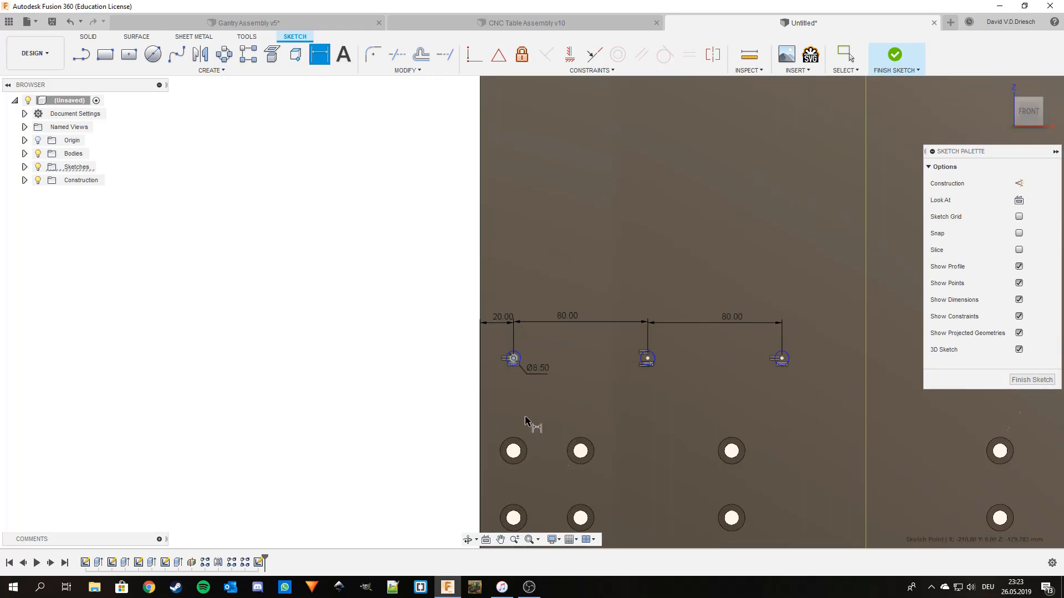
pyautogui.moveTo(520, 421); pyautogui.dragTo(520, 295, button='middle')
pyautogui.click(545, 495)
pyautogui.click(422, 361)
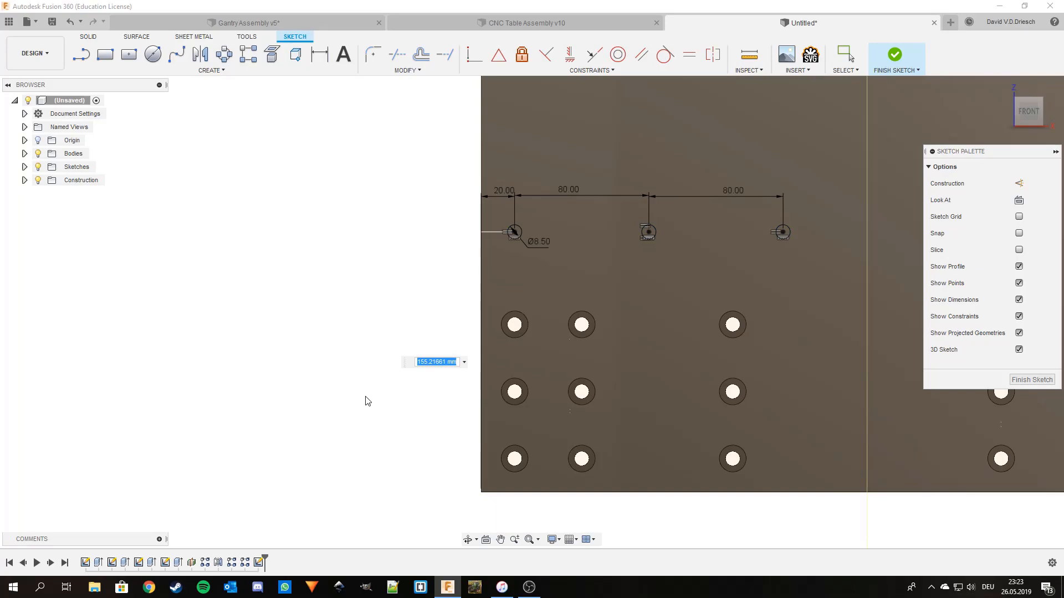
pyautogui.write('150')
pyautogui.press('Return')
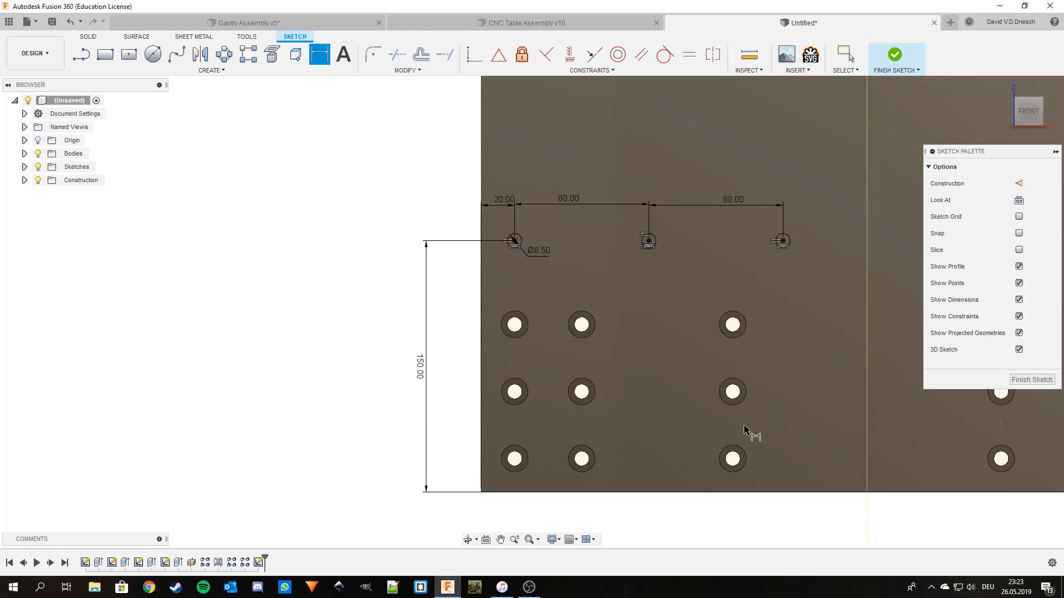
# Extrude the three 8.5 mm circle profiles by -20 mm to cut through holes in the plate
pyautogui.press('e')
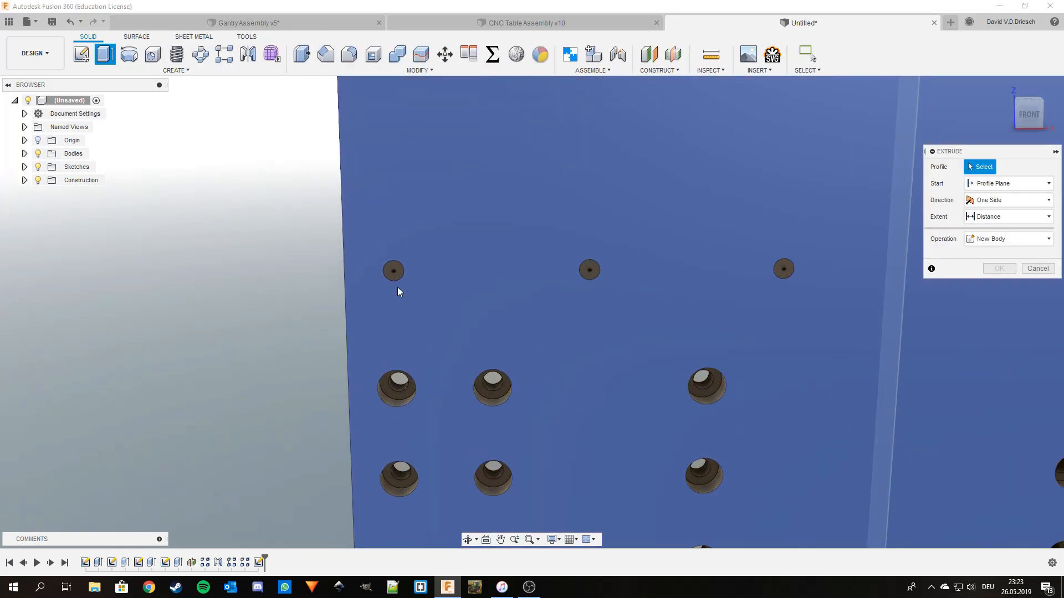
pyautogui.click(394, 271)
pyautogui.click(589, 270)
pyautogui.click(783, 269)
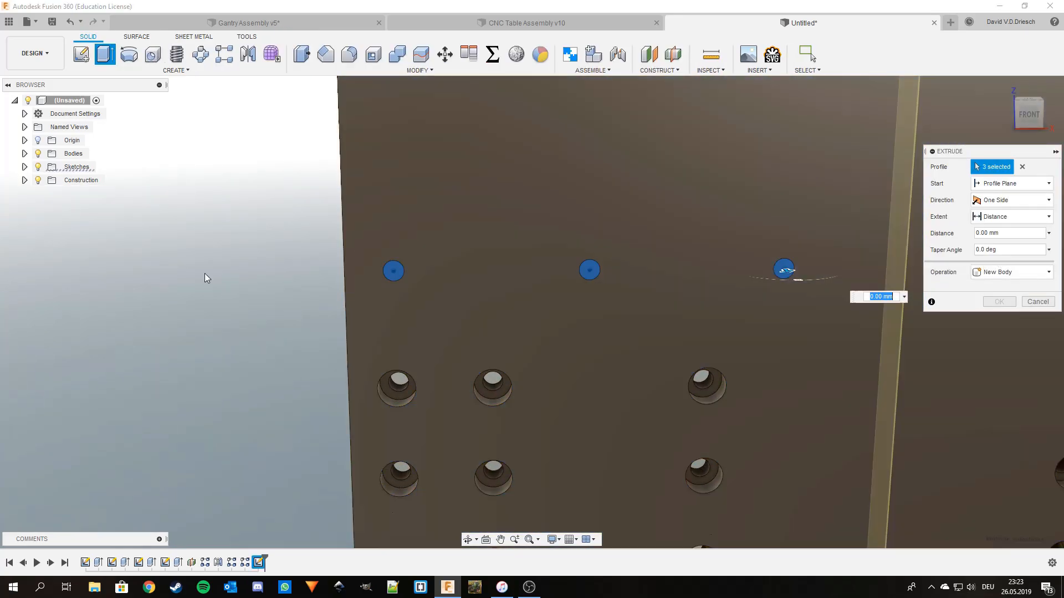
pyautogui.write('-20')
pyautogui.press('Return')
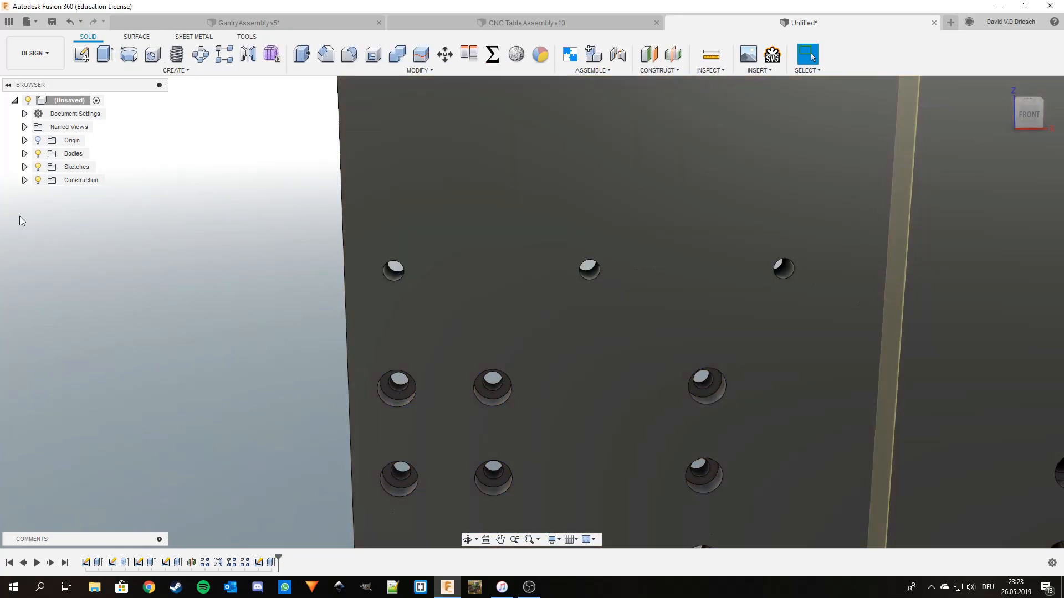
# Start a new sketch on the plate's front face and draw a larger concentric circle around each of the three new holes
pyautogui.press('s')
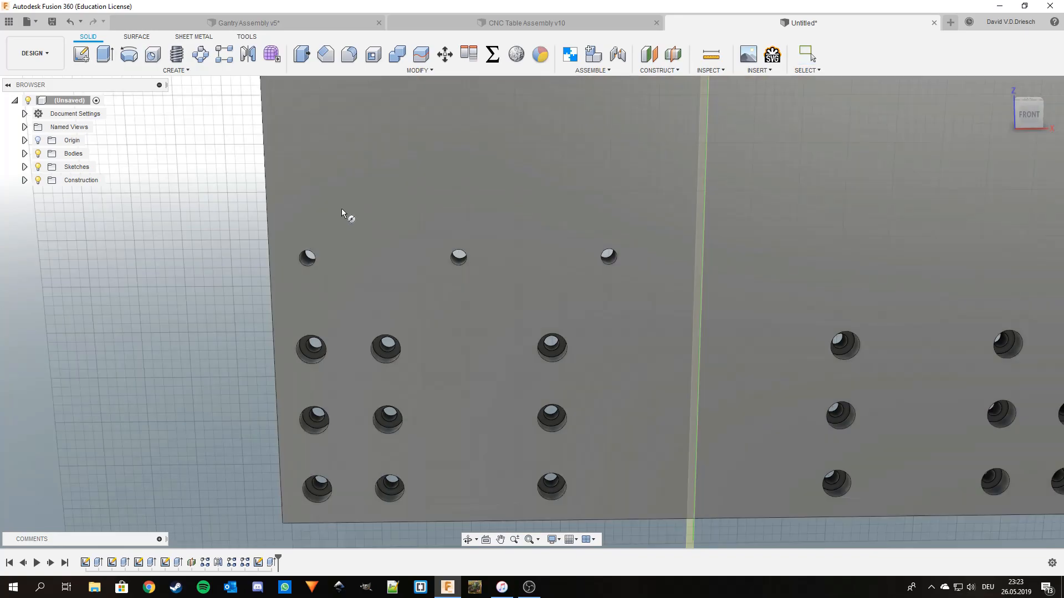
pyautogui.click(343, 225)
pyautogui.press('c')
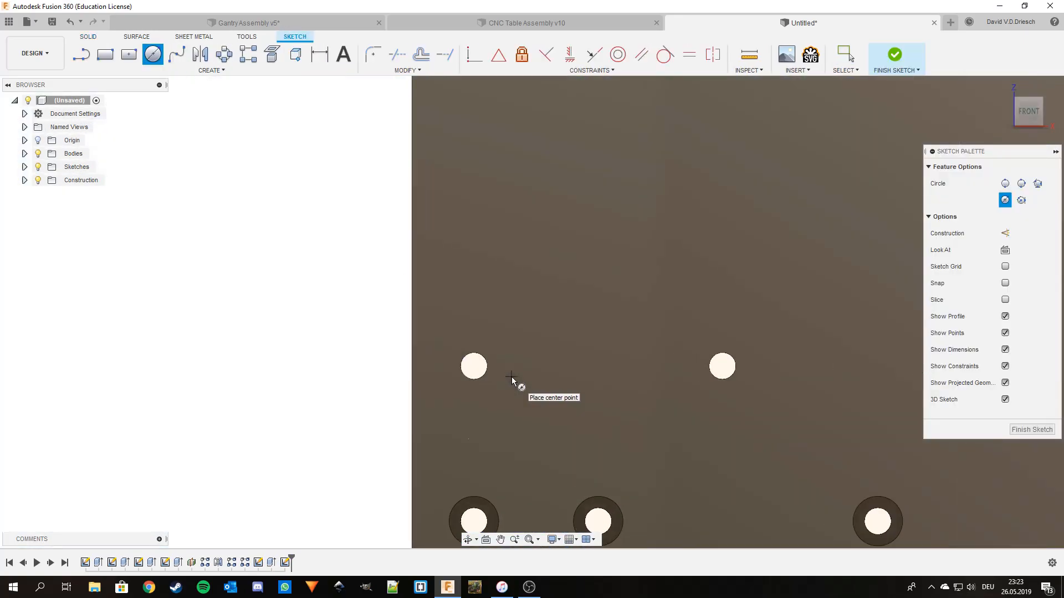
pyautogui.click(474, 365)
pyautogui.click(491, 388)
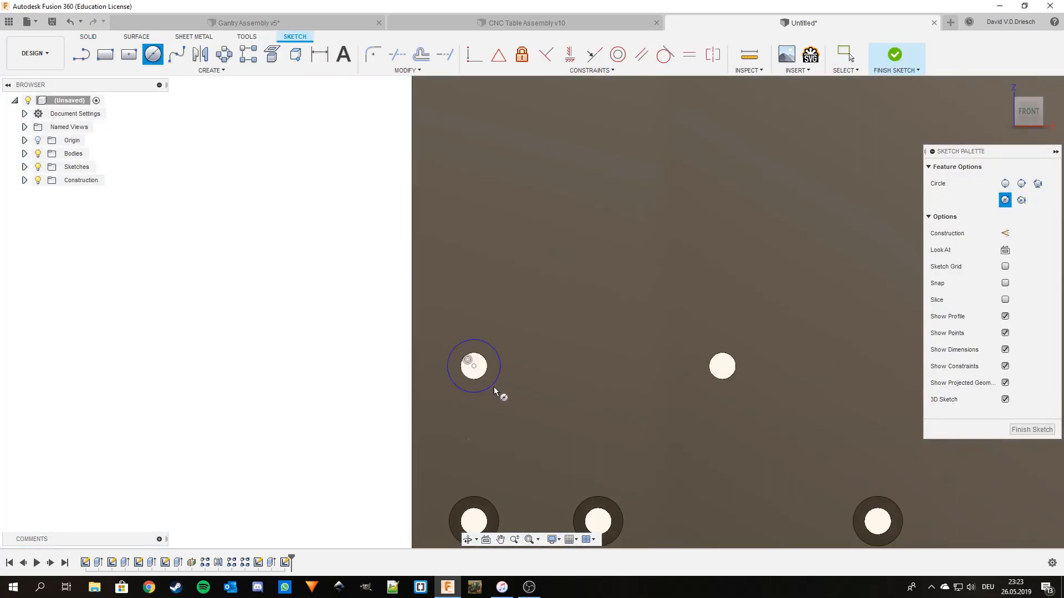
pyautogui.click(722, 366)
pyautogui.click(737, 385)
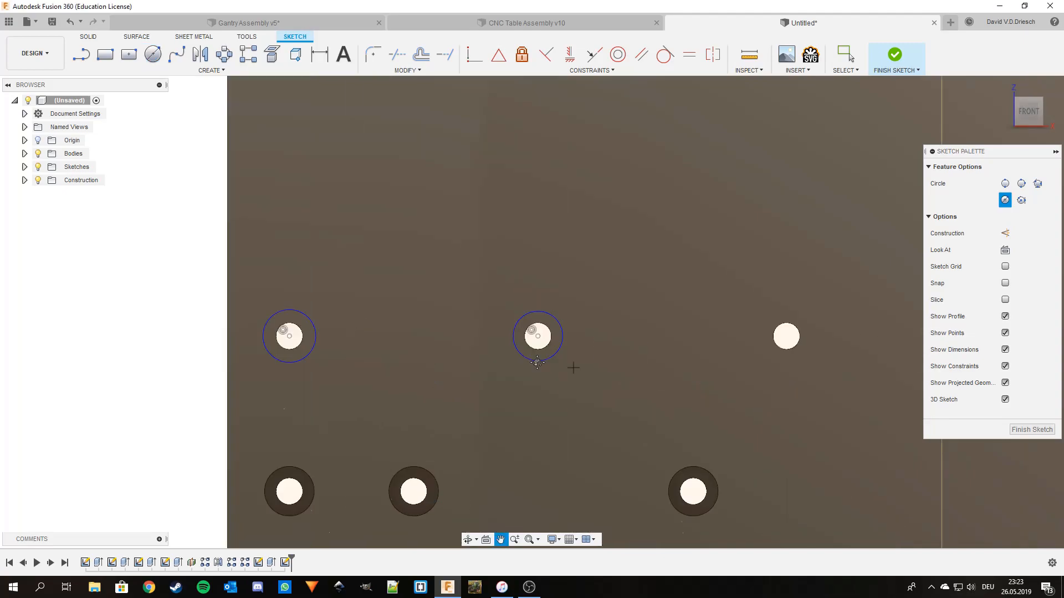
pyautogui.click(735, 327)
pyautogui.click(754, 356)
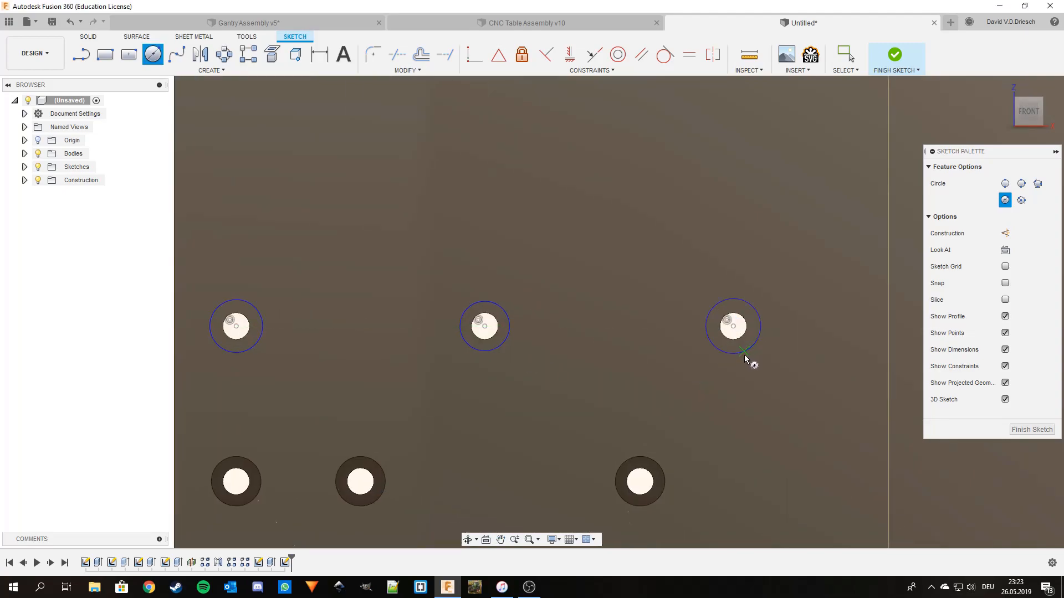
# Dimension the left concentric circle with a diameter of 16 mm
pyautogui.press('d')
pyautogui.click(256, 344)
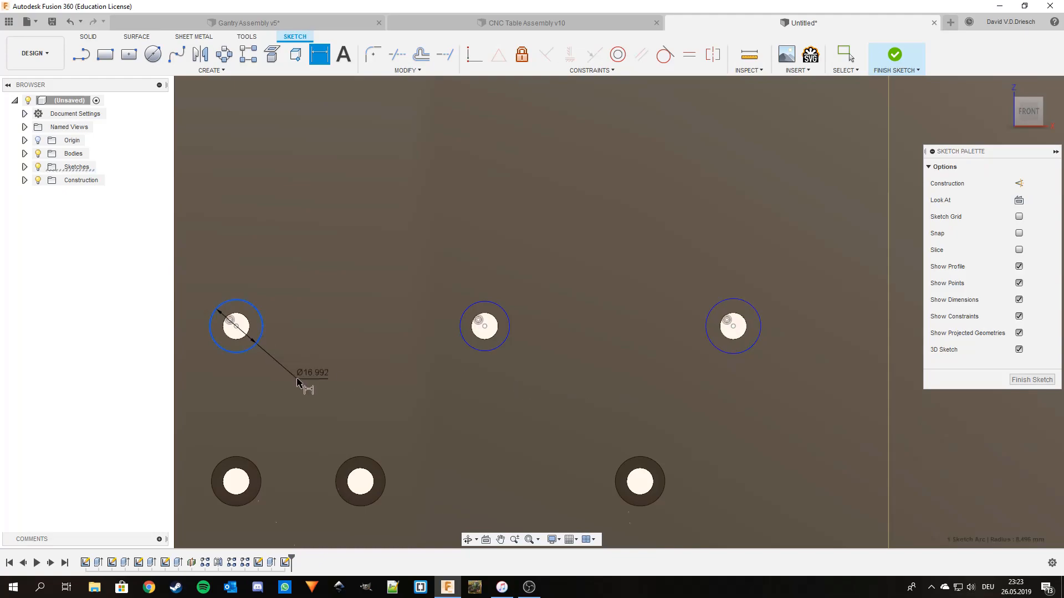
pyautogui.click(299, 380)
pyautogui.write('16')
pyautogui.press('Return')
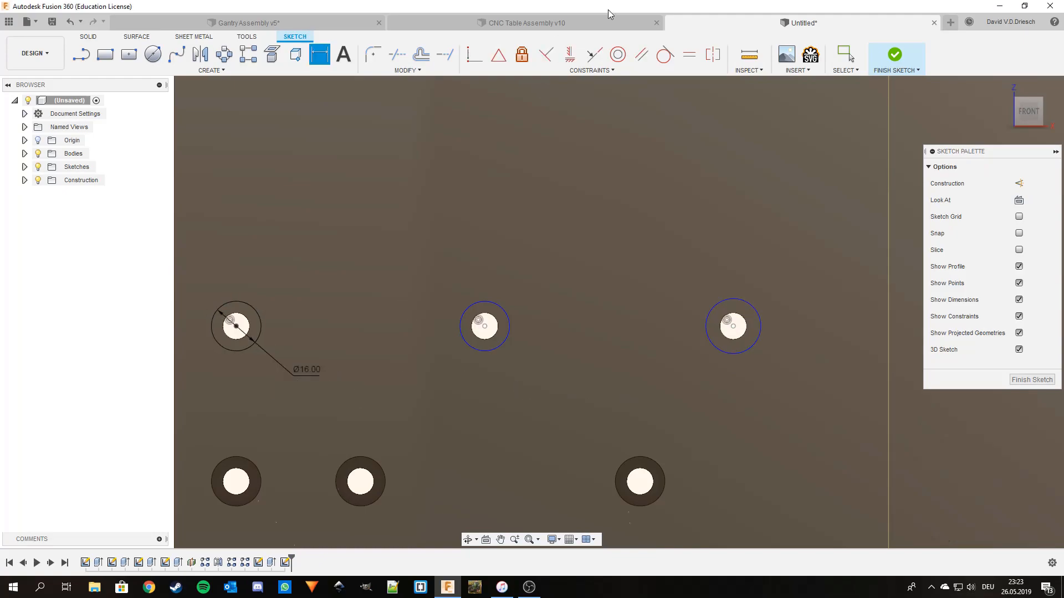
# Apply Equal constraints so the middle and right concentric circles match the left 16 mm circle
pyautogui.click(689, 54)
pyautogui.click(507, 339)
pyautogui.click(253, 345)
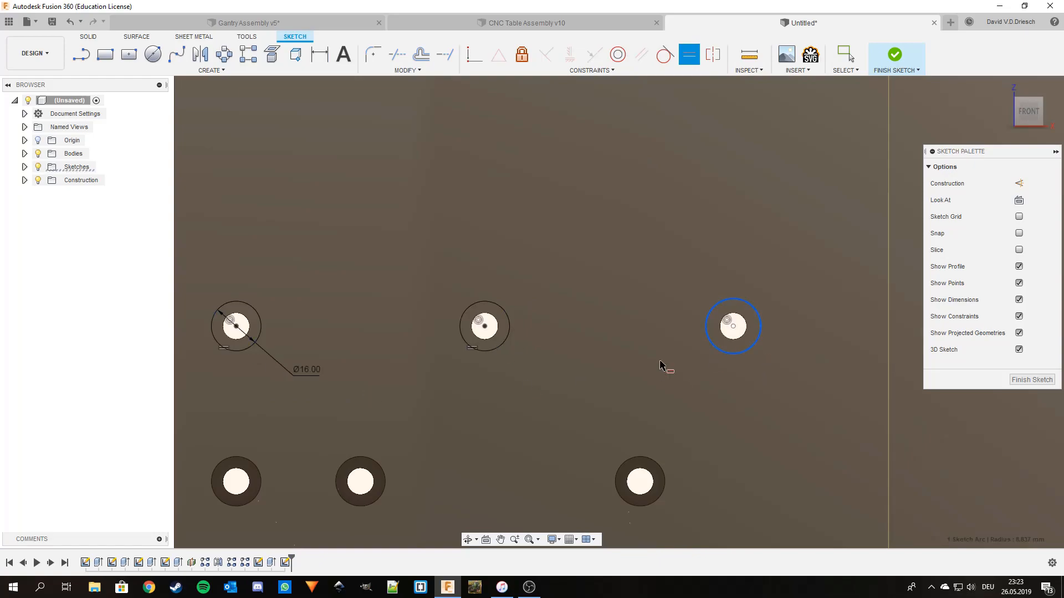
pyautogui.click(506, 339)
# Extrude the three ring profiles as a cut into the plate to form the counterbores around the new holes
pyautogui.press('e')
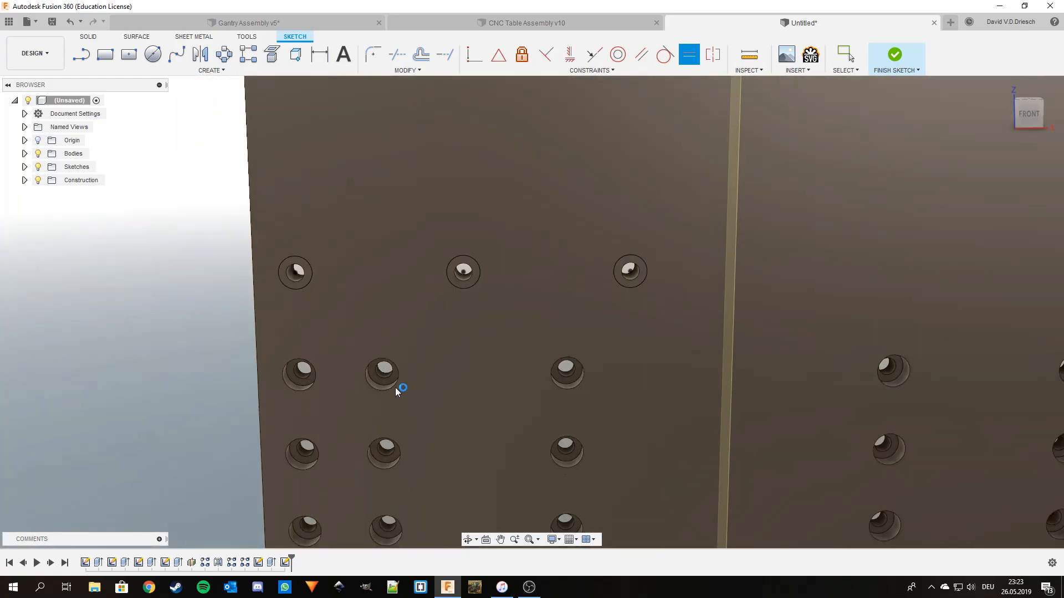
pyautogui.click(285, 271)
pyautogui.click(561, 299)
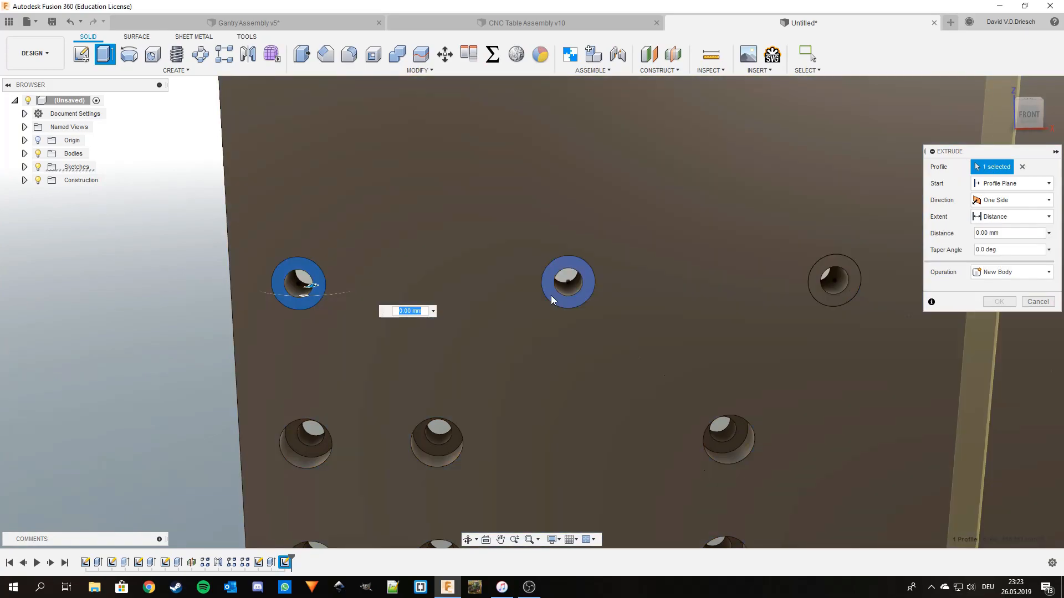
pyautogui.click(847, 298)
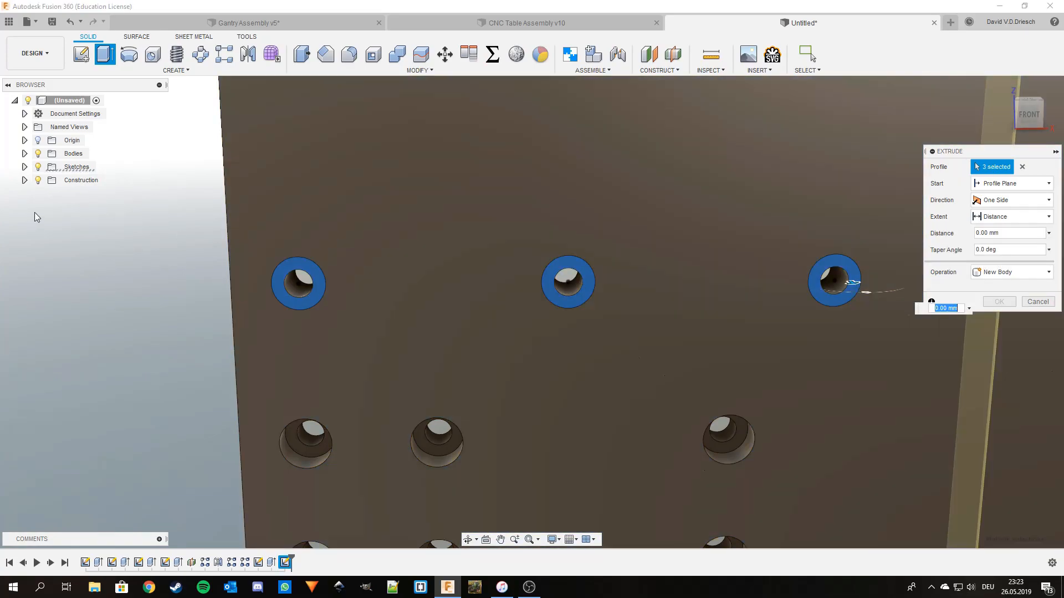
pyautogui.press('Return')
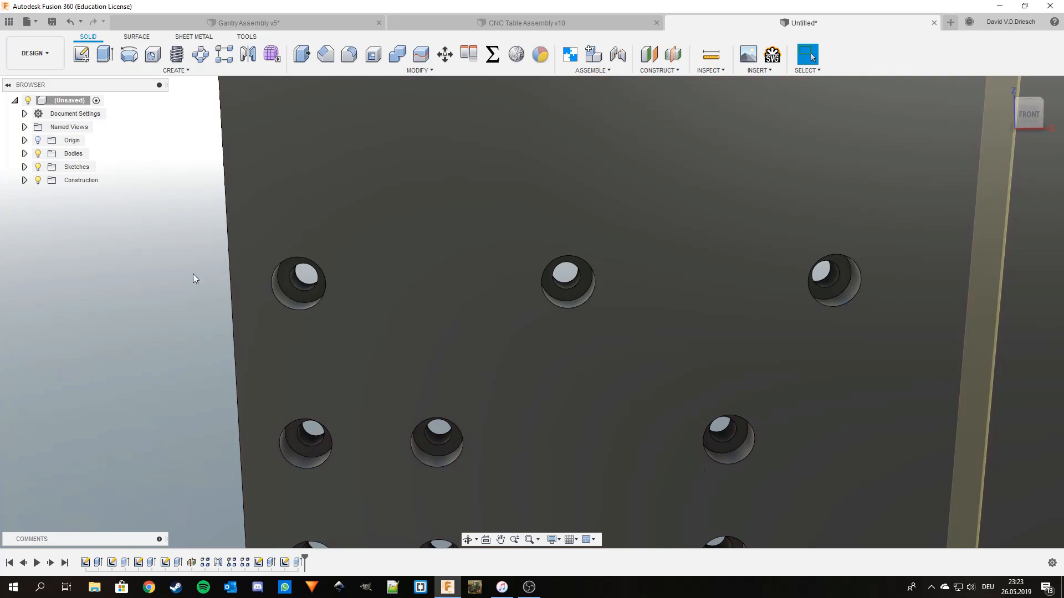
# Start a Rectangular Pattern of type Features and select the through-hole and counterbore extrudes of the three-hole row as objects
pyautogui.scroll(-6, 436, 277)
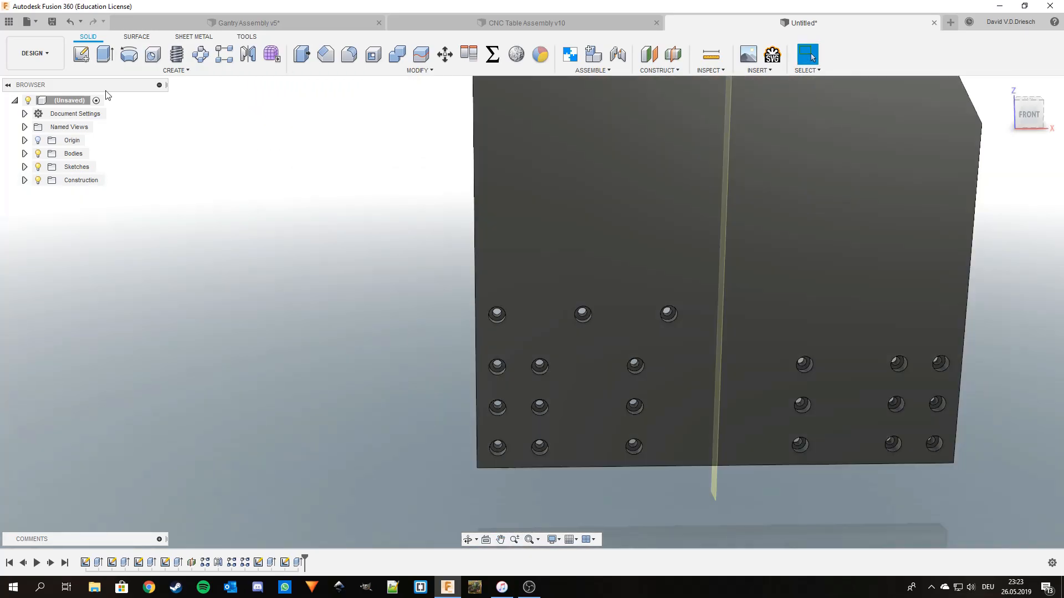
pyautogui.click(225, 54)
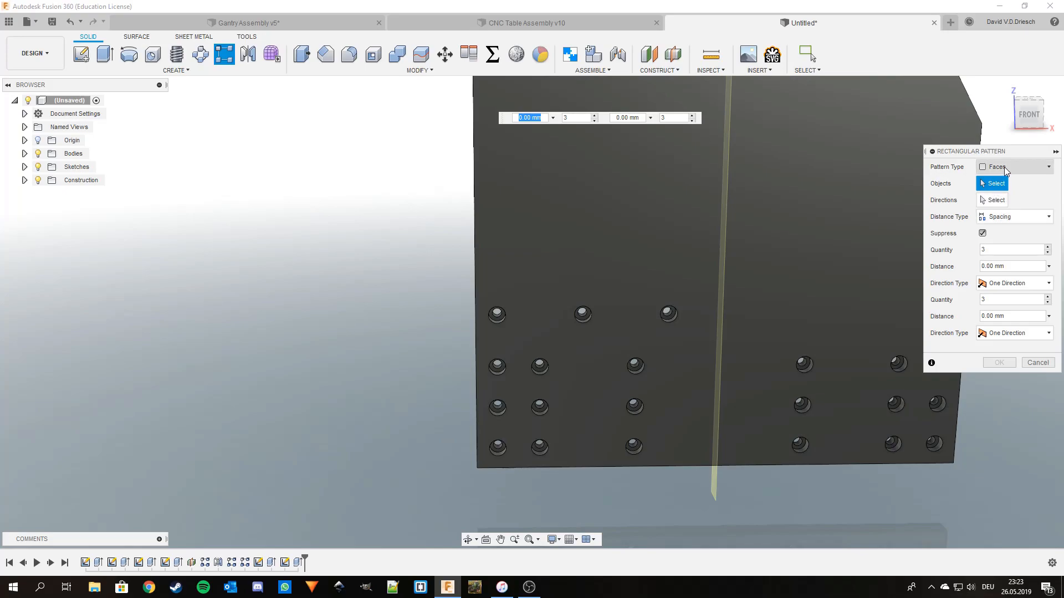
pyautogui.click(1004, 167)
pyautogui.click(997, 209)
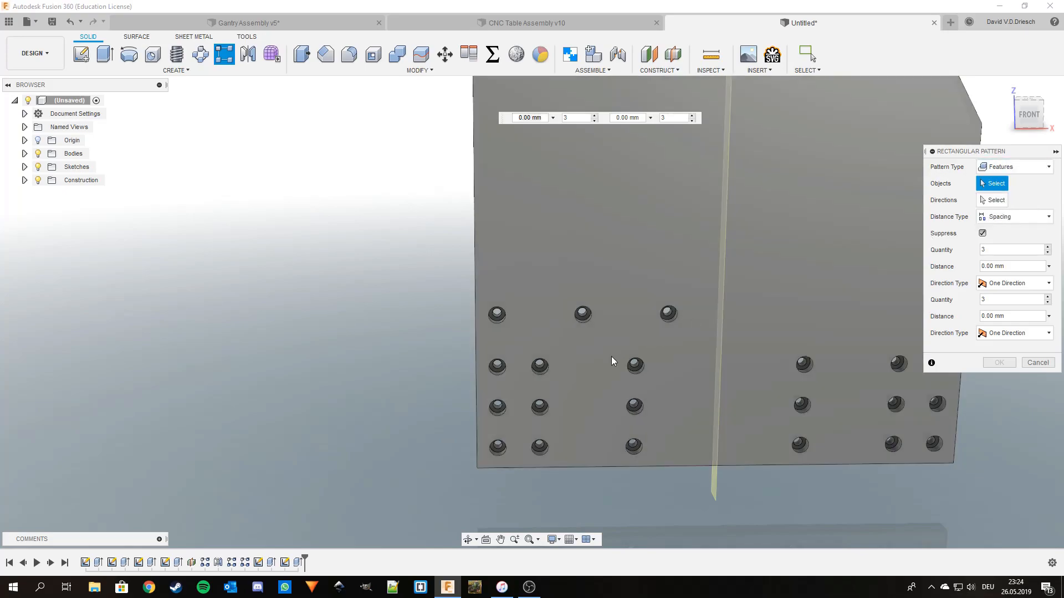
pyautogui.click(299, 562)
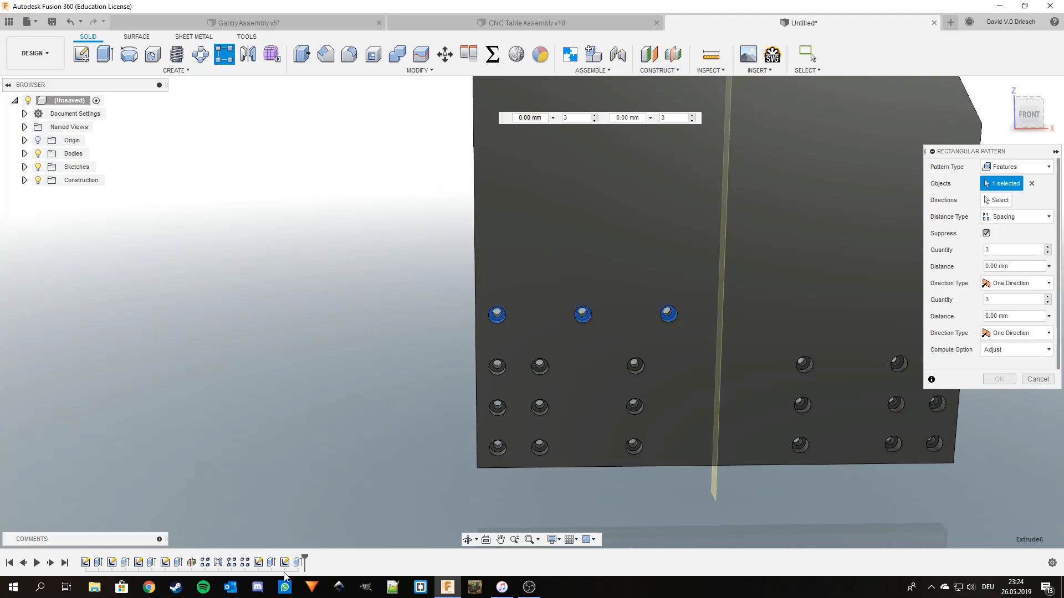
pyautogui.click(272, 563)
pyautogui.keyDown('shift'); pyautogui.moveTo(745, 369); pyautogui.dragTo(691, 383, button='middle'); pyautogui.keyUp('shift')
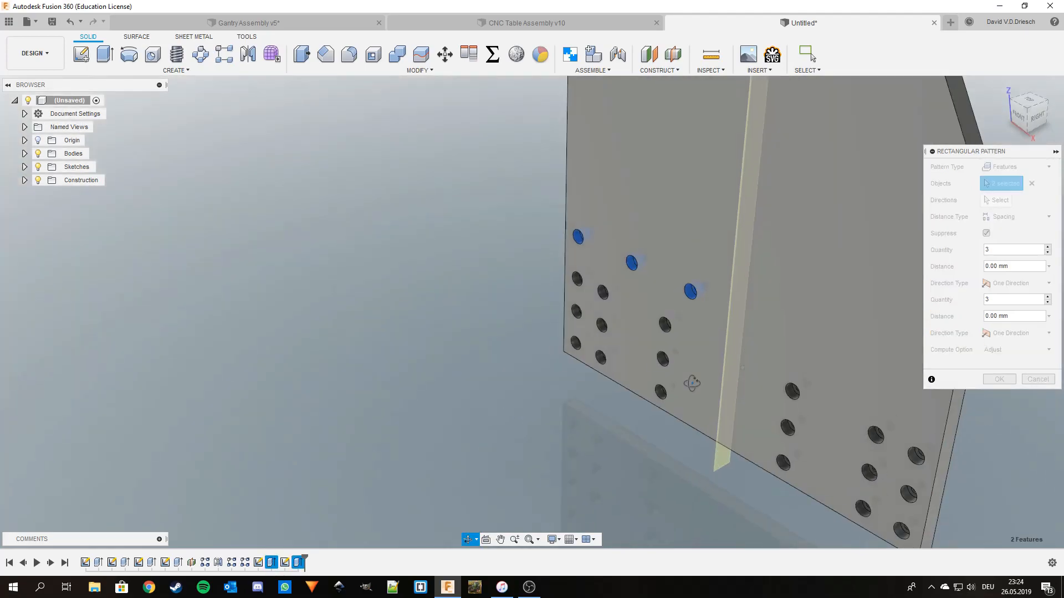
# Pattern the three-hole counterbored row upward along the plate's vertical side edge, with a quantity of 3 at 100 mm spacing
pyautogui.click(999, 201)
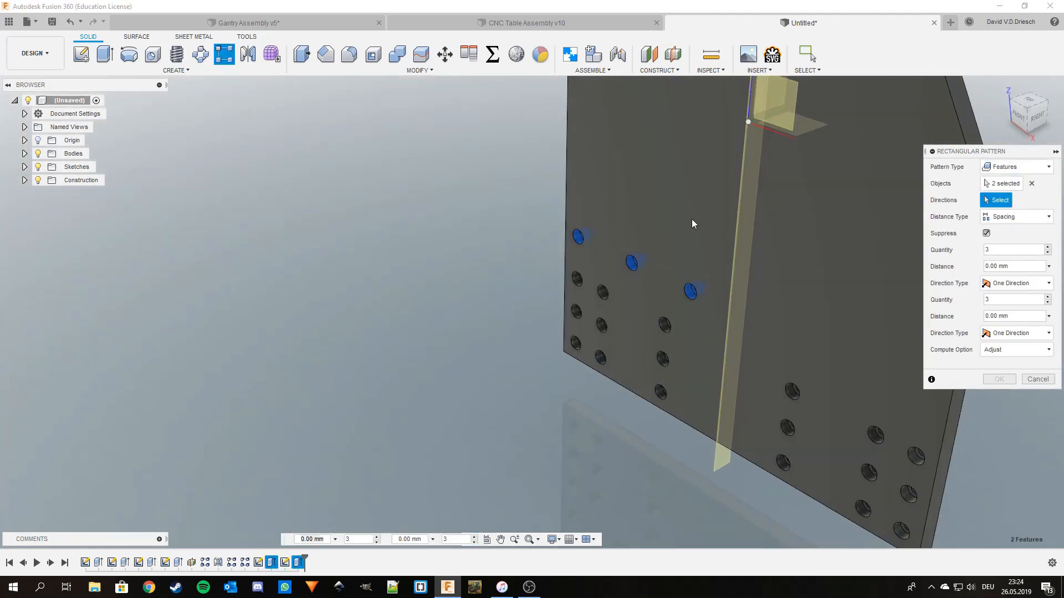
pyautogui.click(565, 174)
pyautogui.moveTo(576, 284); pyautogui.dragTo(539, 390, button='middle')
pyautogui.moveTo(601, 356); pyautogui.dragTo(606, 263)
pyautogui.keyDown('shift'); pyautogui.moveTo(576, 349); pyautogui.dragTo(627, 325, button='middle'); pyautogui.keyUp('shift')
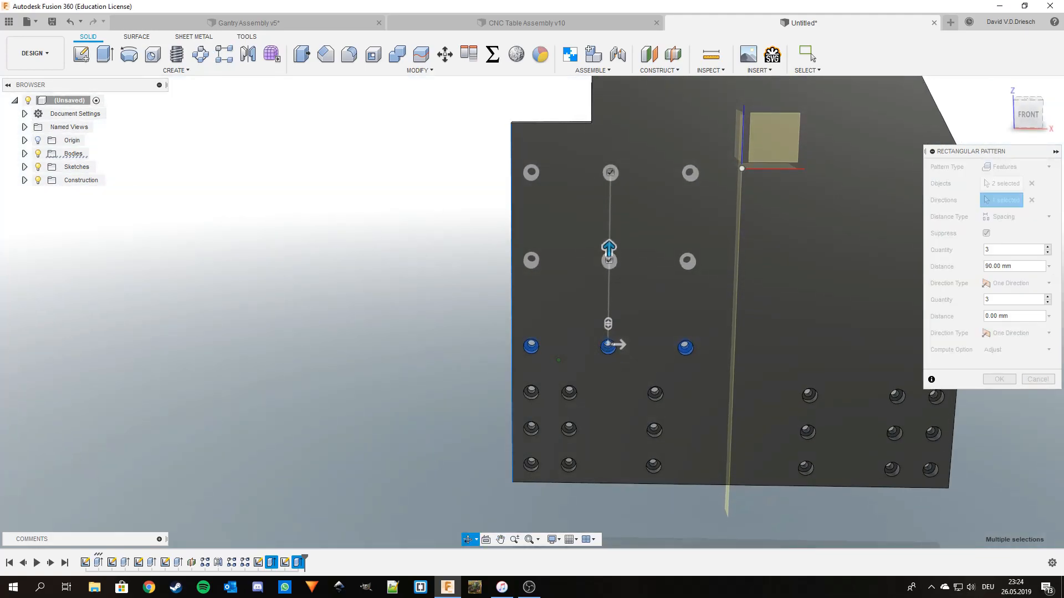
pyautogui.scroll(-2, 517, 328)
pyautogui.moveTo(555, 356)
pyautogui.keyDown('shift'); pyautogui.mouseDown(button='middle')
pyautogui.moveTo(568, 348)
pyautogui.moveTo(557, 349)
pyautogui.mouseUp(button='middle'); pyautogui.keyUp('shift')
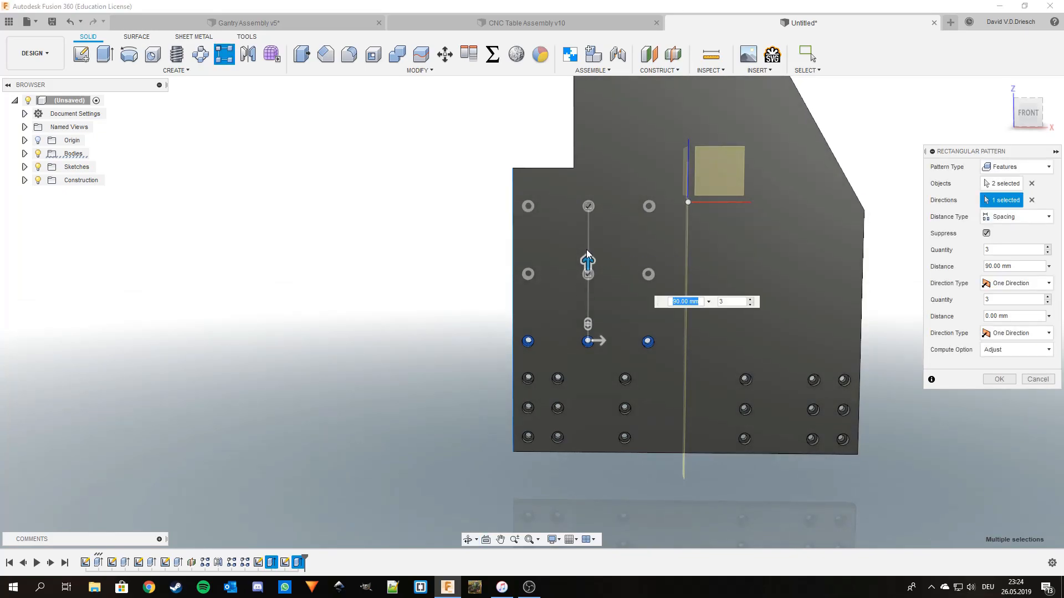
pyautogui.moveTo(589, 262); pyautogui.dragTo(589, 254)
pyautogui.scroll(-1, 530, 268)
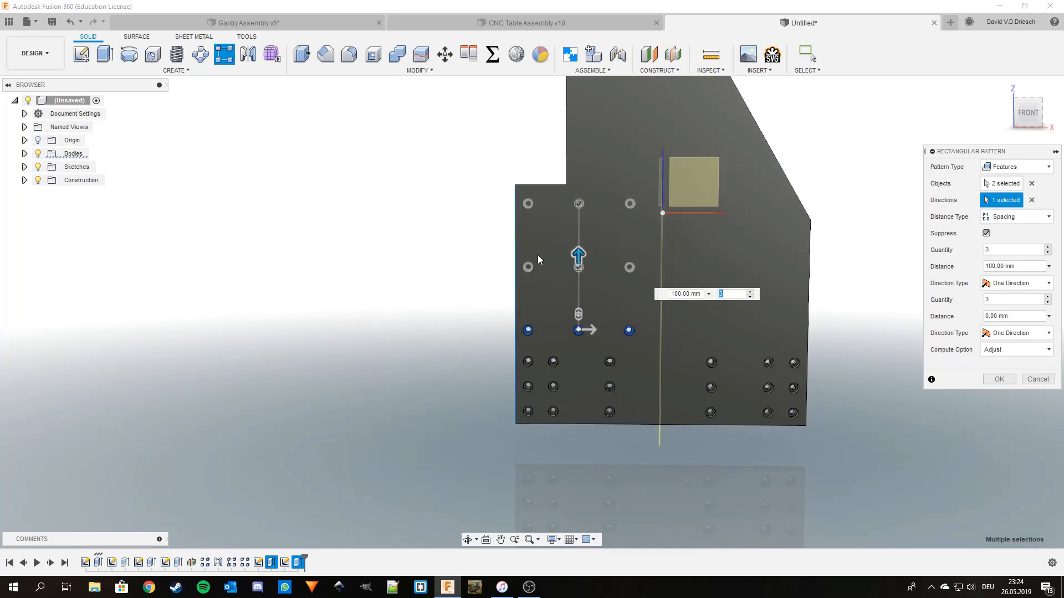
pyautogui.moveTo(537, 263)
pyautogui.keyDown('shift'); pyautogui.mouseDown(button='middle')
pyautogui.moveTo(495, 273)
pyautogui.moveTo(542, 272)
pyautogui.moveTo(538, 264)
pyautogui.mouseUp(button='middle'); pyautogui.keyUp('shift')
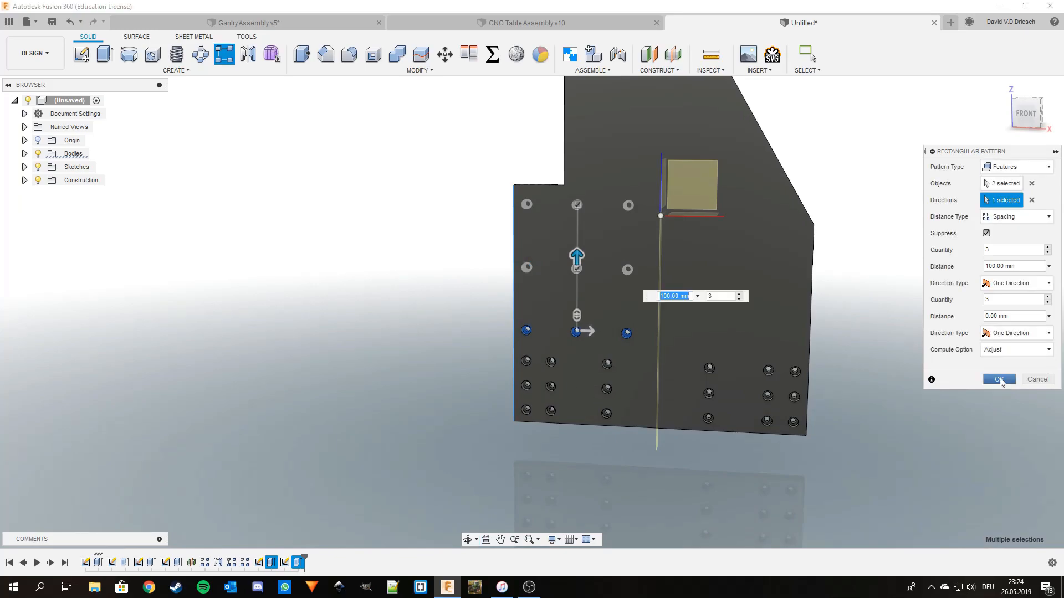
pyautogui.click(1000, 379)
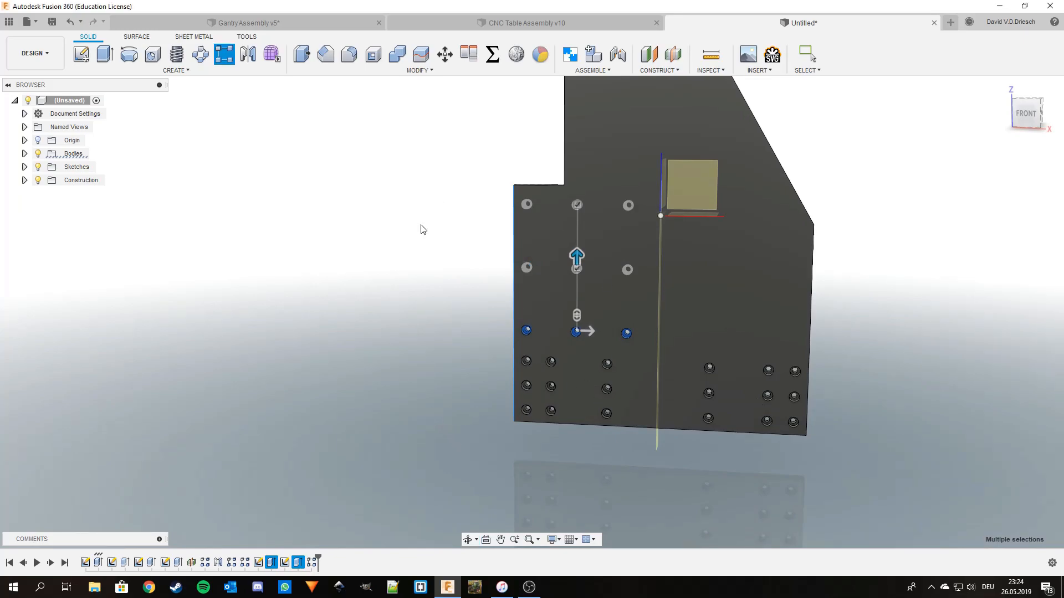
# Hide the construction geometry and inspect the plate with its patterned holes
pyautogui.moveTo(619, 315); pyautogui.dragTo(607, 353, button='middle')
pyautogui.moveTo(701, 343); pyautogui.dragTo(701, 350, button='middle')
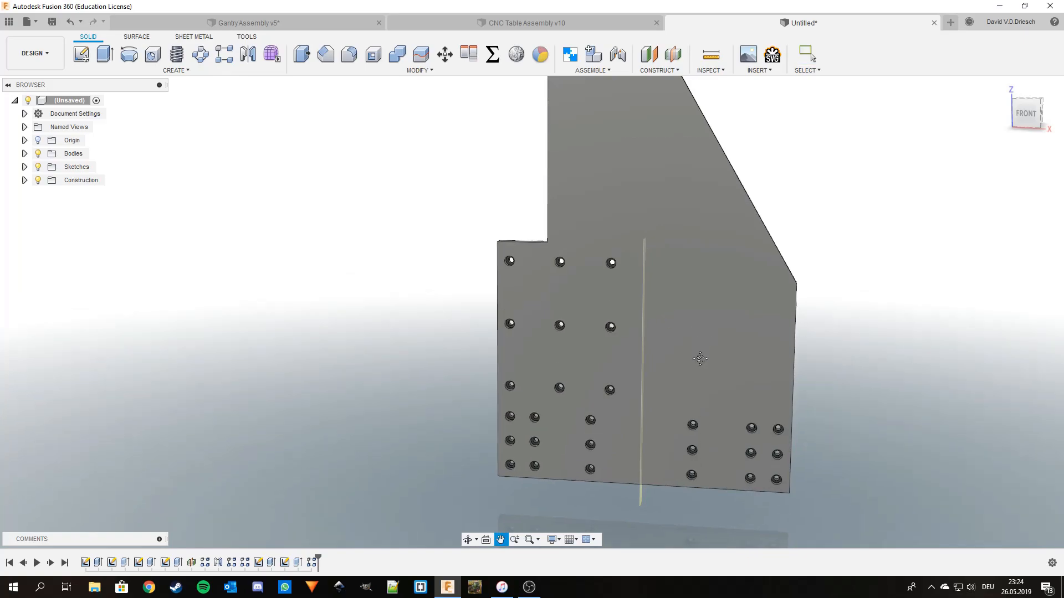
pyautogui.scroll(-3, 702, 342)
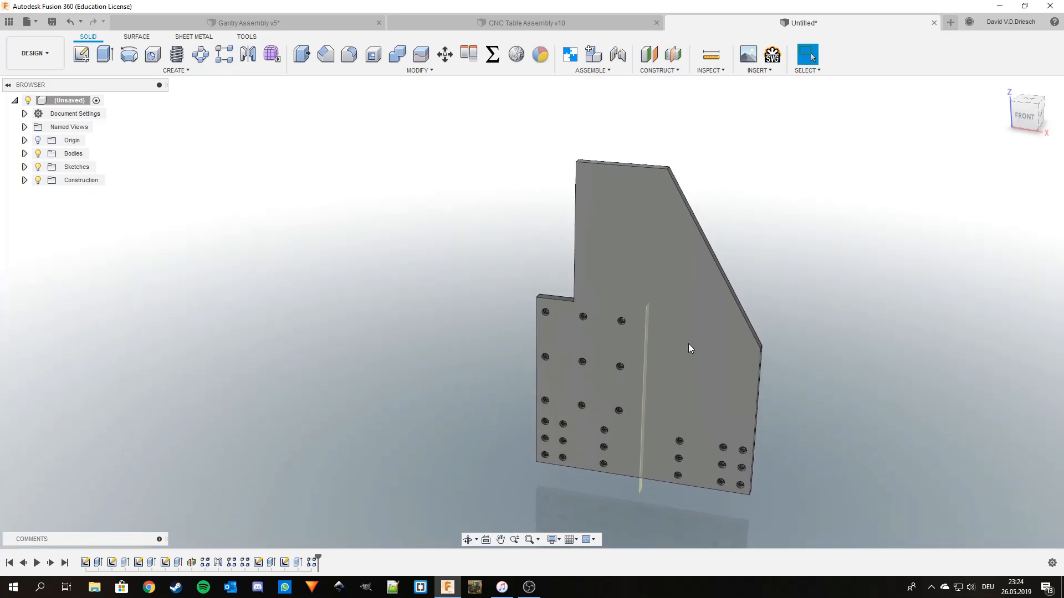
pyautogui.scroll(2, 610, 241)
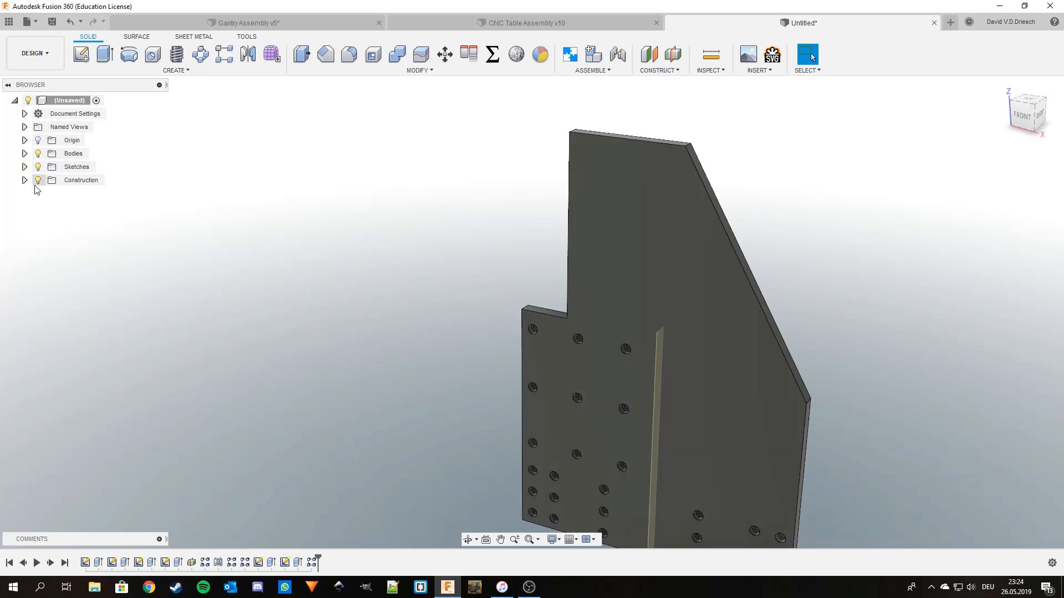
pyautogui.scroll(-2, 410, 363)
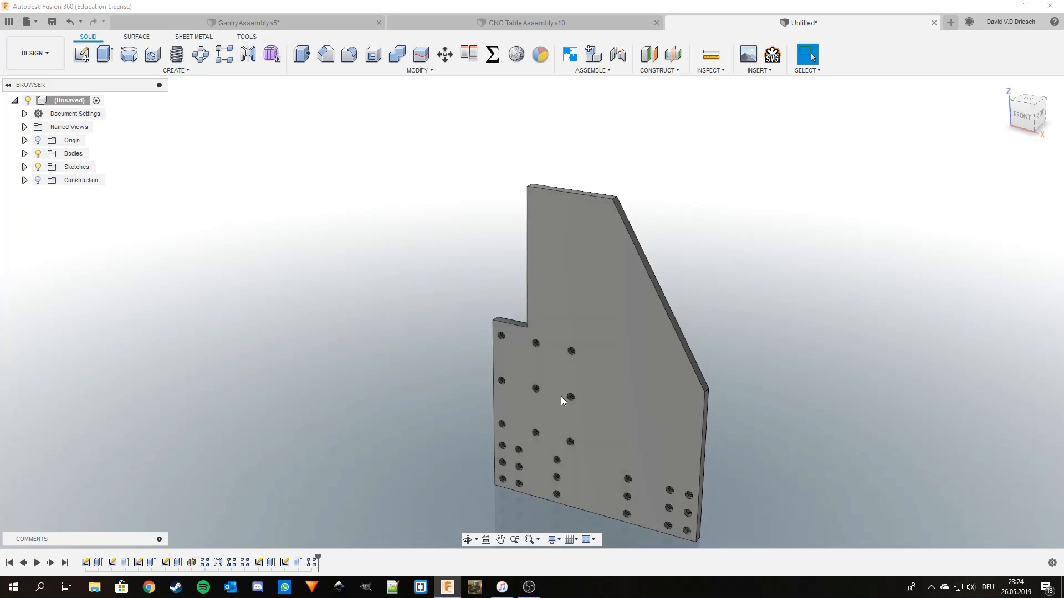
pyautogui.keyDown('shift'); pyautogui.moveTo(554, 398); pyautogui.dragTo(613, 383, button='middle'); pyautogui.keyUp('shift')
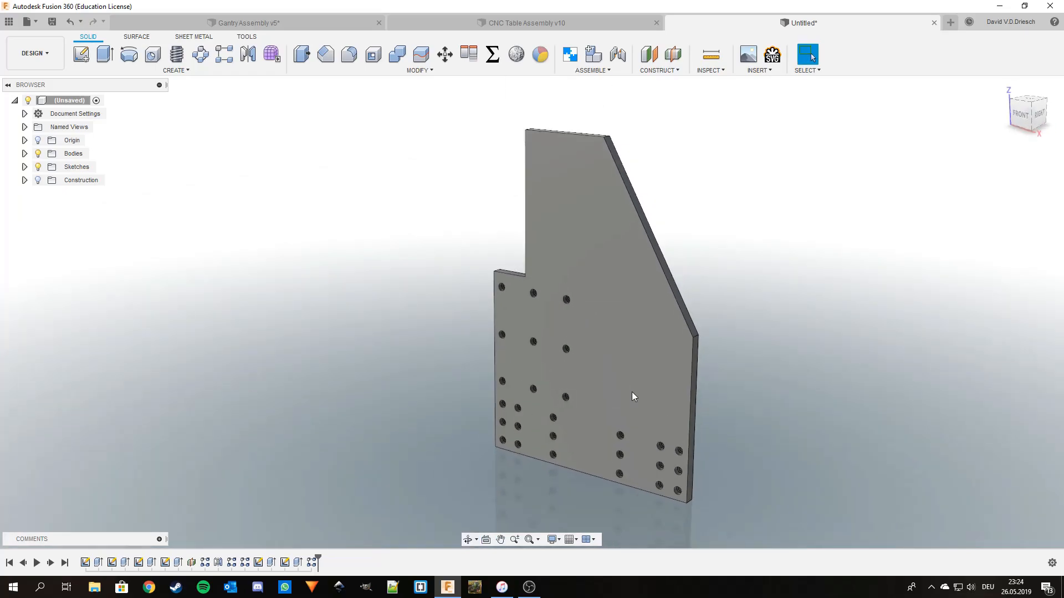
# Look at the CNC Table Assembly, and examine the legs and cross beam in the Gantry Assembly from behind
pyautogui.click(415, 22)
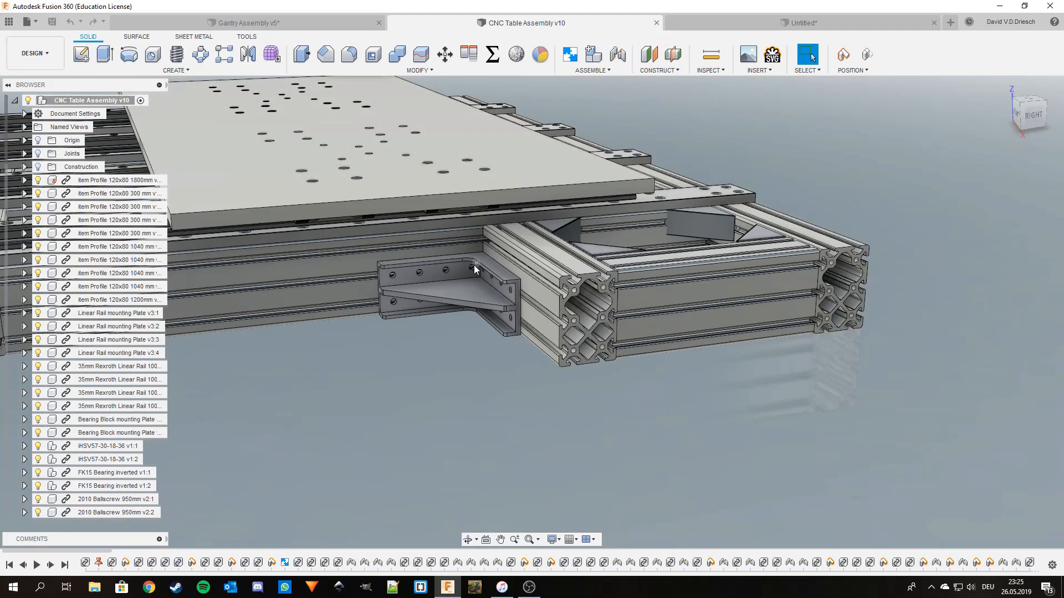
pyautogui.click(308, 25)
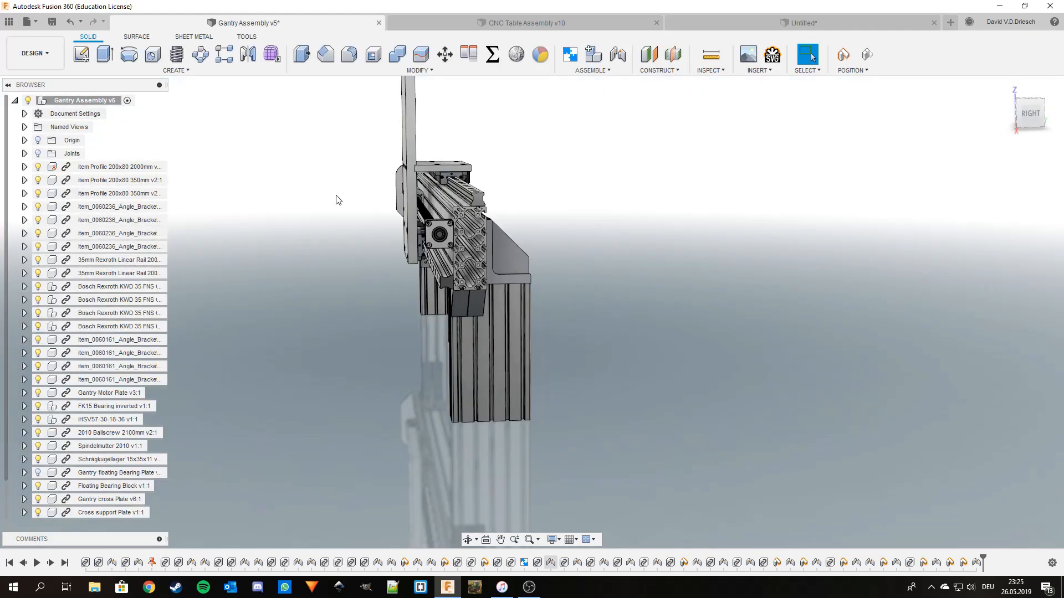
pyautogui.keyDown('shift'); pyautogui.moveTo(482, 351); pyautogui.dragTo(449, 355, button='middle'); pyautogui.keyUp('shift')
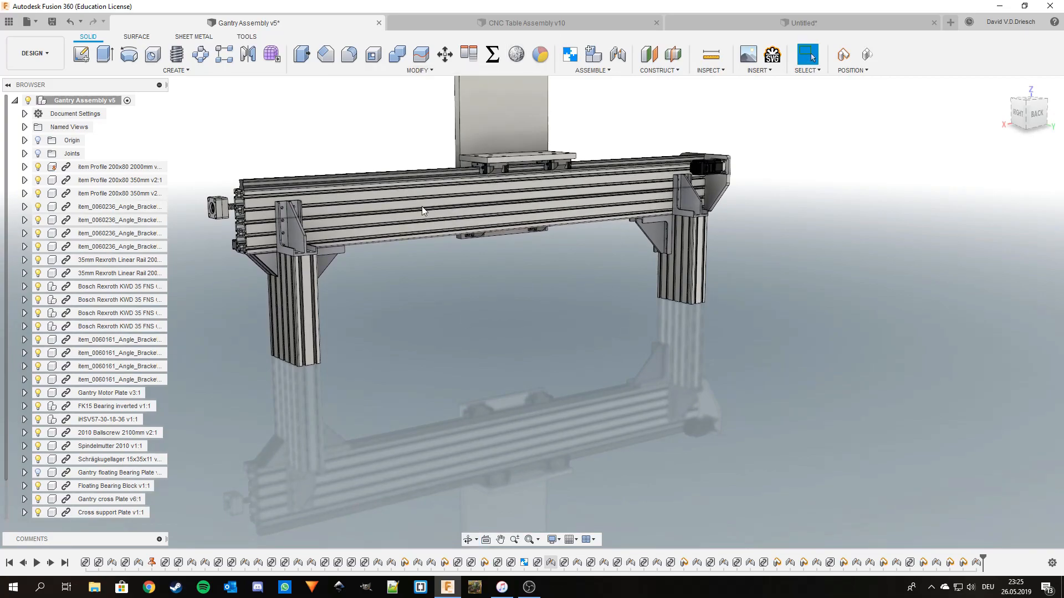
# Measure the distance from the horizontal profile's lower slot face to the bottom corner of the floating bearing plate
pyautogui.keyDown('shift'); pyautogui.moveTo(497, 328); pyautogui.dragTo(363, 311, button='middle'); pyautogui.keyUp('shift')
pyautogui.scroll(3, 426, 180)
pyautogui.scroll(7, 483, 151)
pyautogui.scroll(1, 482, 165)
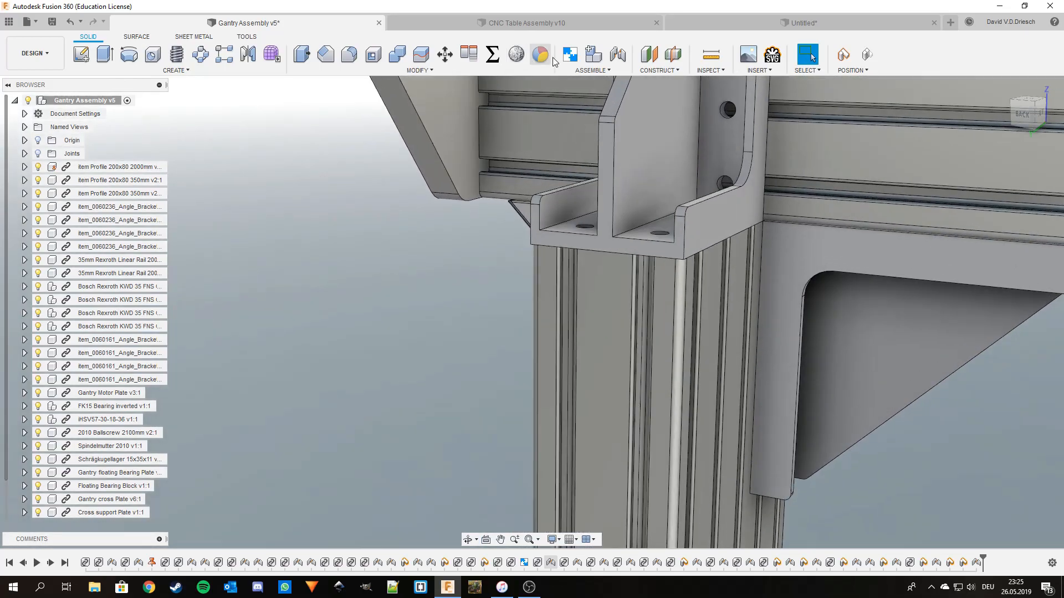
pyautogui.click(703, 57)
pyautogui.click(496, 185)
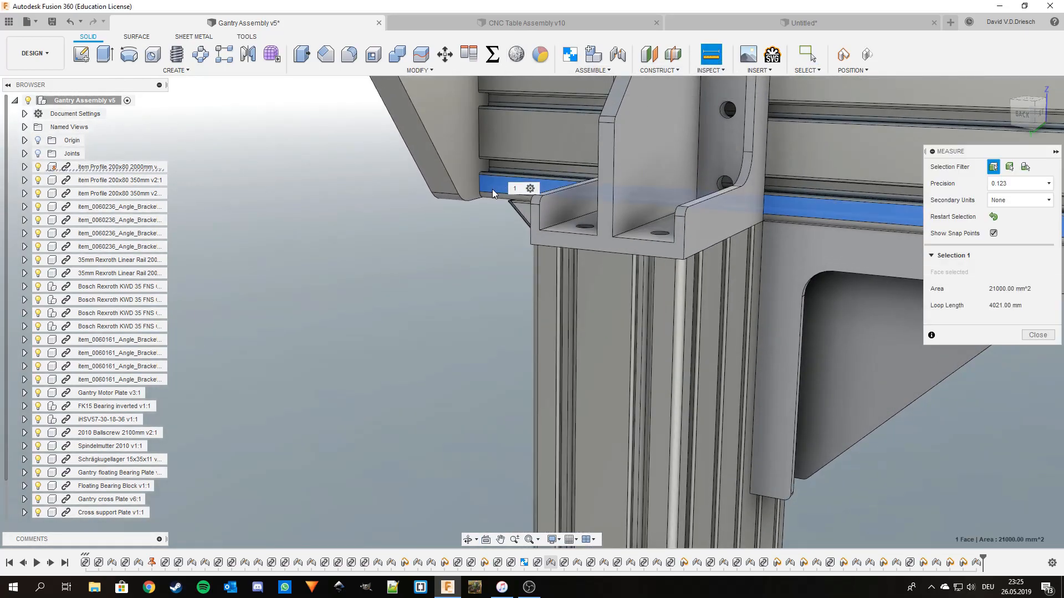
pyautogui.click(459, 193)
pyautogui.keyDown('shift'); pyautogui.moveTo(444, 237); pyautogui.dragTo(487, 211, button='middle'); pyautogui.keyUp('shift')
pyautogui.scroll(-5, 591, 239)
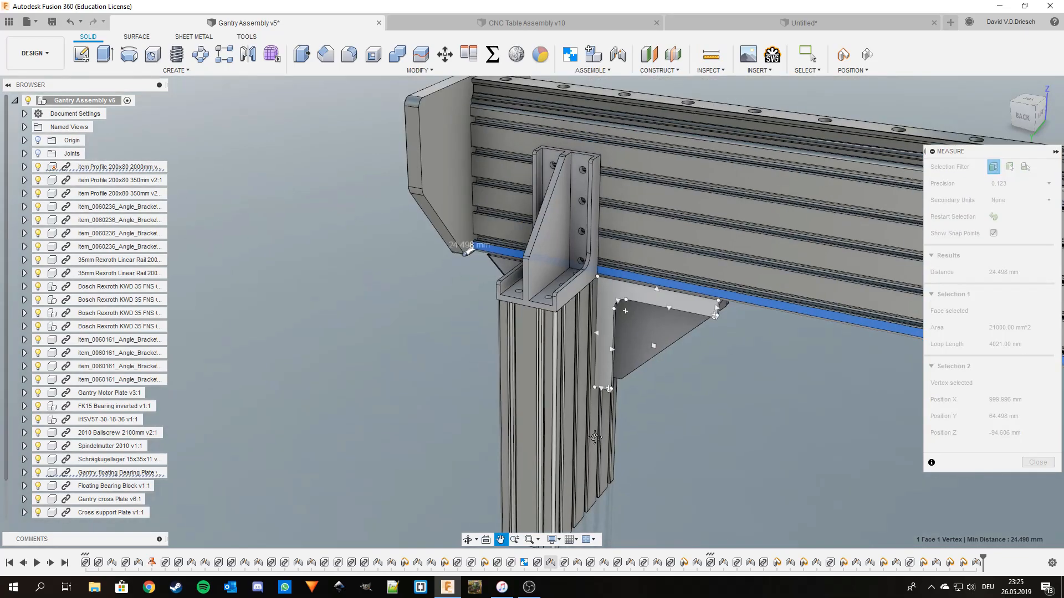
pyautogui.keyDown('shift'); pyautogui.moveTo(407, 333); pyautogui.dragTo(582, 242, button='middle'); pyautogui.keyUp('shift')
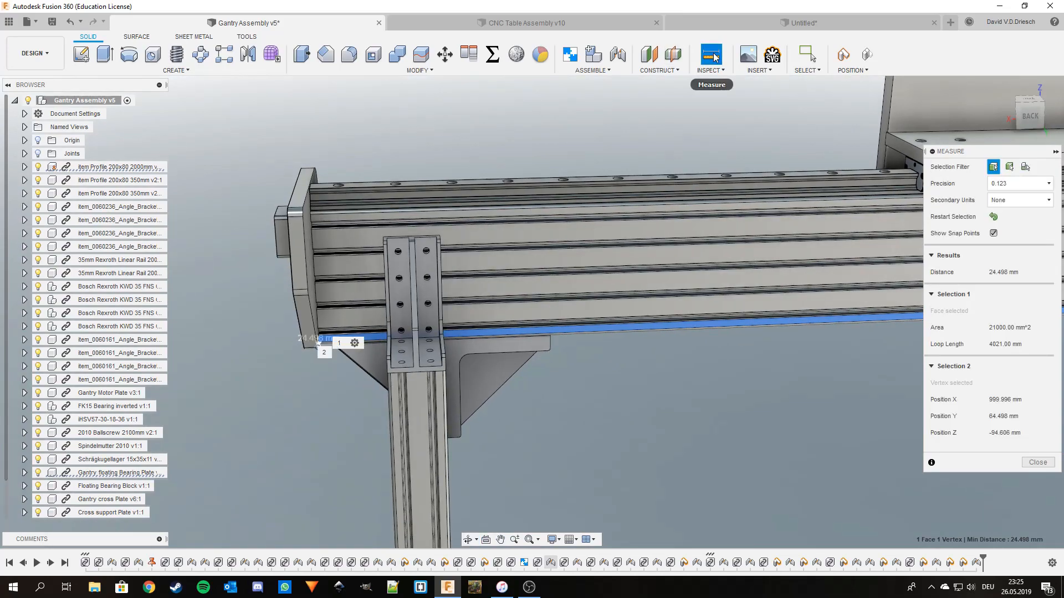
# Restart the measurement and measure the gap between the angle bracket's side face and the inner face of the floating bearing plate
pyautogui.click(993, 216)
pyautogui.keyDown('shift'); pyautogui.moveTo(527, 344); pyautogui.dragTo(537, 448, button='middle'); pyautogui.keyUp('shift')
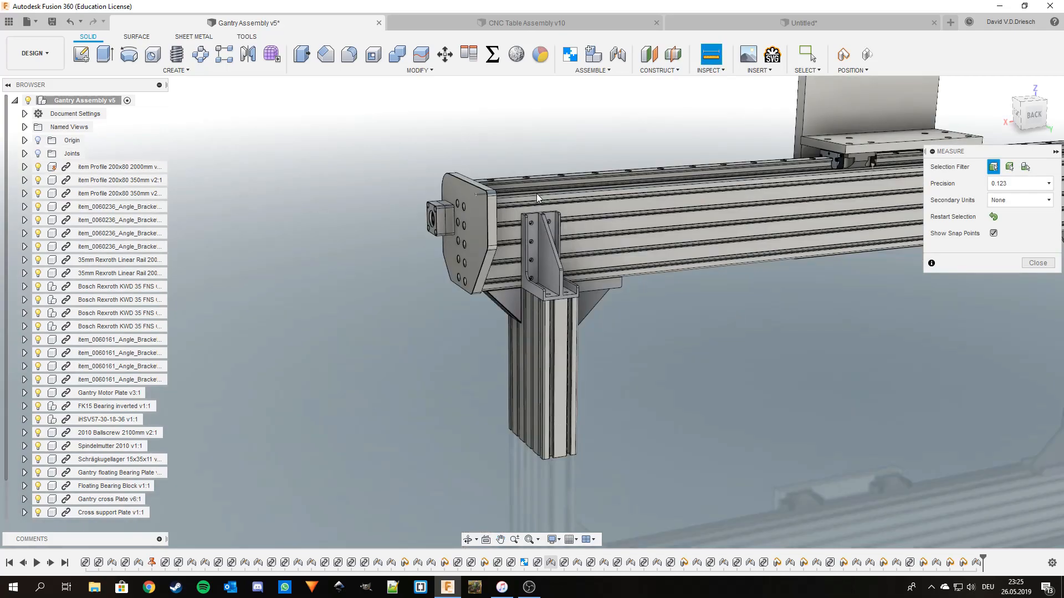
pyautogui.keyDown('shift'); pyautogui.moveTo(535, 201); pyautogui.dragTo(504, 214, button='middle'); pyautogui.keyUp('shift')
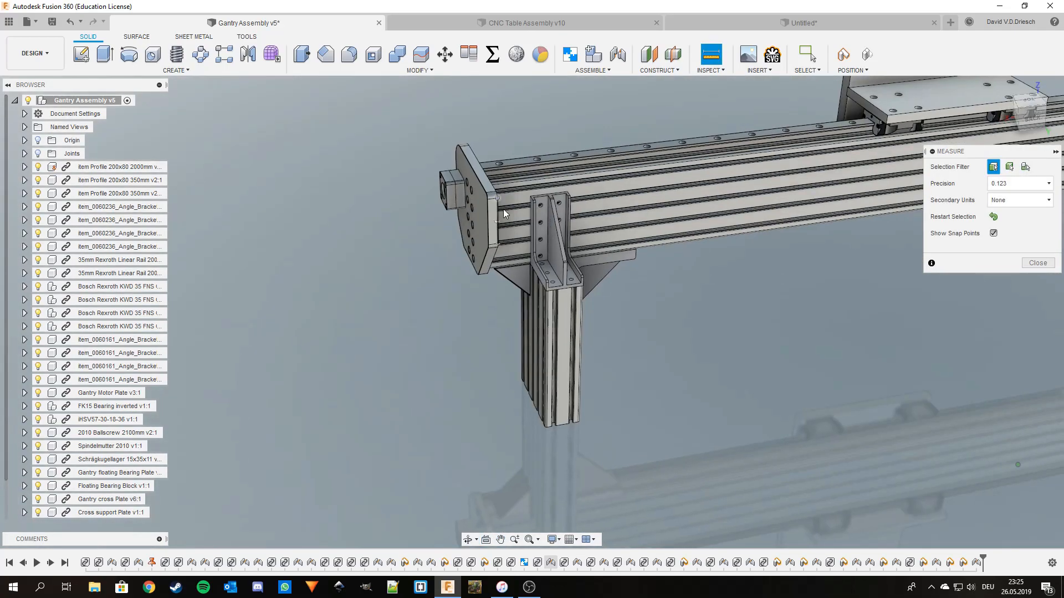
pyautogui.scroll(5, 554, 225)
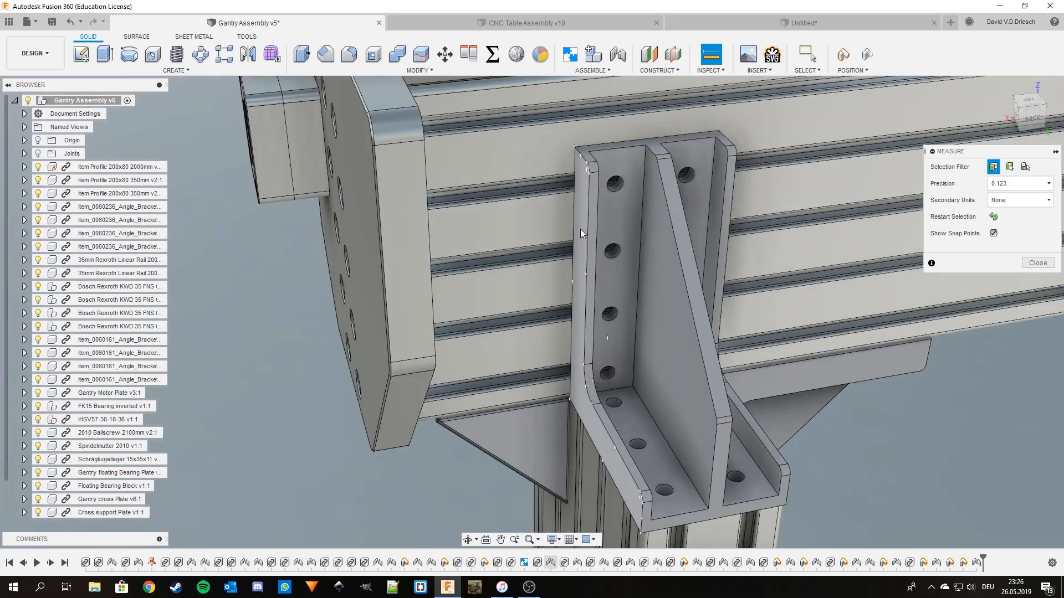
pyautogui.click(579, 232)
pyautogui.keyDown('shift'); pyautogui.moveTo(553, 236); pyautogui.dragTo(509, 227, button='middle'); pyautogui.keyUp('shift')
pyautogui.scroll(-2, 665, 202)
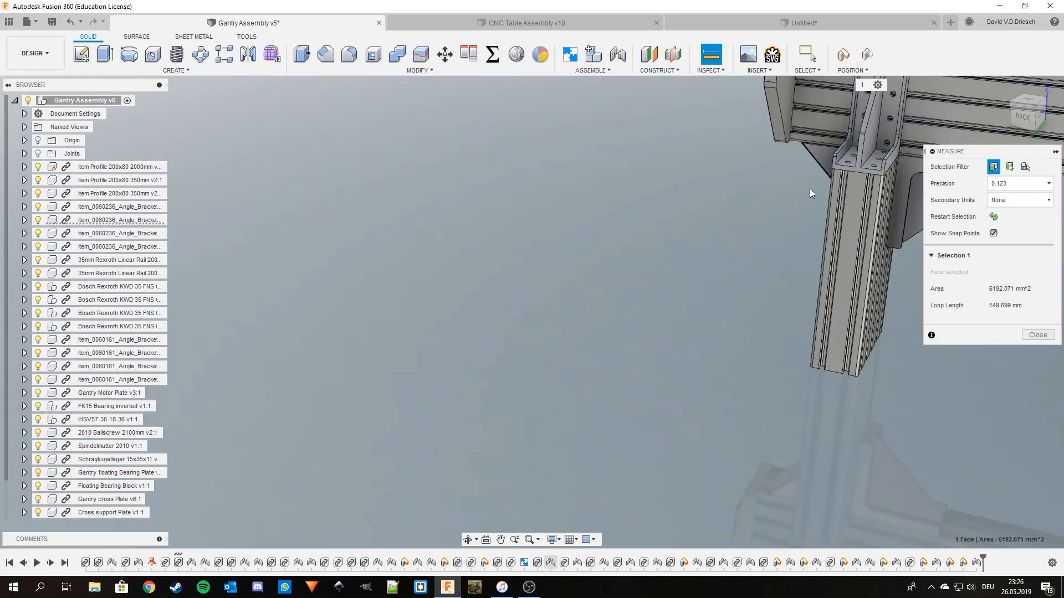
pyautogui.moveTo(809, 189); pyautogui.dragTo(643, 348, button='middle')
pyautogui.click(657, 255)
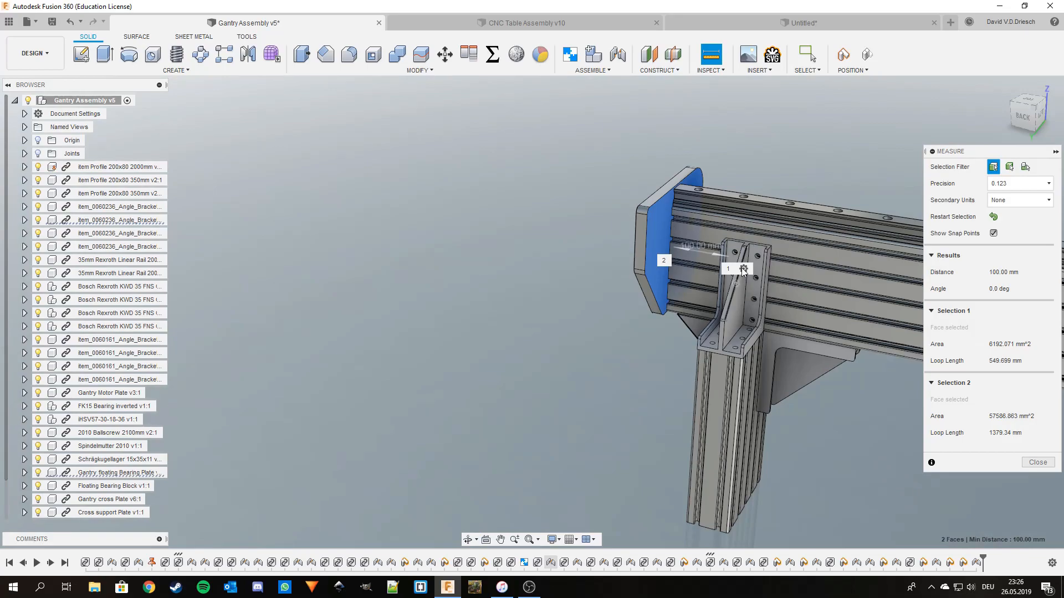
pyautogui.keyDown('shift'); pyautogui.moveTo(743, 271); pyautogui.dragTo(851, 307, button='middle'); pyautogui.keyUp('shift')
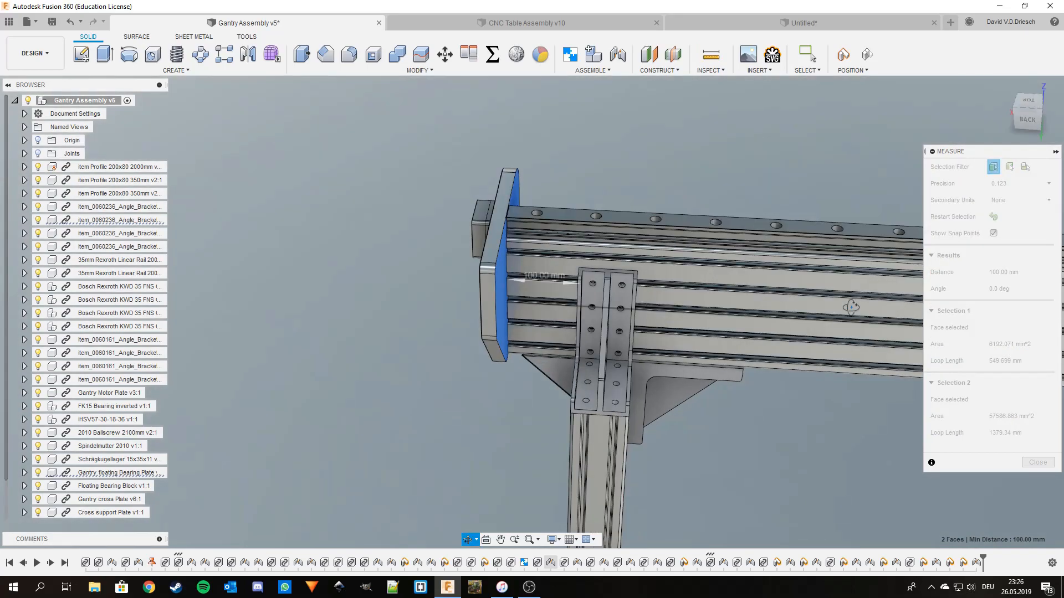
pyautogui.scroll(-3, 674, 358)
pyautogui.keyDown('shift'); pyautogui.moveTo(711, 358); pyautogui.dragTo(671, 286, button='middle'); pyautogui.keyUp('shift')
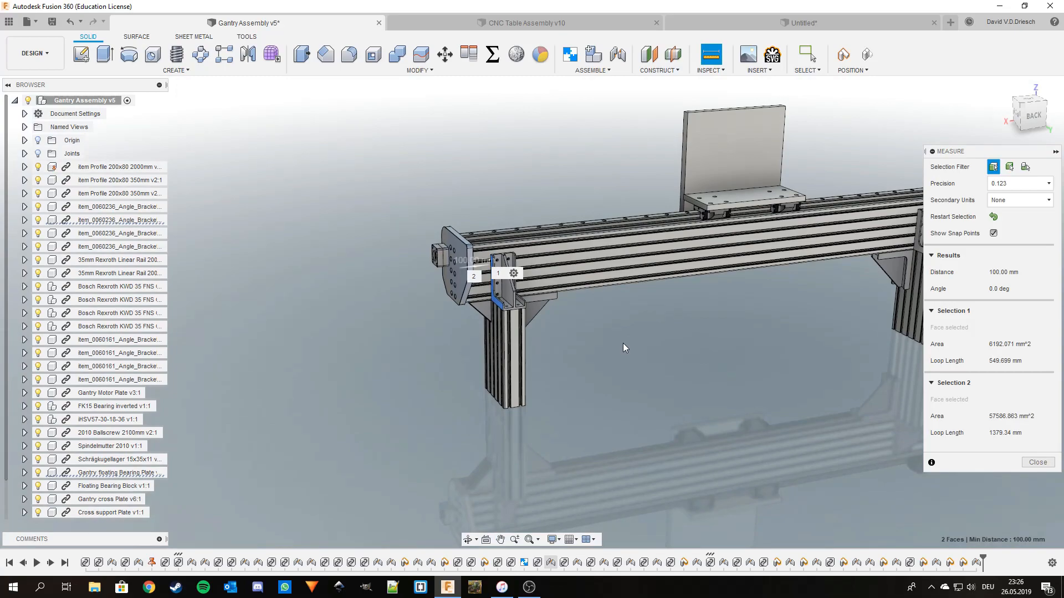
pyautogui.keyDown('shift'); pyautogui.moveTo(630, 351); pyautogui.dragTo(594, 348, button='middle'); pyautogui.keyUp('shift')
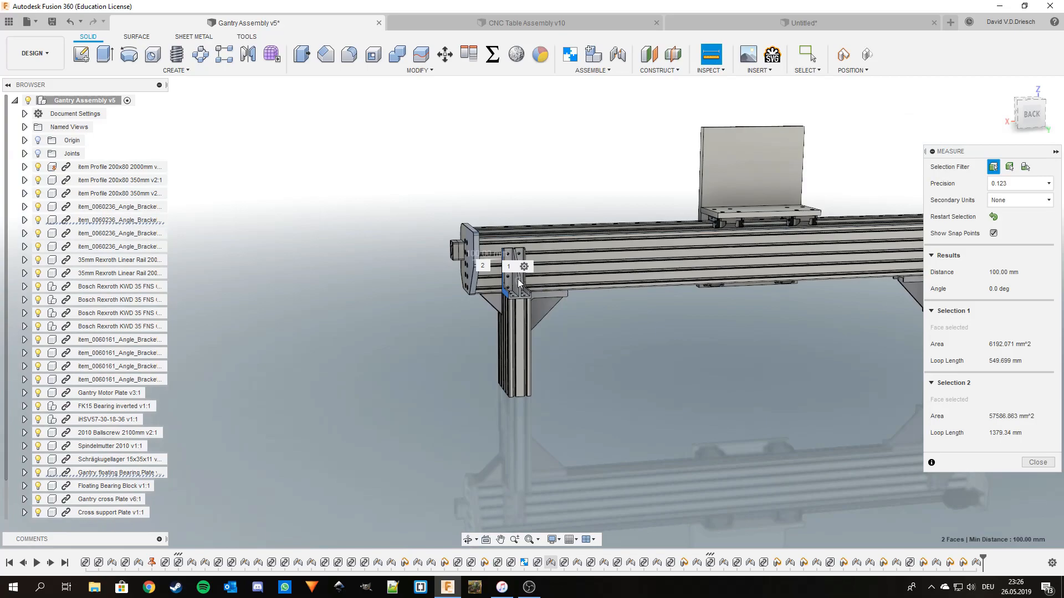
pyautogui.moveTo(594, 340)
pyautogui.keyDown('shift'); pyautogui.mouseDown(button='middle')
pyautogui.moveTo(611, 328)
pyautogui.moveTo(595, 336)
pyautogui.mouseUp(button='middle'); pyautogui.keyUp('shift')
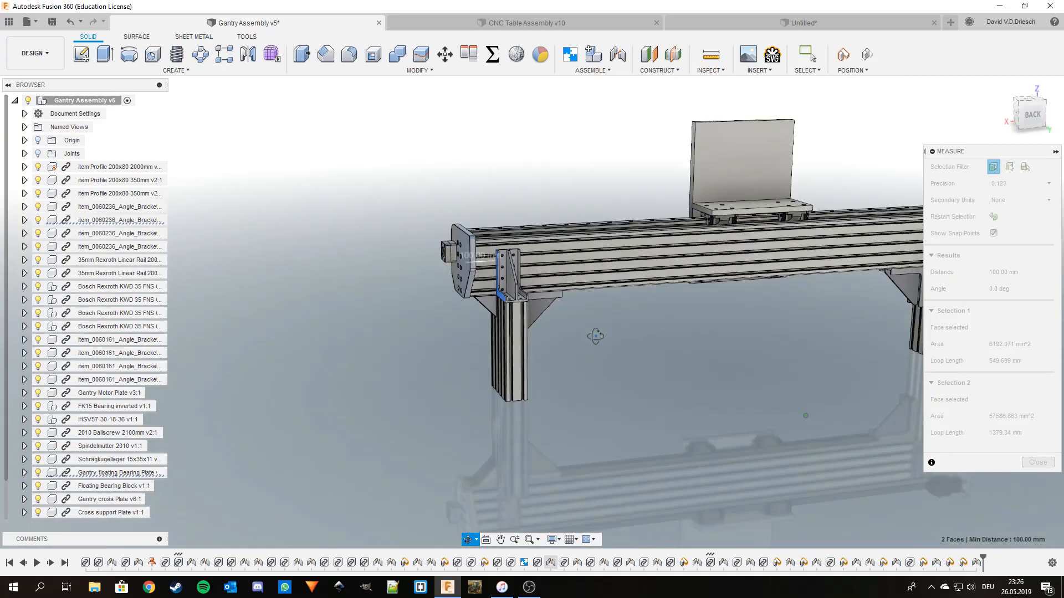
pyautogui.scroll(-3, 596, 336)
pyautogui.click(1031, 462)
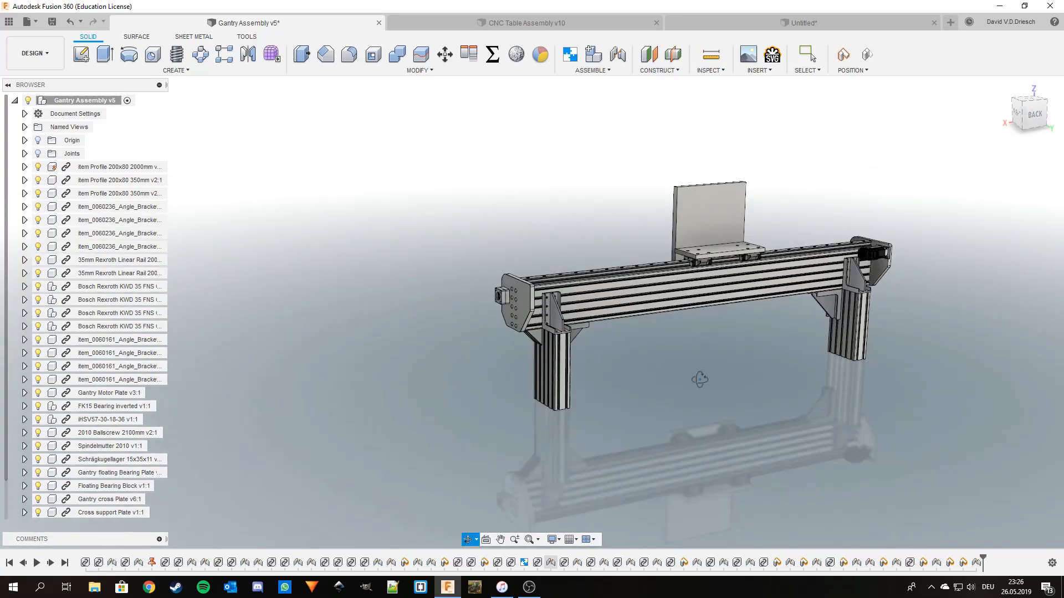
# Examine the gantry's legs, brackets and motor end plate from both sides
pyautogui.keyDown('shift'); pyautogui.moveTo(699, 379); pyautogui.dragTo(645, 381, button='middle'); pyautogui.keyUp('shift')
pyautogui.middleClick(758, 378)
pyautogui.middleClick(758, 378)
pyautogui.keyDown('shift'); pyautogui.moveTo(727, 325); pyautogui.dragTo(712, 323, button='middle'); pyautogui.keyUp('shift')
pyautogui.scroll(-3, 493, 355)
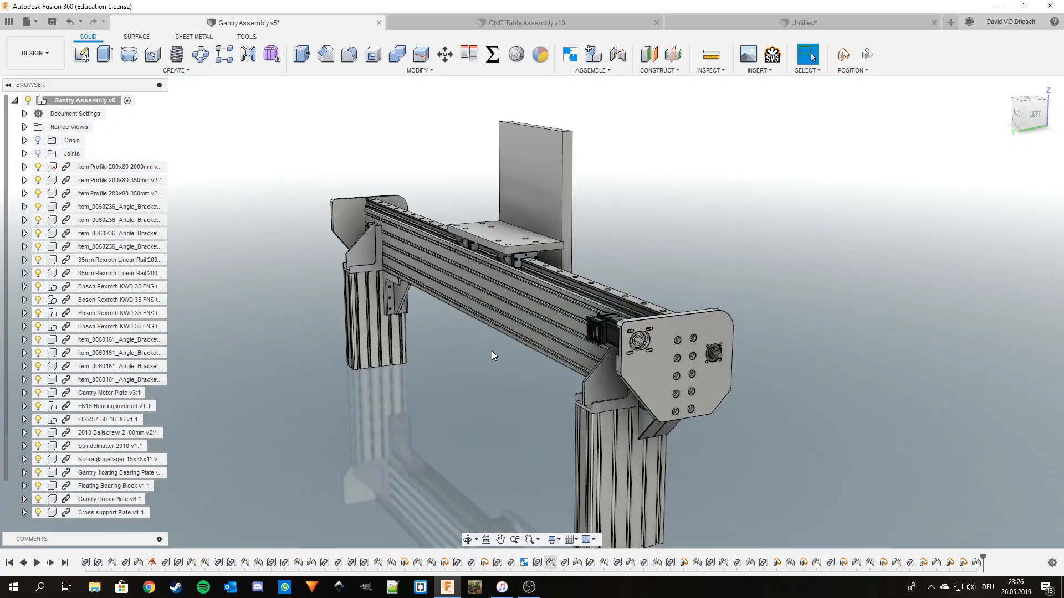
pyautogui.keyDown('shift'); pyautogui.moveTo(626, 387); pyautogui.dragTo(713, 337, button='middle'); pyautogui.keyUp('shift')
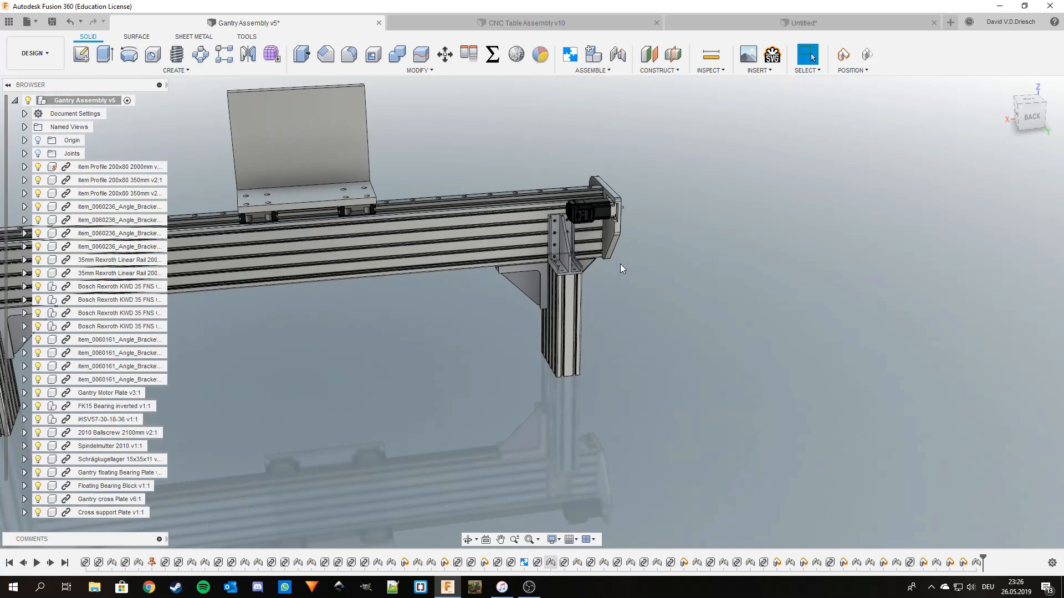
pyautogui.keyDown('shift'); pyautogui.moveTo(620, 263); pyautogui.dragTo(600, 196, button='middle'); pyautogui.keyUp('shift')
# Switch to the untitled side plate design and fillet the inner corner edge of its notch with a 3.5 mm radius
pyautogui.click(757, 25)
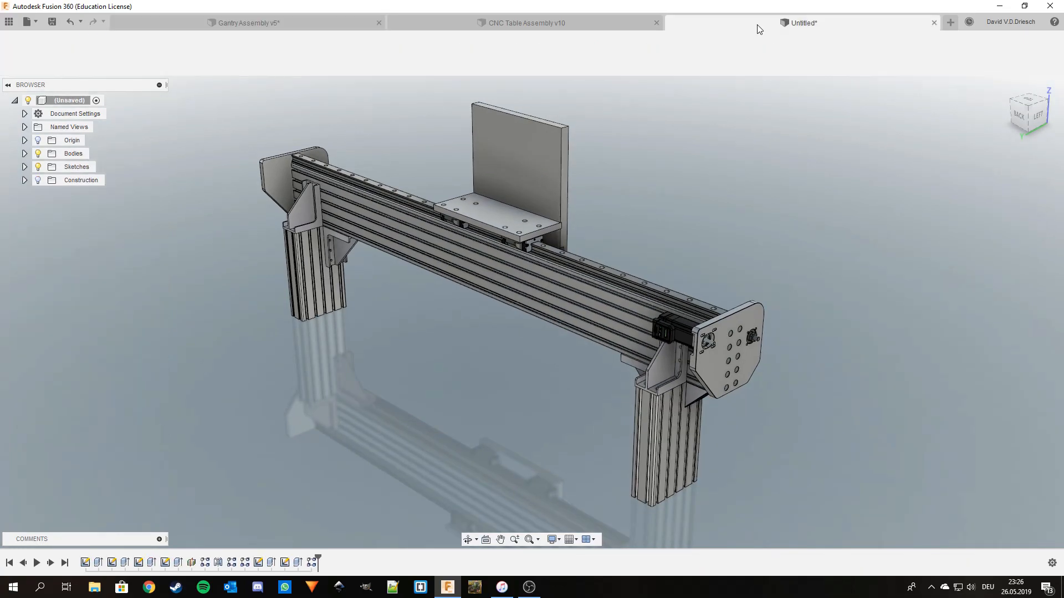
pyautogui.keyDown('shift'); pyautogui.moveTo(550, 300); pyautogui.dragTo(668, 324, button='middle'); pyautogui.keyUp('shift')
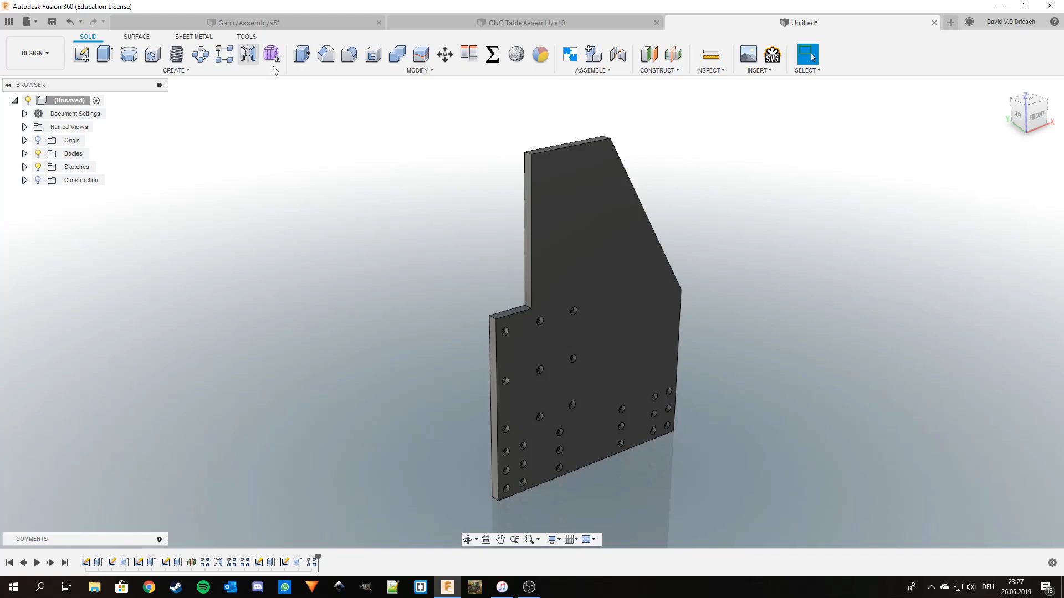
pyautogui.press('f')
pyautogui.scroll(3, 522, 302)
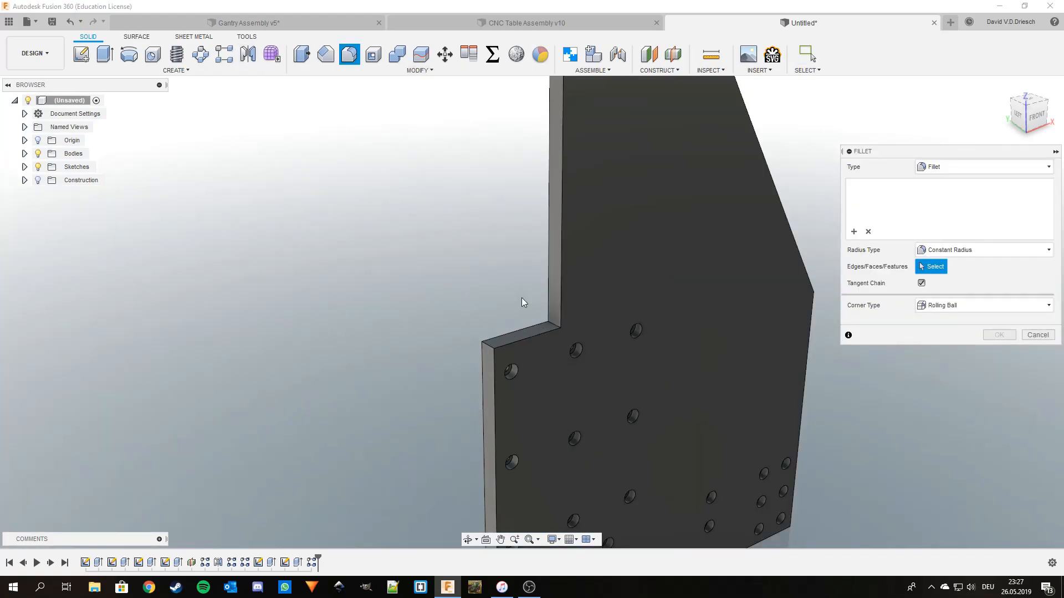
pyautogui.click(553, 323)
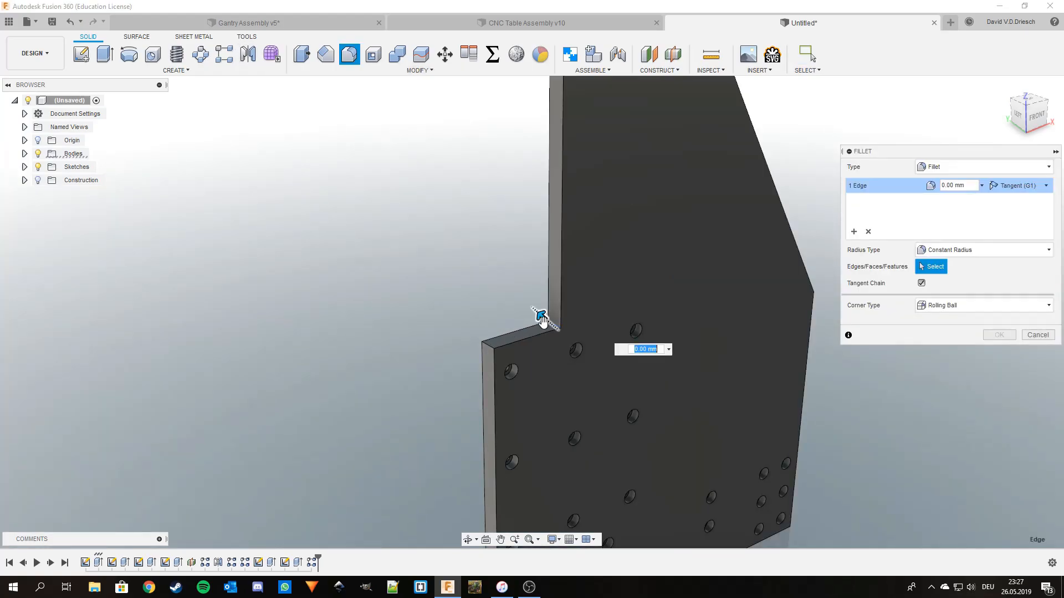
pyautogui.write('3.5')
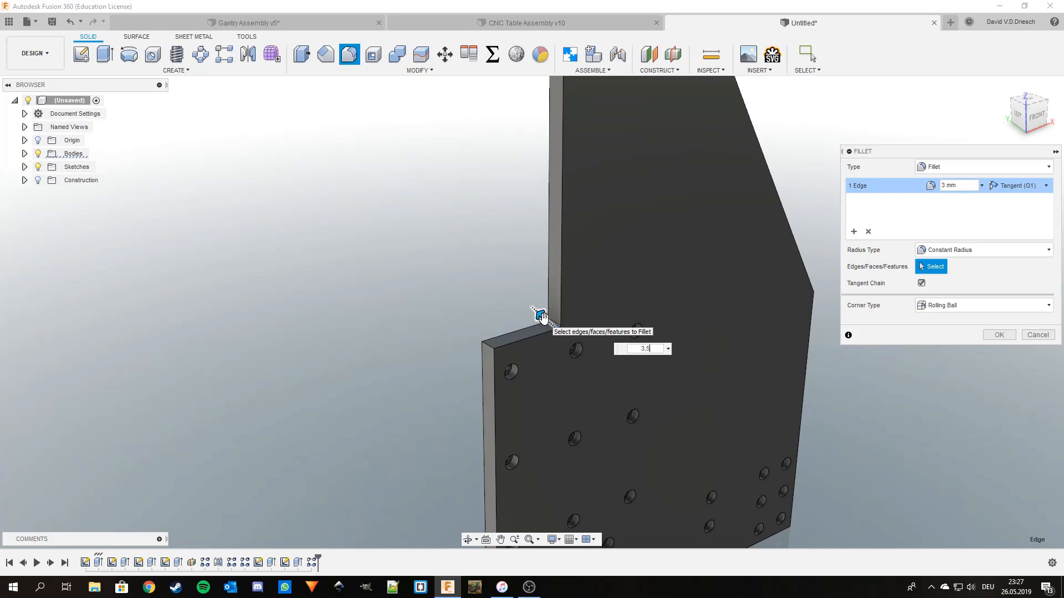
pyautogui.press('Return')
pyautogui.scroll(-2, 595, 333)
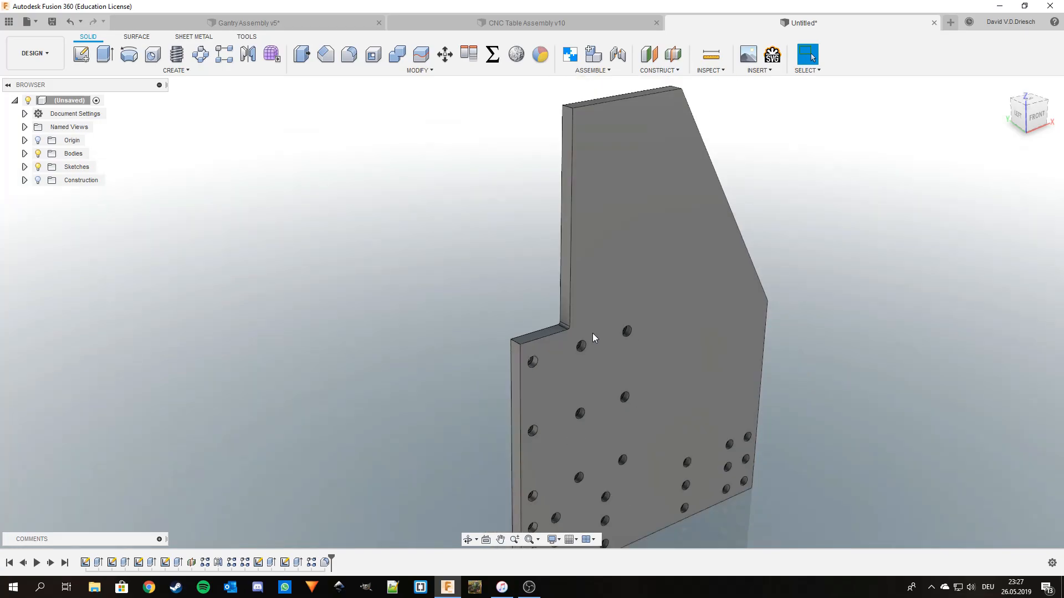
pyautogui.scroll(-1, 593, 334)
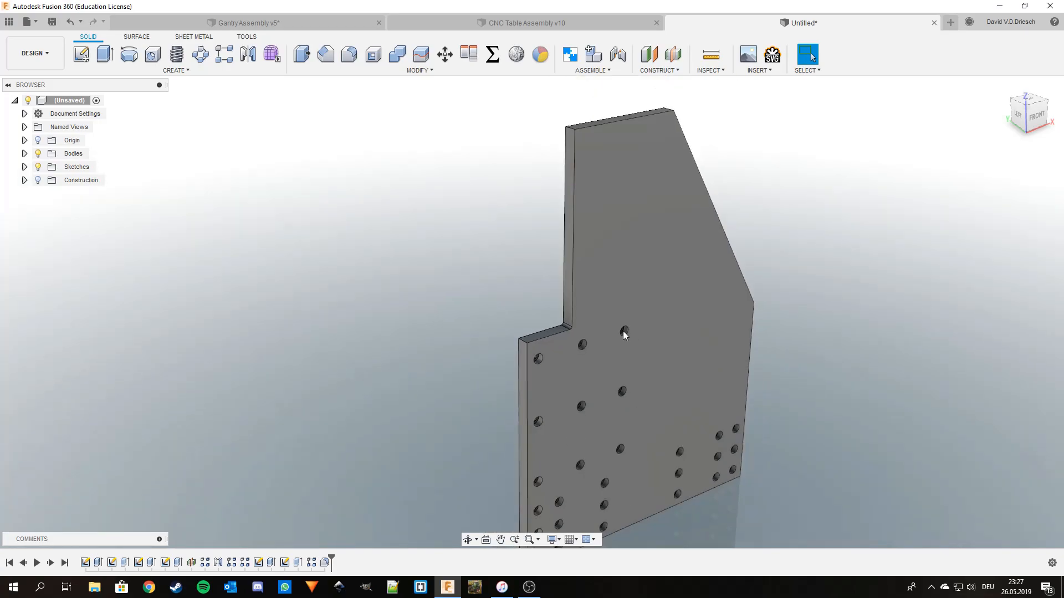
# Fillet the notch's outer corner and the plate's top corner on the same side with a 10 mm radius
pyautogui.keyDown('shift'); pyautogui.moveTo(630, 328); pyautogui.dragTo(622, 335, button='middle'); pyautogui.keyUp('shift')
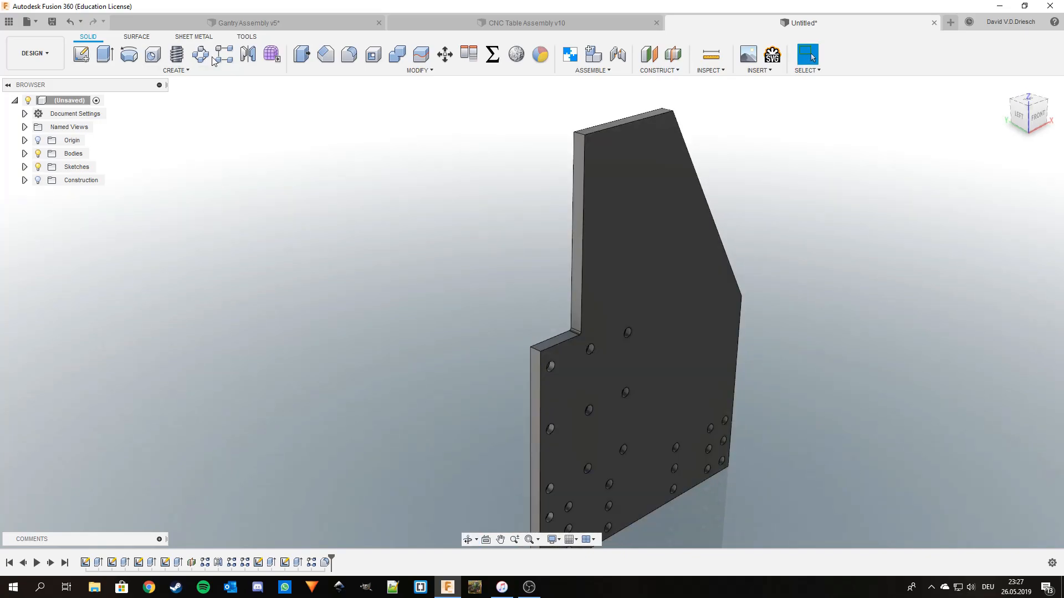
pyautogui.click(349, 53)
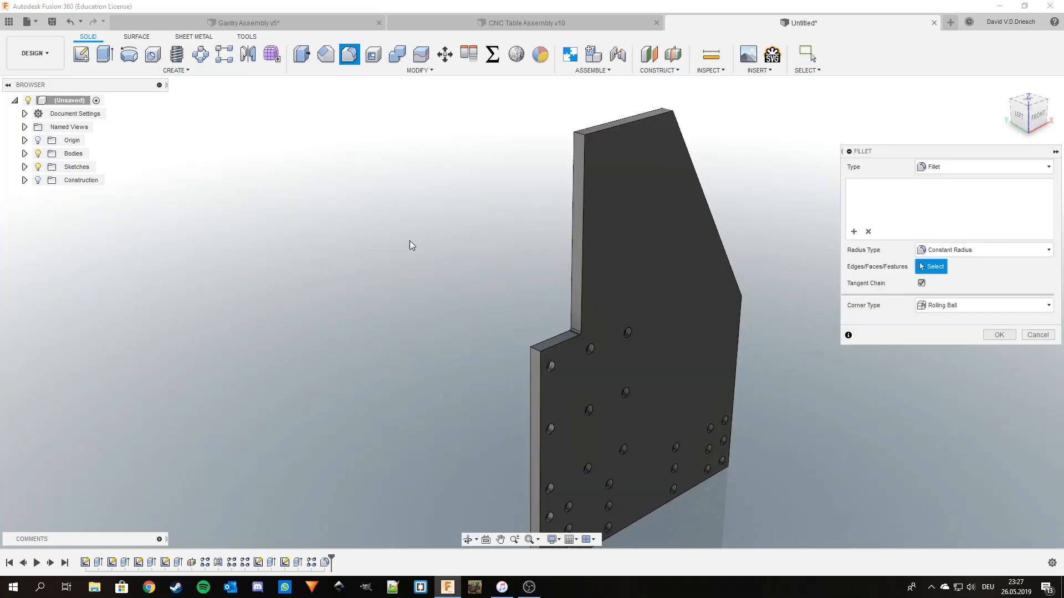
pyautogui.click(537, 350)
pyautogui.keyDown('shift'); pyautogui.moveTo(537, 350); pyautogui.dragTo(548, 254, button='middle'); pyautogui.keyUp('shift')
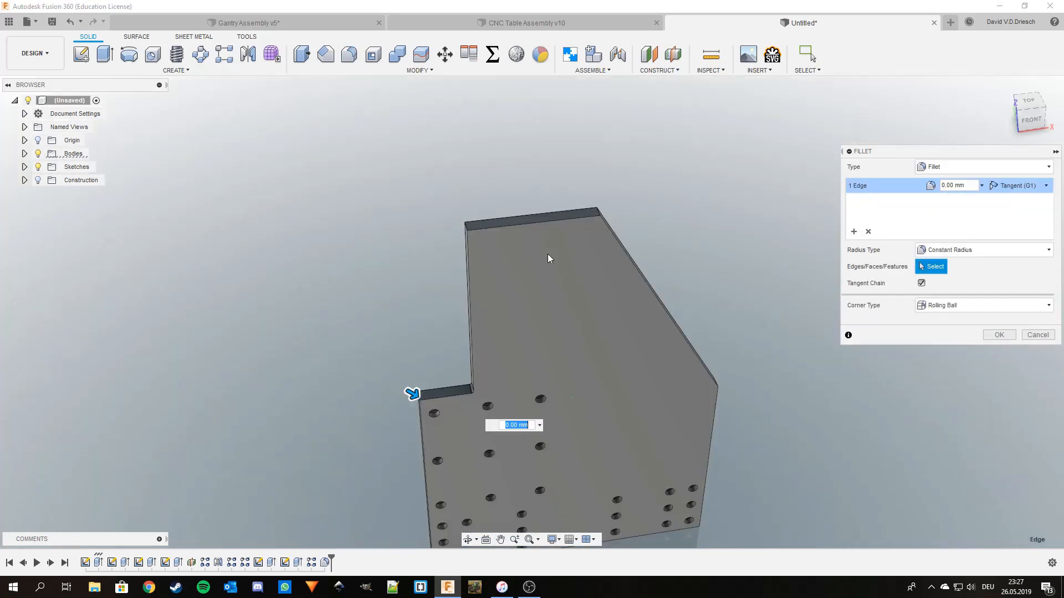
pyautogui.click(465, 231)
pyautogui.scroll(3, 467, 227)
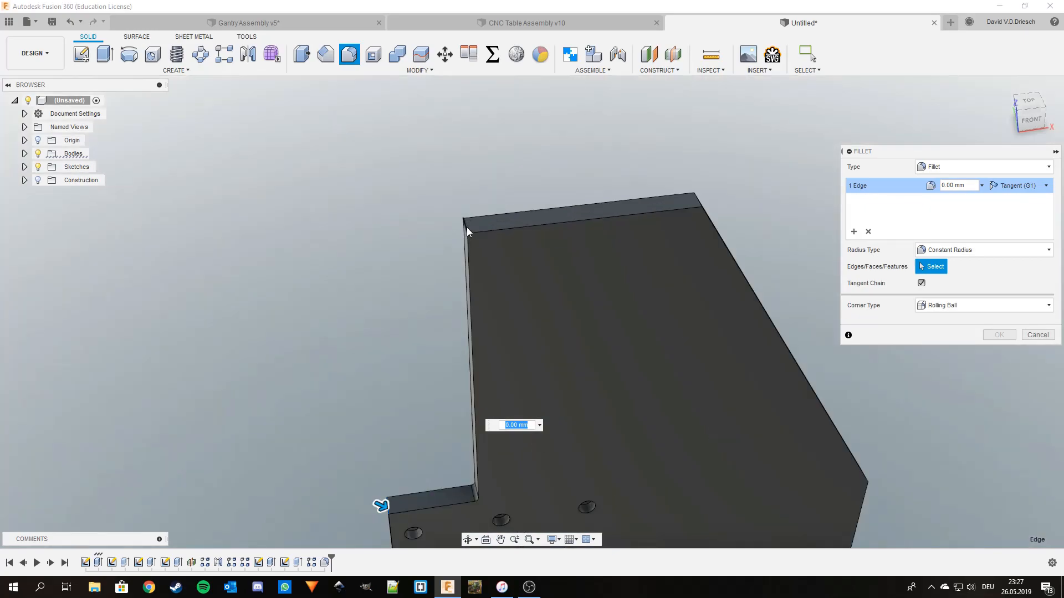
pyautogui.moveTo(466, 231); pyautogui.dragTo(470, 233)
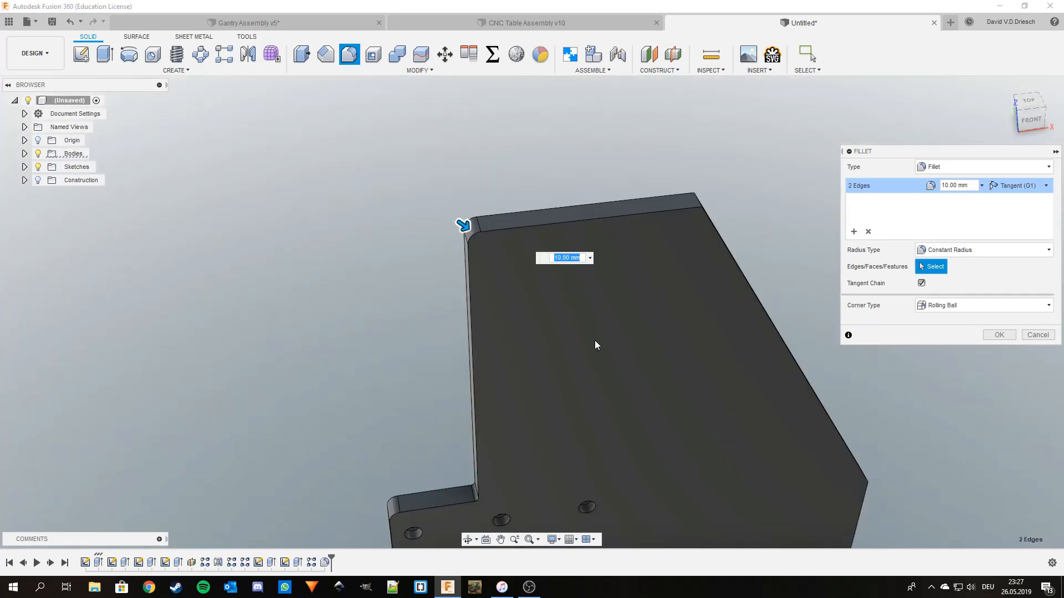
pyautogui.scroll(-2, 597, 343)
pyautogui.click(998, 335)
# Fillet the corner edges at both ends of the plate's sloped side with a 100 mm radius
pyautogui.rightClick(809, 222)
pyautogui.click(803, 179)
pyautogui.click(667, 235)
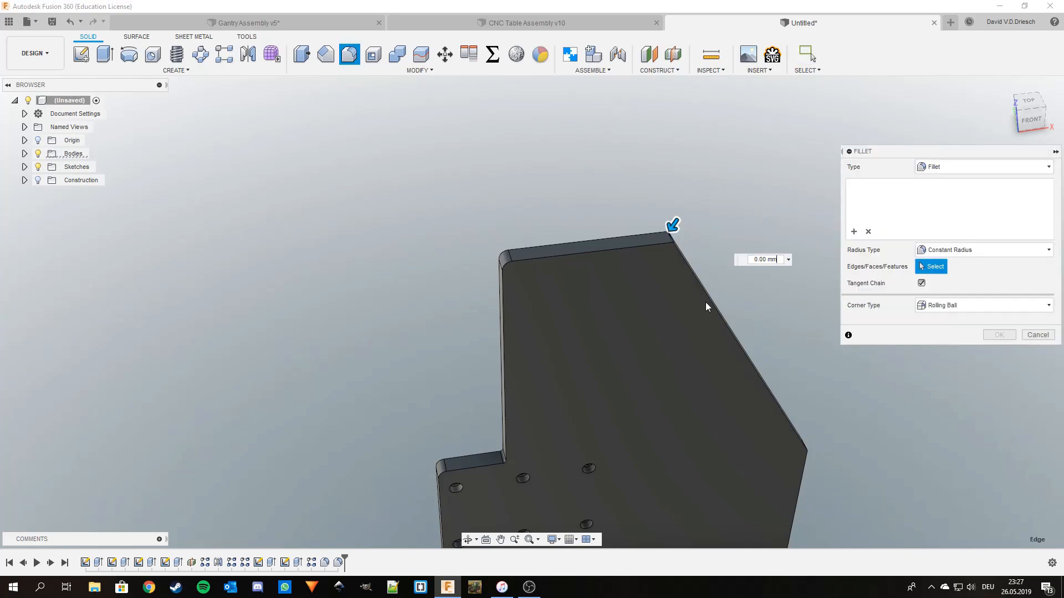
pyautogui.keyDown('shift'); pyautogui.moveTo(819, 480); pyautogui.dragTo(814, 451, button='middle'); pyautogui.keyUp('shift')
pyautogui.click(813, 451)
pyautogui.moveTo(817, 450); pyautogui.dragTo(819, 451)
pyautogui.write('100')
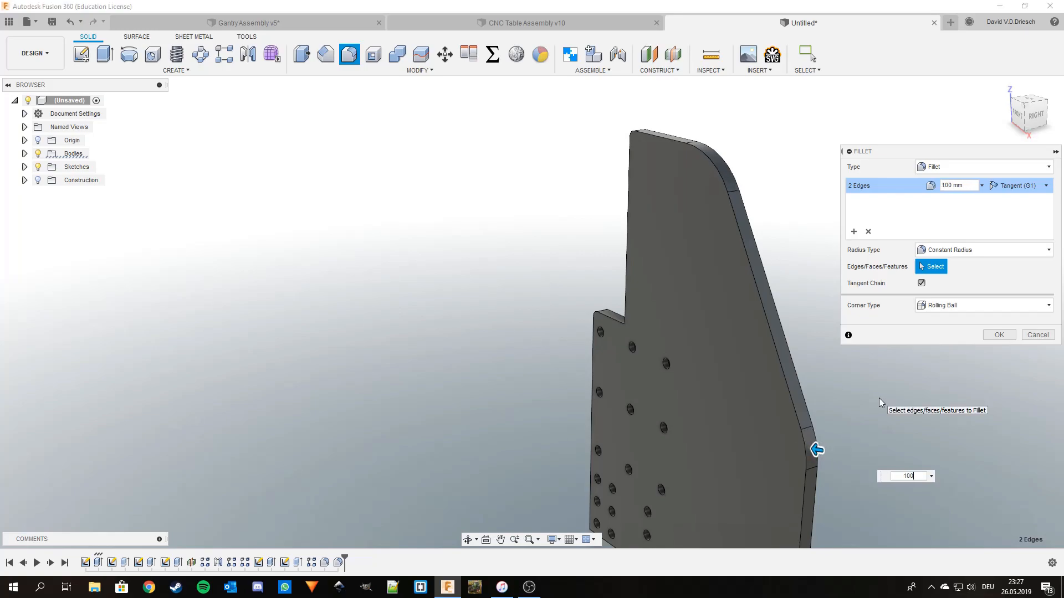
pyautogui.press('Return')
pyautogui.scroll(-2, 673, 351)
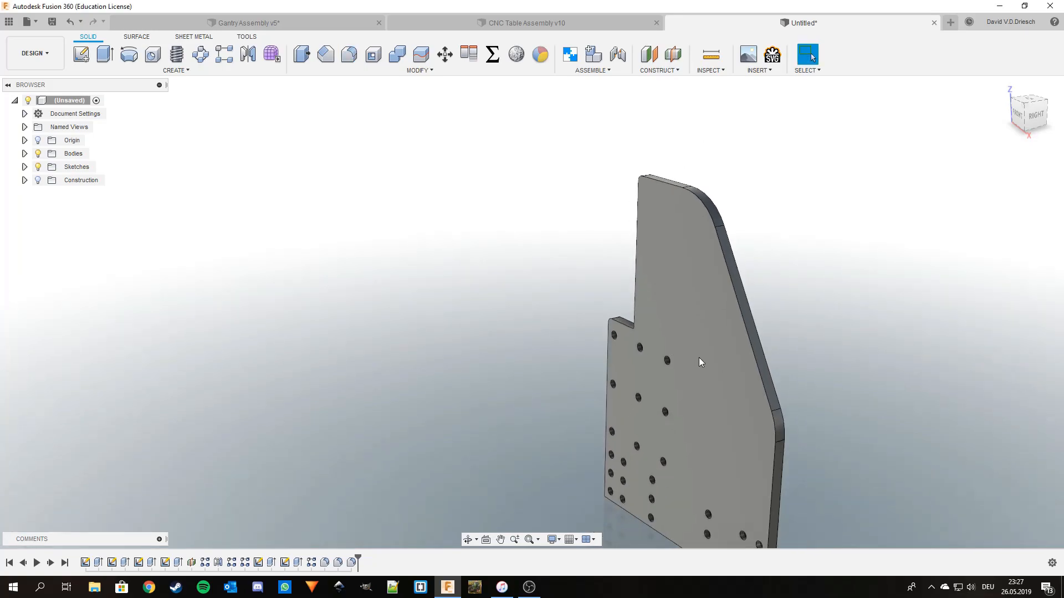
# Chamfer the plate's notched and sloped outline on the front face and the rims of all its holes by an equal distance of 0.75 mm
pyautogui.moveTo(701, 361); pyautogui.dragTo(637, 327, button='middle')
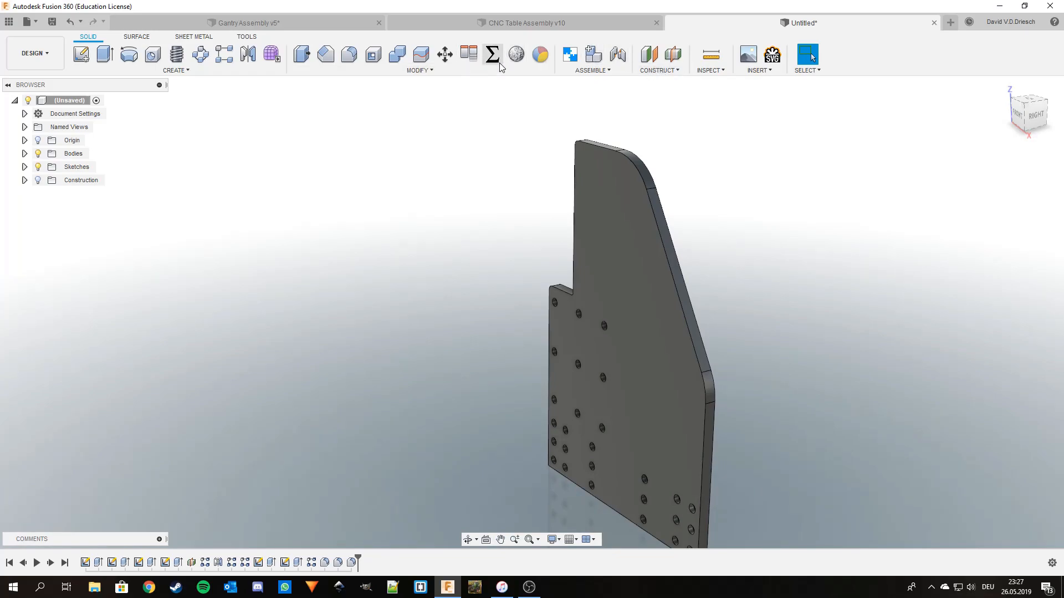
pyautogui.click(329, 58)
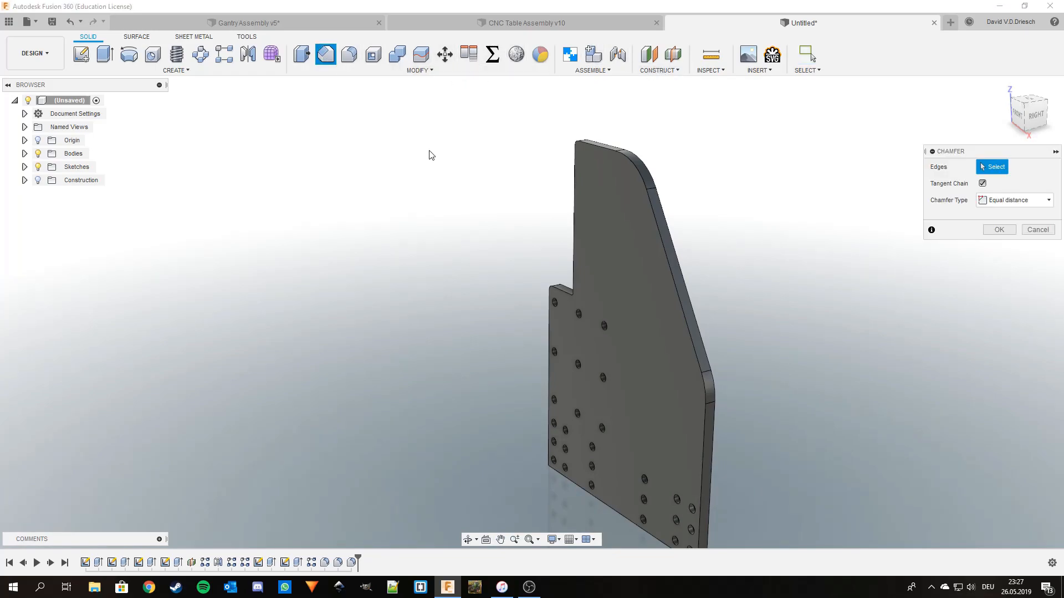
pyautogui.click(669, 267)
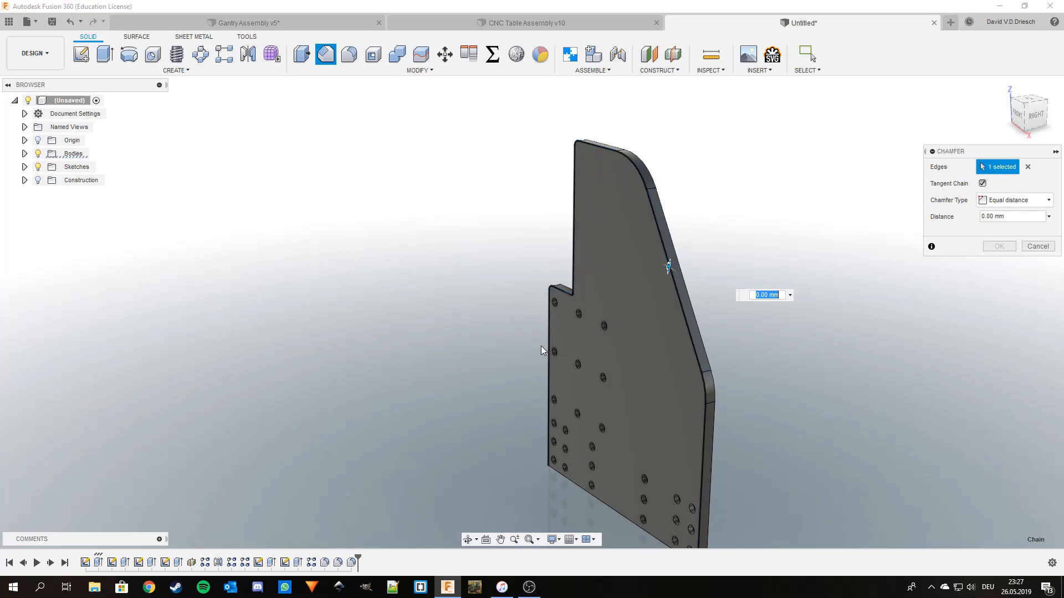
pyautogui.scroll(3, 551, 327)
pyautogui.scroll(5, 590, 323)
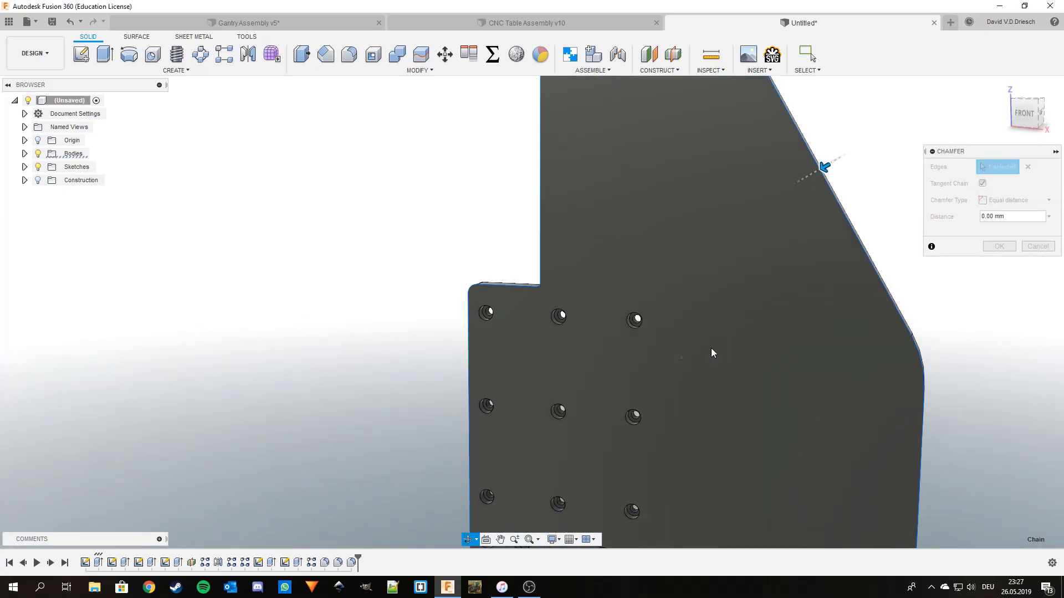
pyautogui.click(644, 324)
pyautogui.click(550, 319)
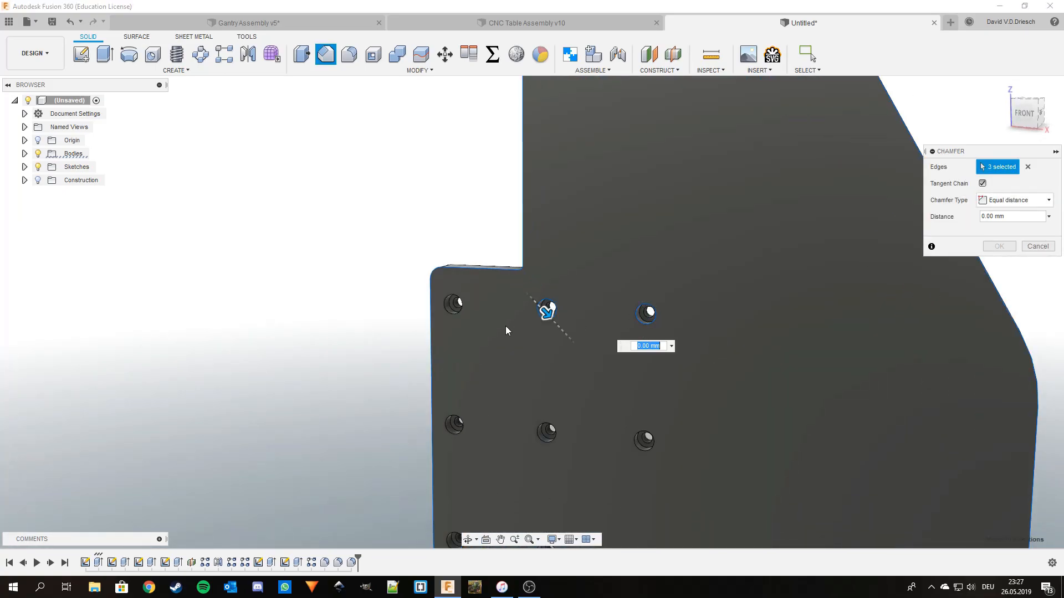
pyautogui.click(454, 314)
pyautogui.click(453, 422)
pyautogui.click(547, 431)
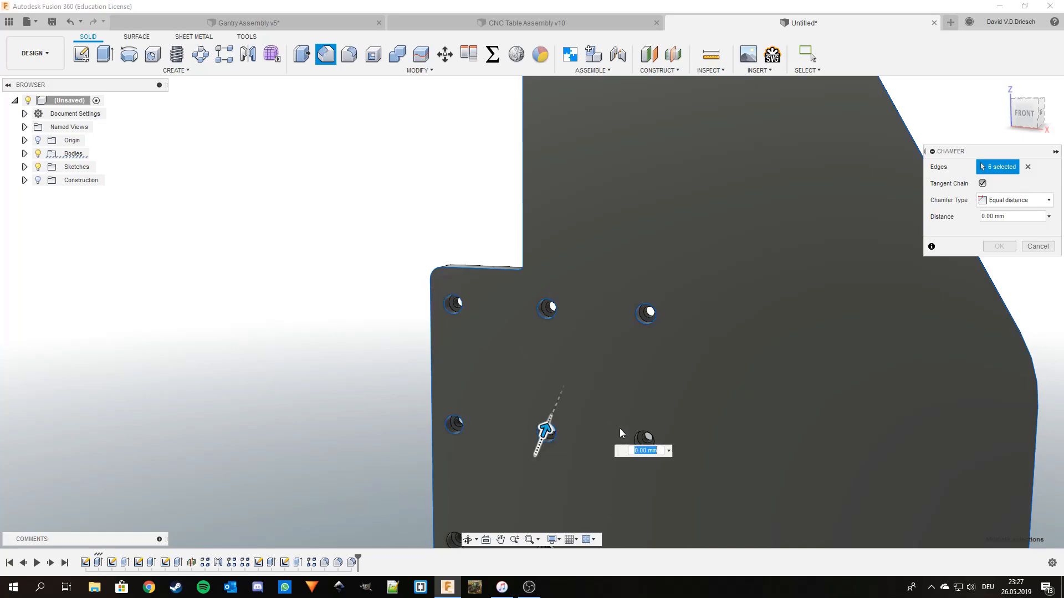
pyautogui.click(645, 440)
pyautogui.moveTo(538, 387); pyautogui.dragTo(502, 140, button='middle')
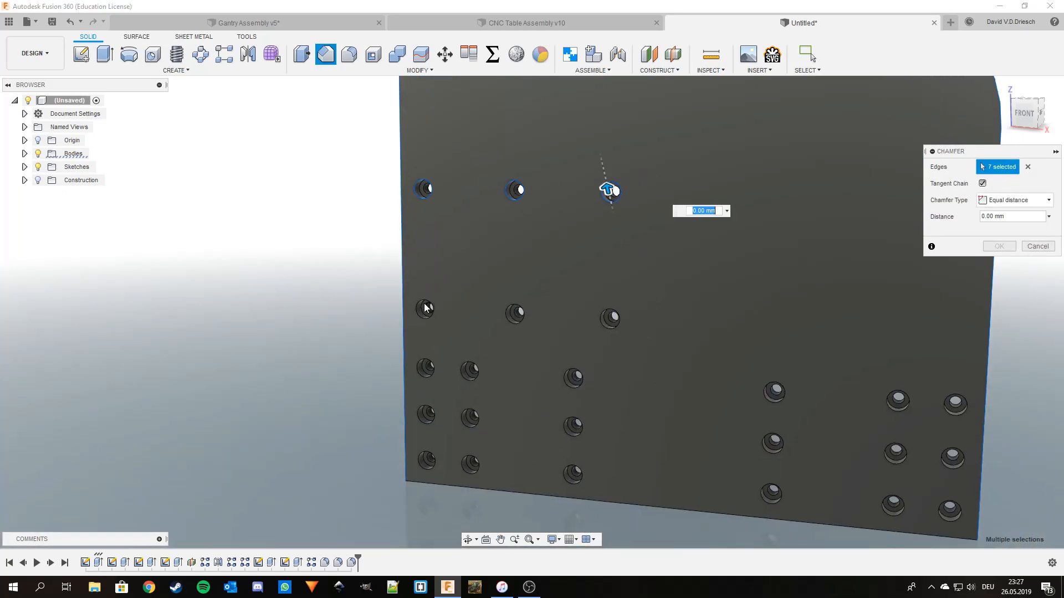
pyautogui.click(426, 308)
pyautogui.click(504, 323)
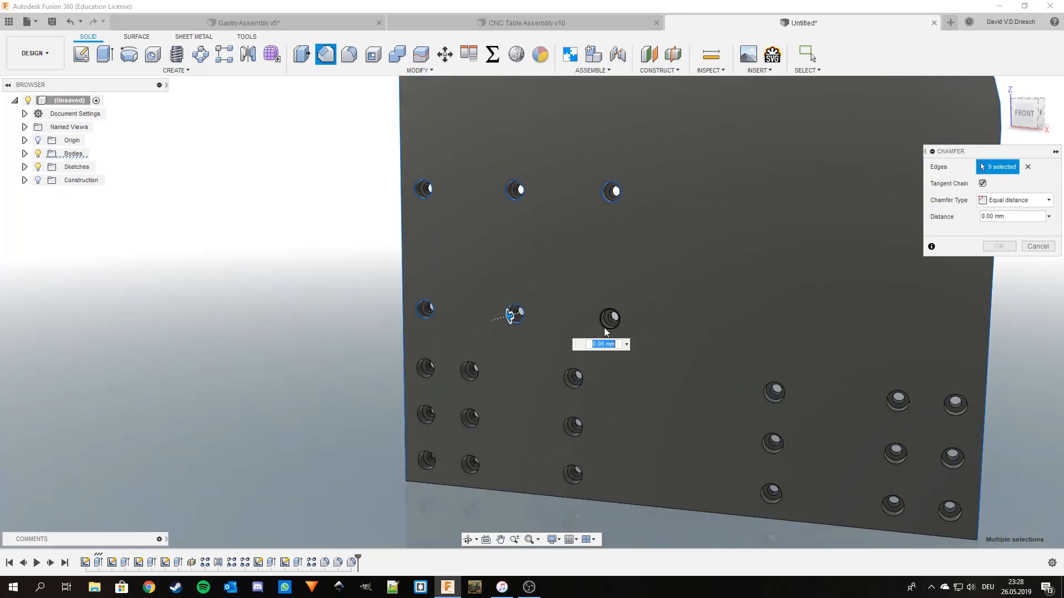
pyautogui.click(604, 328)
pyautogui.click(433, 370)
pyautogui.click(472, 374)
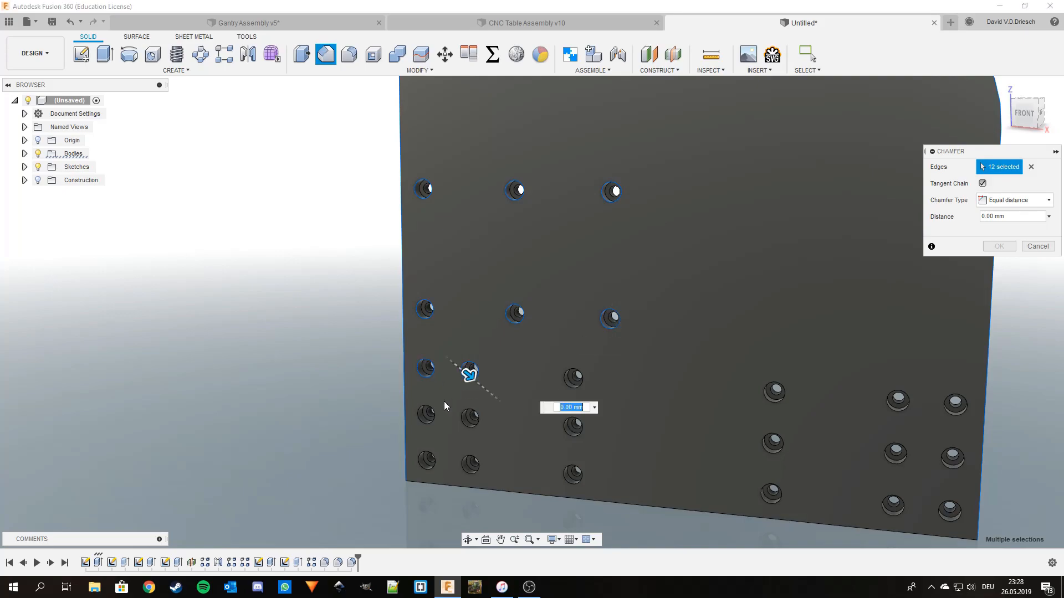
pyautogui.click(431, 417)
pyautogui.click(462, 423)
pyautogui.click(443, 465)
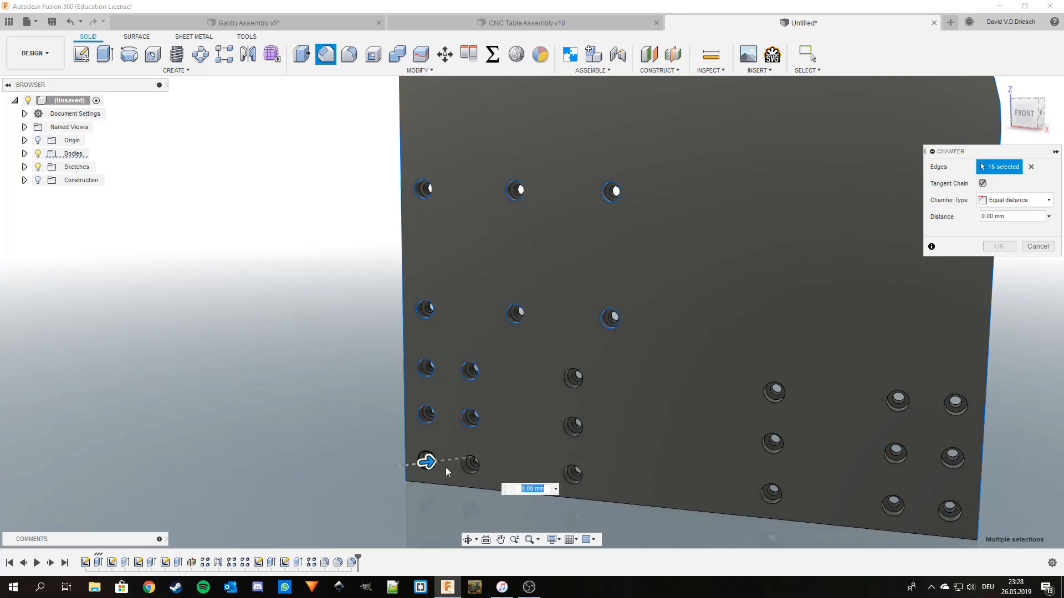
pyautogui.click(471, 470)
pyautogui.click(573, 477)
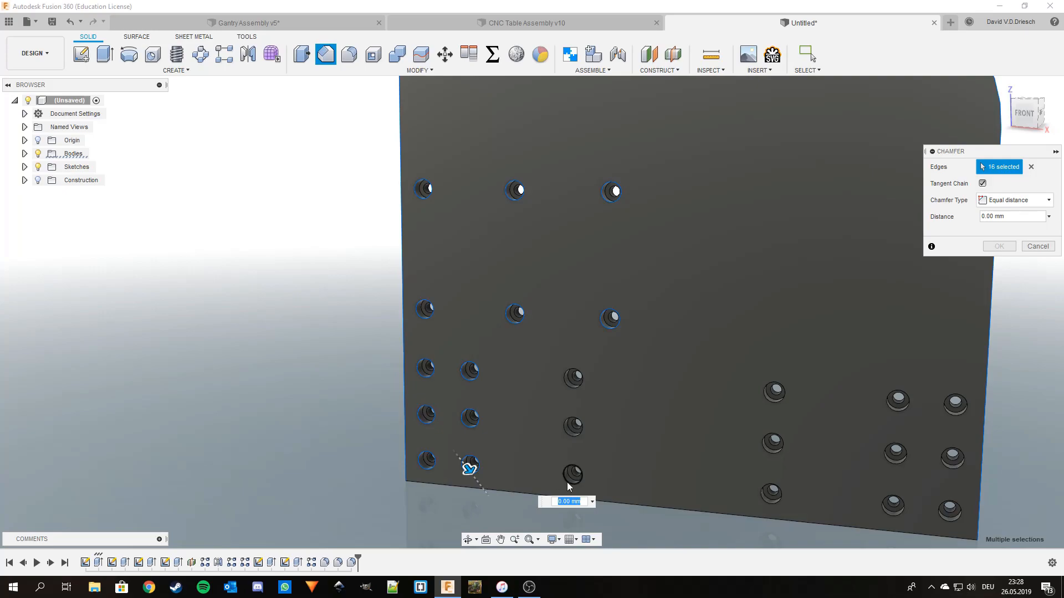
pyautogui.click(571, 427)
pyautogui.click(572, 380)
pyautogui.click(766, 396)
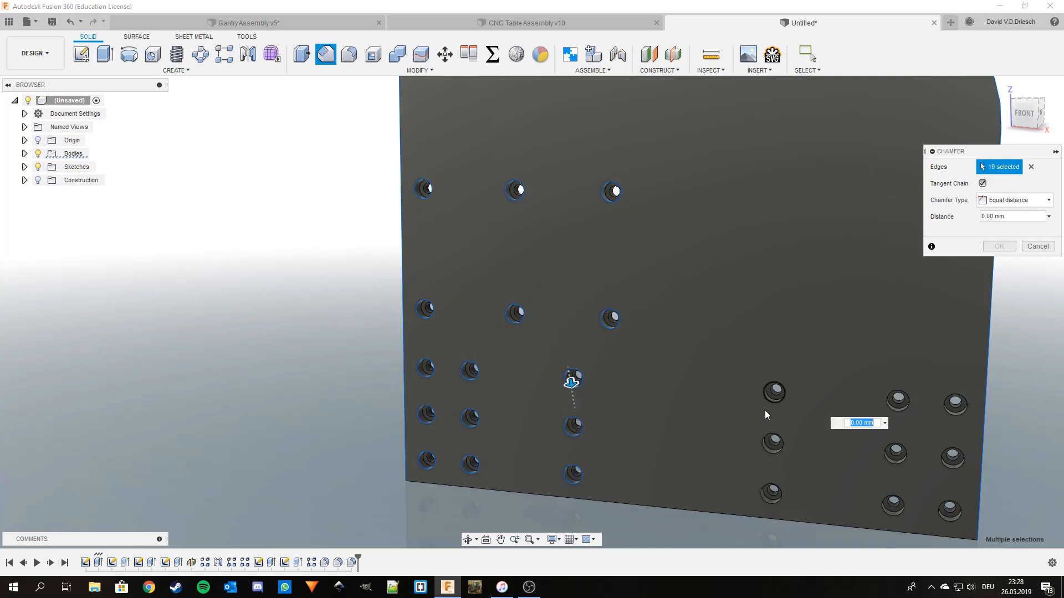
pyautogui.click(766, 442)
pyautogui.click(765, 492)
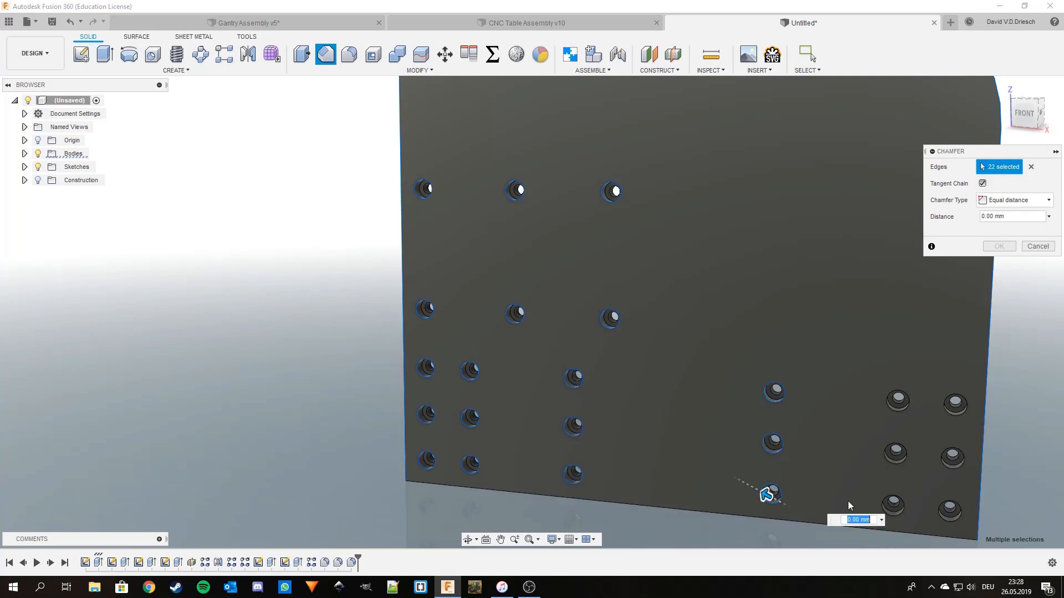
pyautogui.click(894, 508)
pyautogui.click(950, 513)
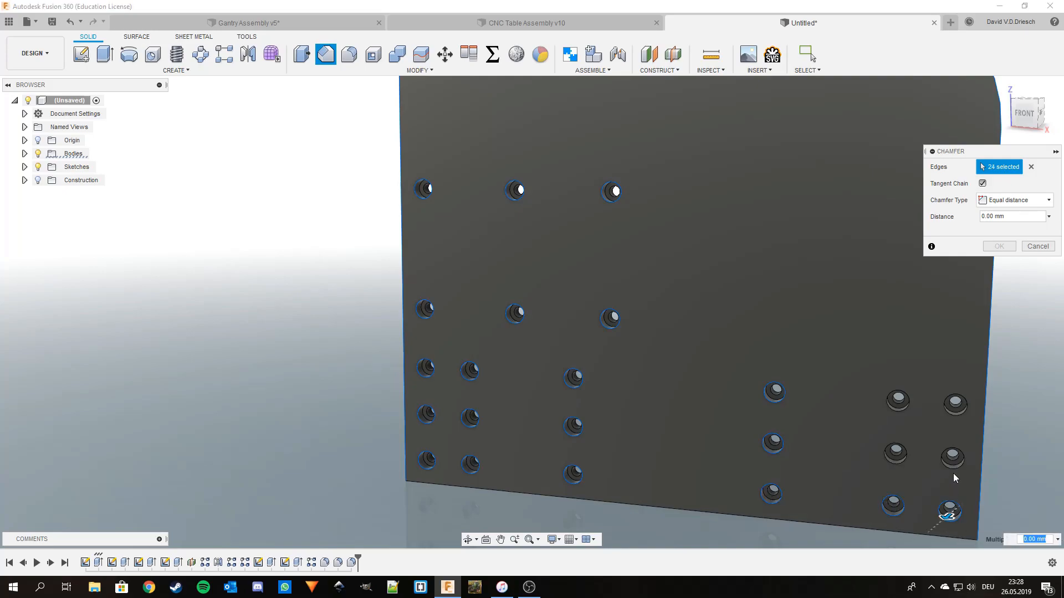
pyautogui.click(951, 461)
pyautogui.click(894, 457)
pyautogui.click(897, 405)
pyautogui.click(945, 413)
pyautogui.scroll(-2, 924, 408)
pyautogui.write('0,75')
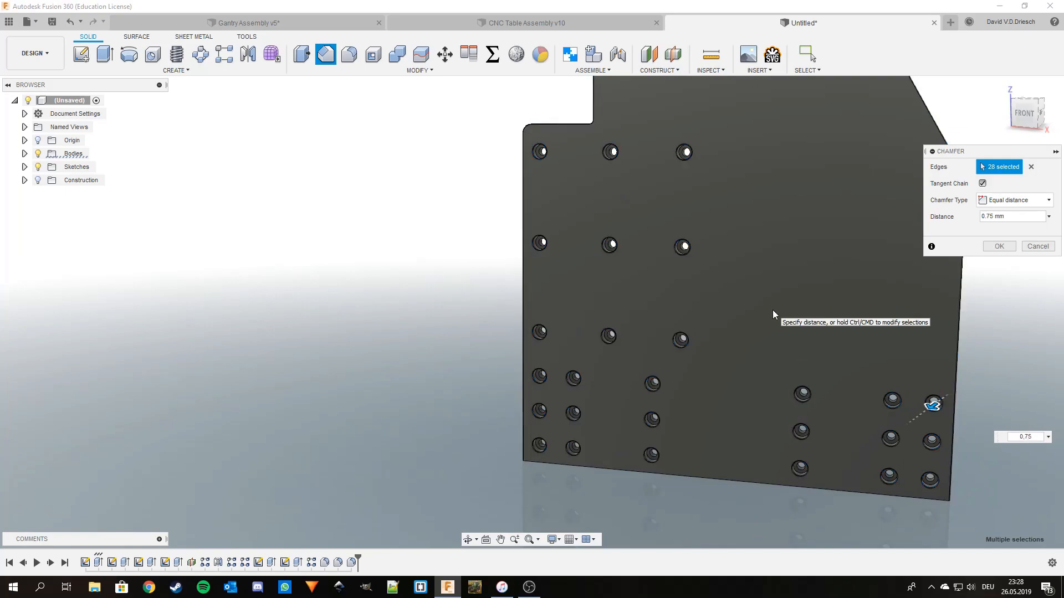
pyautogui.press('Return')
pyautogui.scroll(-1, 766, 252)
pyautogui.keyDown('shift'); pyautogui.moveTo(766, 252); pyautogui.dragTo(693, 341, button='middle'); pyautogui.keyUp('shift')
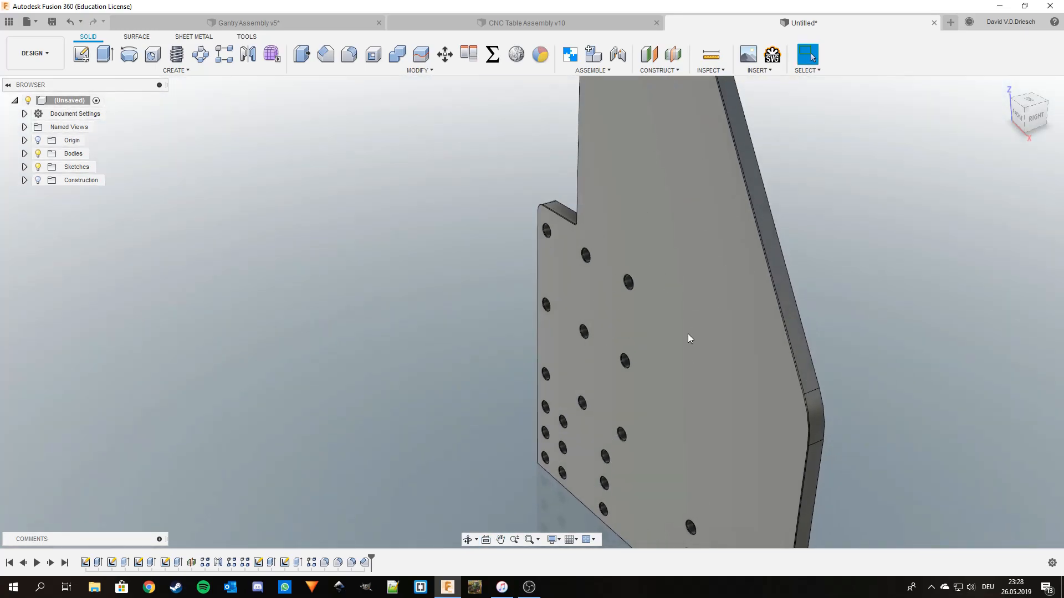
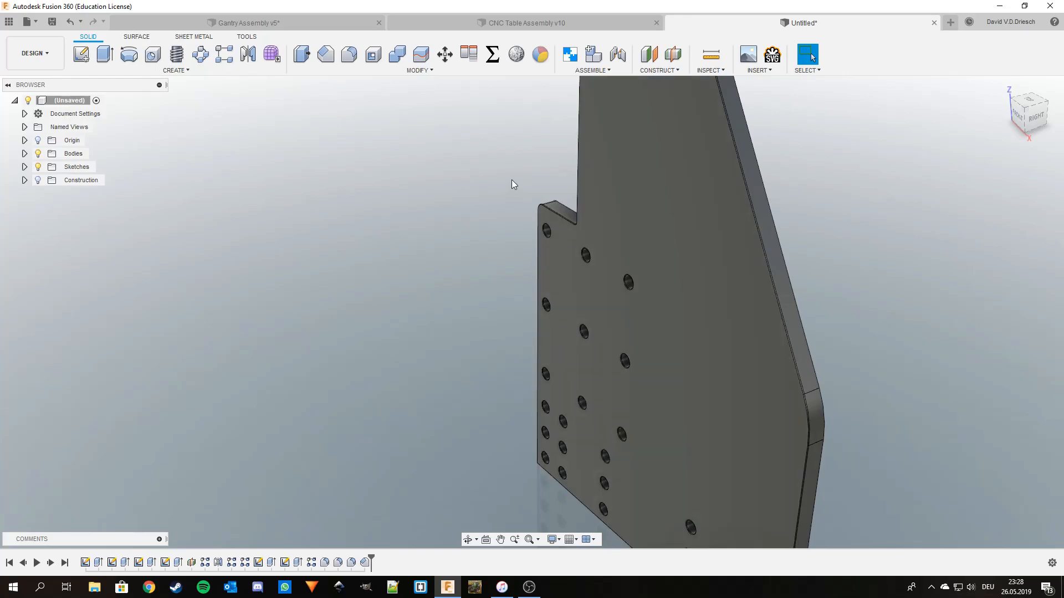
# Apply the favourite Aluminum - Satin appearance to the plate body
pyautogui.click(540, 54)
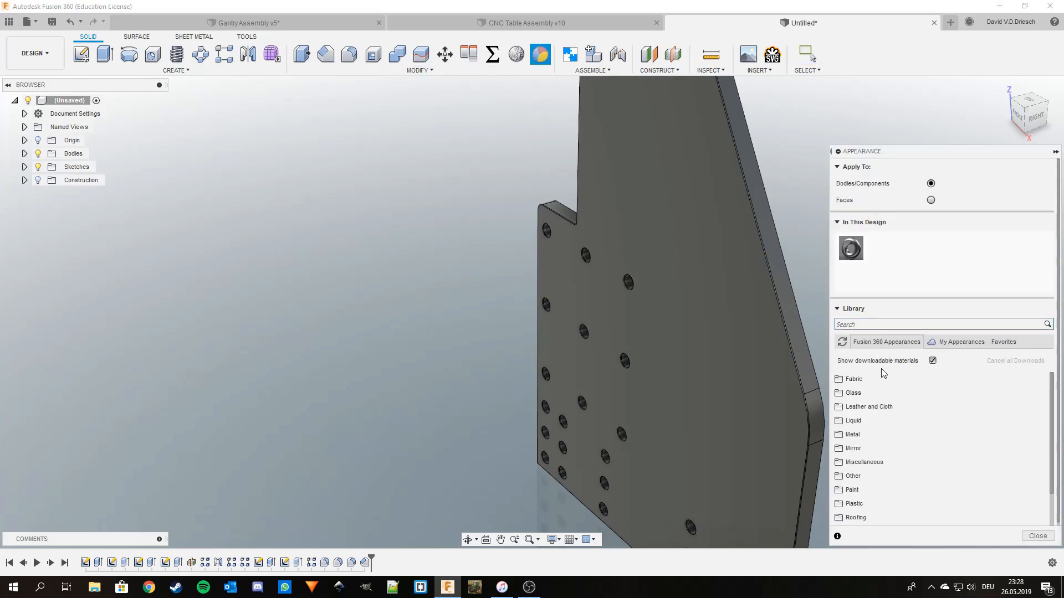
pyautogui.click(1000, 342)
pyautogui.moveTo(848, 366); pyautogui.dragTo(682, 361)
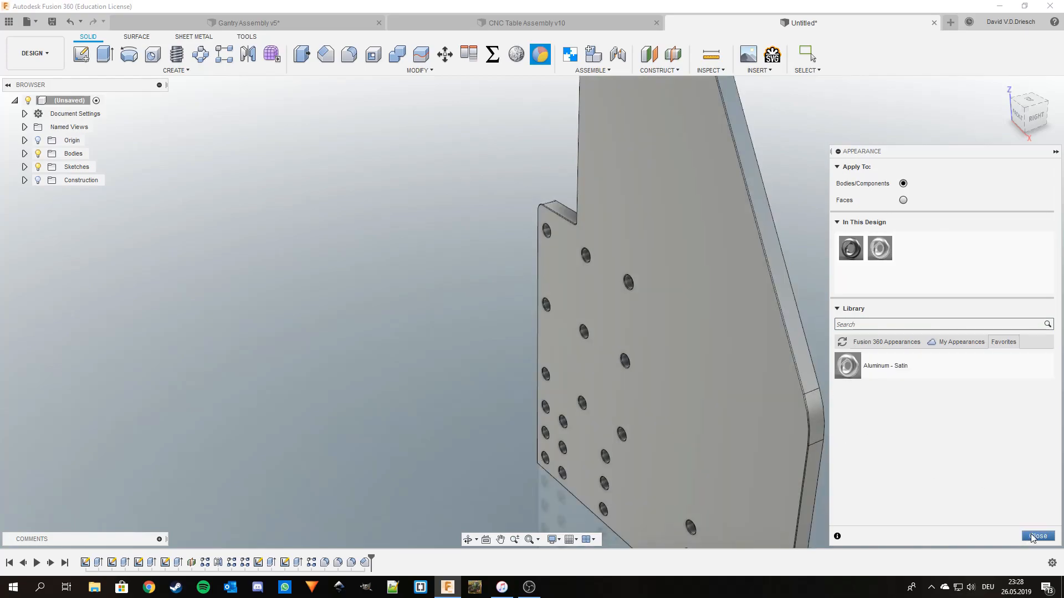
pyautogui.click(1038, 536)
pyautogui.scroll(-3, 712, 335)
pyautogui.moveTo(711, 331); pyautogui.dragTo(677, 318, button='middle')
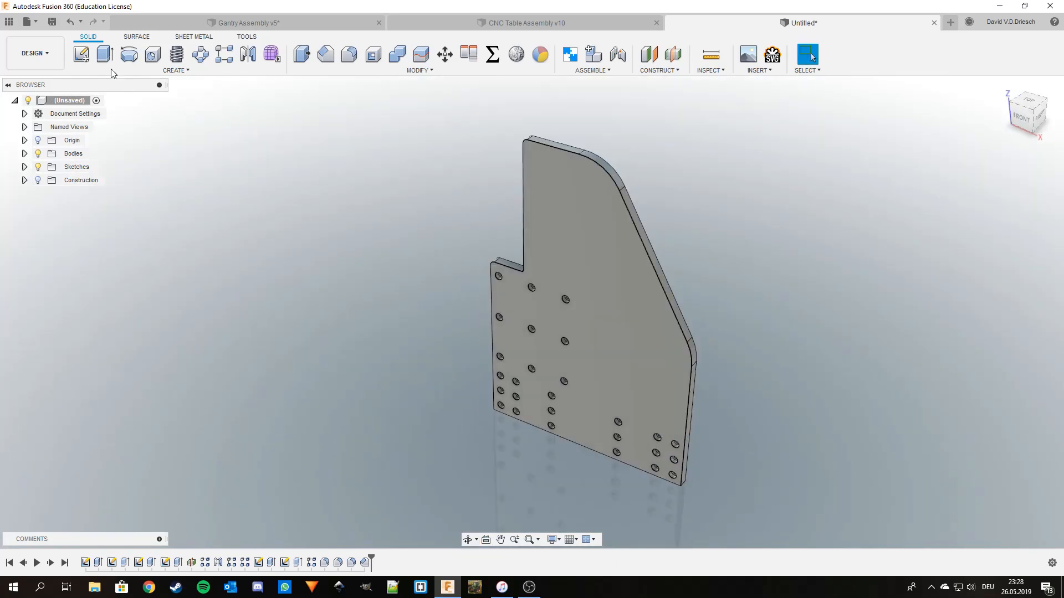
# Save the design as "Left Gantry Riser Plate" in the Aluminum Plates folder of the CNC Router project
pyautogui.click(51, 24)
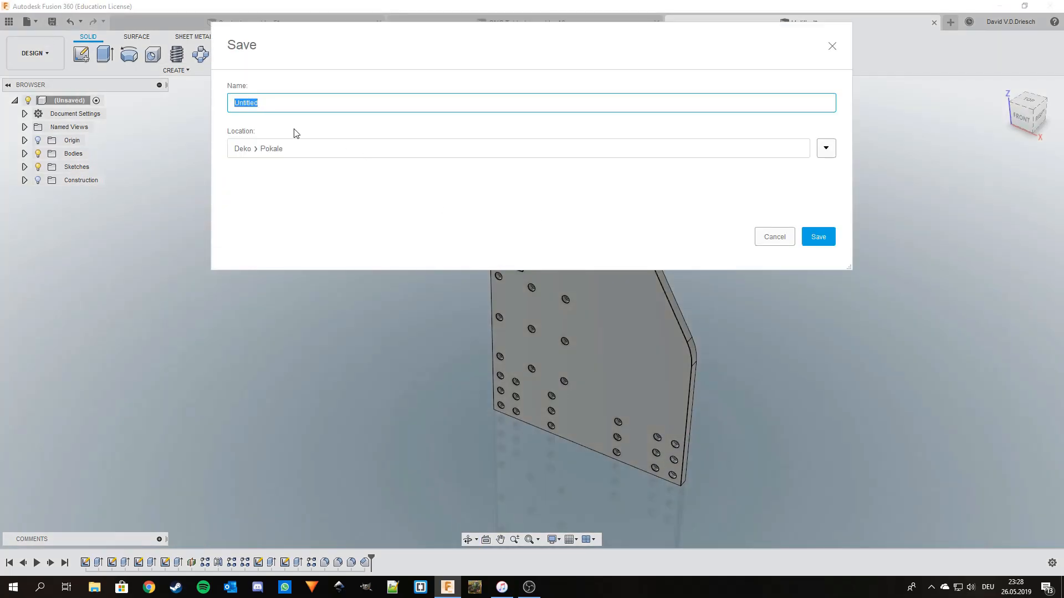
pyautogui.click(826, 148)
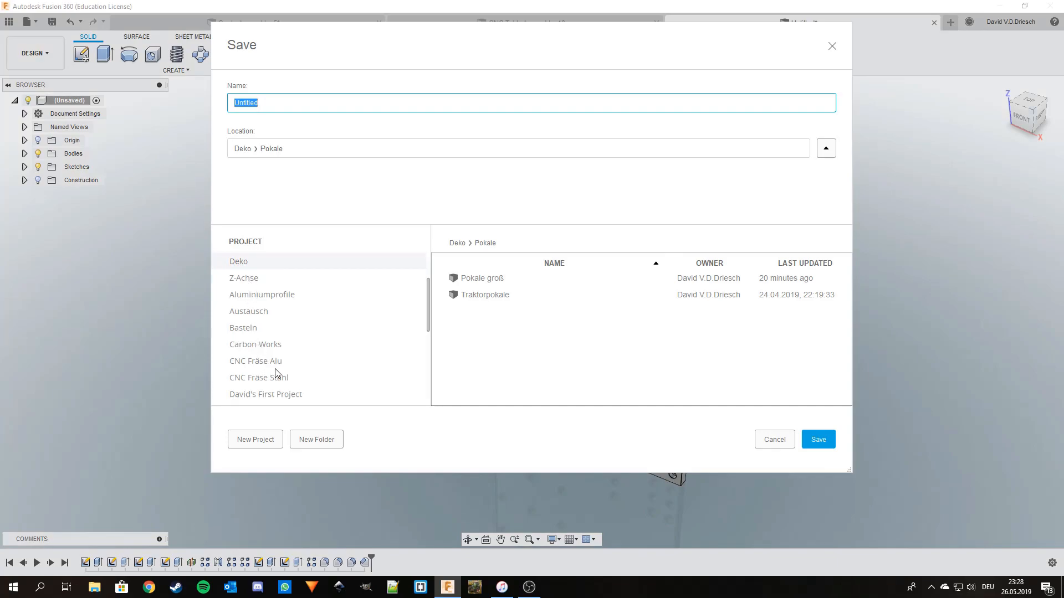
pyautogui.scroll(-1, 268, 371)
pyautogui.scroll(2, 266, 357)
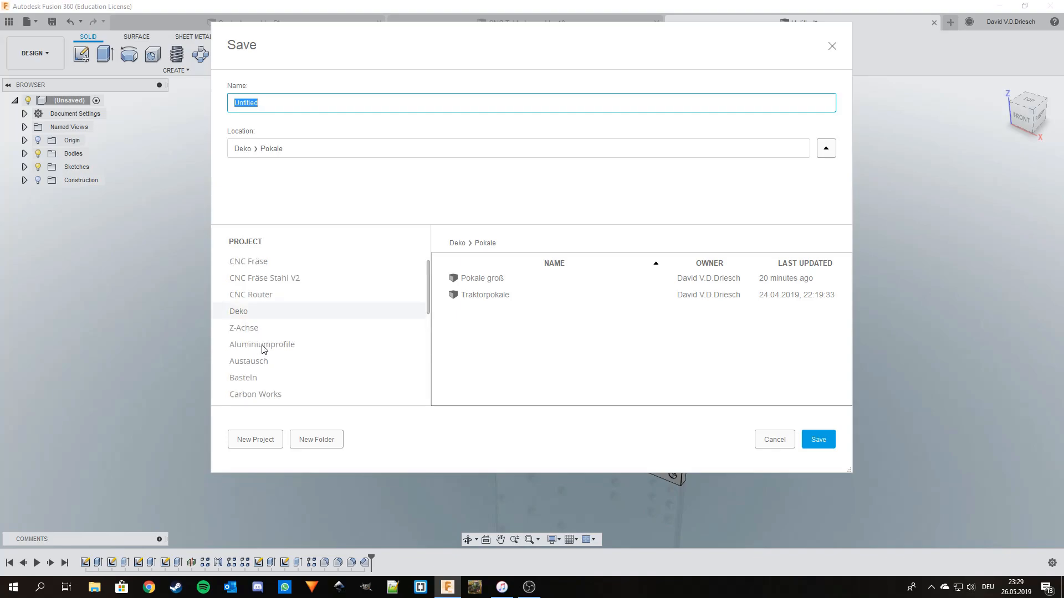
pyautogui.click(262, 296)
pyautogui.doubleClick(506, 296)
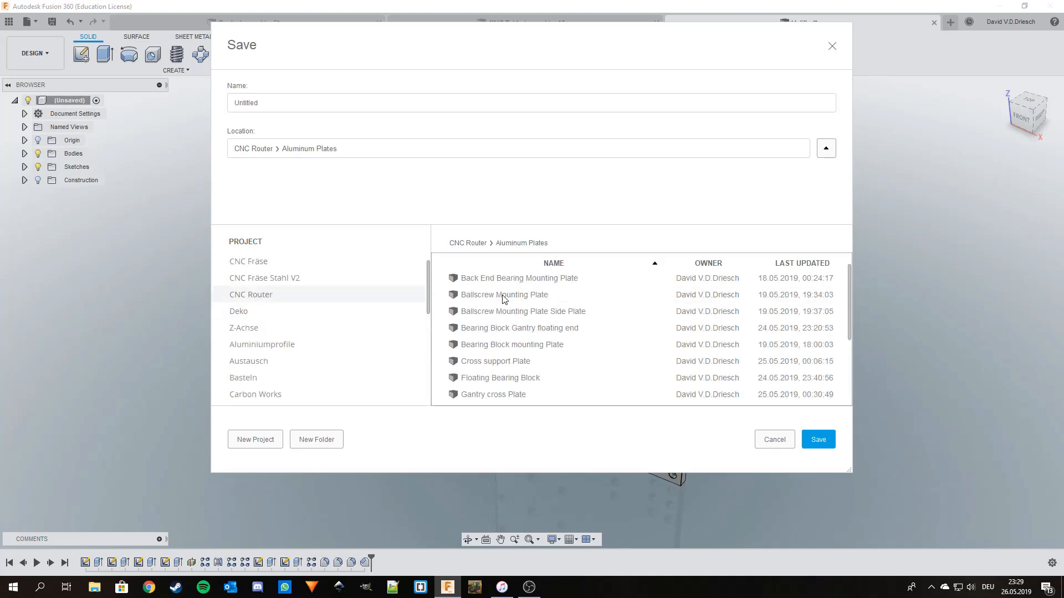
pyautogui.doubleClick(280, 103)
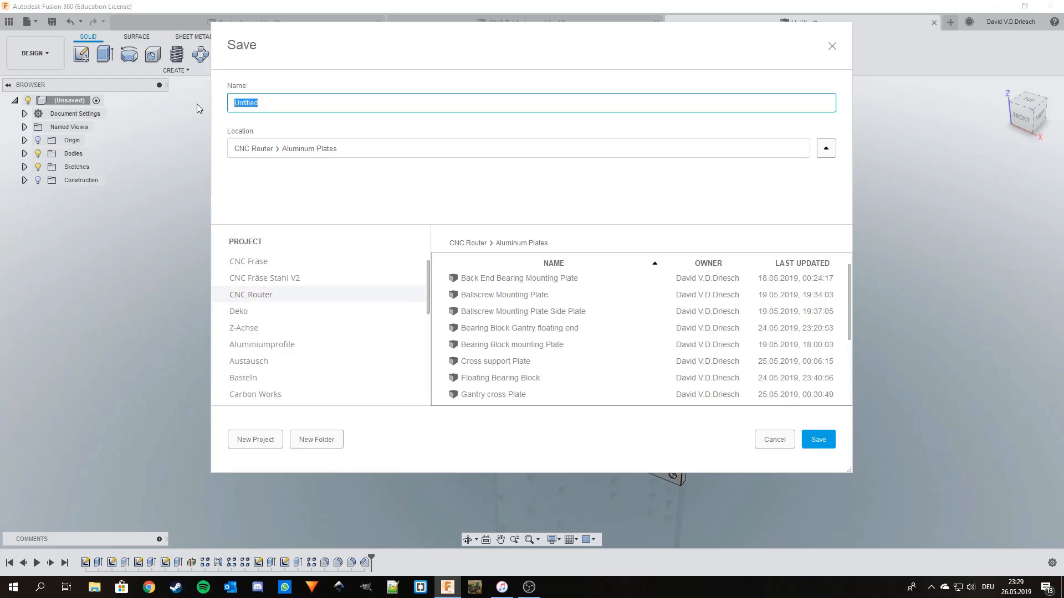
pyautogui.write('Left Gantry Riser Plate')
pyautogui.click(812, 439)
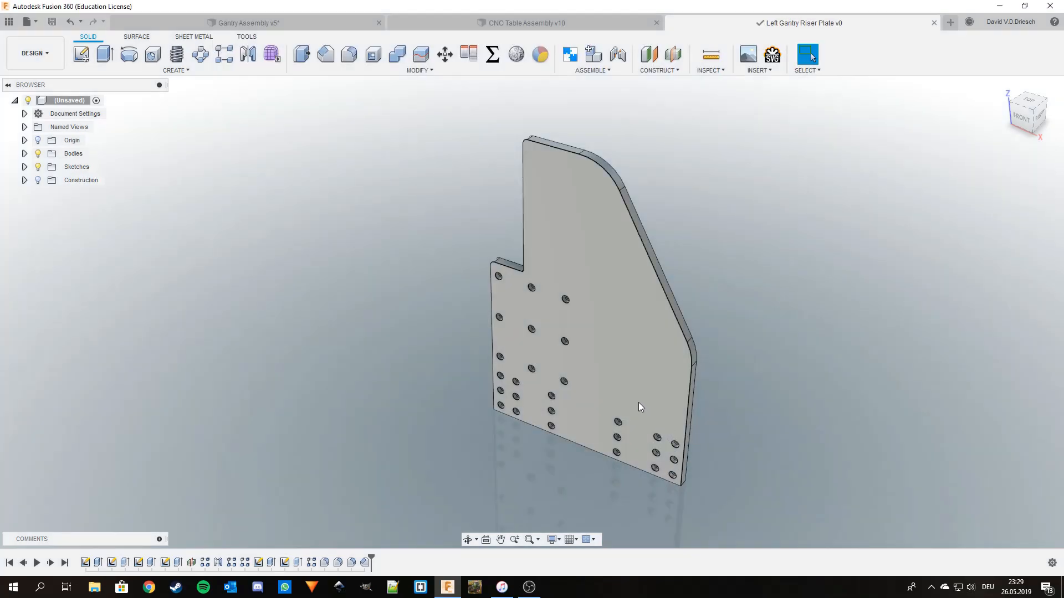
# Insert the Left Gantry Riser Plate from the project's Aluminum Plates folder into the Gantry Assembly design
pyautogui.click(300, 21)
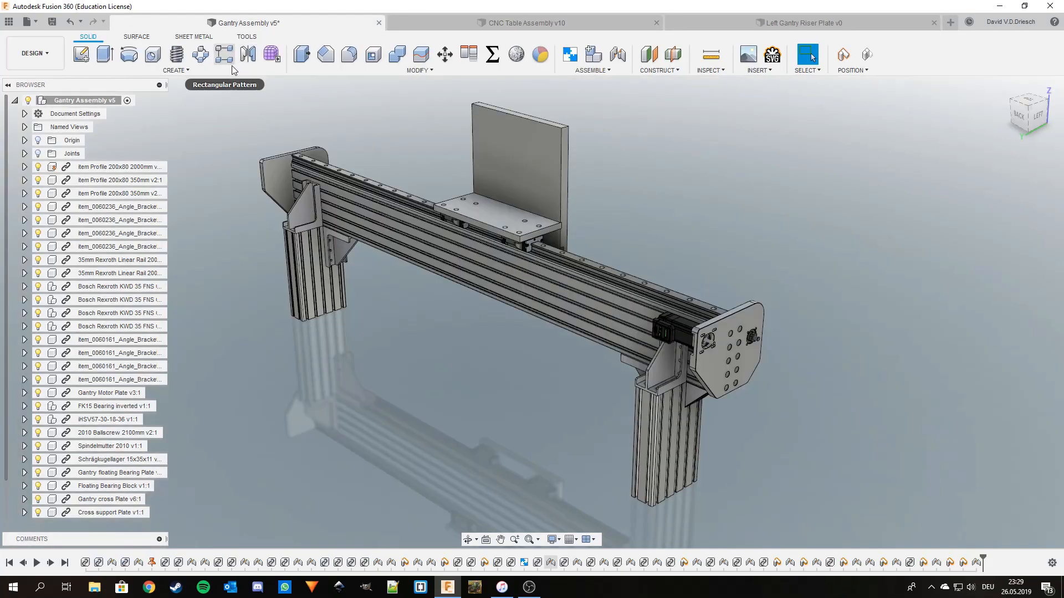
pyautogui.click(9, 21)
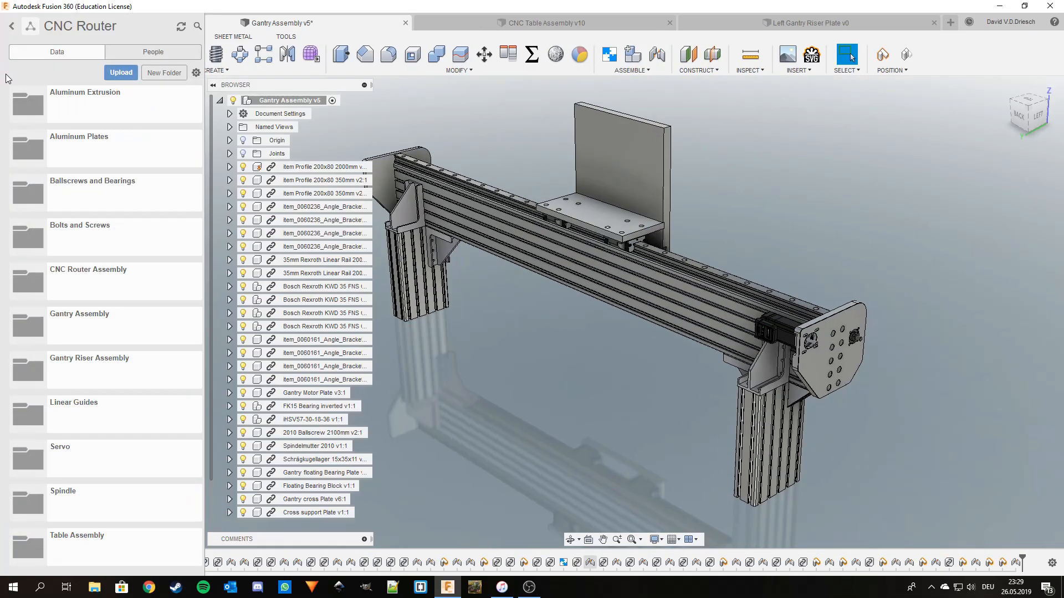
pyautogui.click(95, 149)
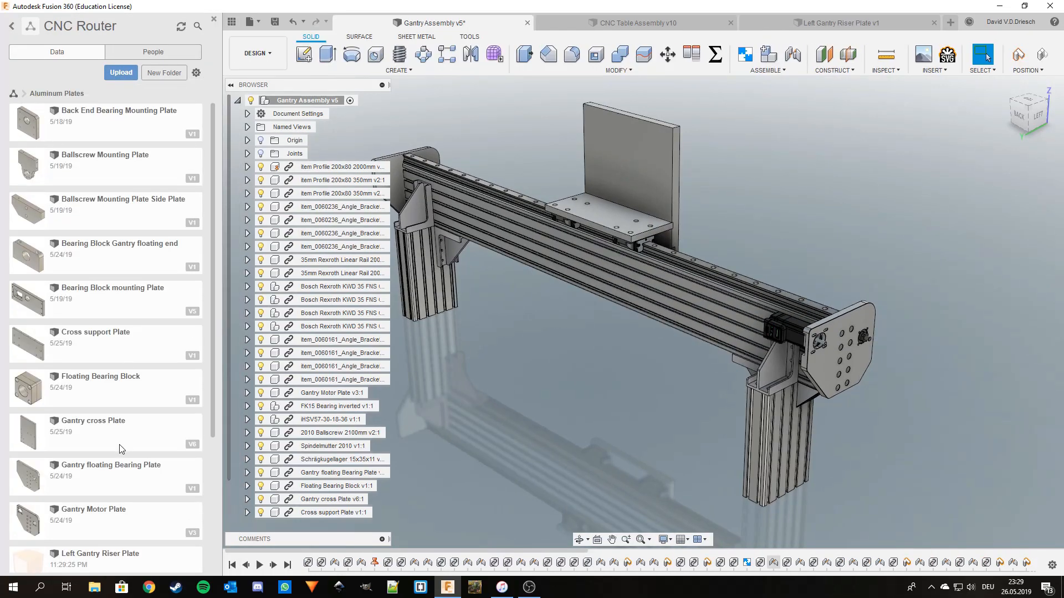
pyautogui.scroll(-3, 103, 498)
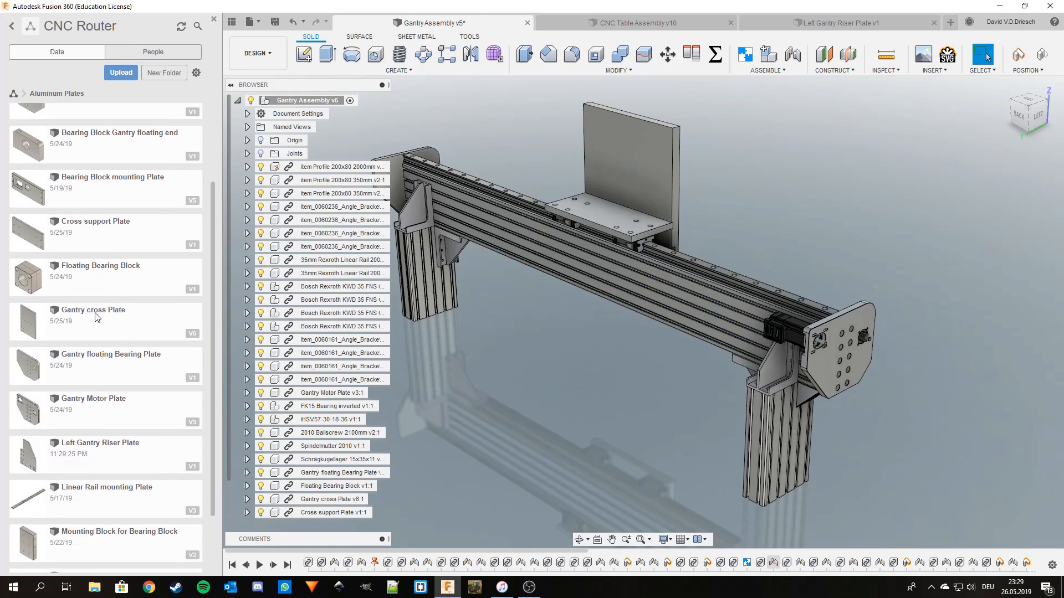
pyautogui.scroll(3, 96, 317)
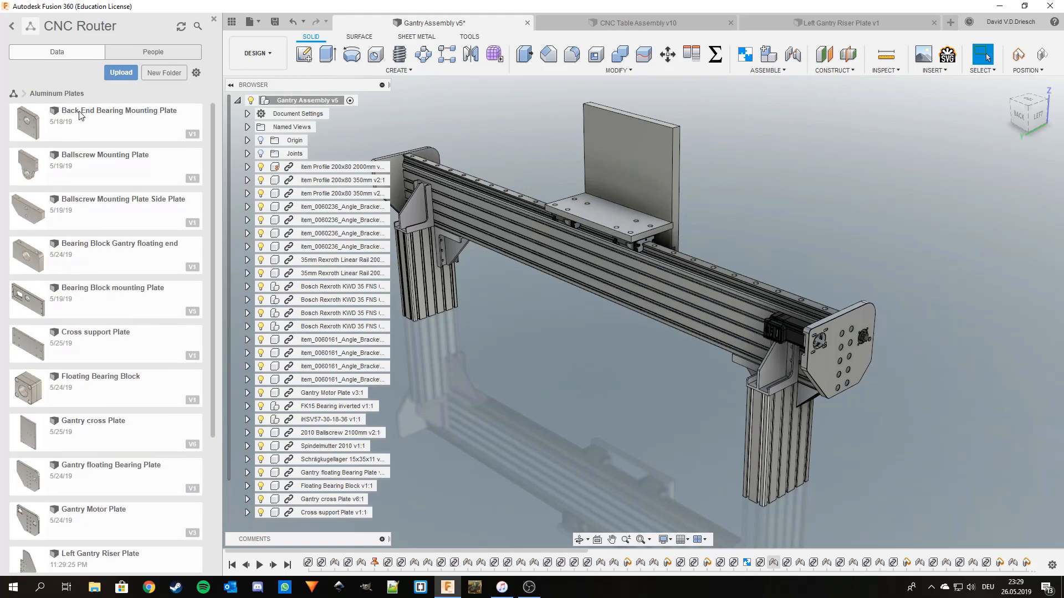
pyautogui.scroll(-5, 97, 316)
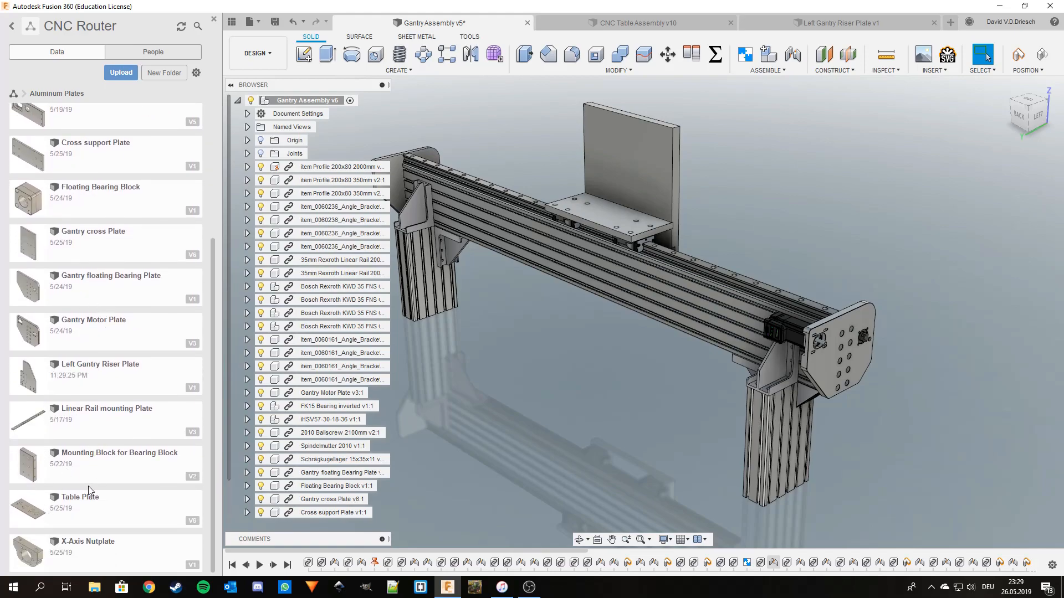
pyautogui.rightClick(116, 372)
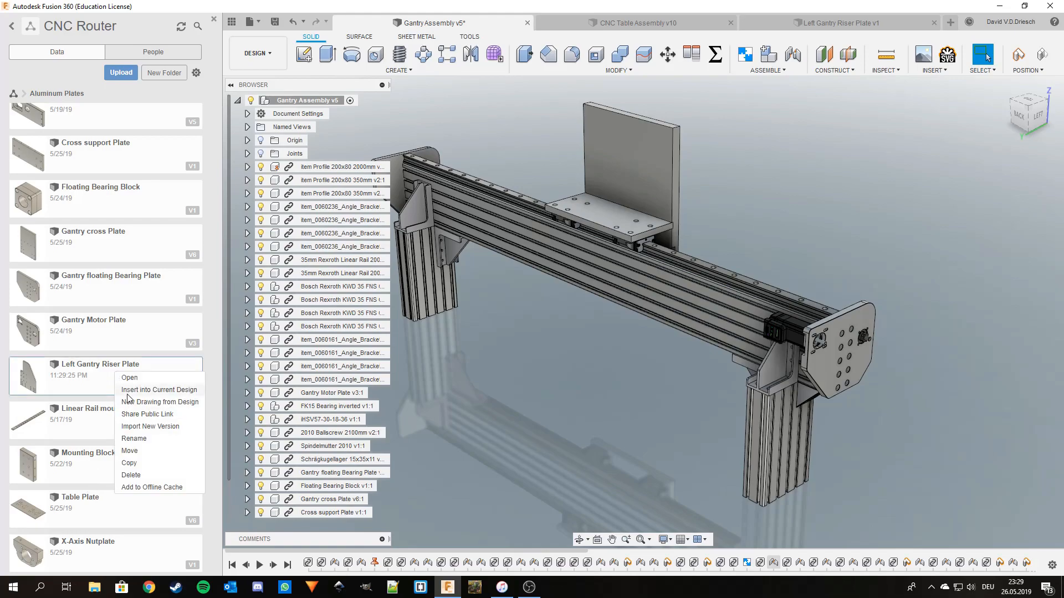
pyautogui.click(129, 391)
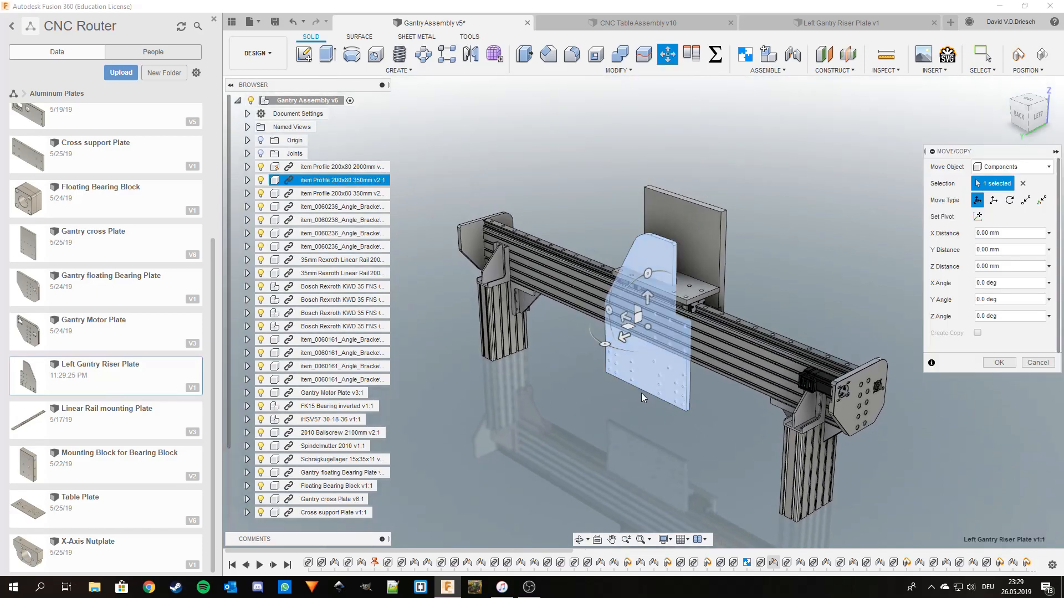
# Rotate the inserted riser plate 90 degrees about Z and move it -1150 mm along Y beyond the beam's bearing-plate end
pyautogui.keyDown('shift'); pyautogui.moveTo(584, 427); pyautogui.dragTo(634, 371, button='middle'); pyautogui.keyUp('shift')
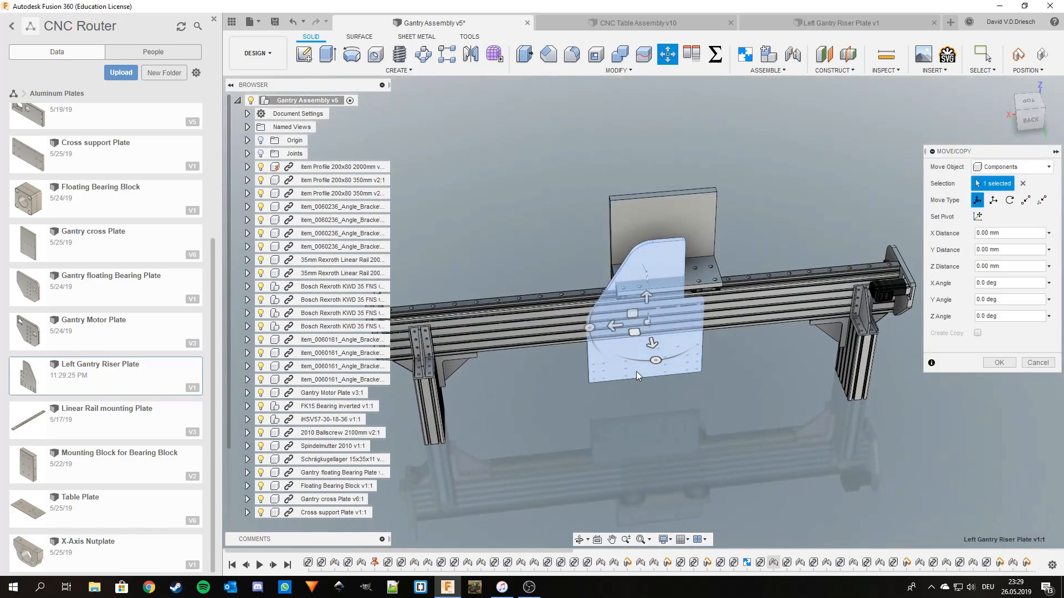
pyautogui.moveTo(652, 360); pyautogui.dragTo(701, 351)
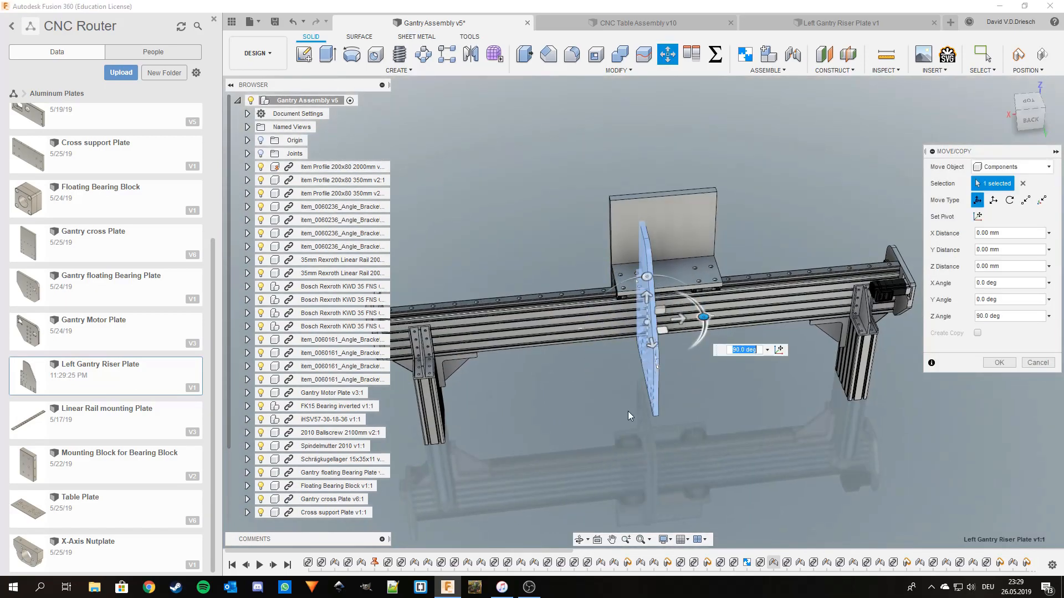
pyautogui.moveTo(627, 411); pyautogui.dragTo(752, 379, button='middle')
pyautogui.moveTo(788, 310); pyautogui.dragTo(494, 339)
pyautogui.click(213, 18)
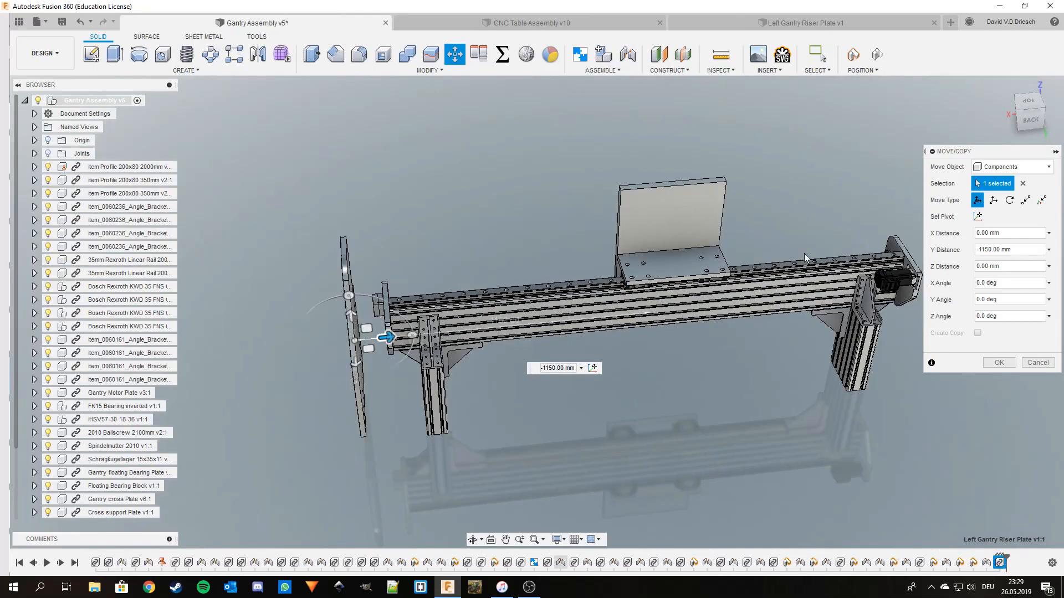
pyautogui.click(1003, 363)
# Align the riser plate's notch ledge face with the underside of the 2000 mm beam profile
pyautogui.keyDown('shift'); pyautogui.moveTo(572, 463); pyautogui.dragTo(656, 422, button='middle'); pyautogui.keyUp('shift')
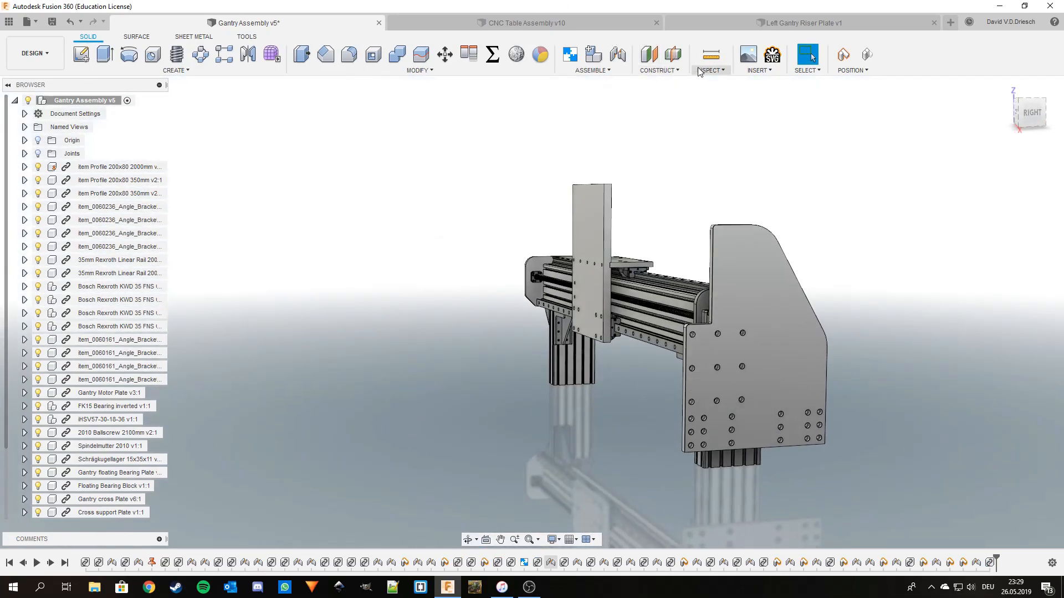
pyautogui.keyDown('shift'); pyautogui.moveTo(537, 316); pyautogui.dragTo(737, 365, button='middle'); pyautogui.keyUp('shift')
pyautogui.scroll(3, 861, 403)
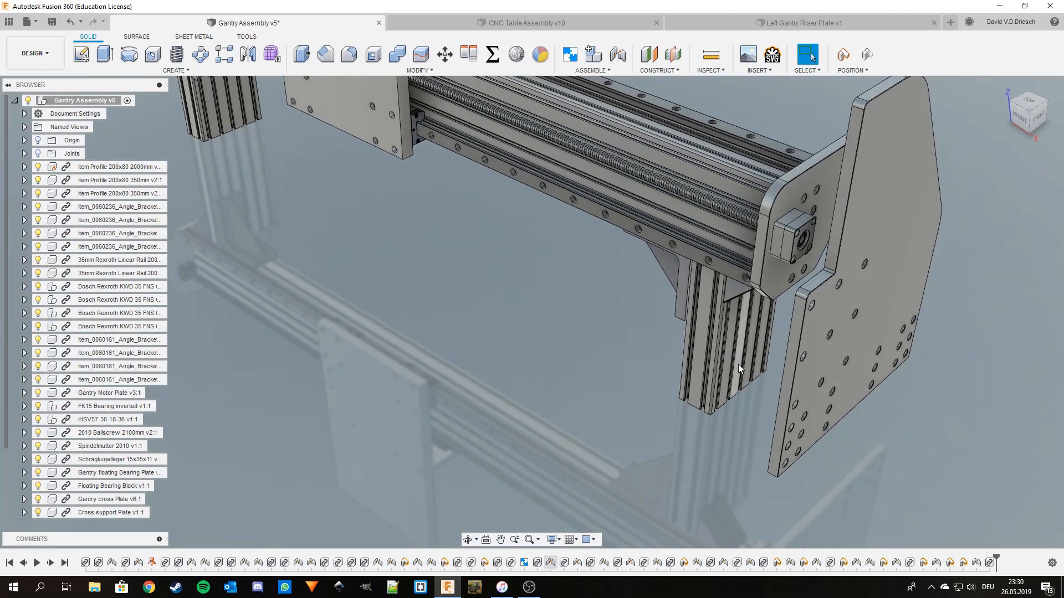
pyautogui.click(471, 56)
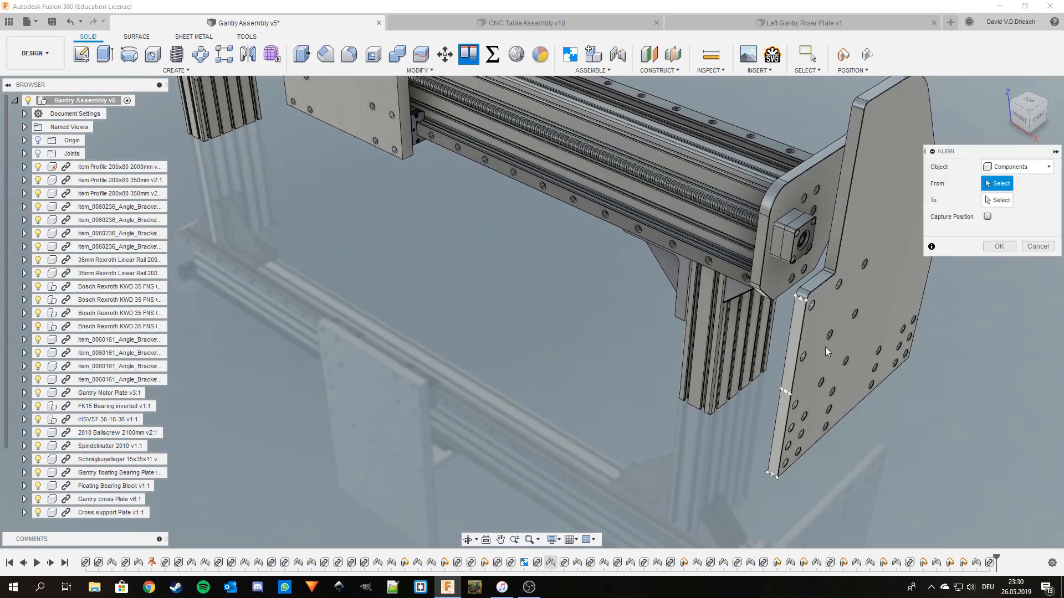
pyautogui.scroll(5, 813, 285)
pyautogui.scroll(-3, 659, 341)
pyautogui.keyDown('shift'); pyautogui.moveTo(658, 340); pyautogui.dragTo(667, 249, button='middle'); pyautogui.keyUp('shift')
pyautogui.scroll(3, 668, 253)
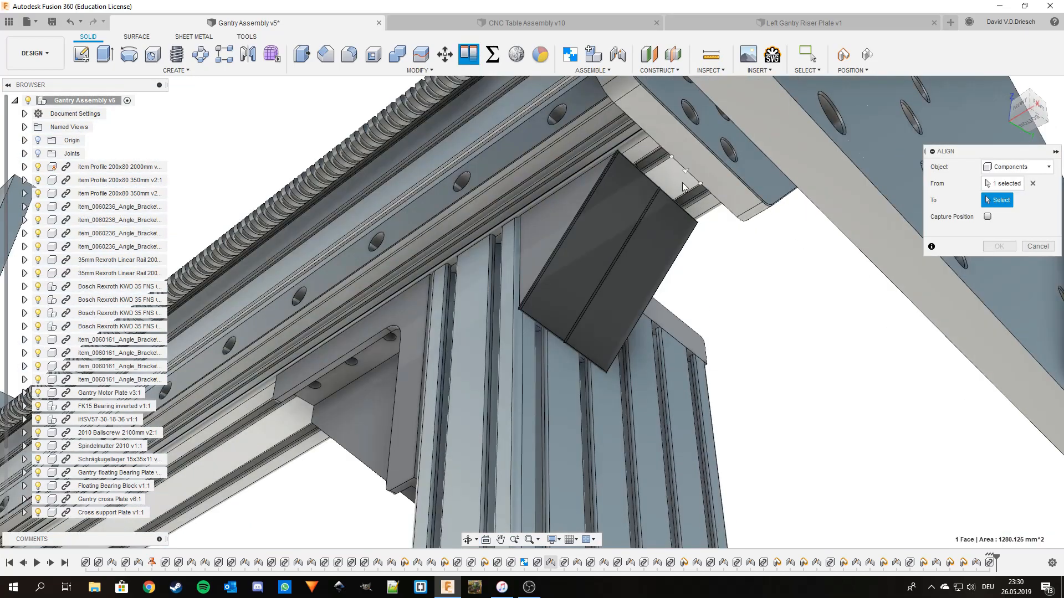
pyautogui.click(677, 181)
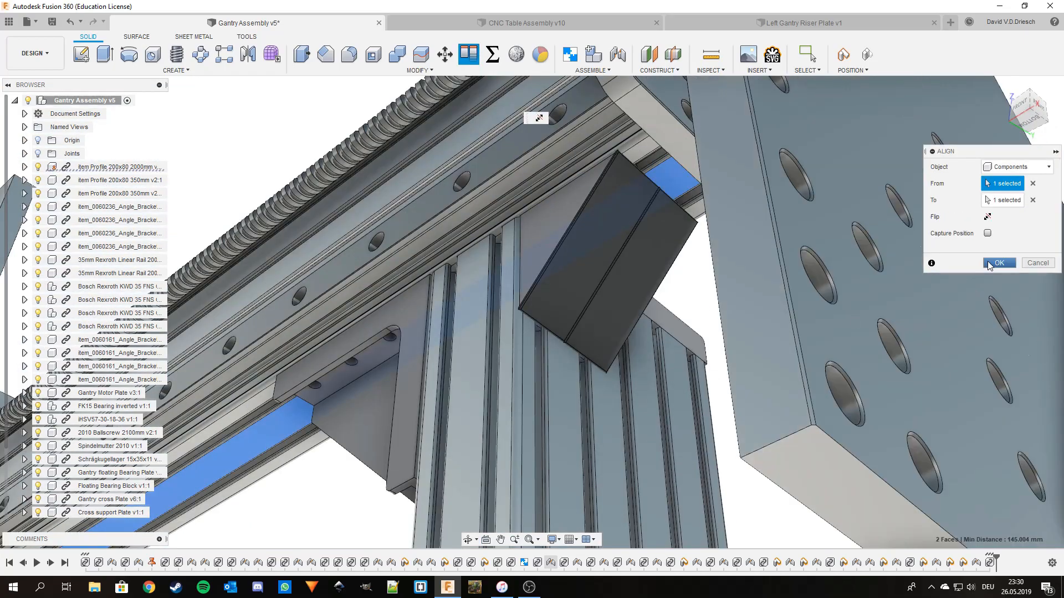
pyautogui.click(989, 263)
# Align the riser plate's long vertical edge face below the notch with the narrow front face of the 350 mm leg profile
pyautogui.rightClick(702, 305)
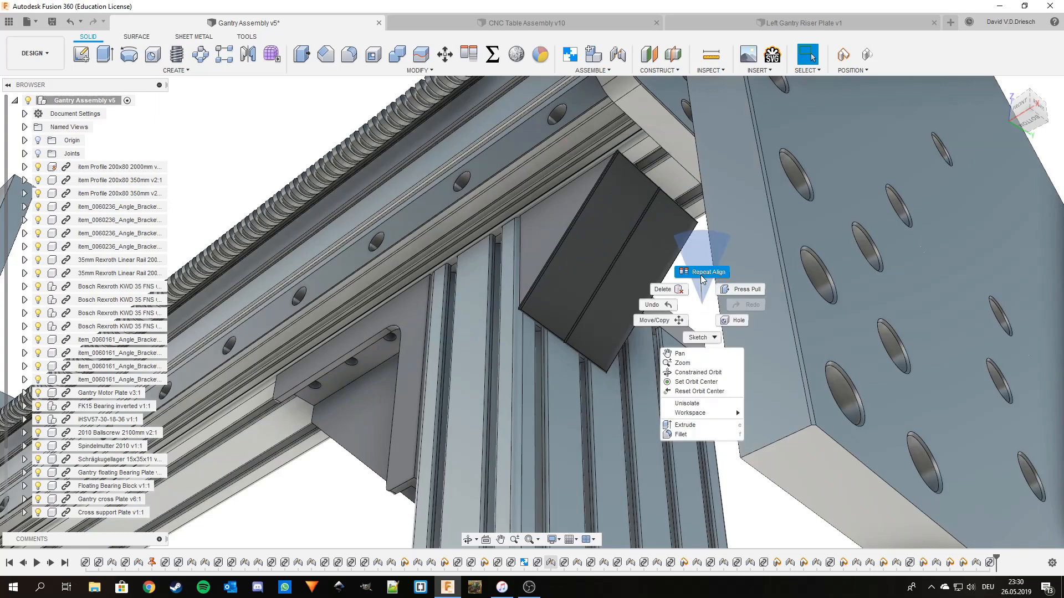
pyautogui.click(702, 273)
pyautogui.click(737, 263)
pyautogui.click(473, 381)
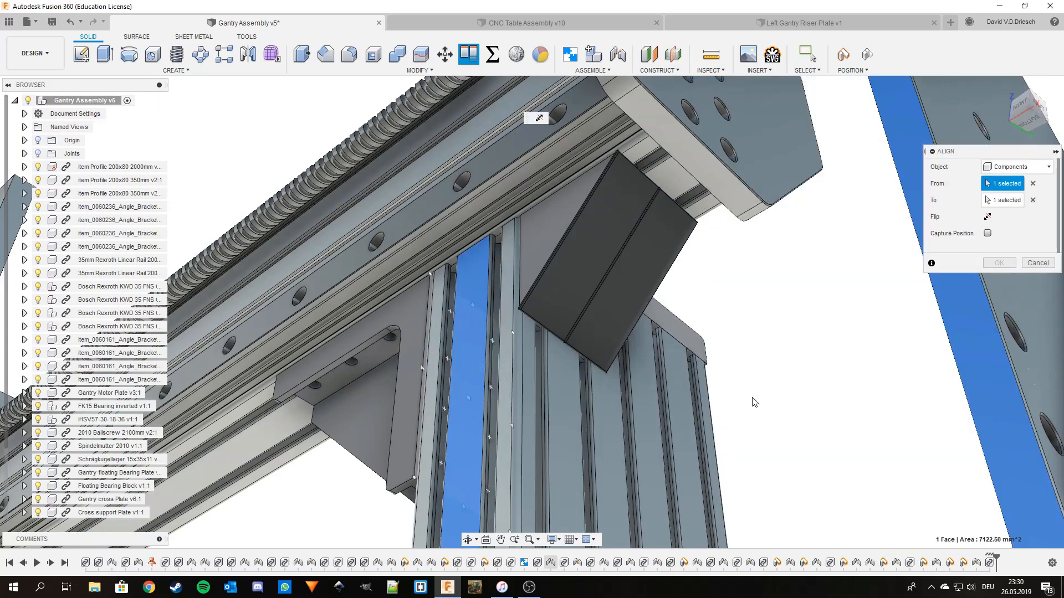
pyautogui.click(999, 263)
# Align the riser plate's large face with the outer side face of the 350 mm leg profile
pyautogui.rightClick(829, 347)
pyautogui.click(831, 325)
pyautogui.keyDown('shift'); pyautogui.moveTo(848, 382); pyautogui.dragTo(642, 425, button='middle'); pyautogui.keyUp('shift')
pyautogui.click(897, 410)
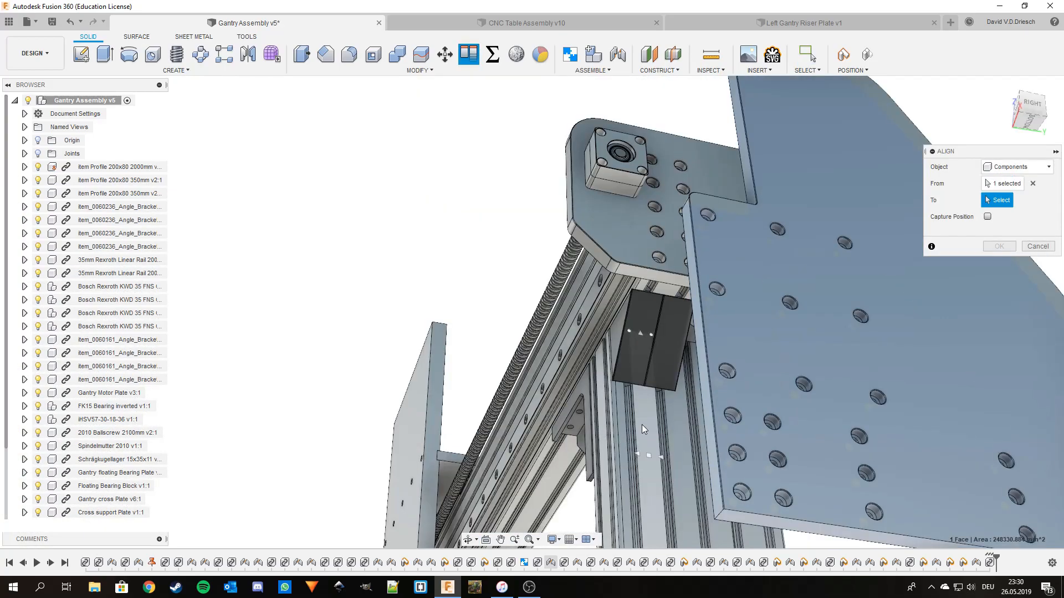
pyautogui.click(642, 424)
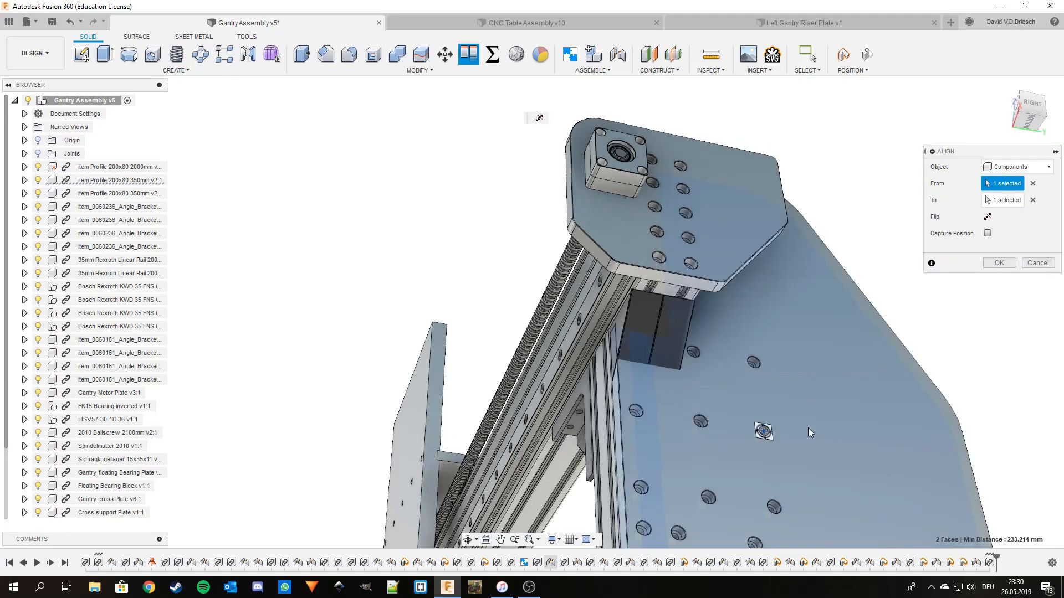
pyautogui.keyDown('shift'); pyautogui.moveTo(808, 428); pyautogui.dragTo(951, 331, button='middle'); pyautogui.keyUp('shift')
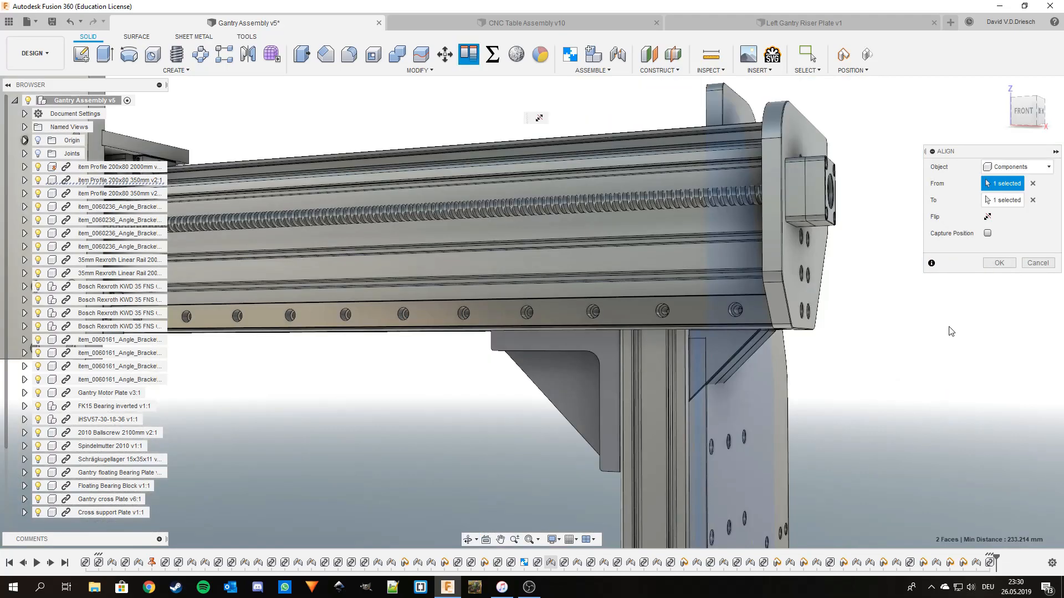
pyautogui.press('Return')
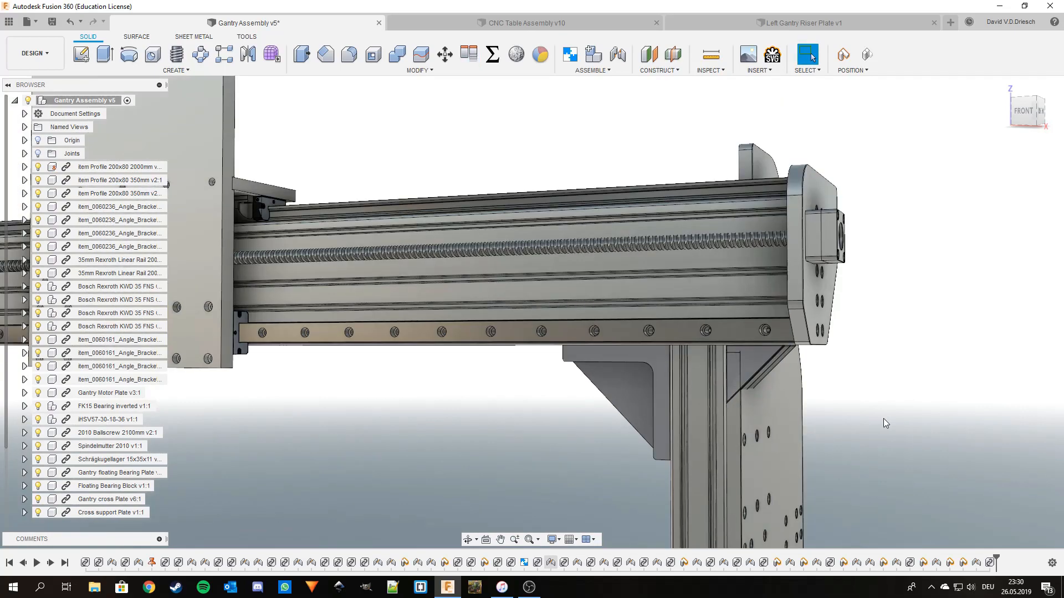
# Align the riser plate's upper edge face with the top face of the 2000 mm beam profile
pyautogui.keyDown('shift'); pyautogui.moveTo(883, 419); pyautogui.dragTo(818, 349, button='middle'); pyautogui.keyUp('shift')
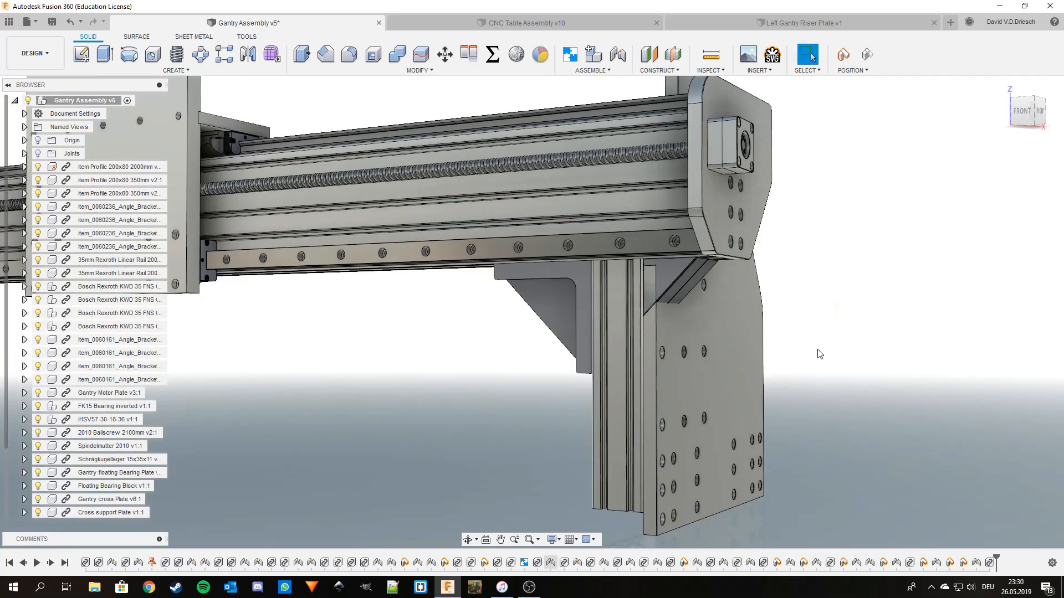
pyautogui.moveTo(820, 354); pyautogui.dragTo(843, 169, button='right')
pyautogui.keyDown('shift'); pyautogui.moveTo(843, 169); pyautogui.dragTo(664, 263, button='middle'); pyautogui.keyUp('shift')
pyautogui.click(694, 164)
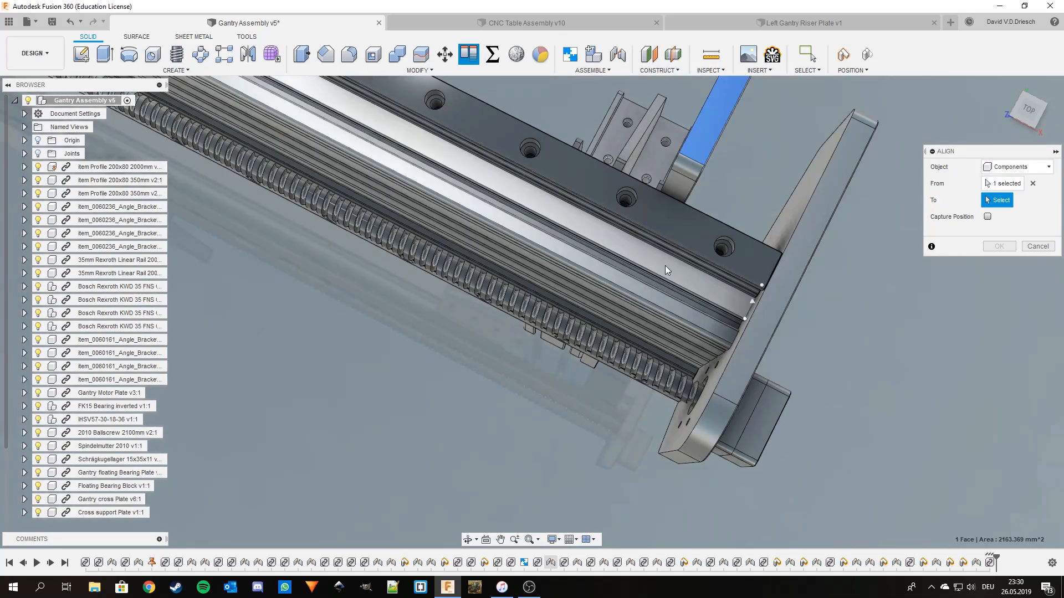
pyautogui.press('Escape')
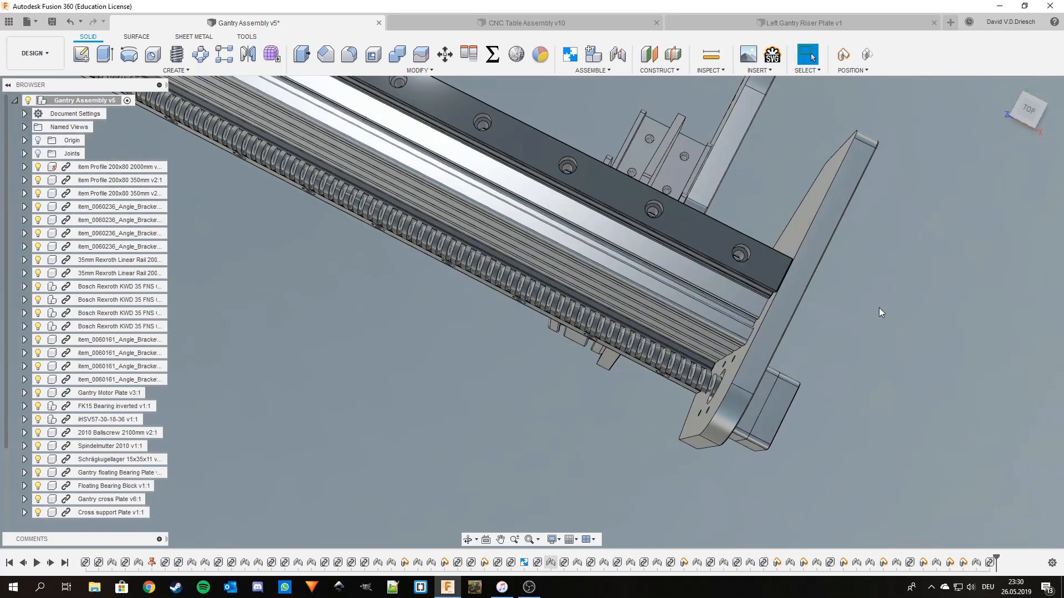
# Examine the riser plate's fit against the leg profile, angle brackets and bearing plate from several sides of the gantry
pyautogui.keyDown('shift'); pyautogui.moveTo(878, 312); pyautogui.dragTo(676, 277, button='middle'); pyautogui.keyUp('shift')
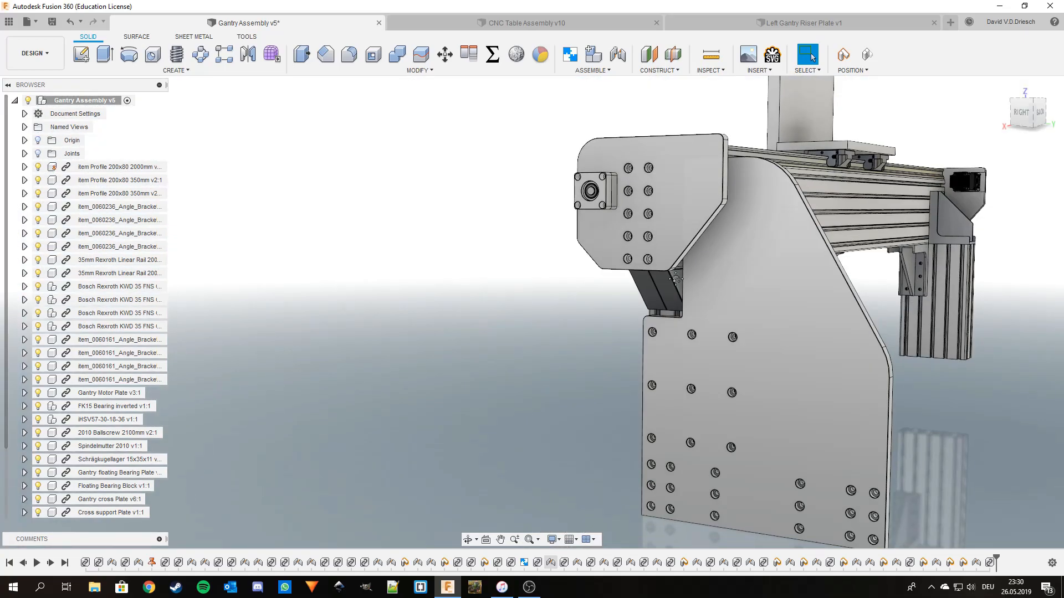
pyautogui.keyDown('shift'); pyautogui.moveTo(676, 277); pyautogui.dragTo(700, 274, button='middle'); pyautogui.keyUp('shift')
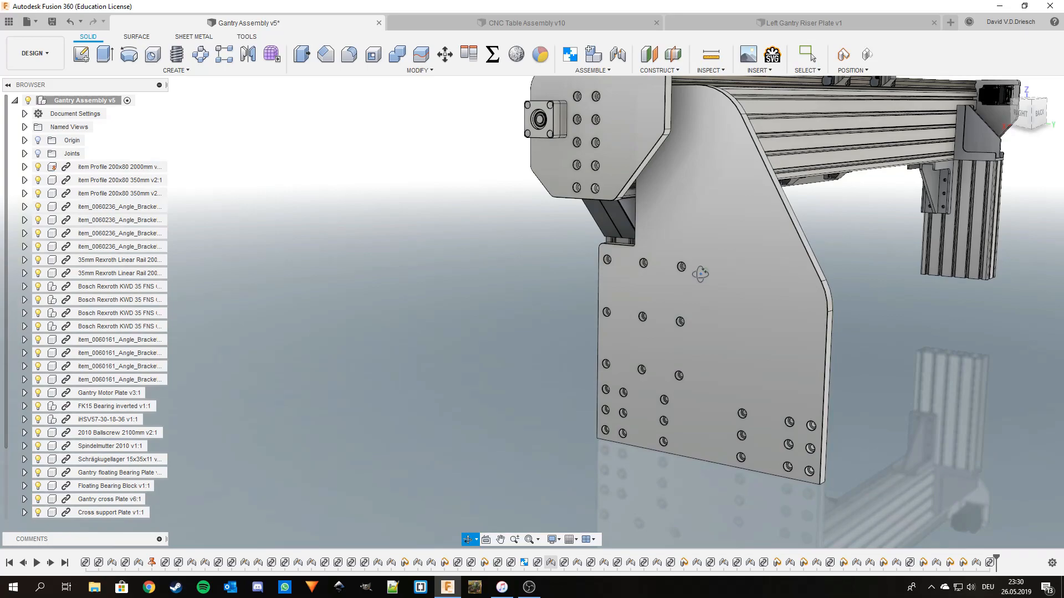
pyautogui.keyDown('shift'); pyautogui.moveTo(700, 273); pyautogui.dragTo(779, 126, button='middle'); pyautogui.keyUp('shift')
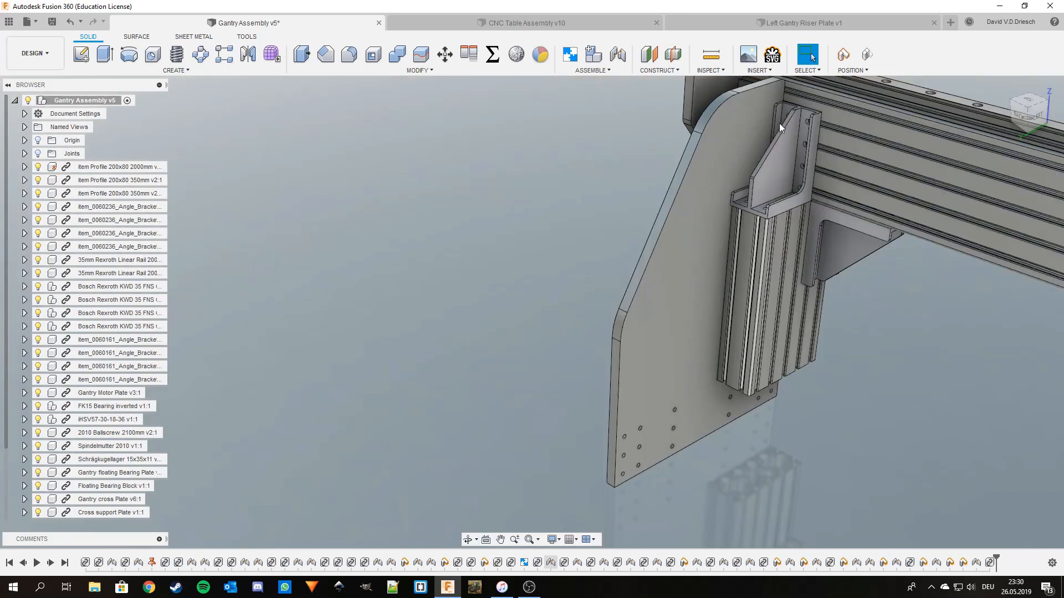
pyautogui.scroll(3, 779, 123)
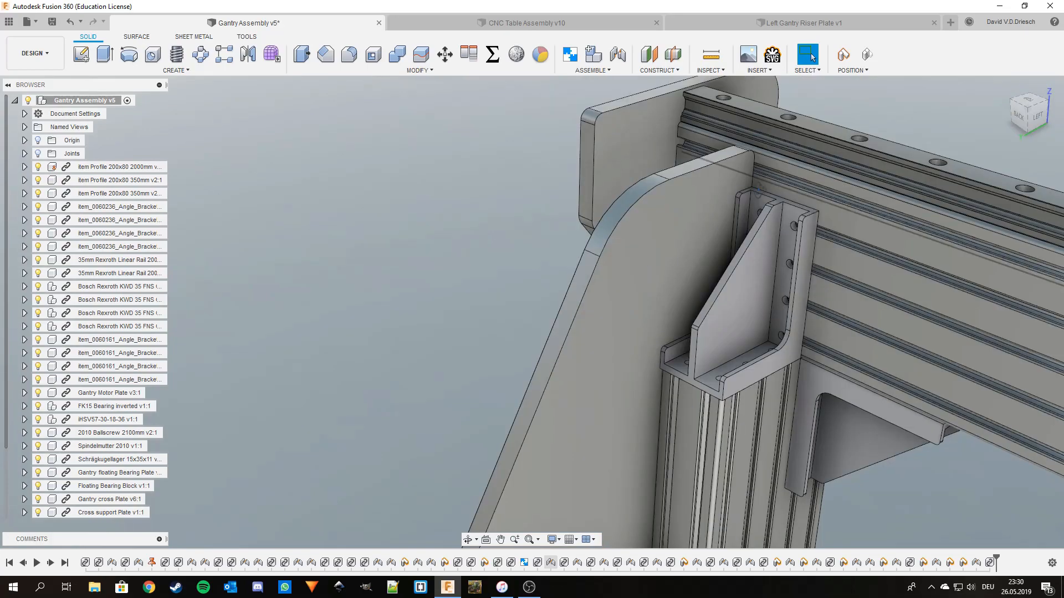
pyautogui.keyDown('shift'); pyautogui.moveTo(758, 190); pyautogui.dragTo(723, 186, button='middle'); pyautogui.keyUp('shift')
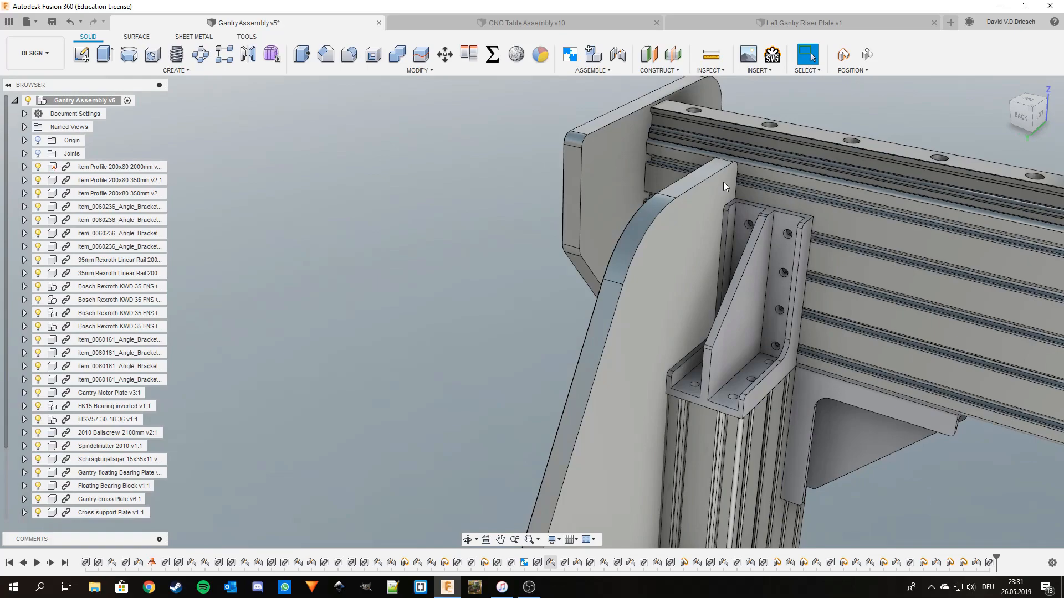
pyautogui.keyDown('shift'); pyautogui.moveTo(723, 181); pyautogui.dragTo(767, 262, button='middle'); pyautogui.keyUp('shift')
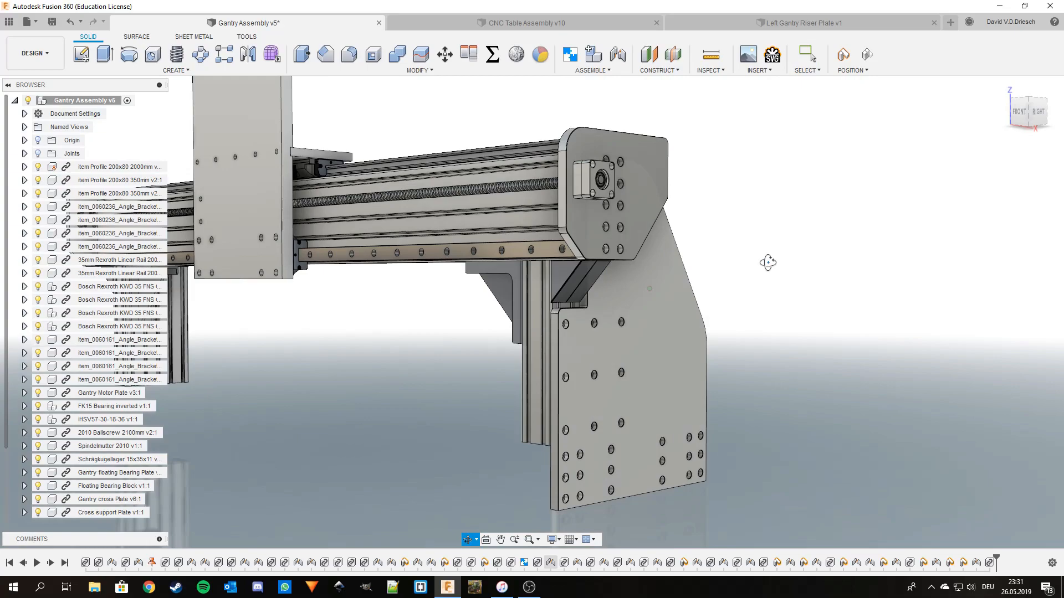
pyautogui.keyDown('shift'); pyautogui.moveTo(768, 262); pyautogui.dragTo(774, 311, button='middle'); pyautogui.keyUp('shift')
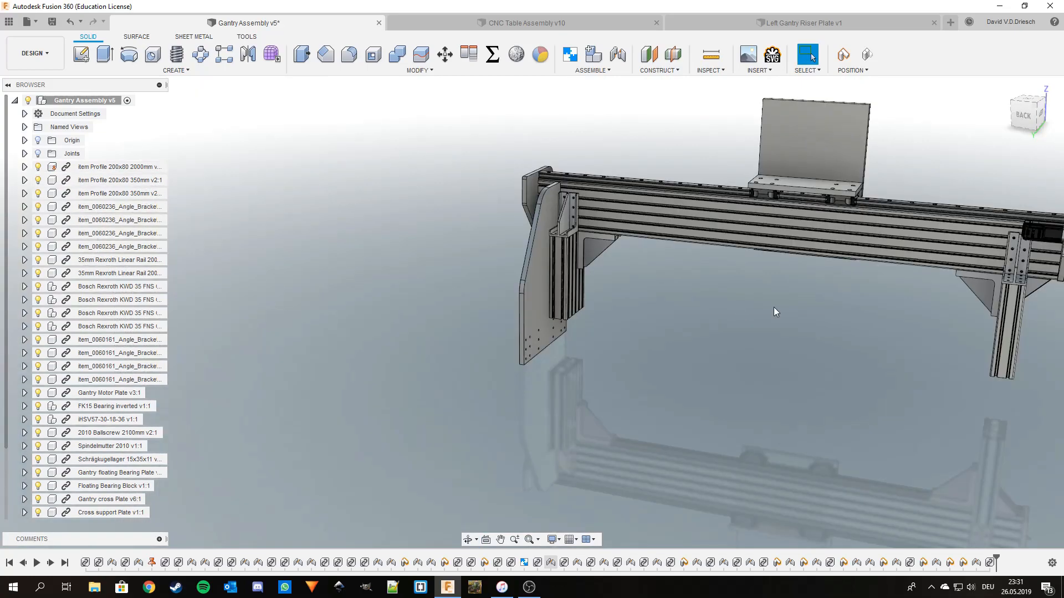
pyautogui.keyDown('shift'); pyautogui.moveTo(775, 308); pyautogui.dragTo(651, 341, button='middle'); pyautogui.keyUp('shift')
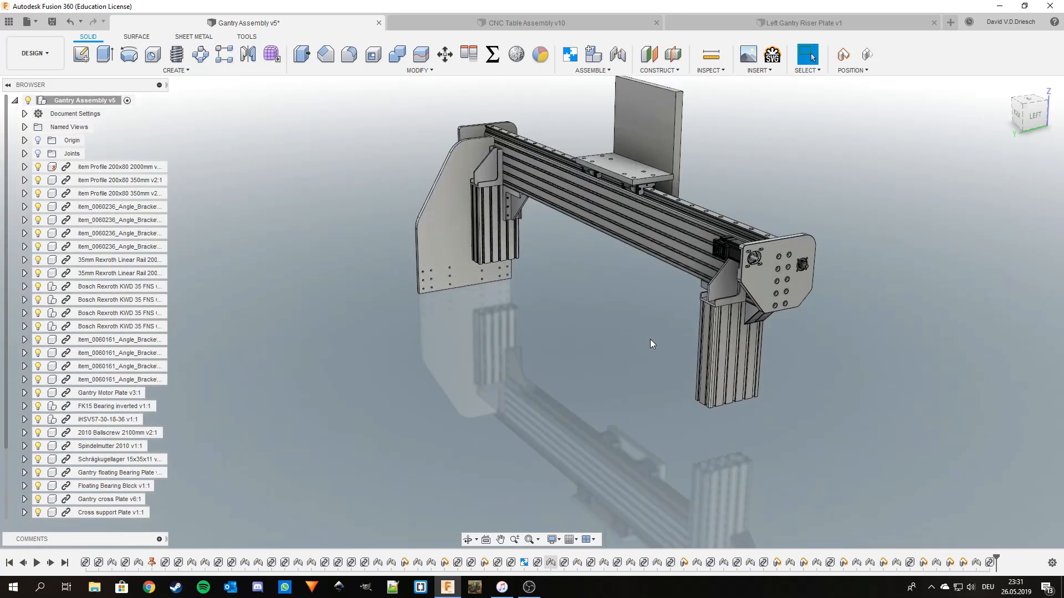
pyautogui.keyDown('shift'); pyautogui.moveTo(651, 340); pyautogui.dragTo(697, 311, button='middle'); pyautogui.keyUp('shift')
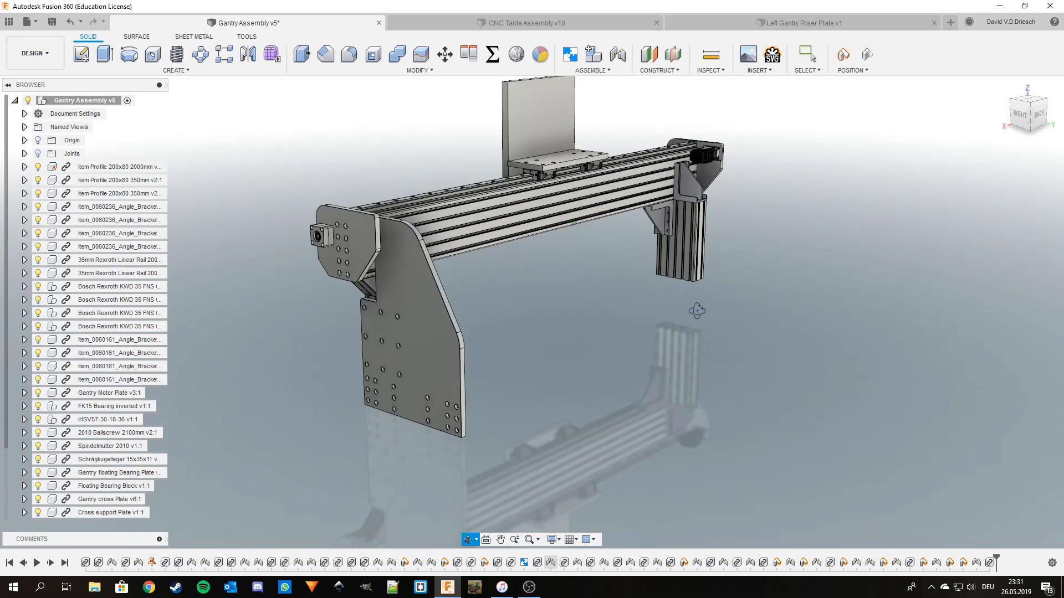
pyautogui.keyDown('shift'); pyautogui.moveTo(697, 310); pyautogui.dragTo(621, 312, button='middle'); pyautogui.keyUp('shift')
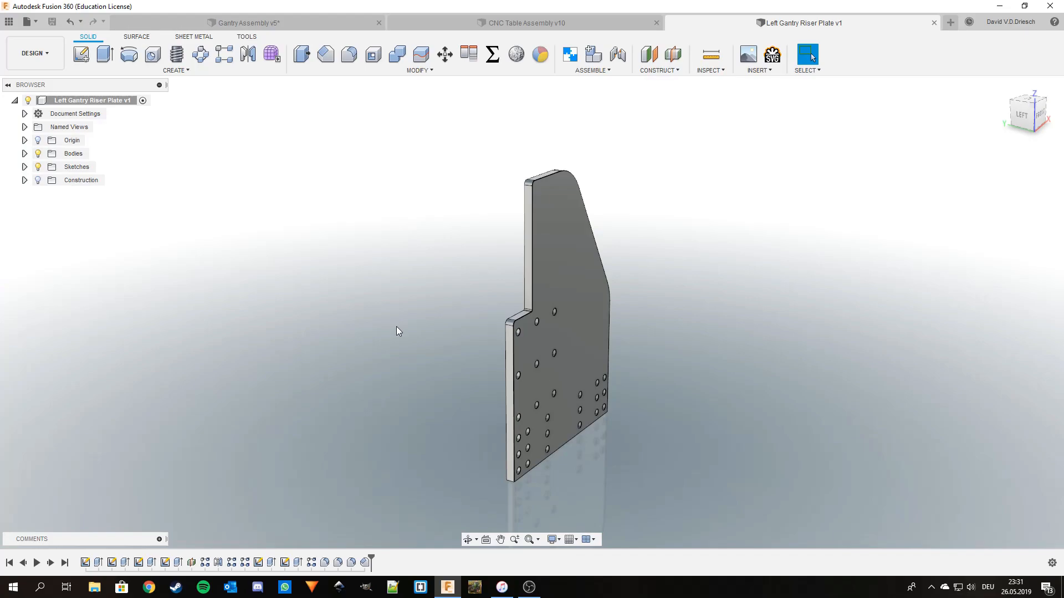
# Mirror the left riser plate body about its own large flat face
pyautogui.click(248, 53)
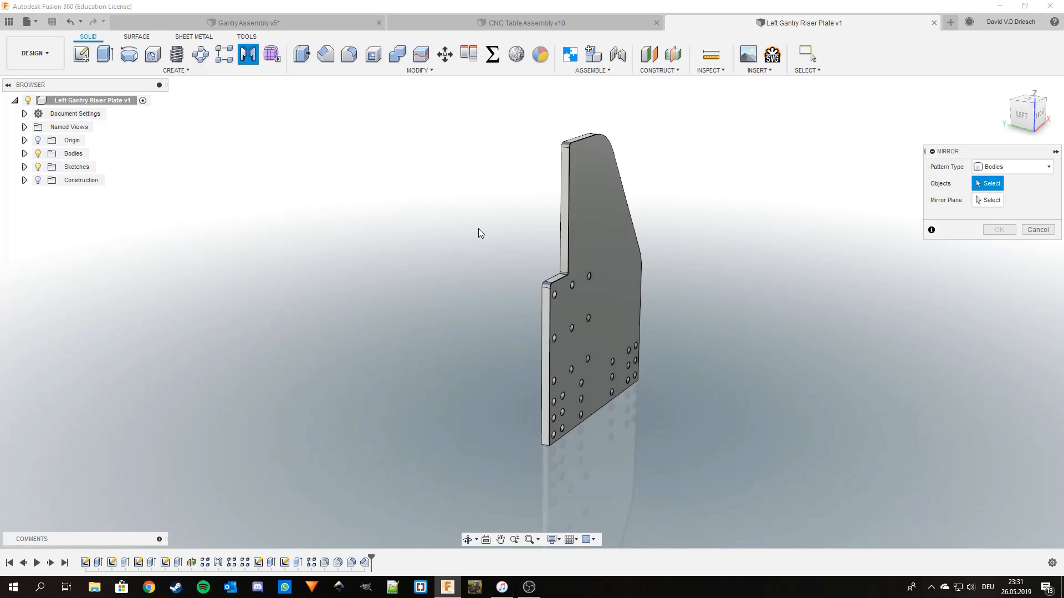
pyautogui.click(603, 241)
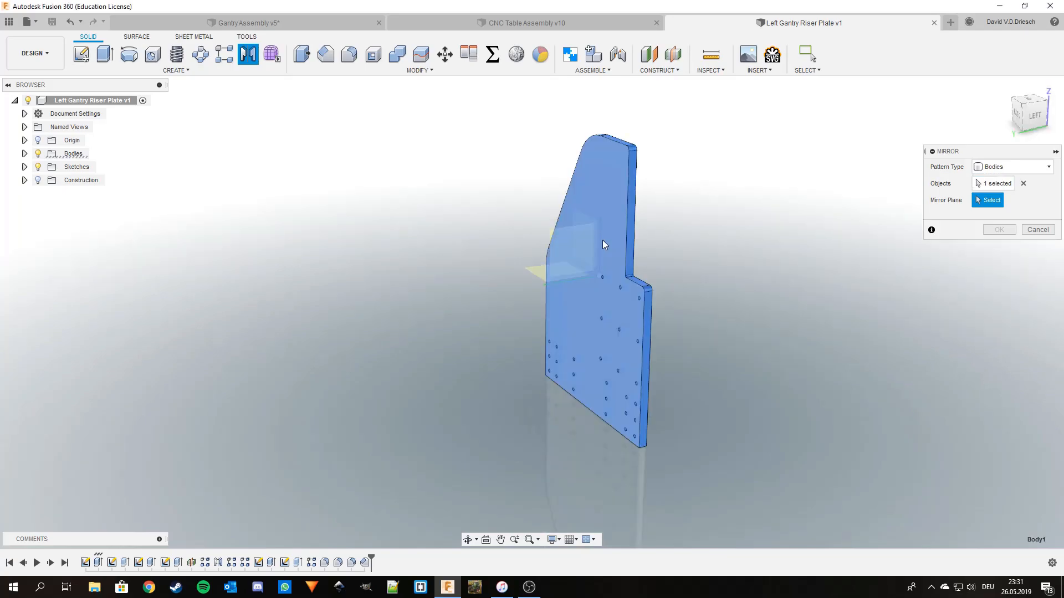
pyautogui.click(603, 240)
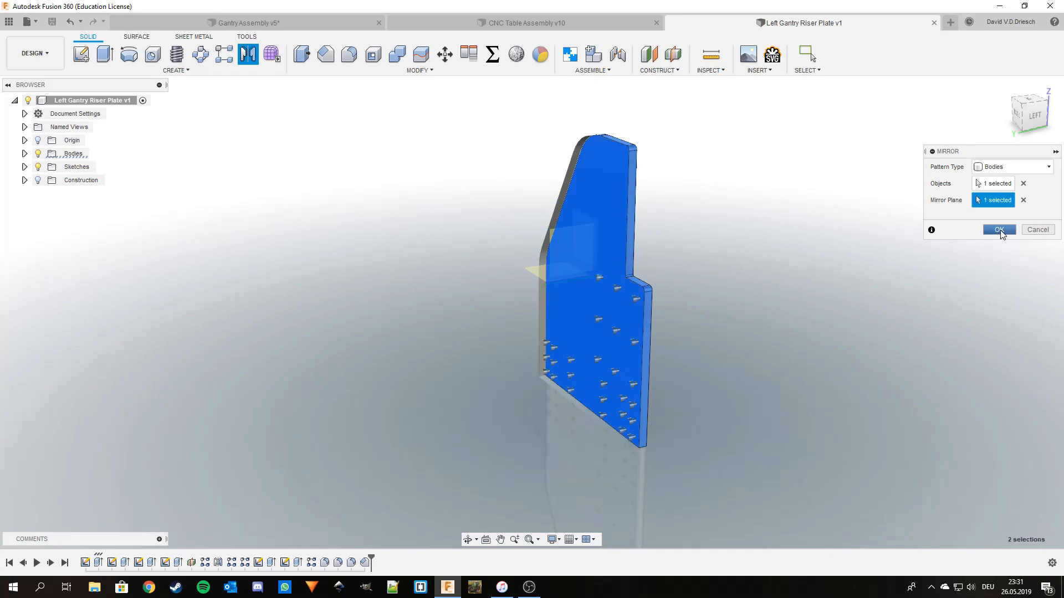
pyautogui.click(999, 229)
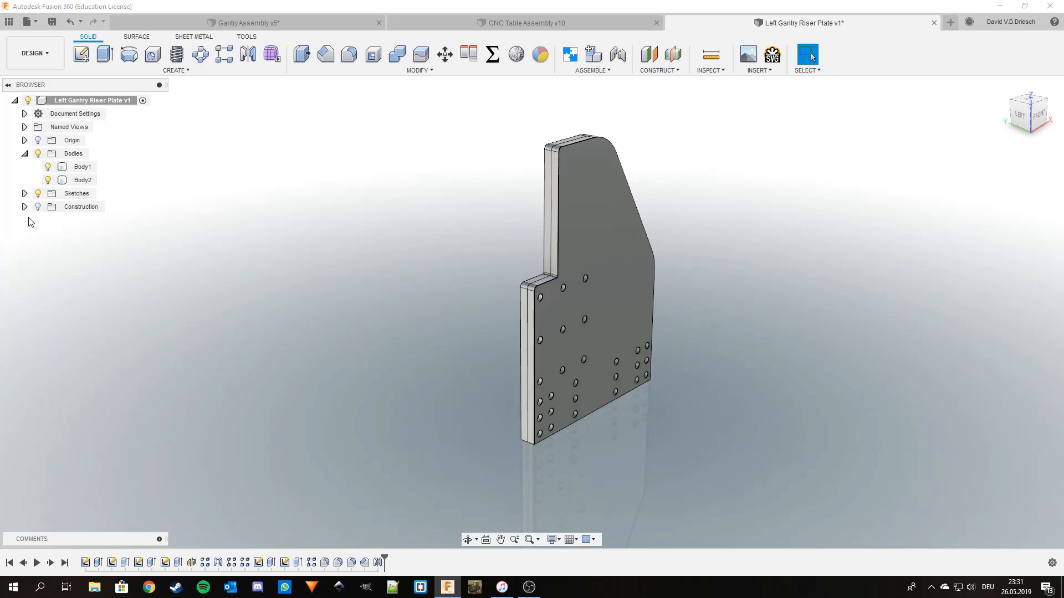
# Remove the original Body1 so that only the mirrored plate body is kept
pyautogui.rightClick(82, 167)
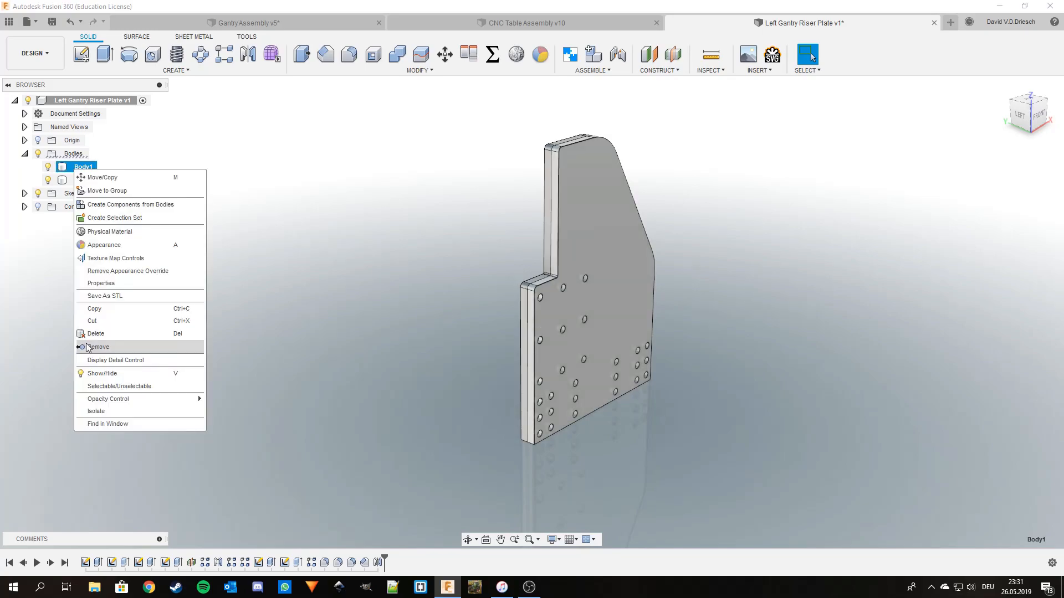
pyautogui.click(97, 347)
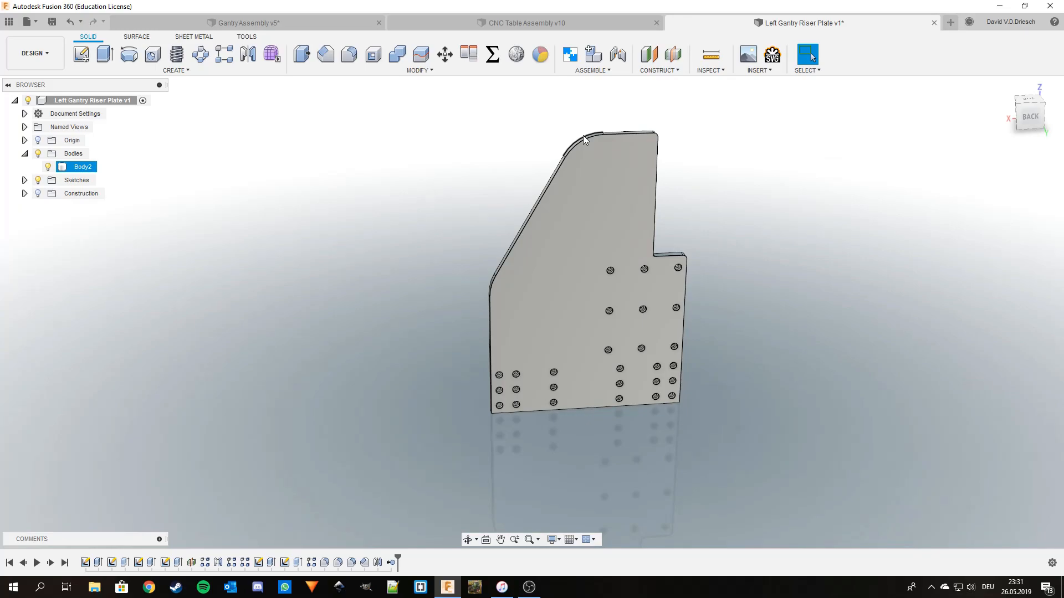
pyautogui.keyDown('shift'); pyautogui.moveTo(583, 138); pyautogui.dragTo(518, 113, button='middle'); pyautogui.keyUp('shift')
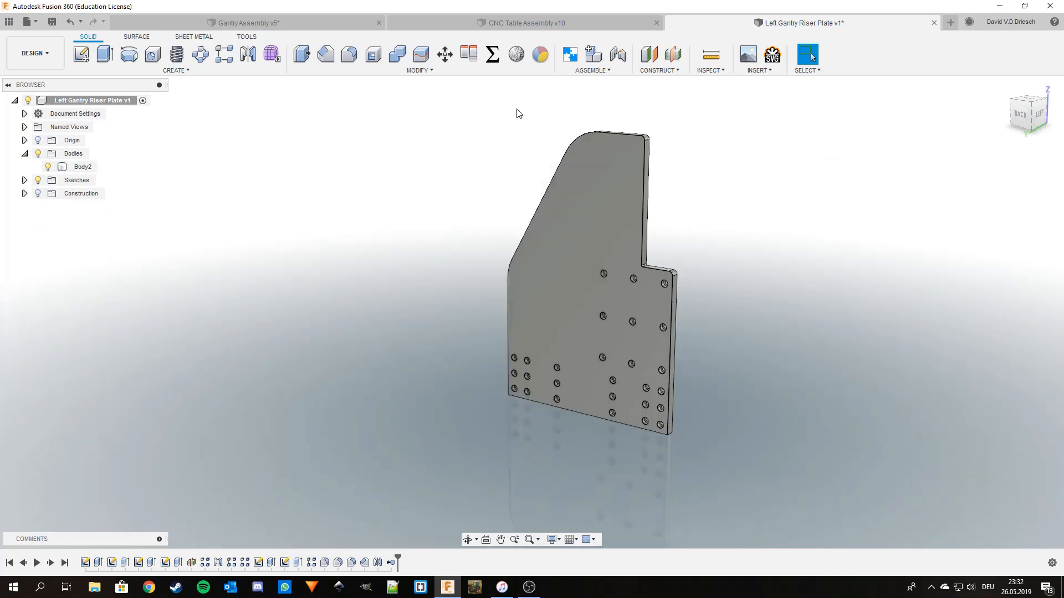
# Switch to the gantry assembly design and start measuring there
pyautogui.click(131, 25)
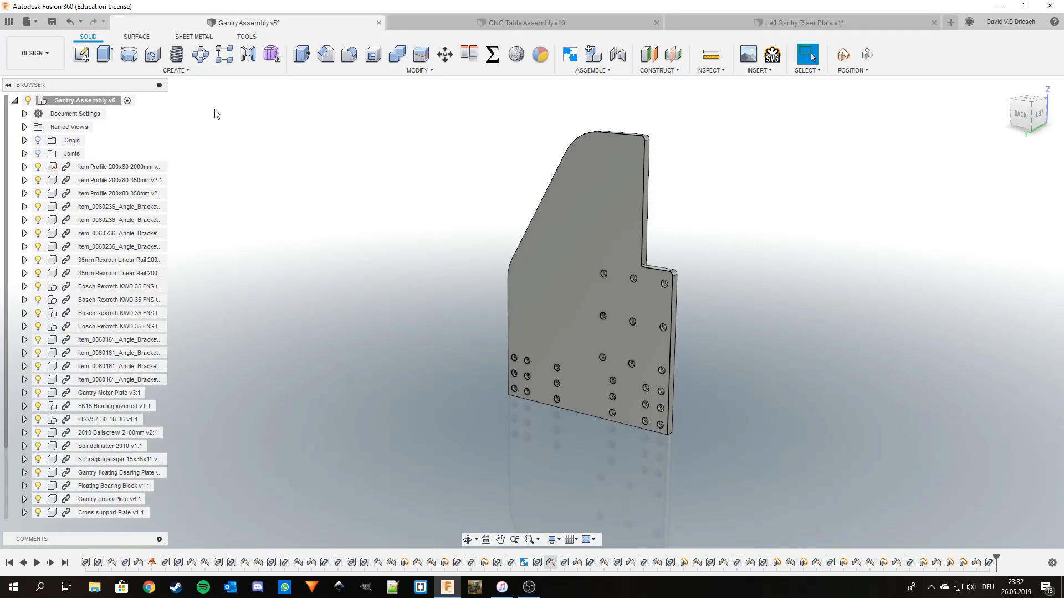
pyautogui.press('i')
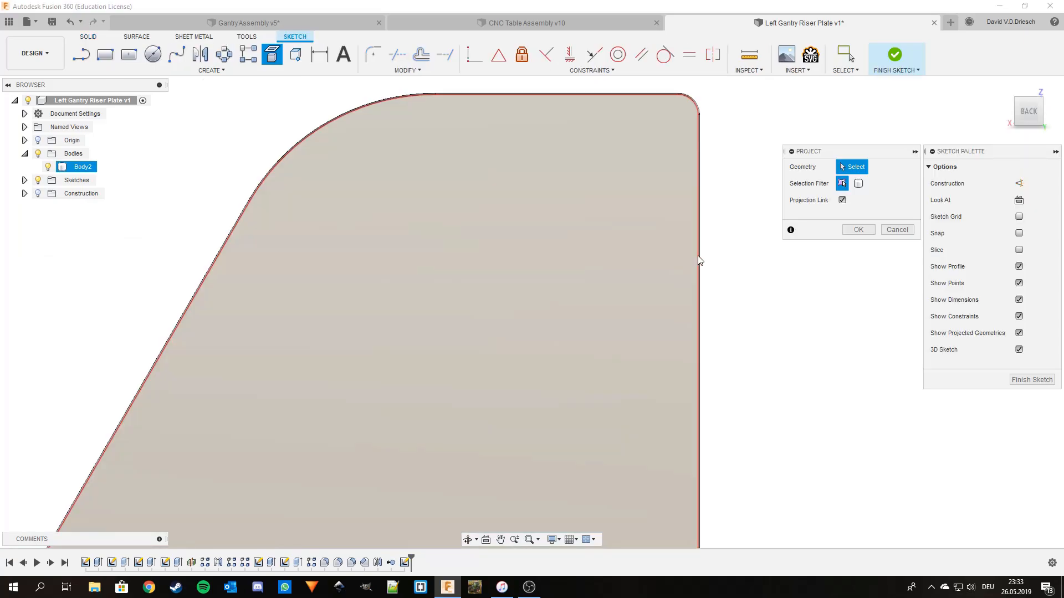
# Project the upper section's vertical edge into the plate sketch and try to dimension the cutout line
pyautogui.click(699, 260)
pyautogui.scroll(-2, 533, 387)
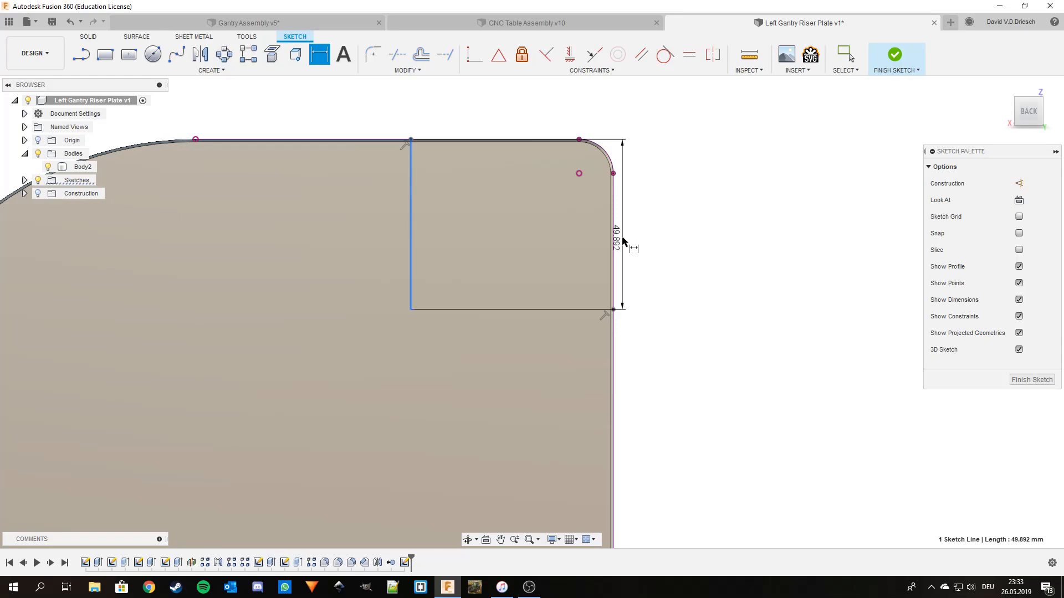
pyautogui.scroll(2, 623, 241)
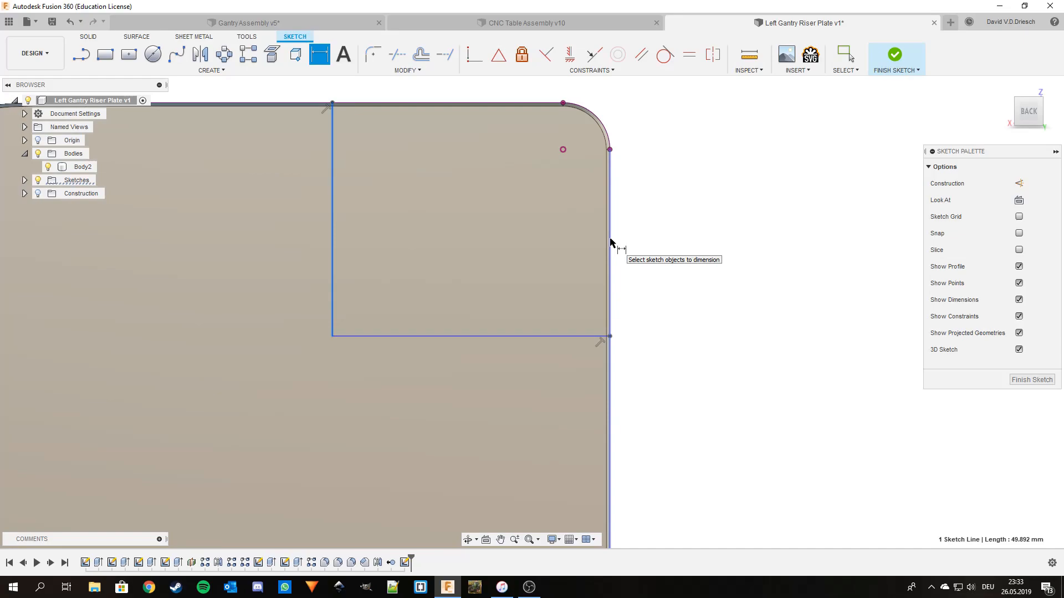
pyautogui.press('Escape')
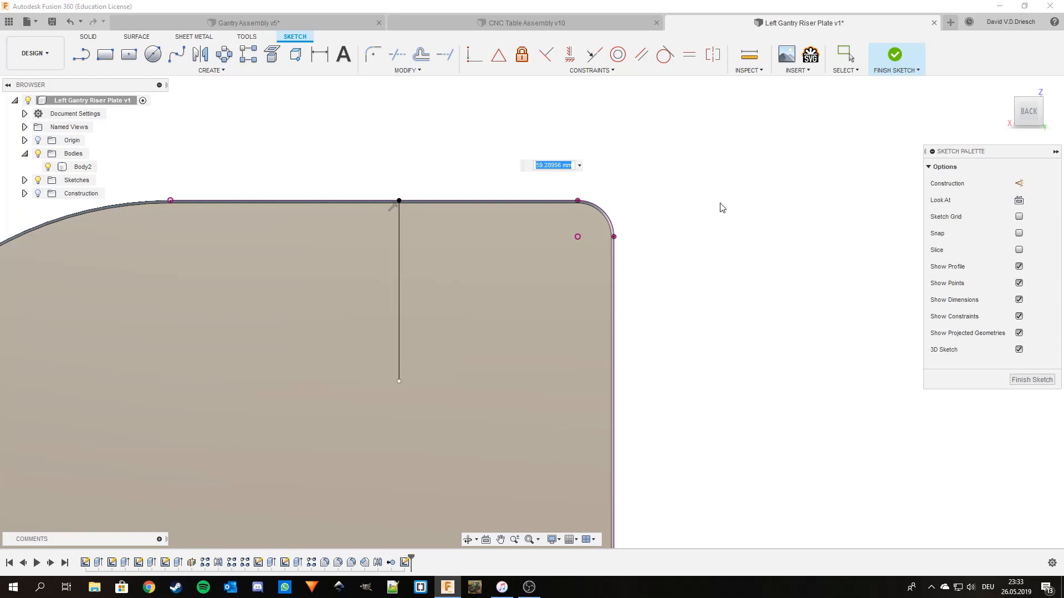
# Set the cutout's vertical line 30 mm from the plate's vertical edge and its length to 40 mm
pyautogui.write('30')
pyautogui.press('Return')
pyautogui.moveTo(690, 344); pyautogui.dragTo(840, 296, button='middle')
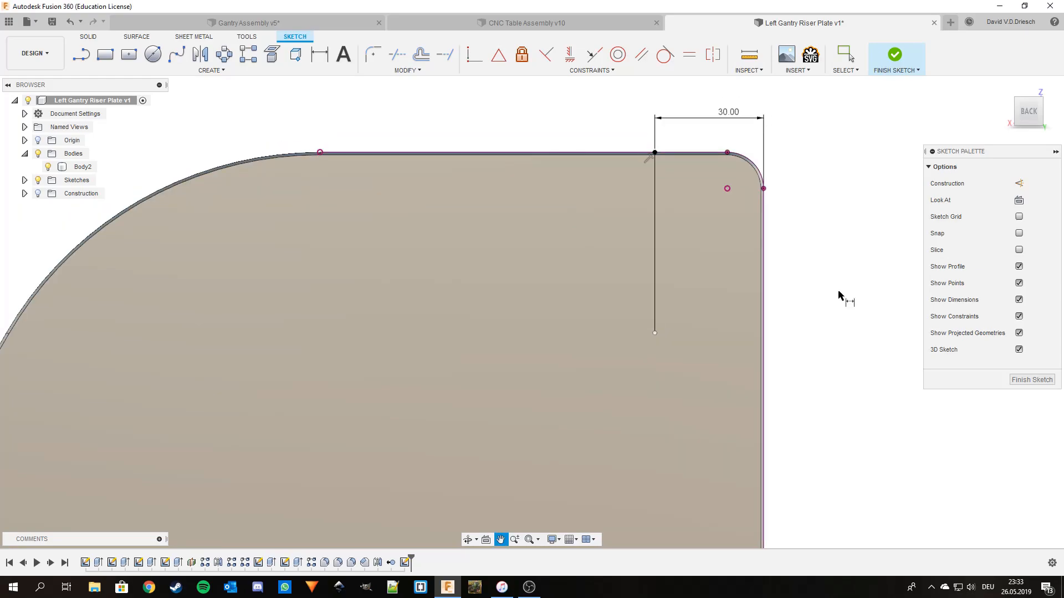
pyautogui.scroll(-2, 720, 232)
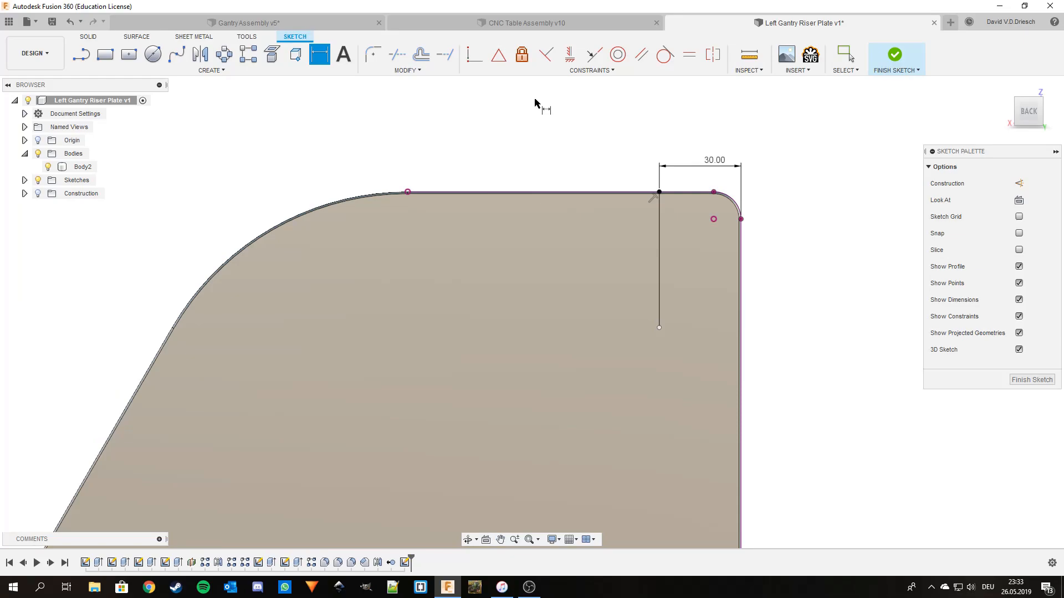
pyautogui.click(535, 104)
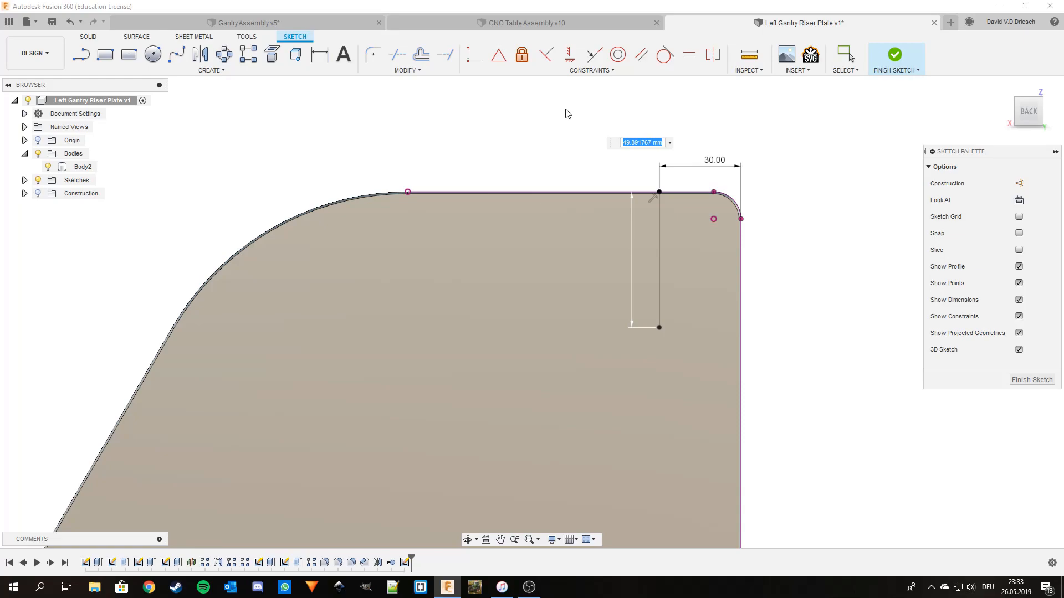
pyautogui.write('40')
pyautogui.press('Return')
# Project the large rounded corner's edge into the sketch and start the horizontal line that closes the cutout profile
pyautogui.press('l')
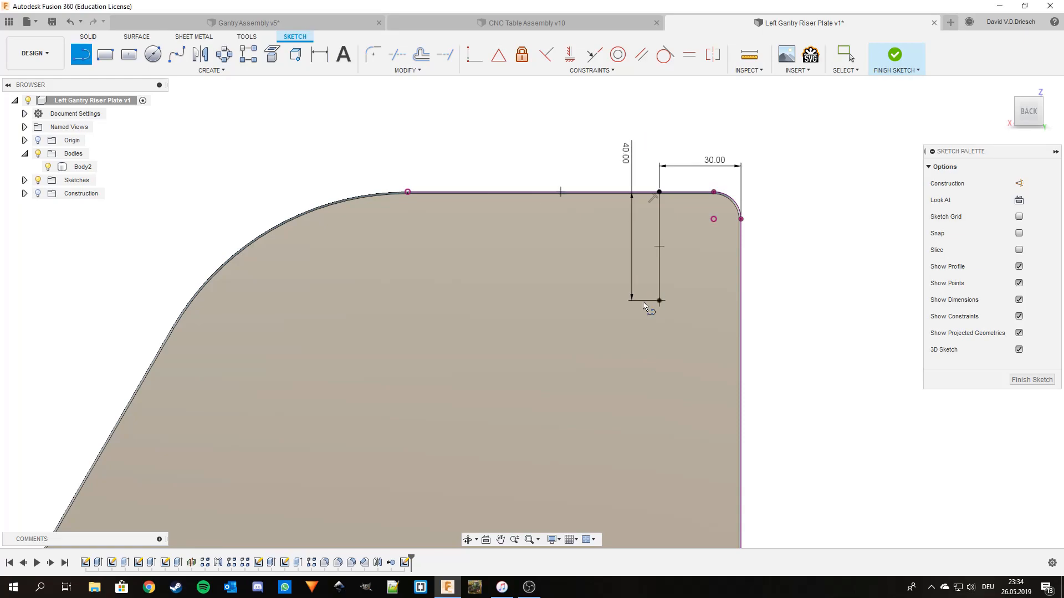
pyautogui.click(658, 301)
pyautogui.scroll(3, 297, 305)
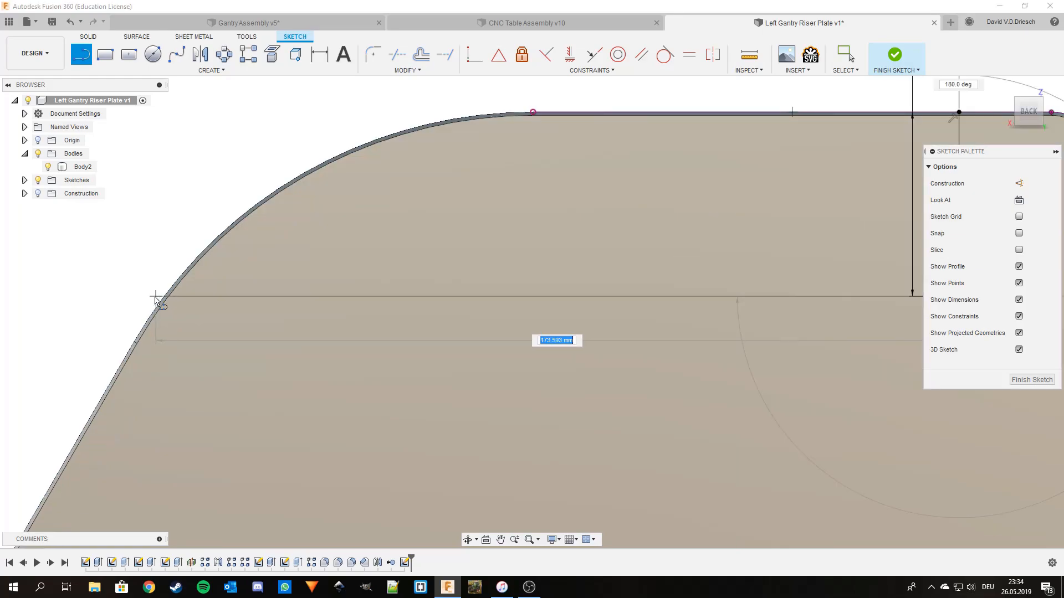
pyautogui.press('p')
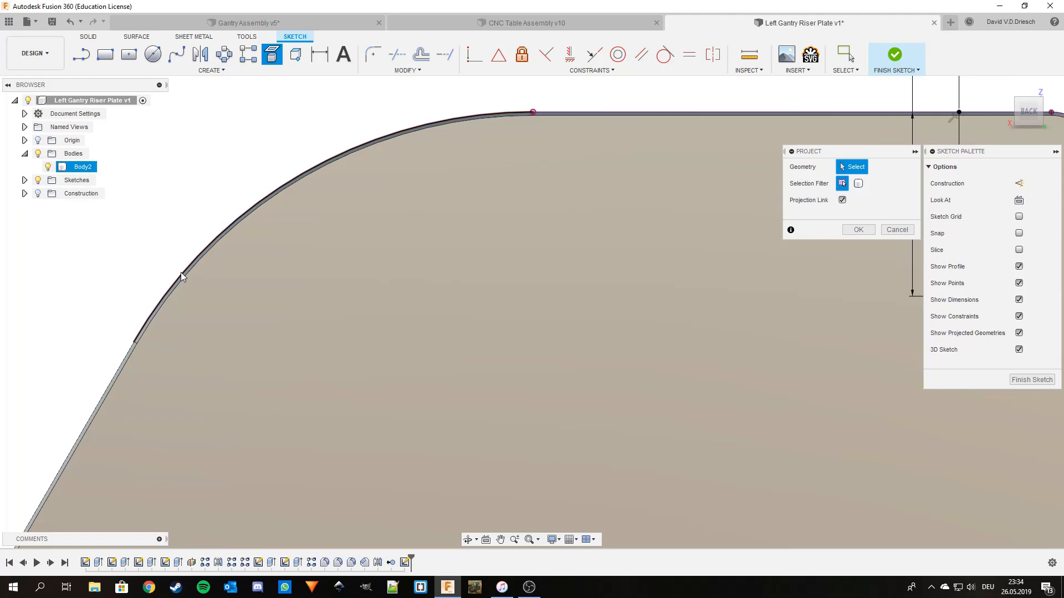
pyautogui.click(181, 271)
pyautogui.press('l')
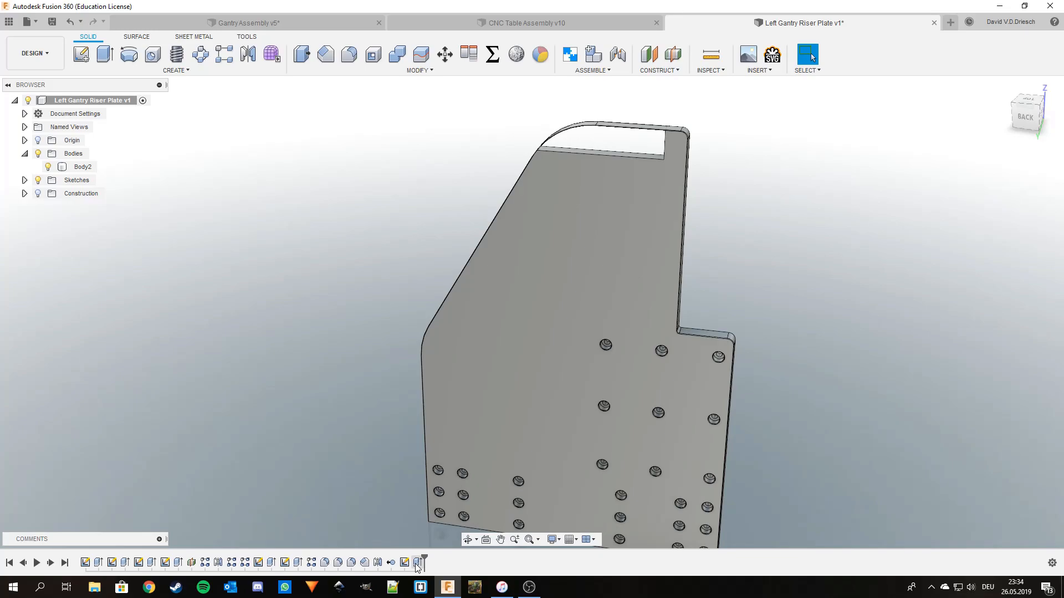
# Edit the cutout's extrude feature to also cut away the thin sliver along the plate's rounded corner
pyautogui.click(417, 563)
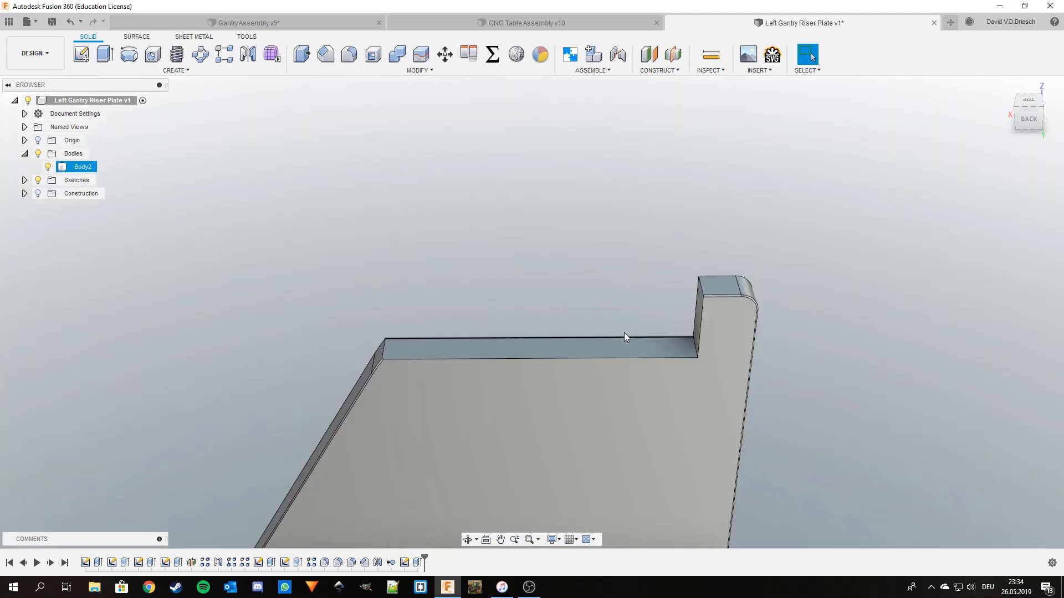
# Fillet the inner corner edge of the cutout with a 5 mm radius
pyautogui.press('f')
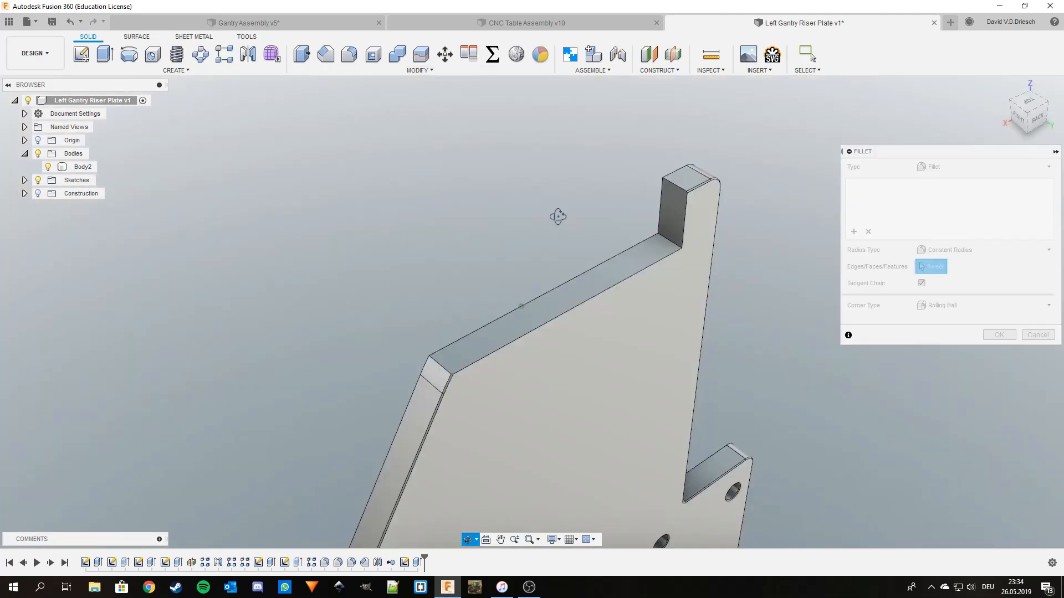
pyautogui.scroll(1, 665, 241)
pyautogui.click(665, 235)
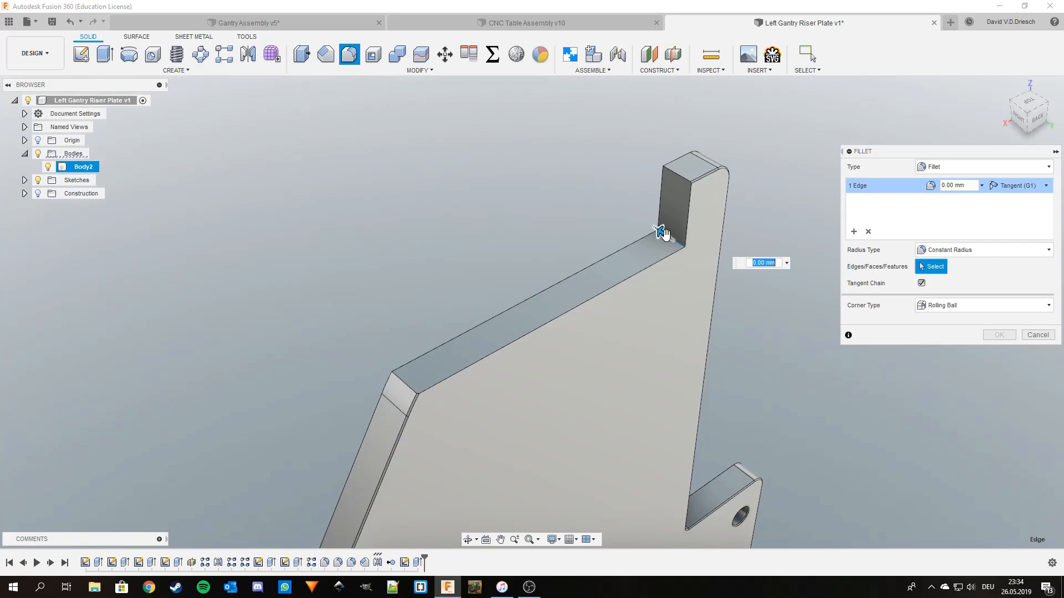
pyautogui.write('5')
pyautogui.press('Return')
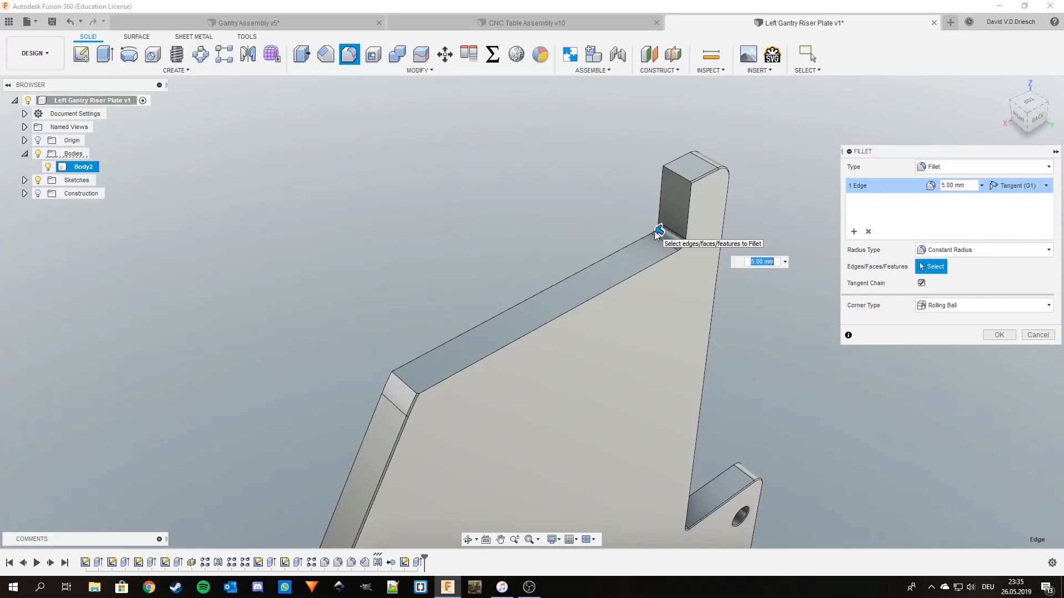
pyautogui.press('Return')
# Fillet the top edge of the remaining upright tab on its cutout side with a 5 mm radius
pyautogui.rightClick(436, 185)
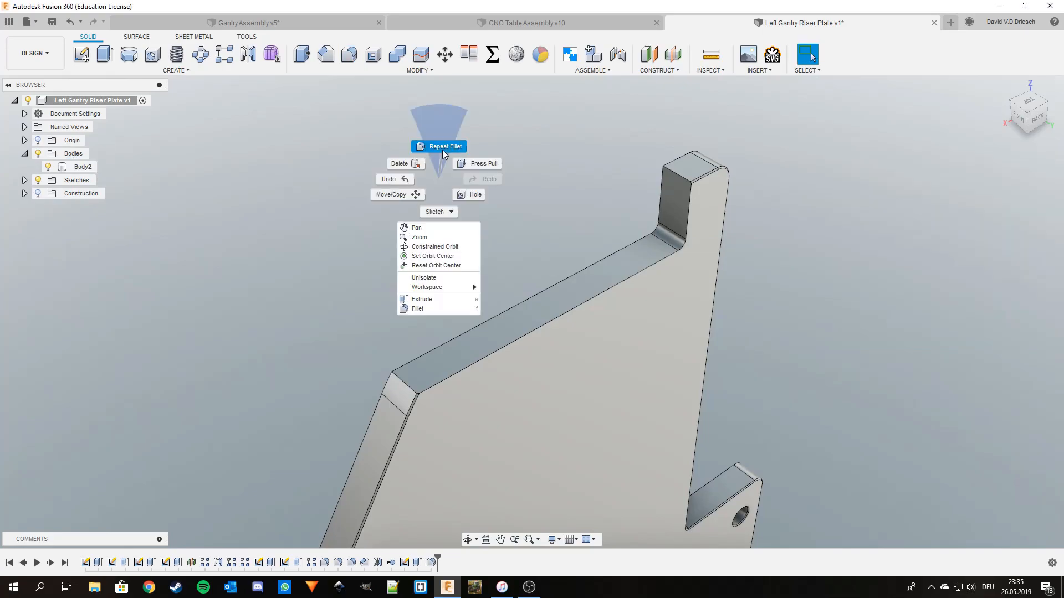
pyautogui.click(442, 148)
pyautogui.write('5')
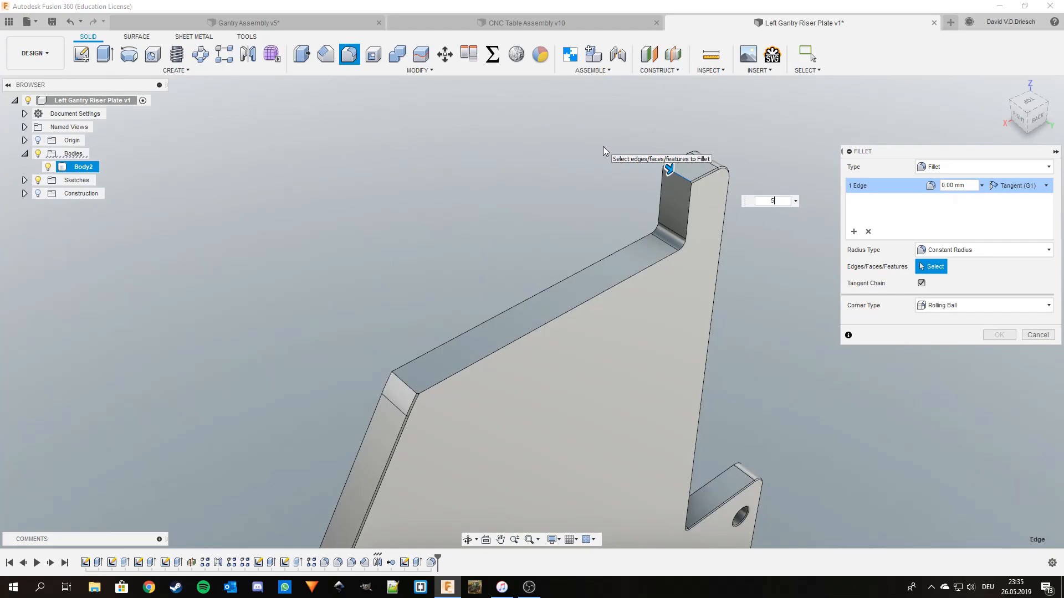
pyautogui.press('Return')
# Fillet the outer corner edge where the cutout floor meets the rest of the rounded corner
pyautogui.rightClick(409, 387)
pyautogui.click(401, 383)
pyautogui.click(401, 383)
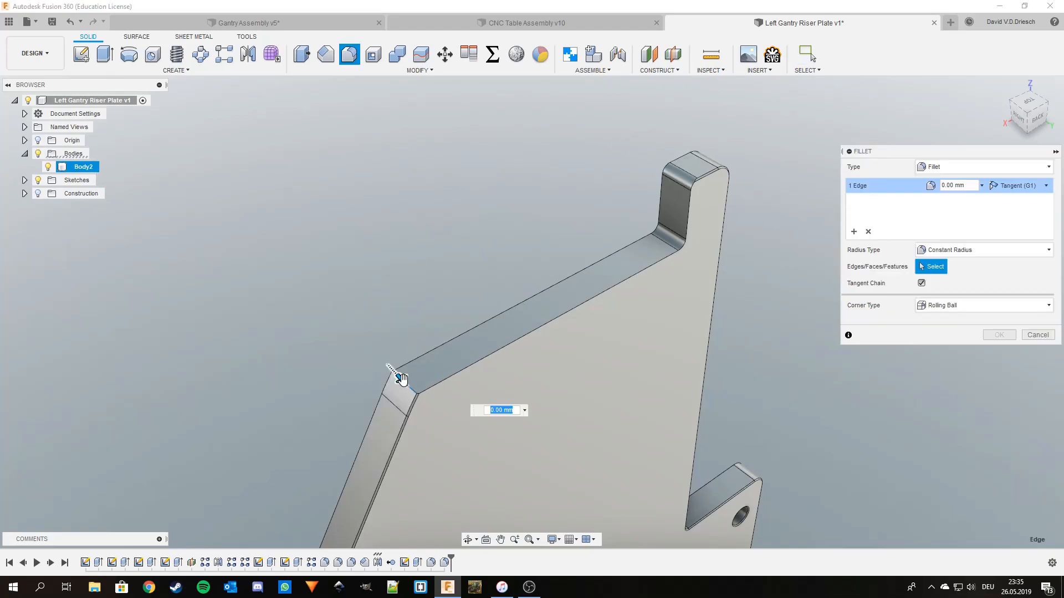
pyautogui.moveTo(405, 382); pyautogui.dragTo(403, 380)
pyautogui.press('Return')
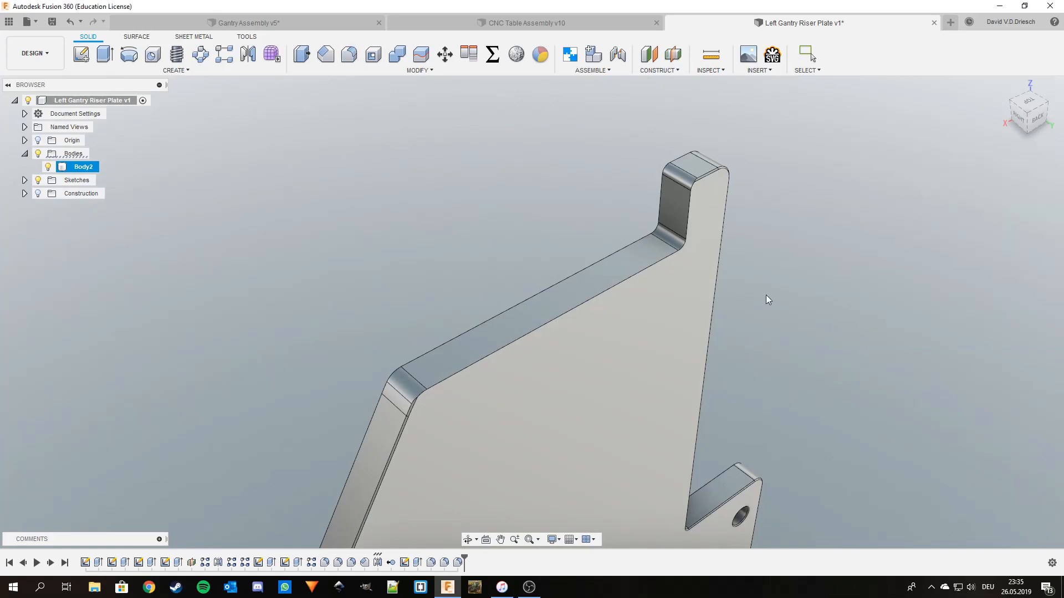
# Chamfer the tangent edge chain along the cutout on the plate's large face by 0.75 mm
pyautogui.click(325, 54)
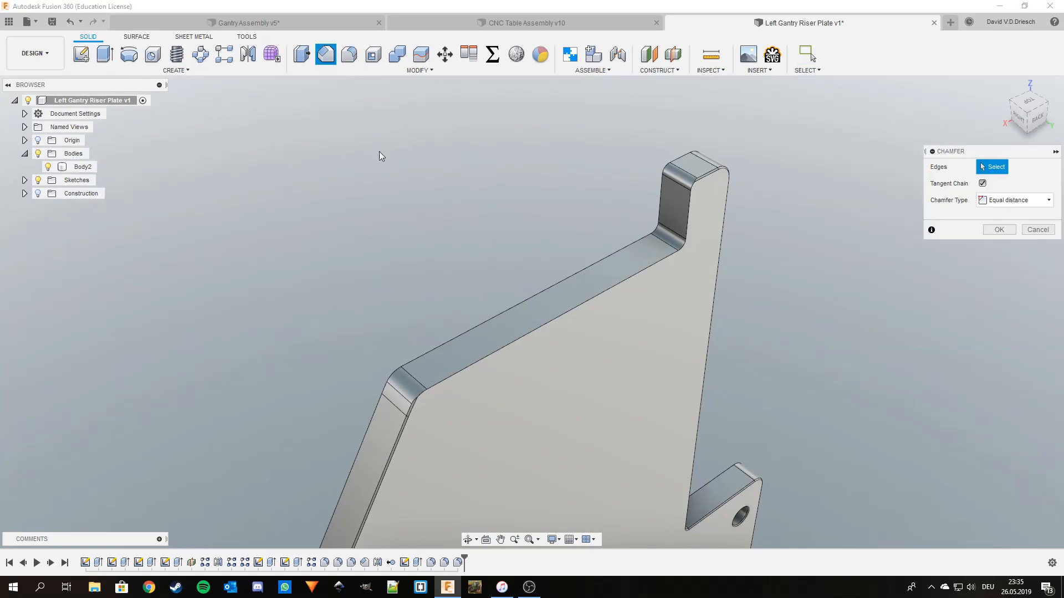
pyautogui.click(490, 354)
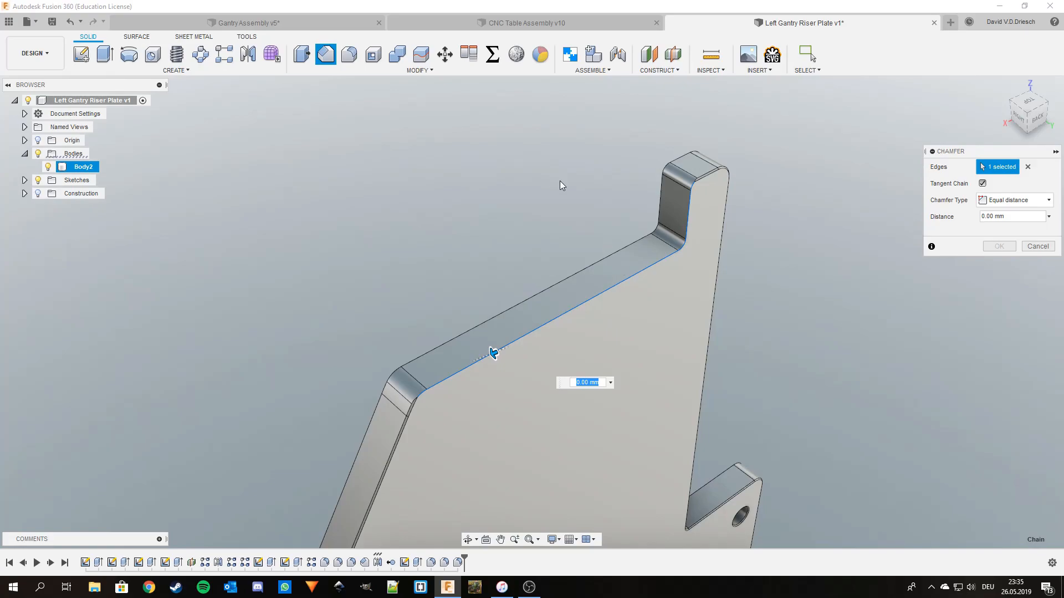
pyautogui.write('0,75')
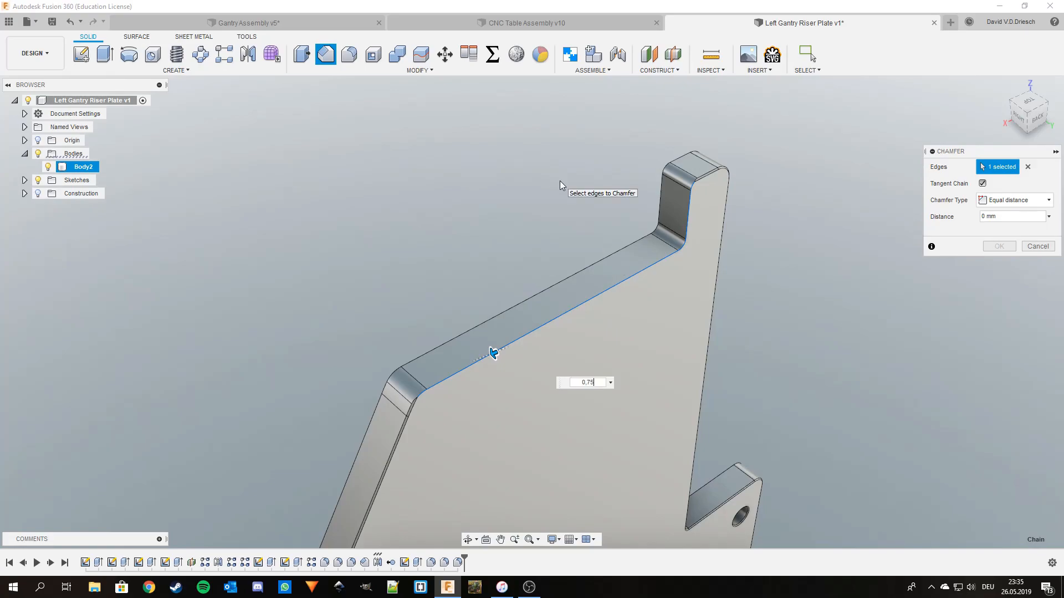
pyautogui.press('Return')
# Save the mirrored plate as a new design named Right Gantry Riser Plate
pyautogui.keyDown('shift'); pyautogui.moveTo(575, 327); pyautogui.dragTo(474, 288, button='middle'); pyautogui.keyUp('shift')
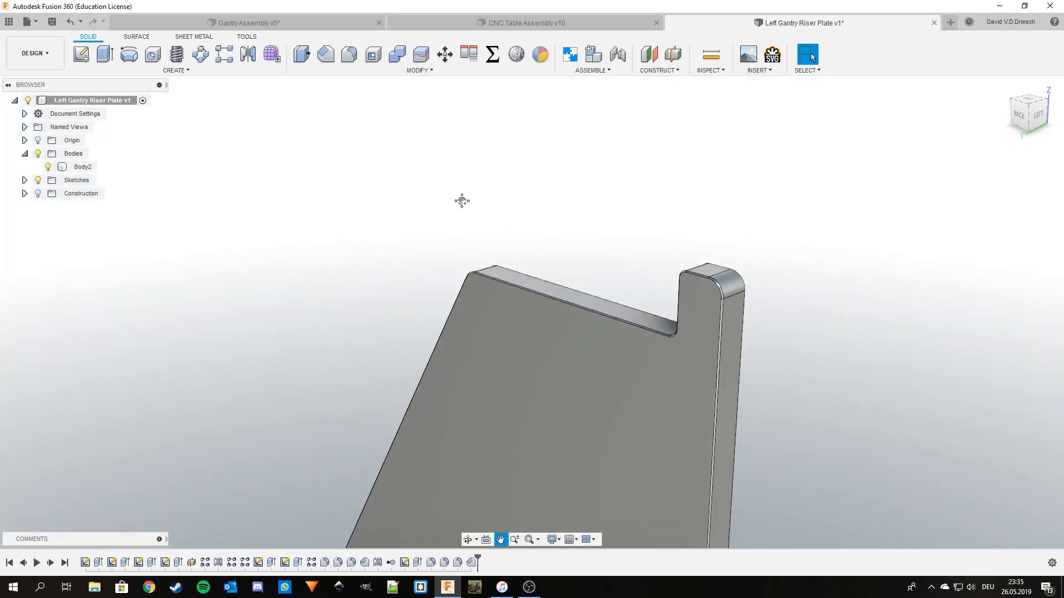
pyautogui.scroll(-5, 399, 254)
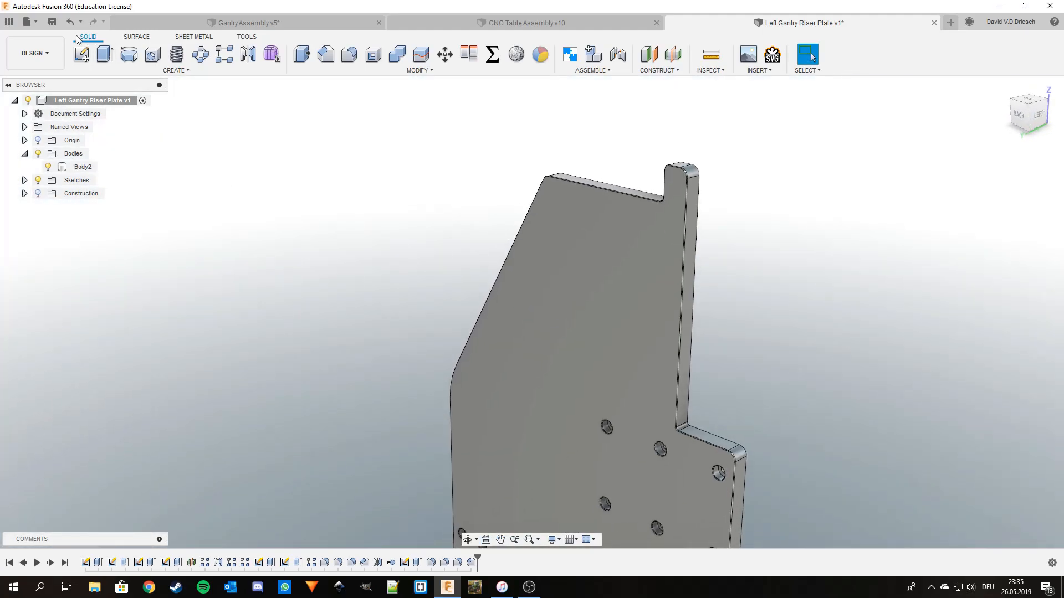
pyautogui.click(27, 21)
pyautogui.click(43, 116)
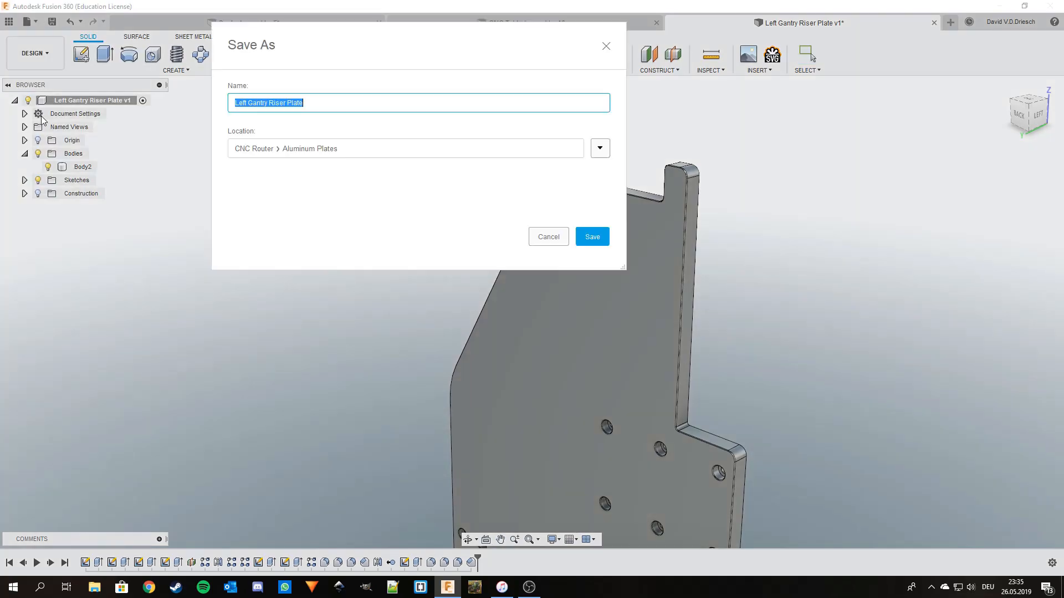
pyautogui.click(249, 103)
pyautogui.moveTo(249, 103); pyautogui.dragTo(235, 102)
pyautogui.write('R')
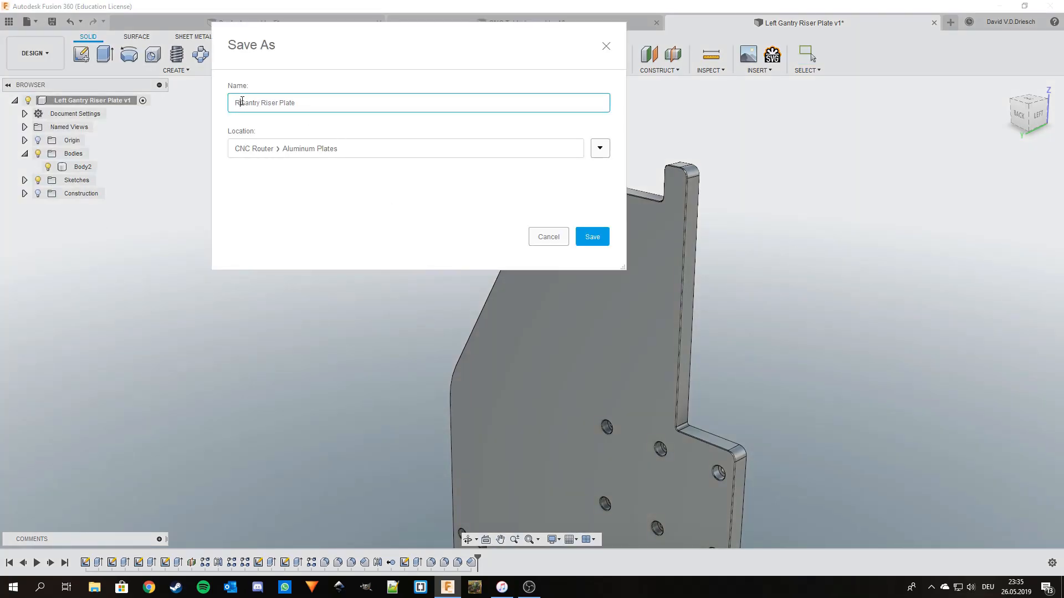
pyautogui.write('ight')
pyautogui.click(238, 102)
pyautogui.write('e')
pyautogui.press('BackSpace')
pyautogui.click(253, 103)
pyautogui.click(592, 237)
# Show the project's Aluminum Plates files from the Gantry Assembly, and save the Right Gantry Riser Plate design again
pyautogui.click(290, 21)
pyautogui.scroll(-3, 382, 265)
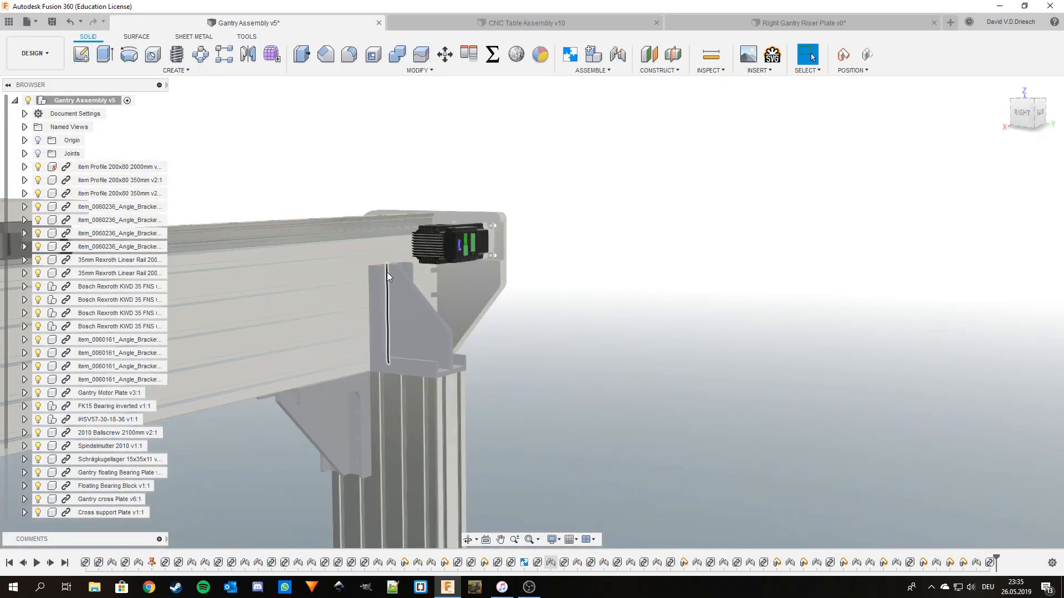
pyautogui.click(8, 23)
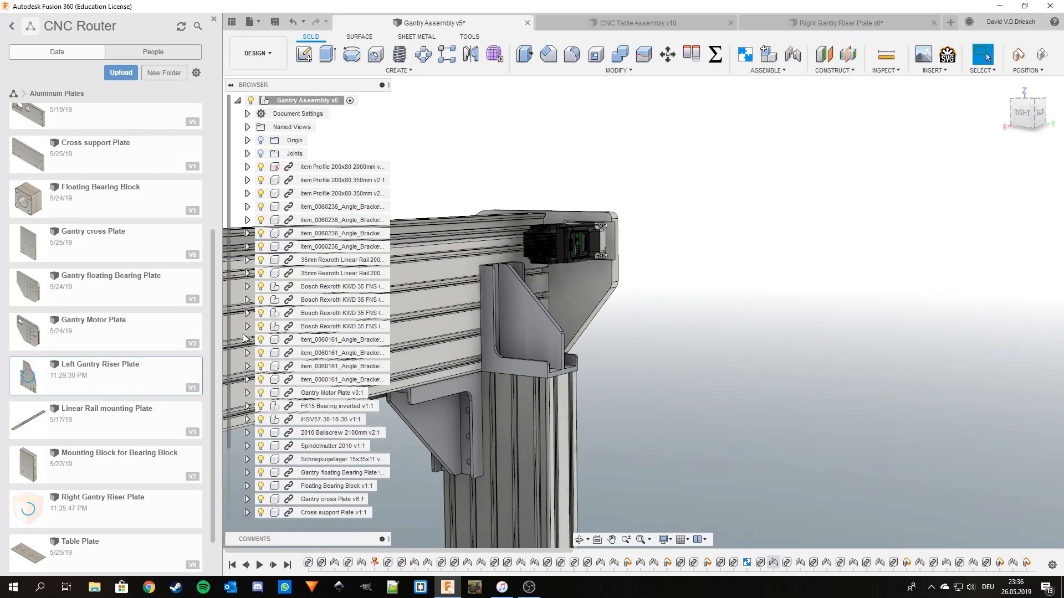
pyautogui.click(833, 23)
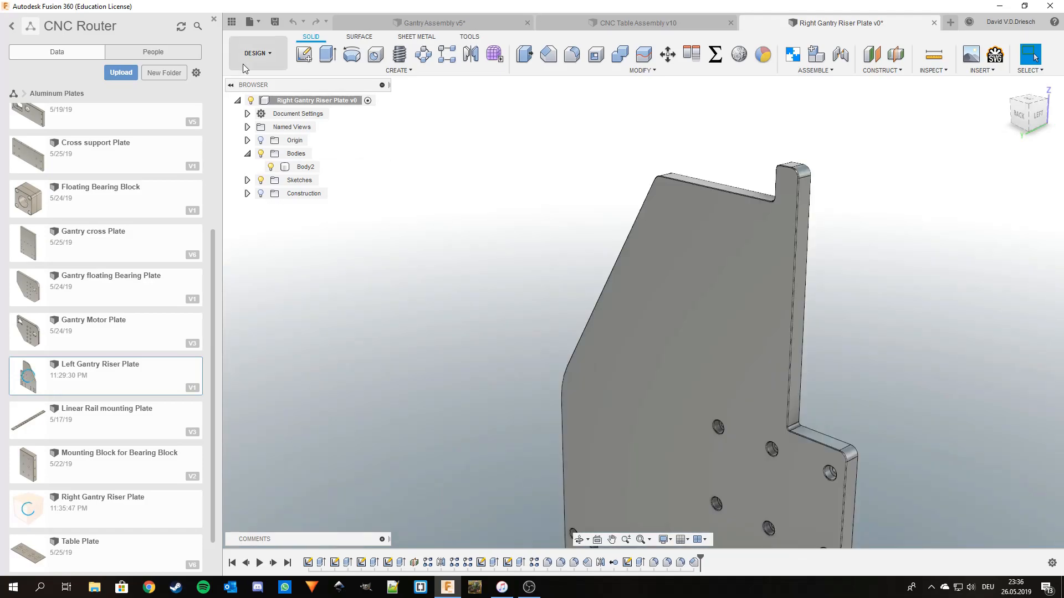
pyautogui.click(275, 21)
pyautogui.click(540, 286)
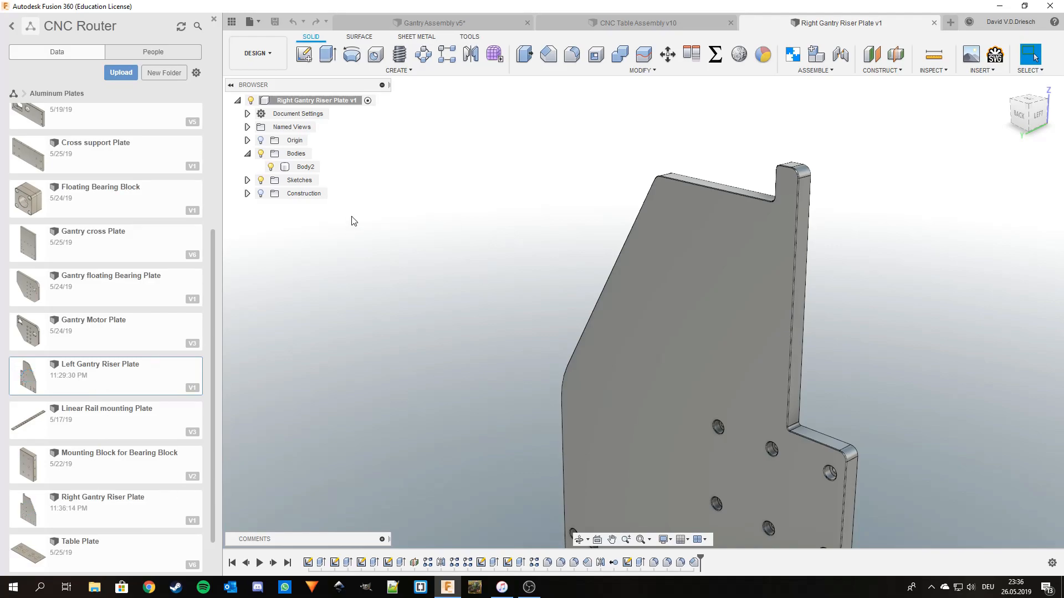
# Insert the Right Gantry Riser Plate into the Gantry Assembly and move it 800 mm along X
pyautogui.click(431, 24)
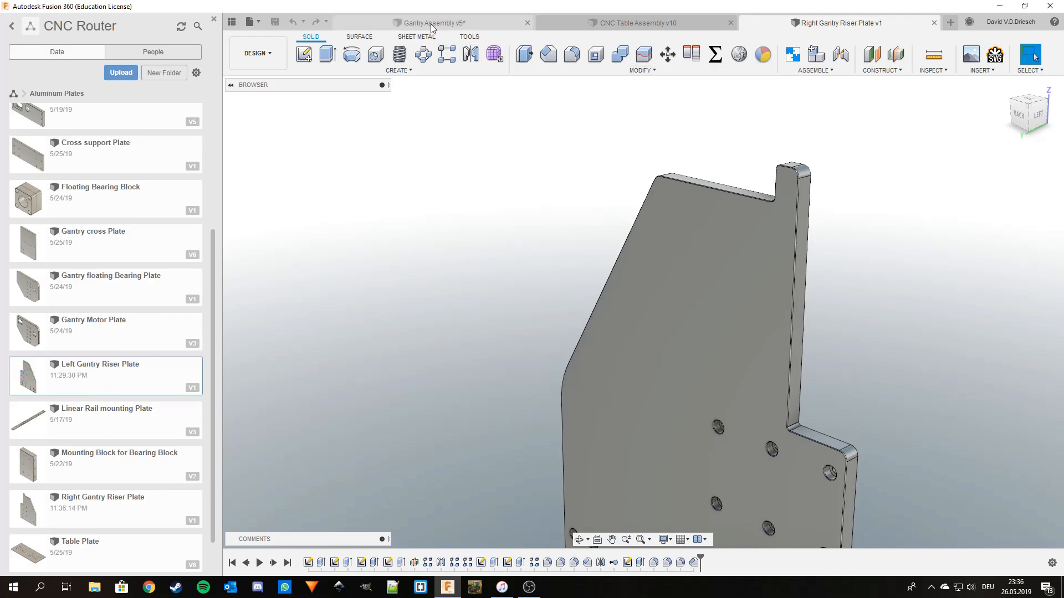
pyautogui.rightClick(101, 525)
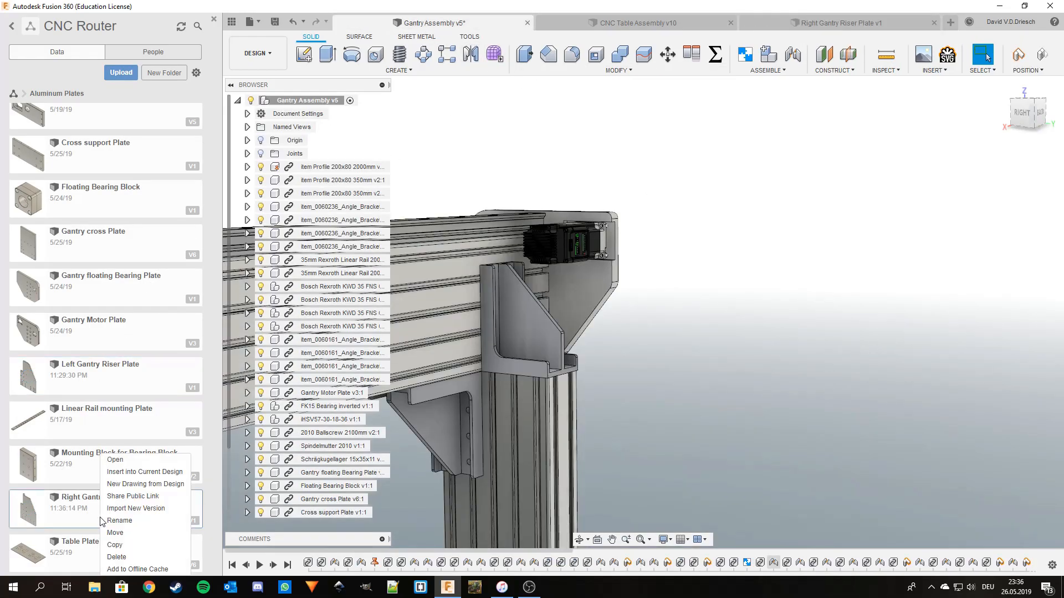
pyautogui.click(126, 476)
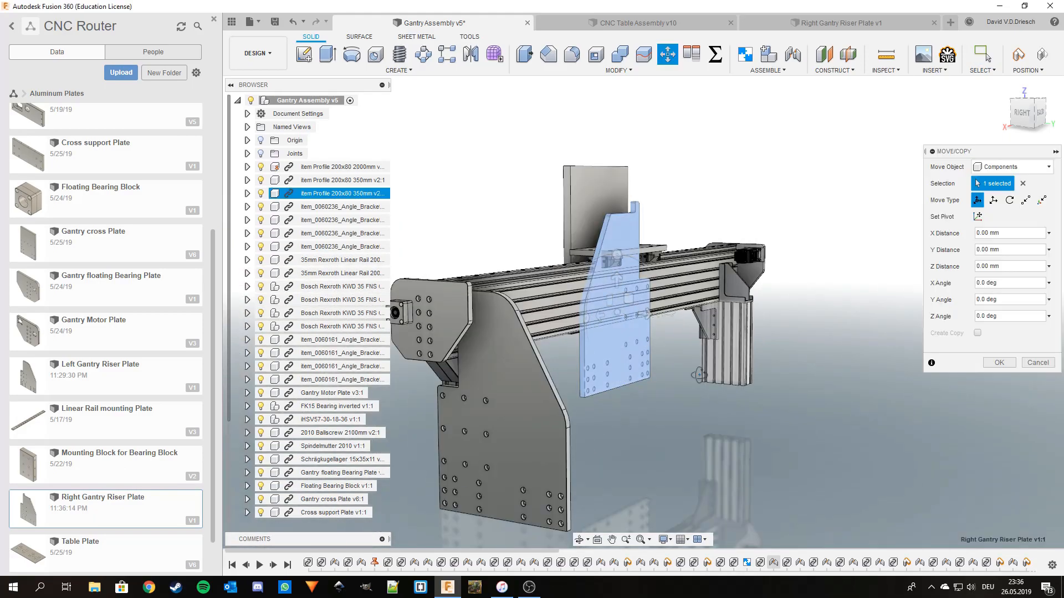
pyautogui.keyDown('shift'); pyautogui.moveTo(698, 375); pyautogui.dragTo(676, 388, button='middle'); pyautogui.keyUp('shift')
pyautogui.moveTo(664, 324); pyautogui.dragTo(819, 381)
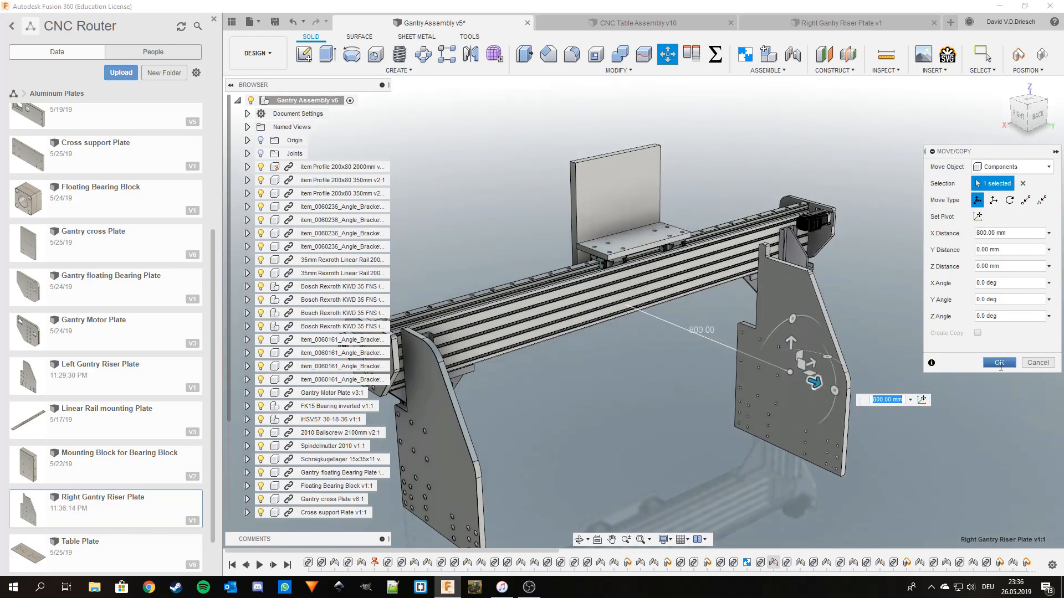
pyautogui.press('Return')
pyautogui.click(214, 19)
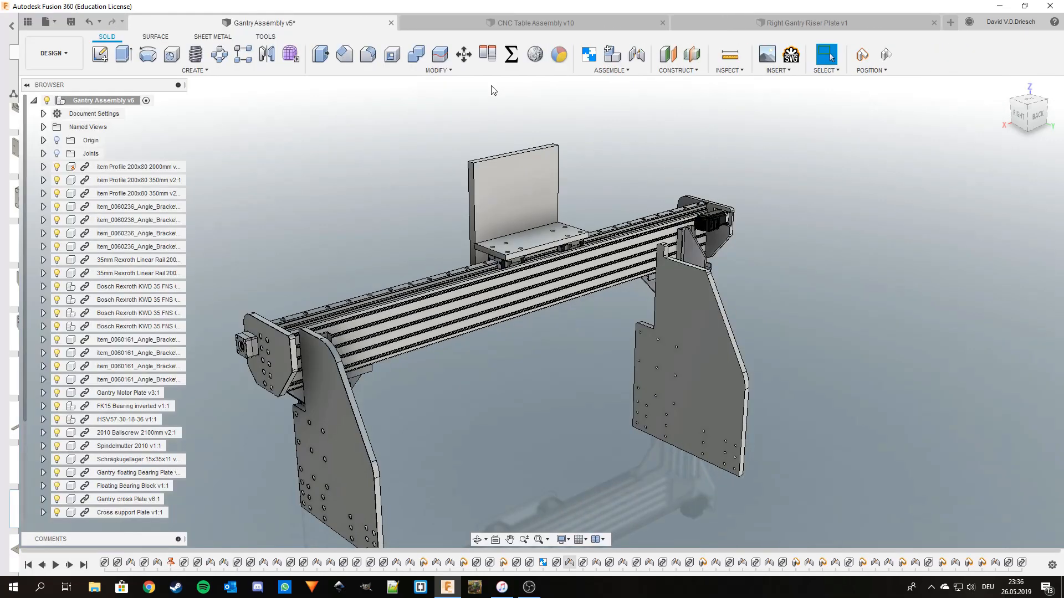
# Try to align the inserted riser plate's inner face with the outer face of the upright profile on the motor side
pyautogui.click(468, 54)
pyautogui.click(667, 311)
pyautogui.keyDown('shift'); pyautogui.moveTo(745, 314); pyautogui.dragTo(606, 266, button='middle'); pyautogui.keyUp('shift')
pyautogui.scroll(5, 786, 396)
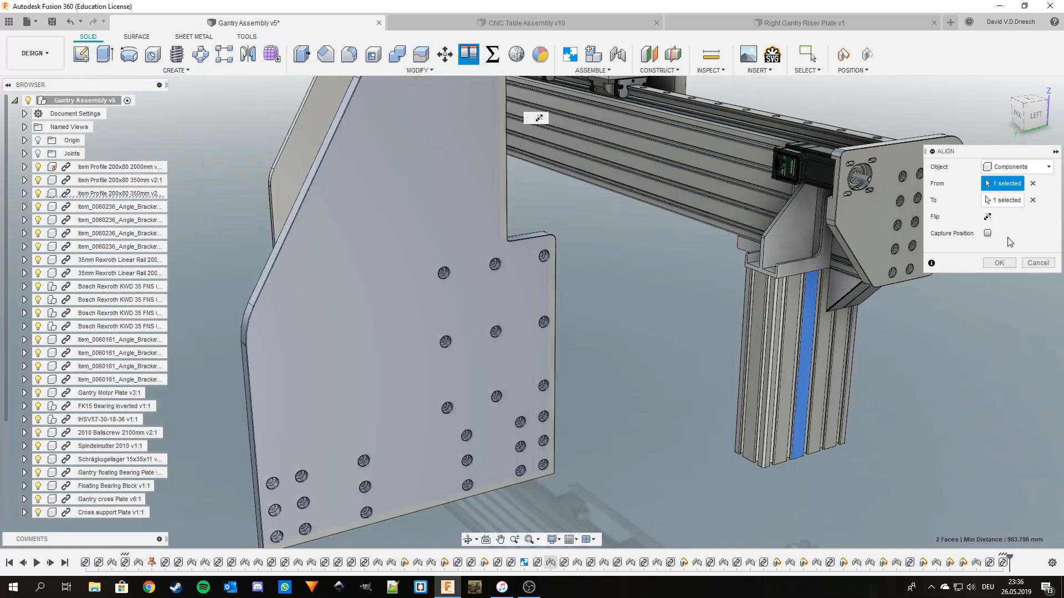
pyautogui.press('Escape')
pyautogui.rightClick(967, 352)
pyautogui.press('Escape')
# Align the top face of the riser plate's upright tab with the top face of the 2000 mm gantry profile
pyautogui.press('a')
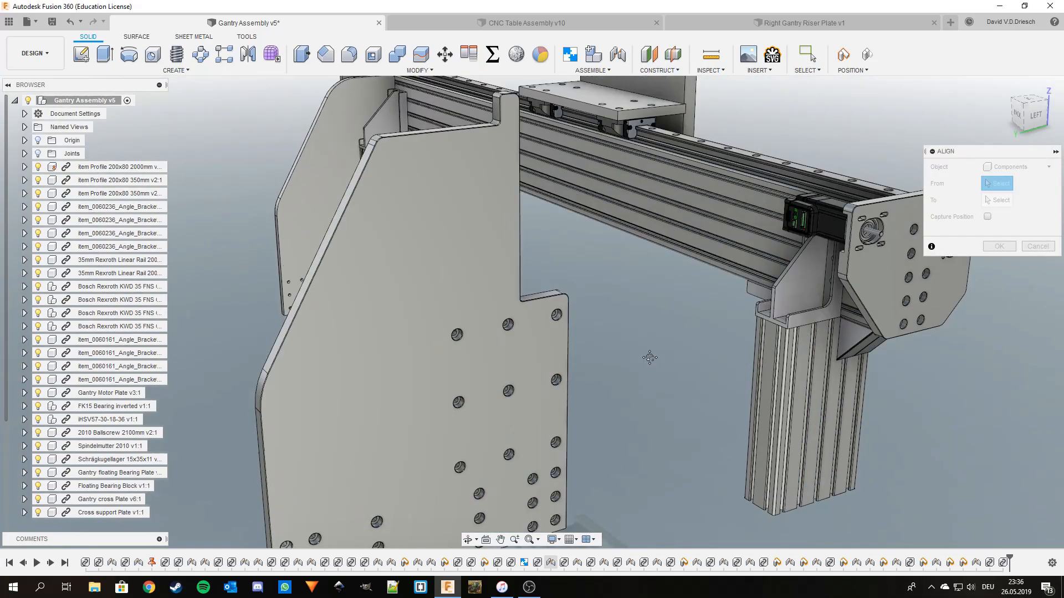
pyautogui.keyDown('shift'); pyautogui.moveTo(967, 348); pyautogui.dragTo(721, 388, button='middle'); pyautogui.keyUp('shift')
pyautogui.scroll(5, 488, 452)
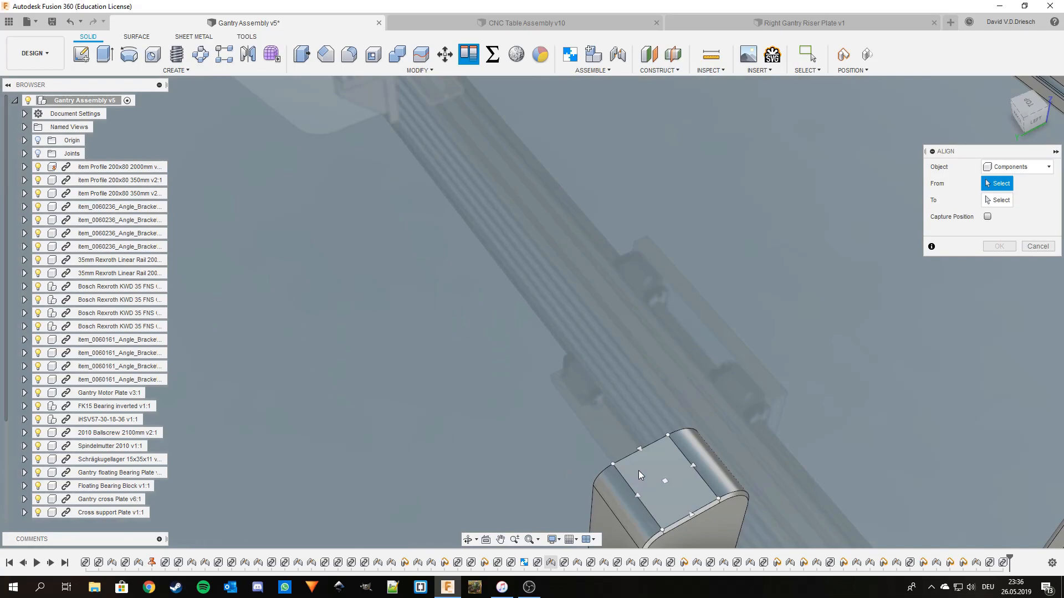
pyautogui.click(639, 471)
pyautogui.scroll(-3, 662, 441)
pyautogui.scroll(6, 661, 410)
pyautogui.moveTo(787, 430)
pyautogui.keyDown('shift'); pyautogui.mouseDown(button='middle')
pyautogui.moveTo(776, 414)
pyautogui.moveTo(797, 403)
pyautogui.moveTo(790, 410)
pyautogui.mouseUp(button='middle'); pyautogui.keyUp('shift')
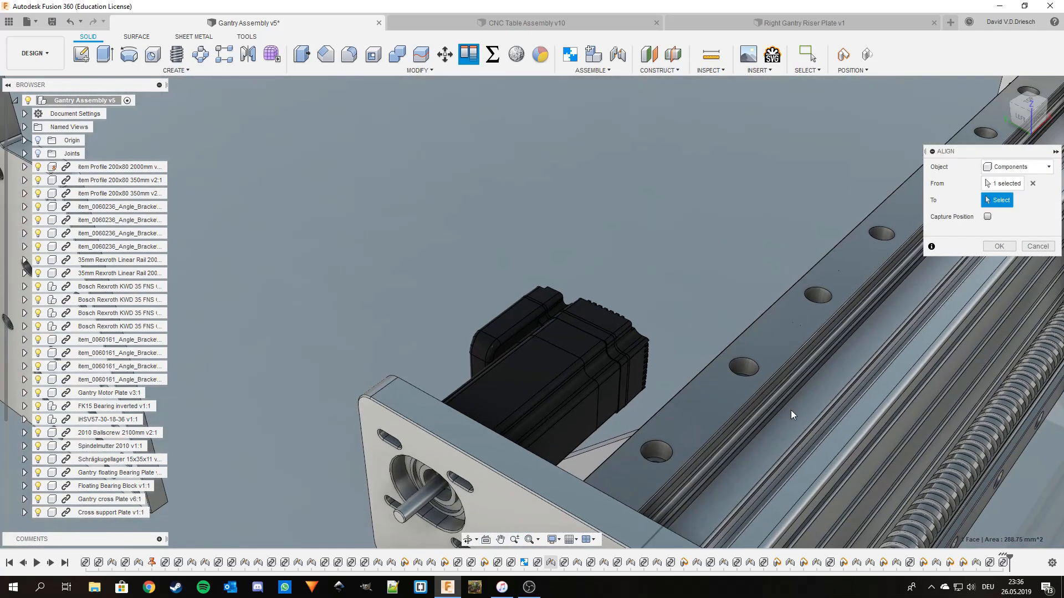
pyautogui.click(789, 418)
pyautogui.click(1001, 263)
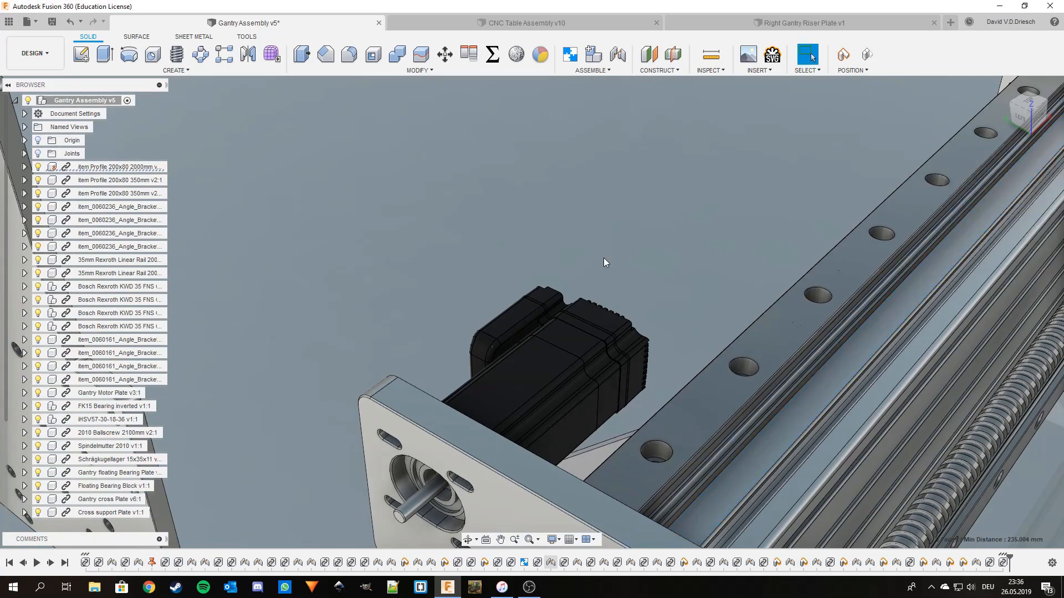
# Align the narrow upright edge face above the riser plate's step with the back face of the 2000 mm gantry profile
pyautogui.moveTo(607, 187); pyautogui.dragTo(607, 182, button='right')
pyautogui.scroll(-6, 560, 213)
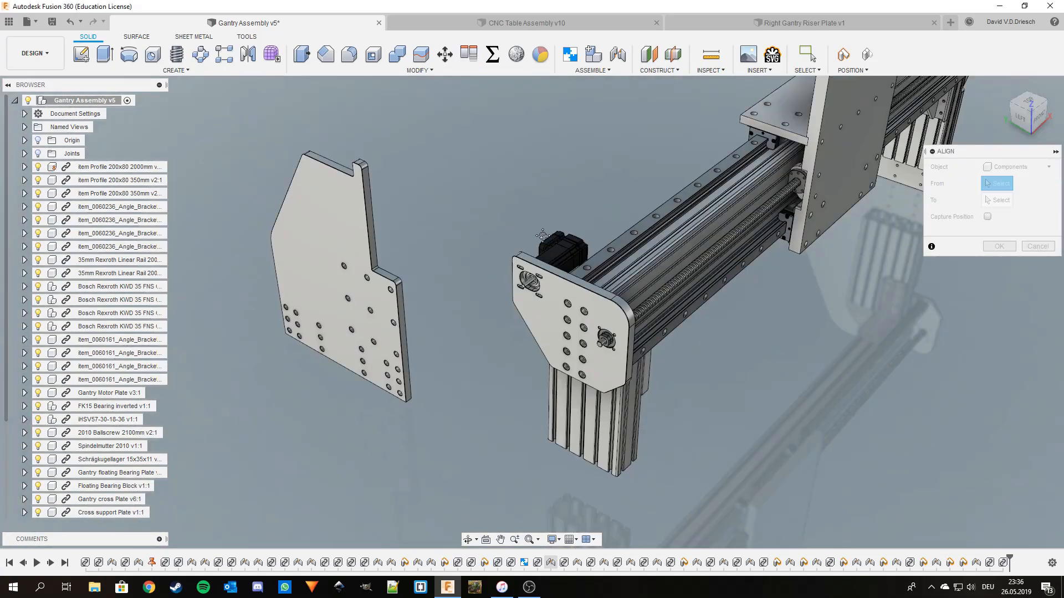
pyautogui.moveTo(406, 258); pyautogui.dragTo(478, 274, button='middle')
pyautogui.scroll(4, 486, 276)
pyautogui.moveTo(546, 285); pyautogui.dragTo(699, 191, button='middle')
pyautogui.click(376, 237)
pyautogui.scroll(-3, 481, 235)
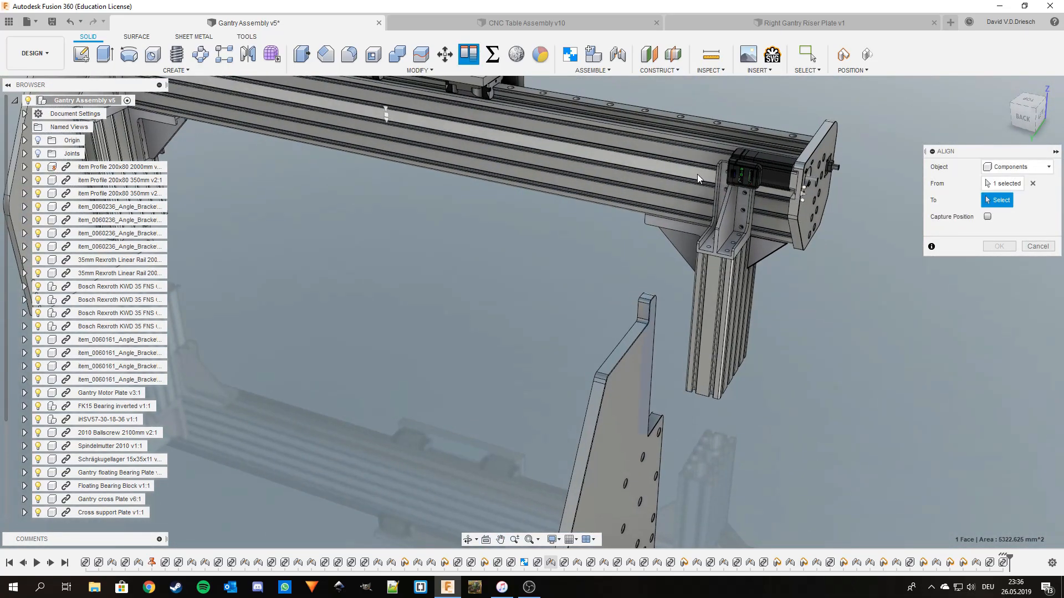
pyautogui.click(697, 174)
pyautogui.click(999, 264)
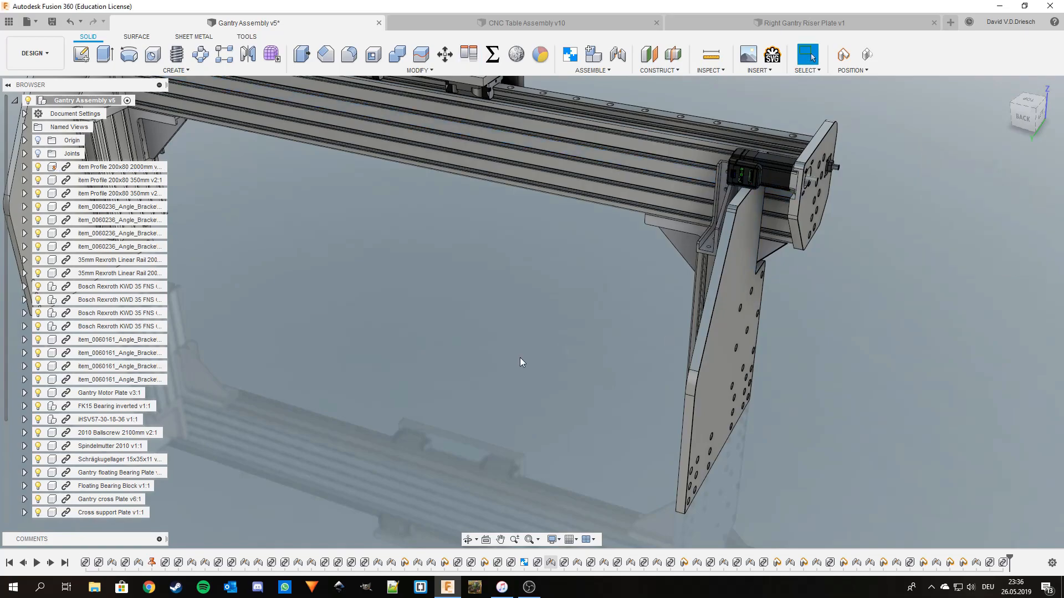
# Align the riser plate's large inner face with the outer face of the 350 mm upright profile so it sits flush
pyautogui.keyDown('shift'); pyautogui.moveTo(516, 352); pyautogui.dragTo(580, 347, button='middle'); pyautogui.keyUp('shift')
pyautogui.rightClick(581, 346)
pyautogui.click(580, 294)
pyautogui.click(743, 349)
pyautogui.keyDown('shift'); pyautogui.moveTo(741, 349); pyautogui.dragTo(781, 293, button='middle'); pyautogui.keyUp('shift')
pyautogui.scroll(6, 781, 293)
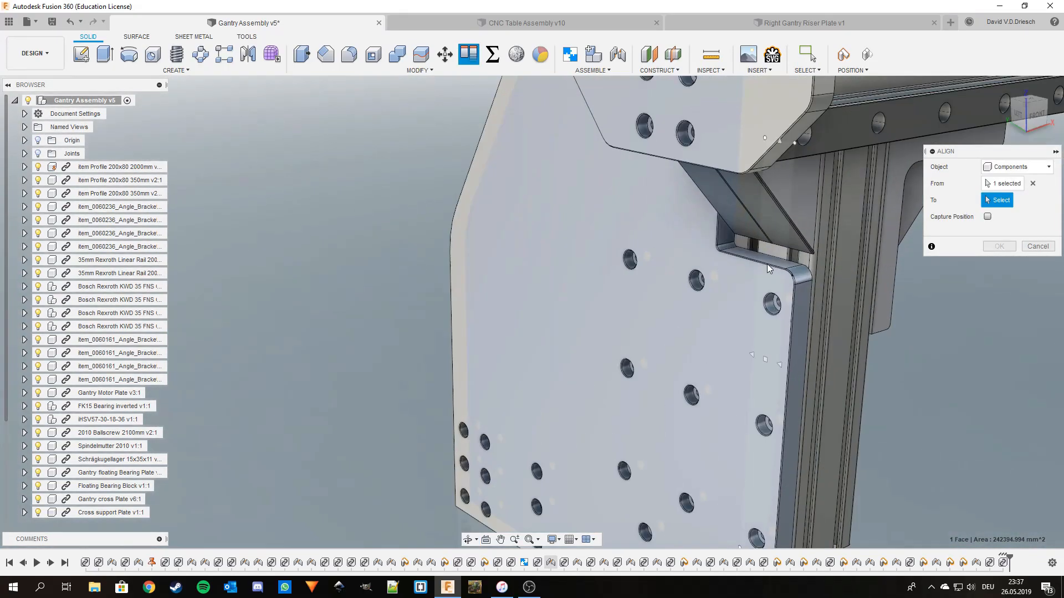
pyautogui.click(772, 251)
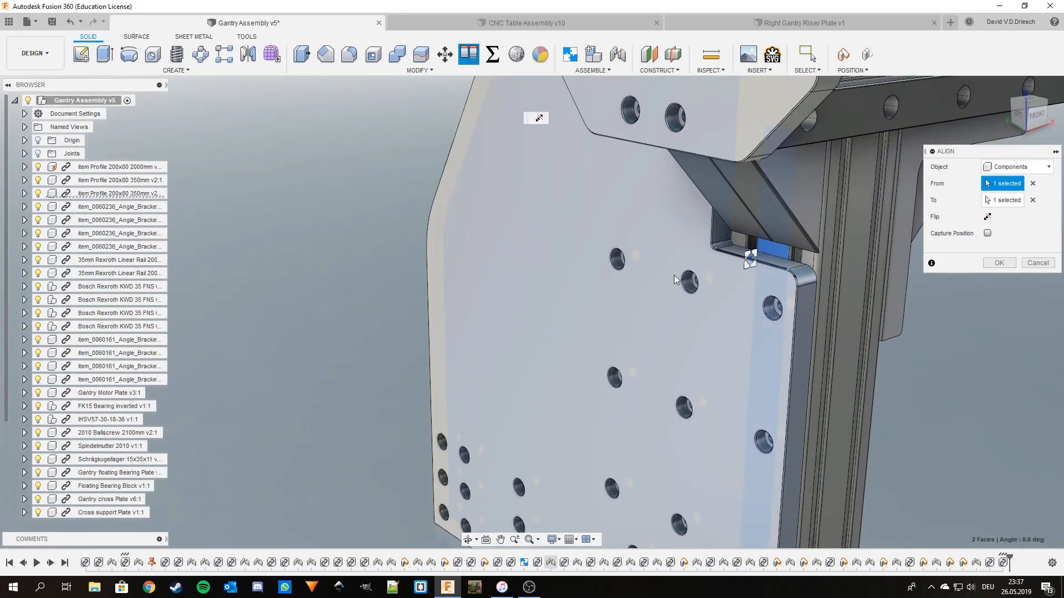
pyautogui.click(1001, 263)
# Inspect the riser plate's fit around the motor and angle bracket, and check the whole gantry from several sides
pyautogui.scroll(-5, 690, 310)
pyautogui.keyDown('shift'); pyautogui.moveTo(691, 314); pyautogui.dragTo(856, 305, button='middle'); pyautogui.keyUp('shift')
pyautogui.scroll(8, 657, 143)
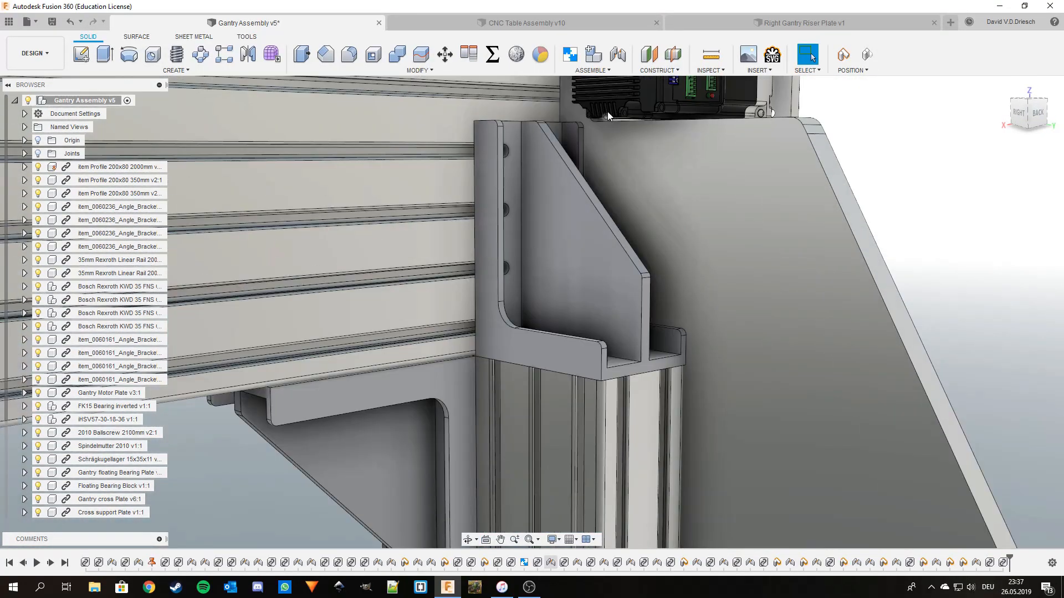
pyautogui.moveTo(659, 166); pyautogui.dragTo(722, 357, button='middle')
pyautogui.scroll(-5, 624, 258)
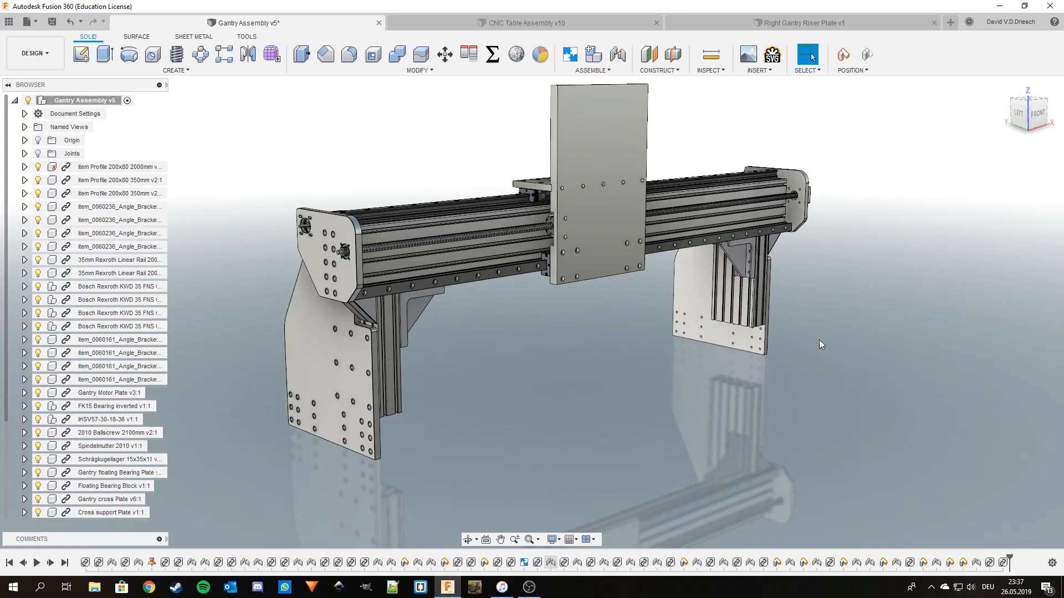
pyautogui.keyDown('shift'); pyautogui.moveTo(819, 340); pyautogui.dragTo(816, 378, button='middle'); pyautogui.keyUp('shift')
pyautogui.scroll(-2, 515, 399)
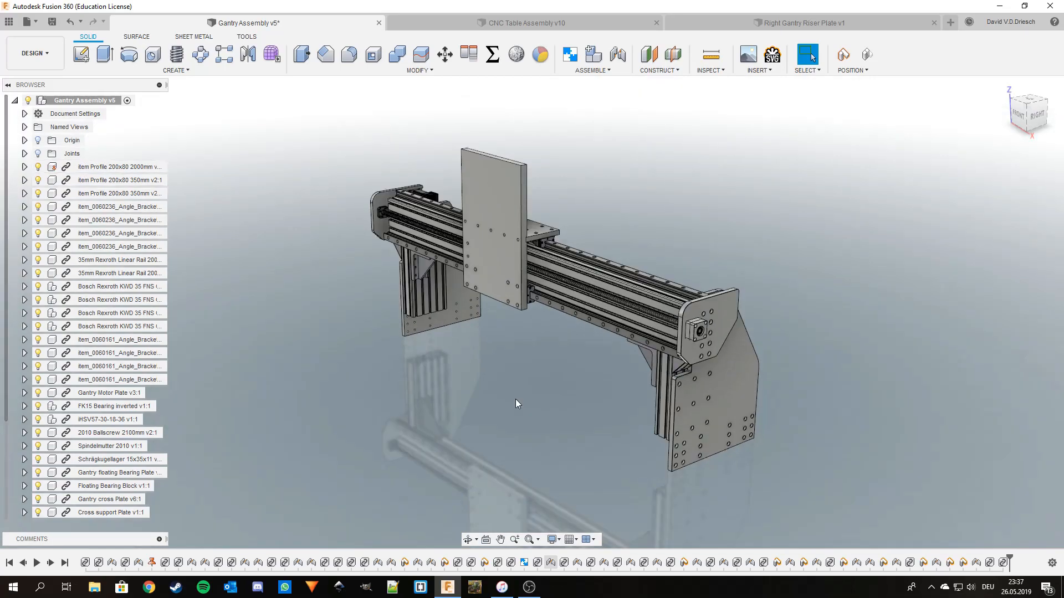
pyautogui.keyDown('shift'); pyautogui.moveTo(515, 399); pyautogui.dragTo(378, 290, button='middle'); pyautogui.keyUp('shift')
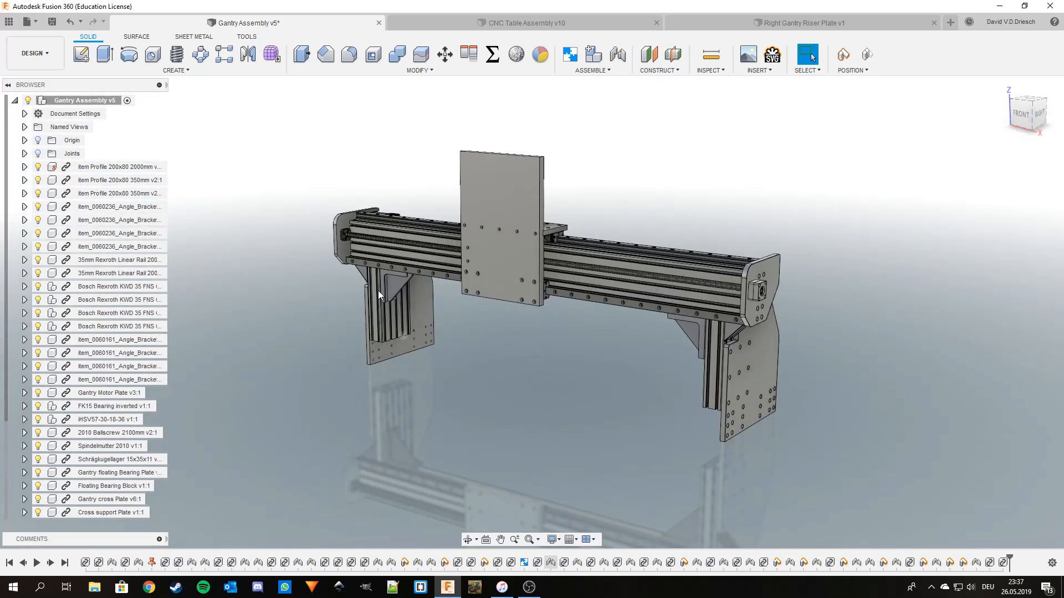
# Insert the modified 160x160 angle bracket item_0060236 from the project's Aluminum Extrusion folder into the Gantry Assembly
pyautogui.click(7, 23)
pyautogui.scroll(3, 33, 124)
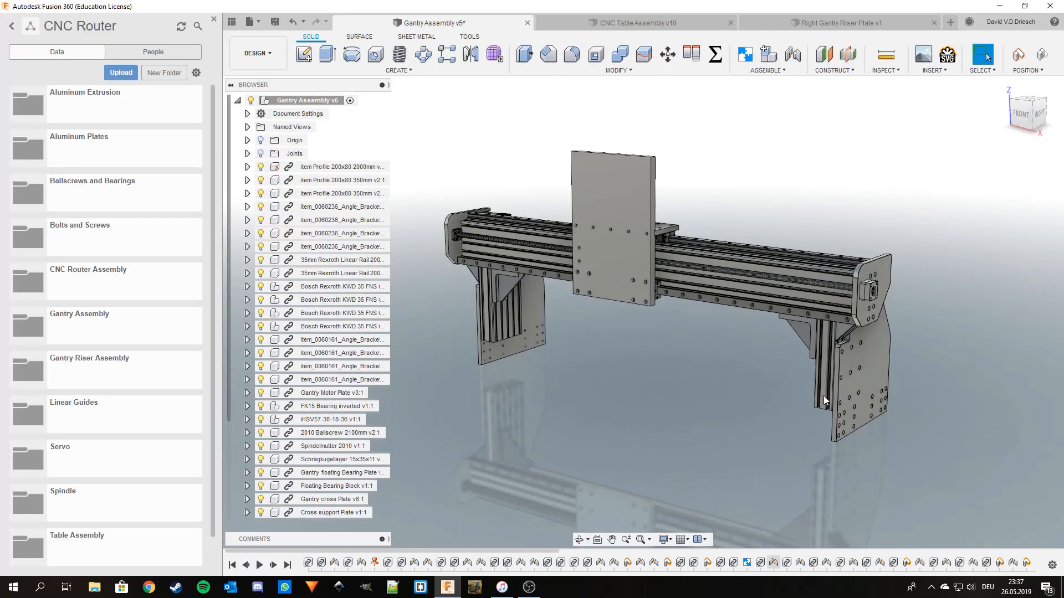
pyautogui.doubleClick(80, 114)
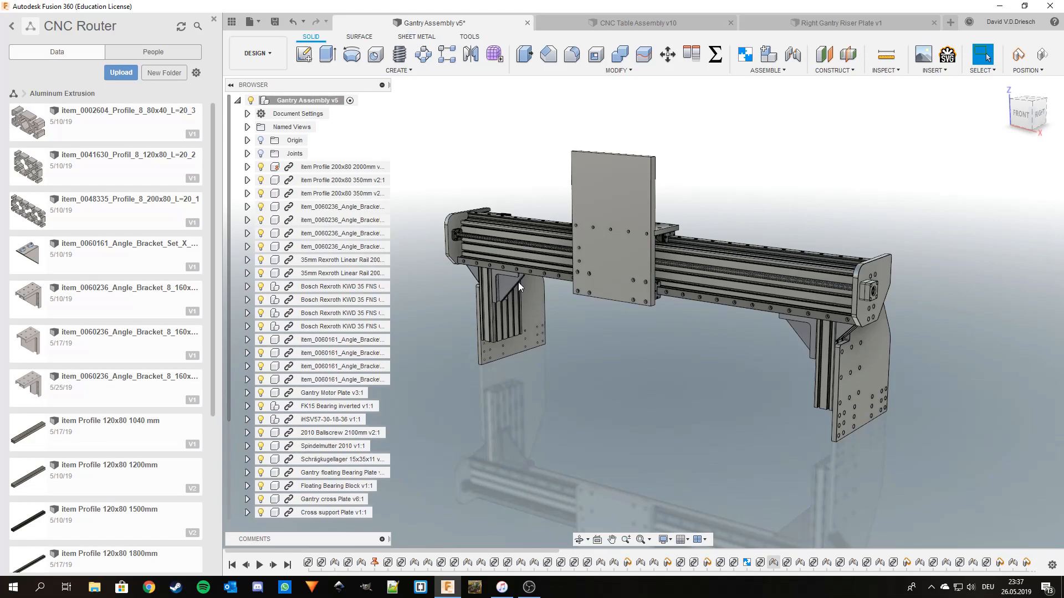
pyautogui.keyDown('shift'); pyautogui.moveTo(512, 285); pyautogui.dragTo(573, 292, button='middle'); pyautogui.keyUp('shift')
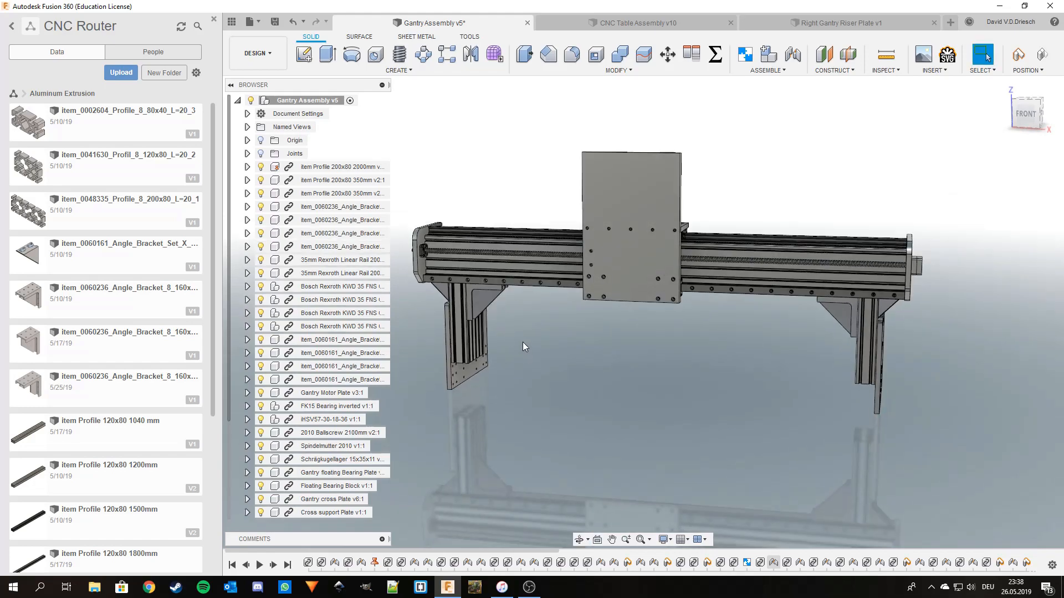
pyautogui.keyDown('shift'); pyautogui.moveTo(519, 333); pyautogui.dragTo(436, 343, button='middle'); pyautogui.keyUp('shift')
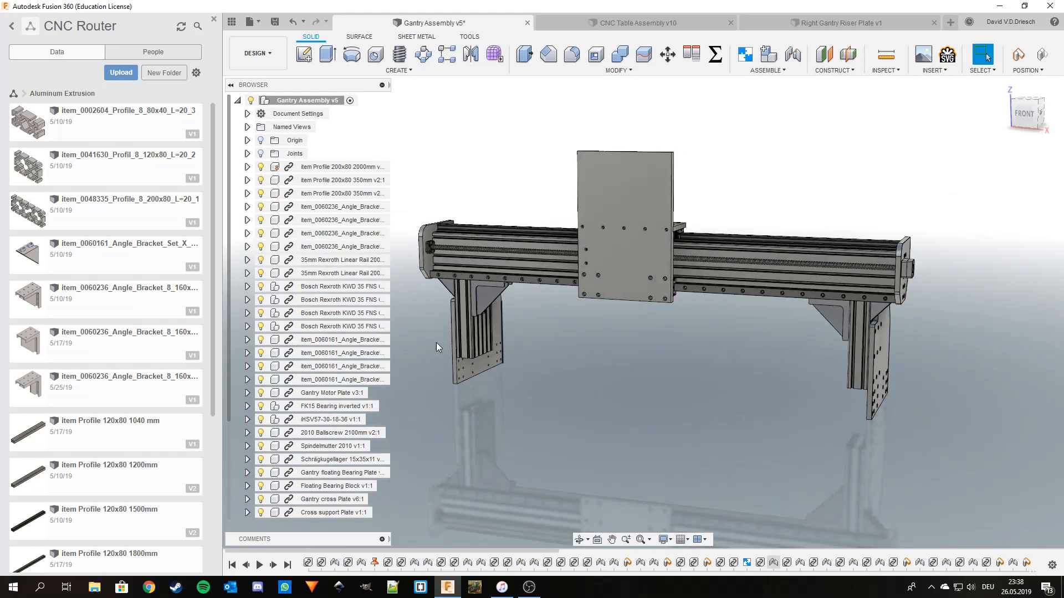
pyautogui.rightClick(40, 386)
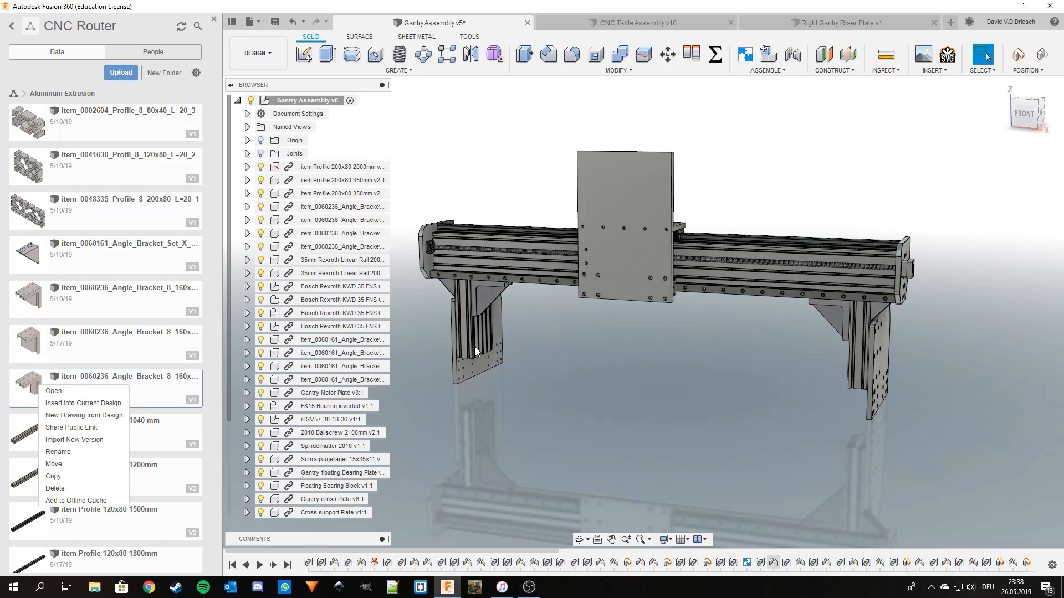
pyautogui.click(63, 403)
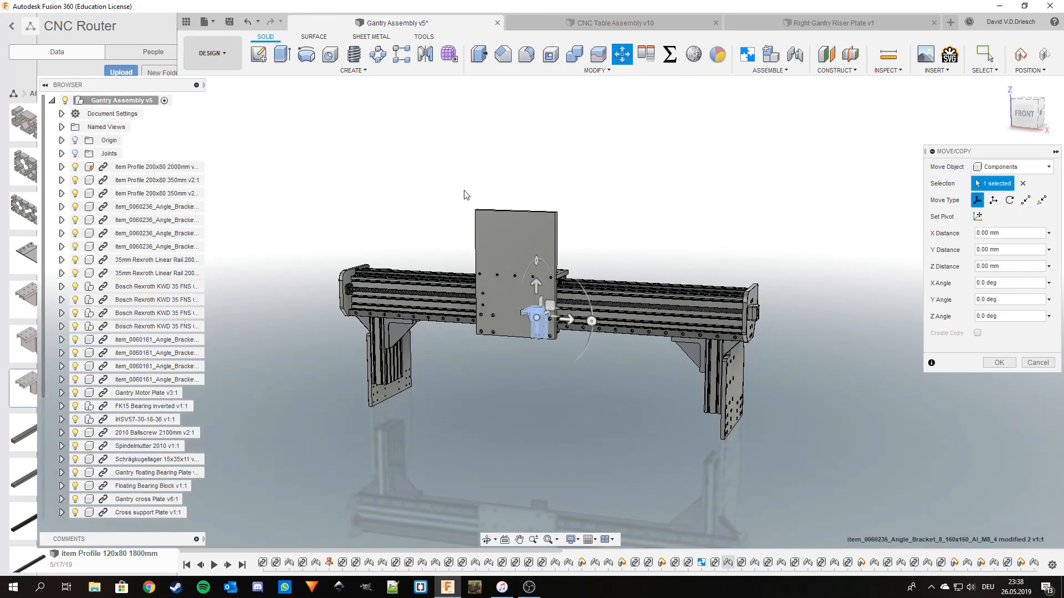
# Move the inserted angle bracket -650 mm along Y so it stands clear in front of the gantry
pyautogui.keyDown('shift'); pyautogui.moveTo(528, 352); pyautogui.dragTo(515, 354, button='middle'); pyautogui.keyUp('shift')
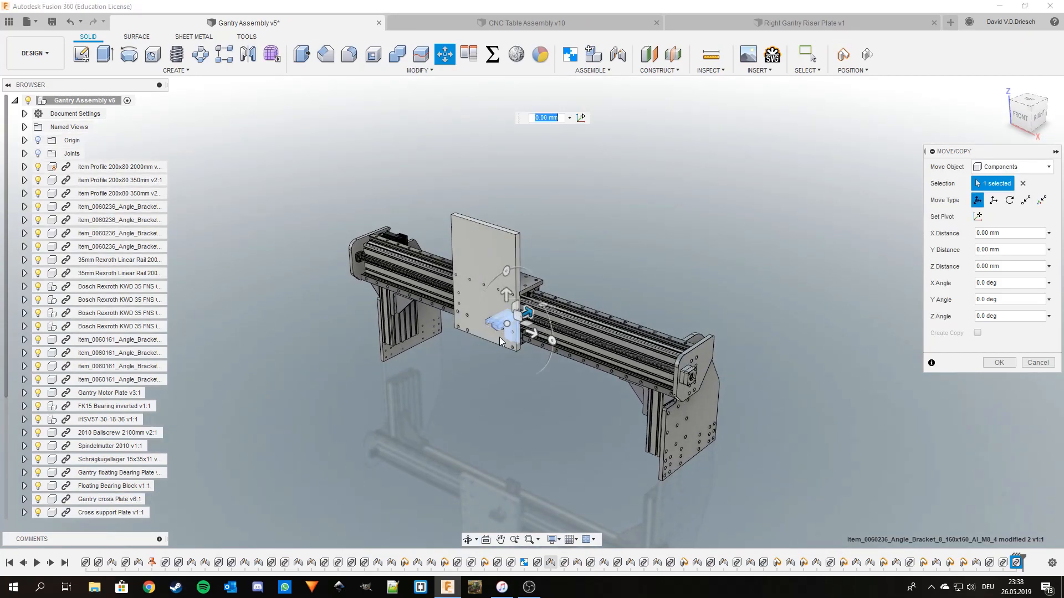
pyautogui.scroll(2, 527, 313)
pyautogui.moveTo(527, 314); pyautogui.dragTo(448, 392)
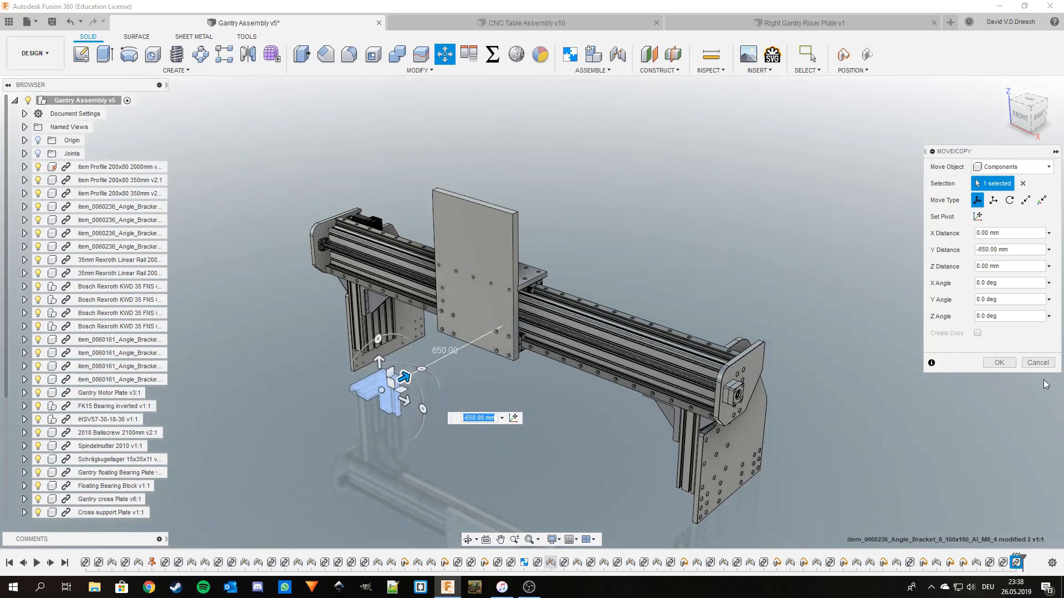
pyautogui.click(1000, 363)
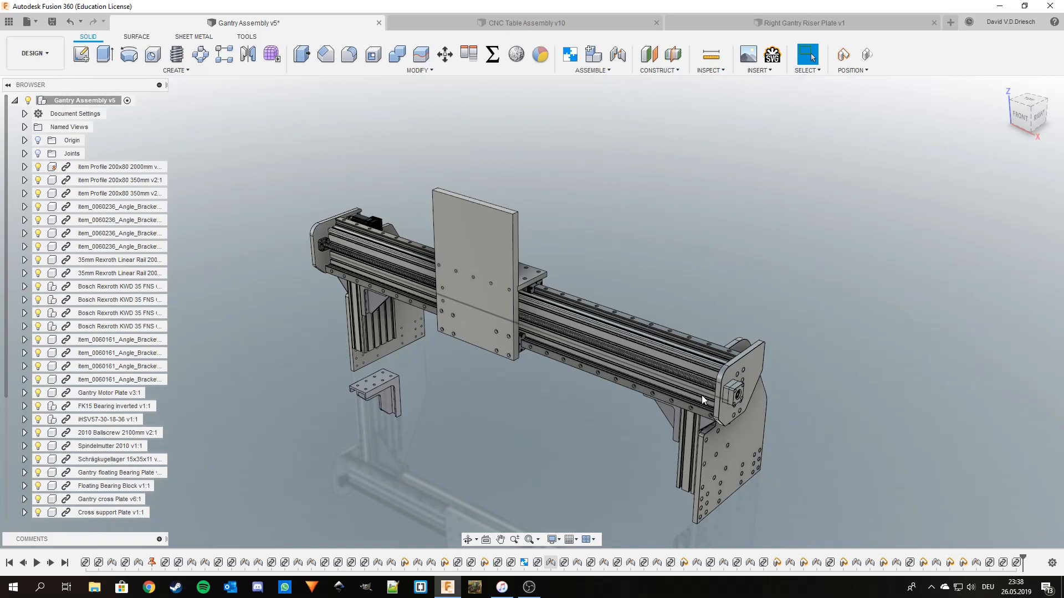
# Start the Joint command and capture the angle bracket's moved position
pyautogui.click(570, 56)
pyautogui.click(589, 292)
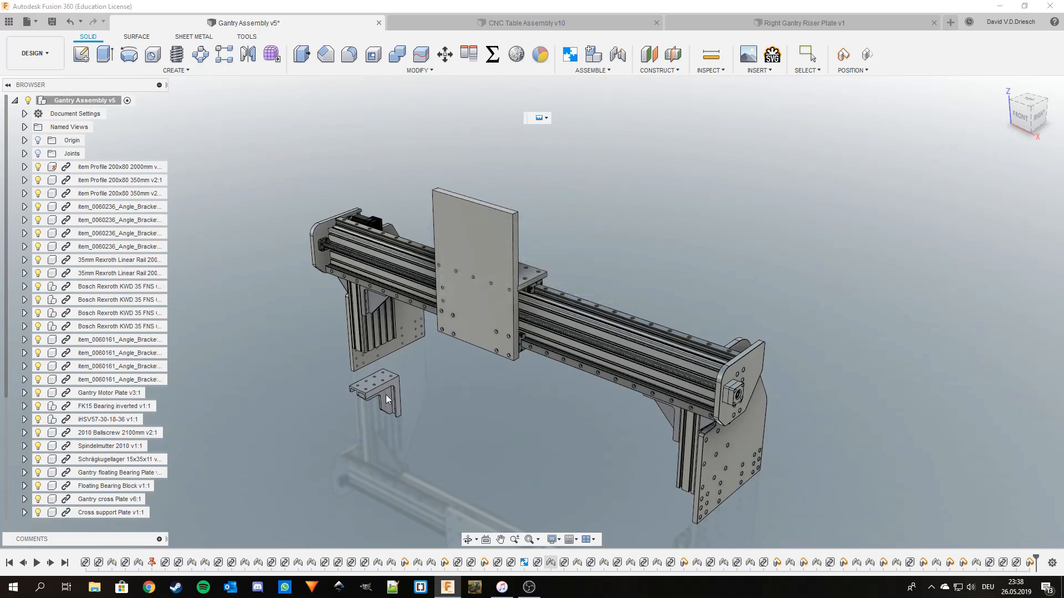
pyautogui.scroll(3, 356, 388)
pyautogui.scroll(1, 430, 383)
pyautogui.keyDown('shift'); pyautogui.moveTo(480, 387); pyautogui.dragTo(429, 359, button='middle'); pyautogui.keyUp('shift')
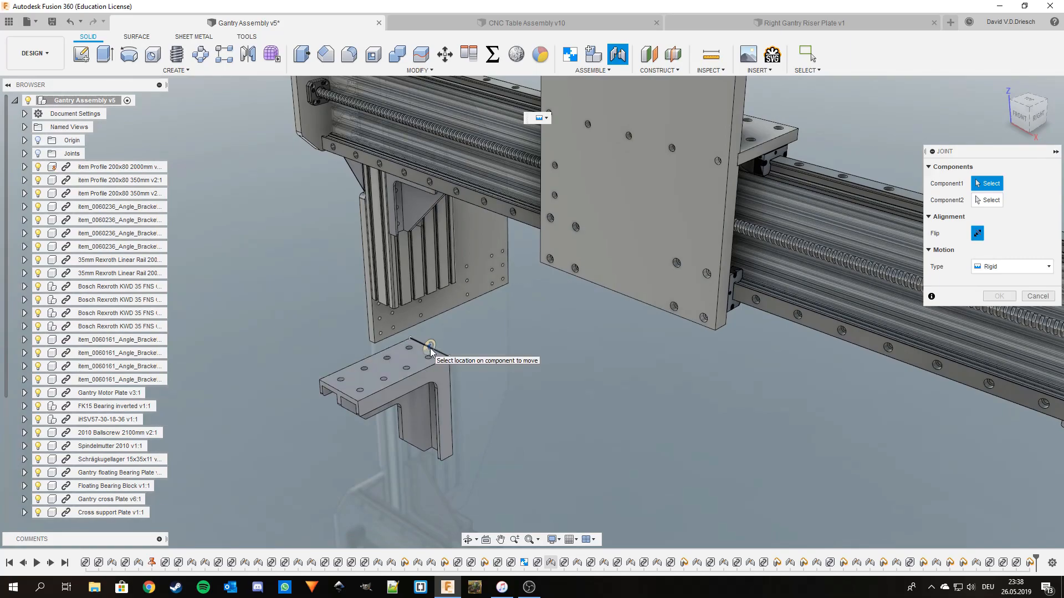
pyautogui.keyDown('shift'); pyautogui.moveTo(490, 367); pyautogui.dragTo(380, 328, button='middle'); pyautogui.keyUp('shift')
pyautogui.scroll(4, 451, 376)
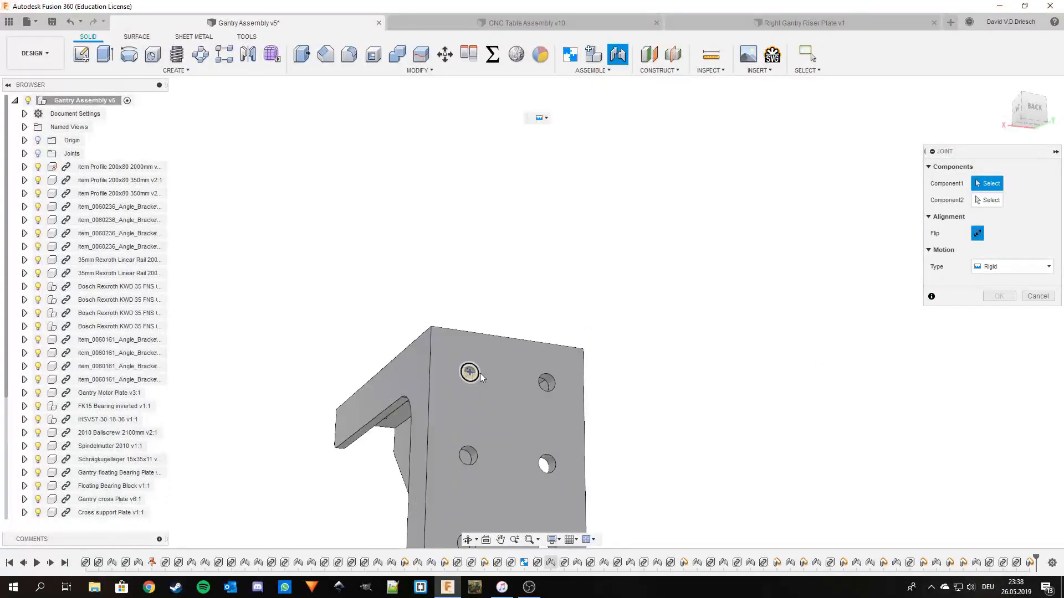
pyautogui.click(501, 355)
pyautogui.scroll(-5, 501, 357)
pyautogui.keyDown('shift'); pyautogui.moveTo(529, 385); pyautogui.dragTo(741, 470, button='middle'); pyautogui.keyUp('shift')
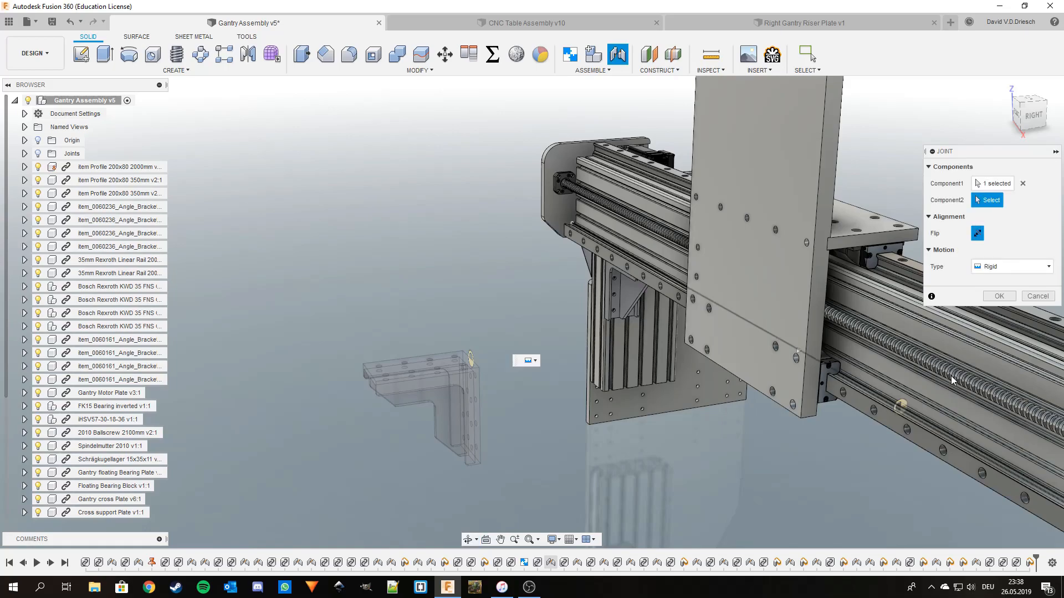
pyautogui.click(1023, 184)
# Match the end-edge midpoint of the bracket's drilled face to the lower edge midpoint of a strip on the right-riser upright's inner face
pyautogui.keyDown('shift'); pyautogui.moveTo(405, 337); pyautogui.dragTo(467, 320, button='middle'); pyautogui.keyUp('shift')
pyautogui.rightClick(464, 313)
pyautogui.click(456, 242)
pyautogui.scroll(5, 451, 339)
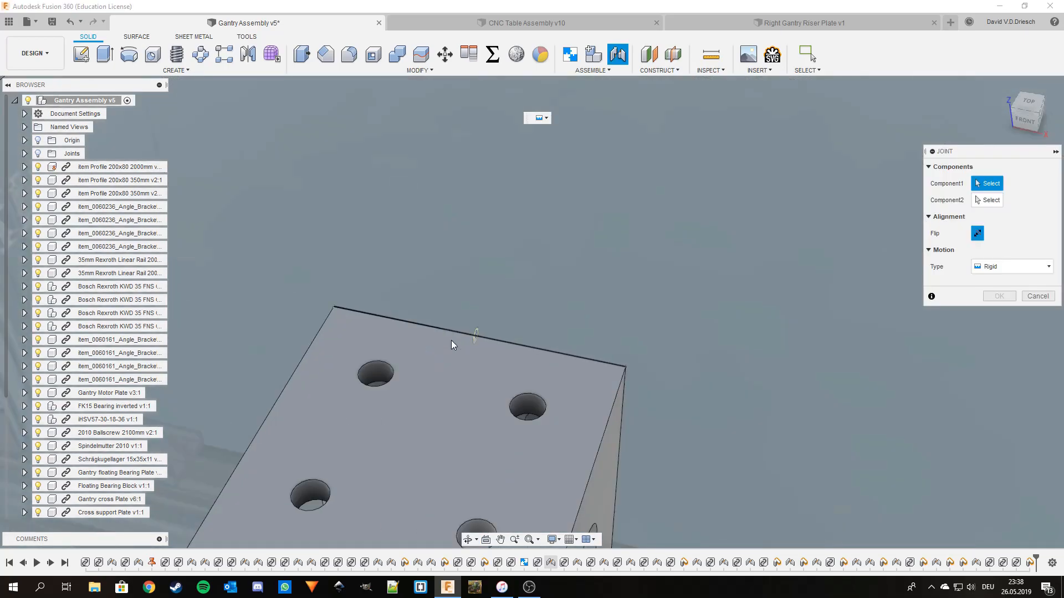
pyautogui.click(453, 351)
pyautogui.scroll(-8, 452, 349)
pyautogui.moveTo(451, 350); pyautogui.dragTo(383, 306, button='middle')
pyautogui.scroll(10, 468, 332)
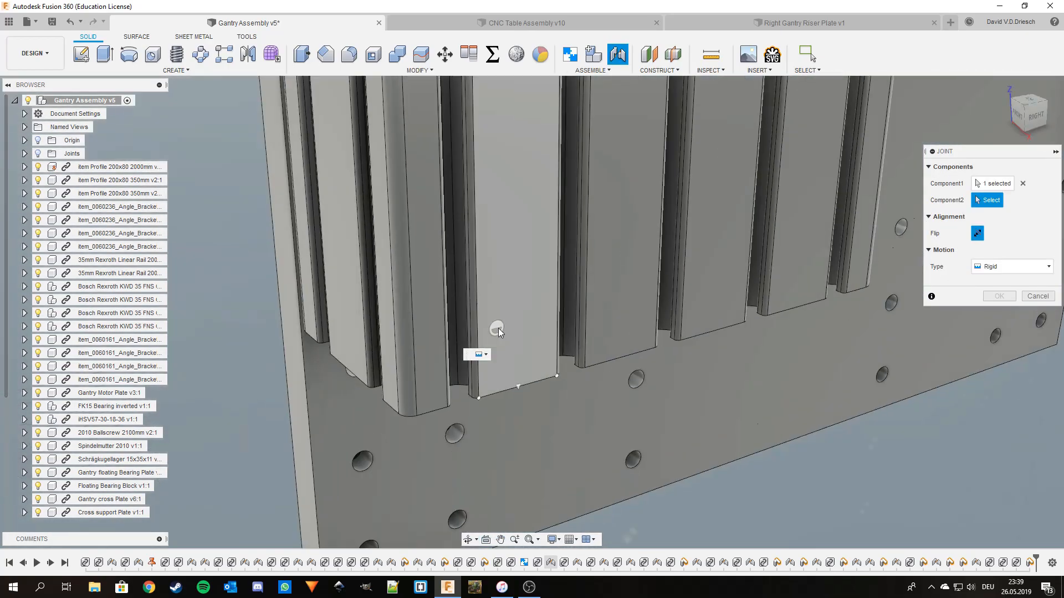
pyautogui.click(519, 384)
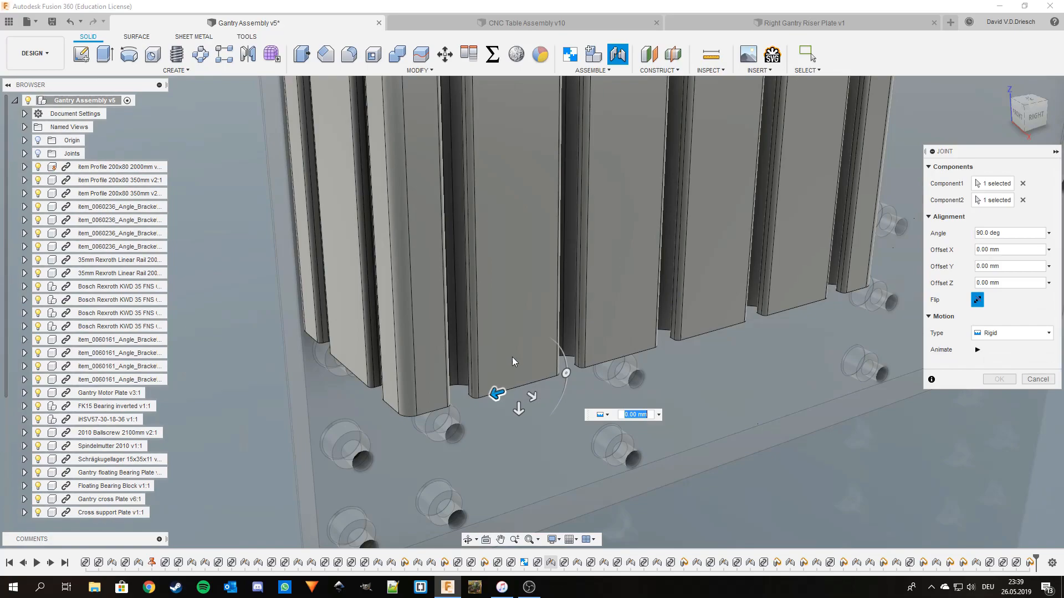
# Rotate the bracket to a joint angle of 0 deg and complete the rigid joint to the upright profile
pyautogui.scroll(-5, 508, 360)
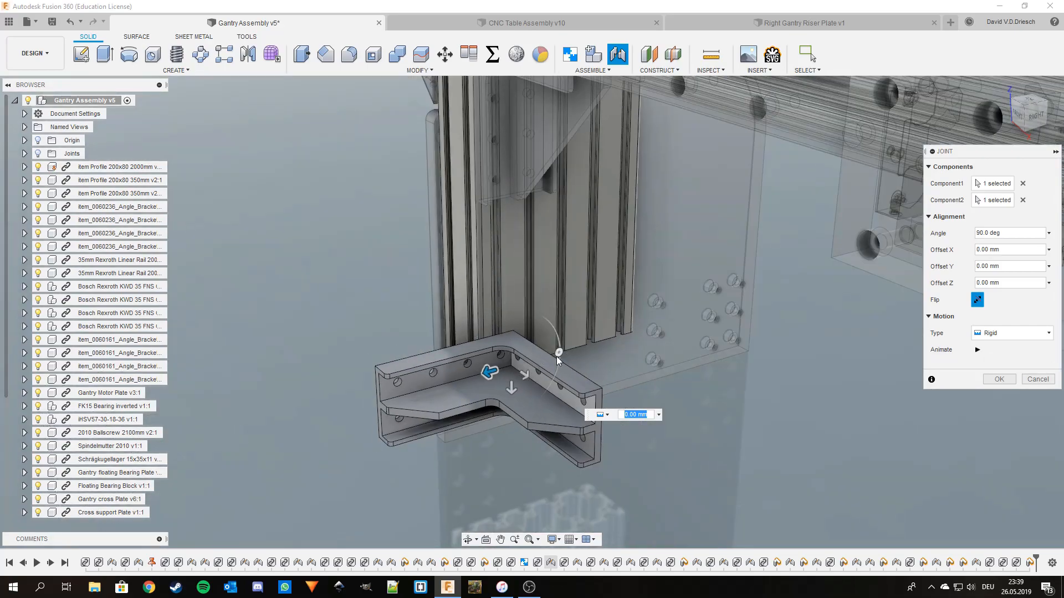
pyautogui.moveTo(554, 356); pyautogui.dragTo(511, 442)
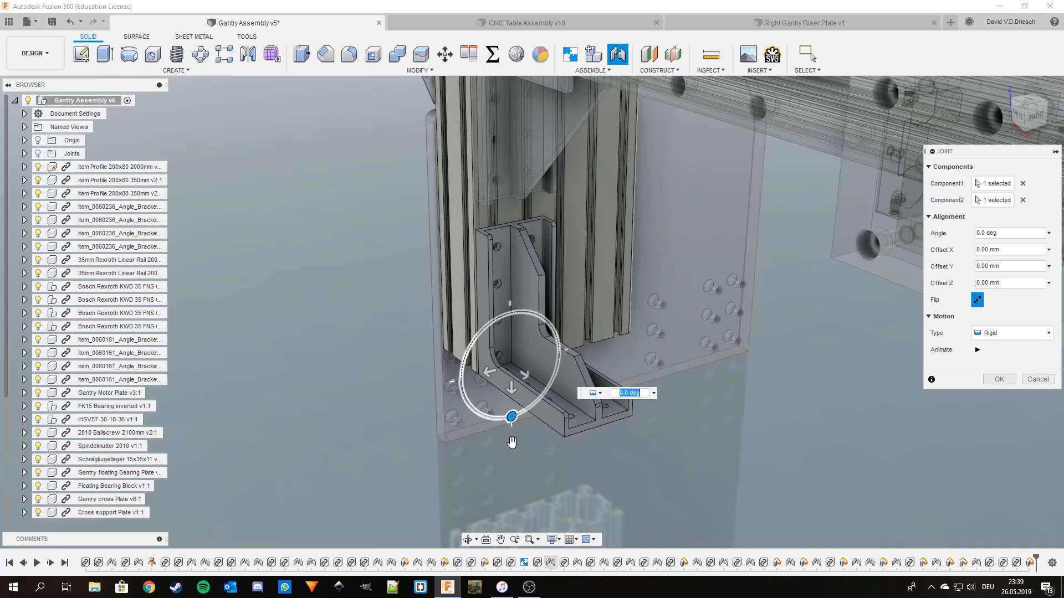
pyautogui.click(1001, 382)
pyautogui.scroll(-5, 203, 333)
pyautogui.moveTo(384, 417); pyautogui.dragTo(460, 337, button='middle')
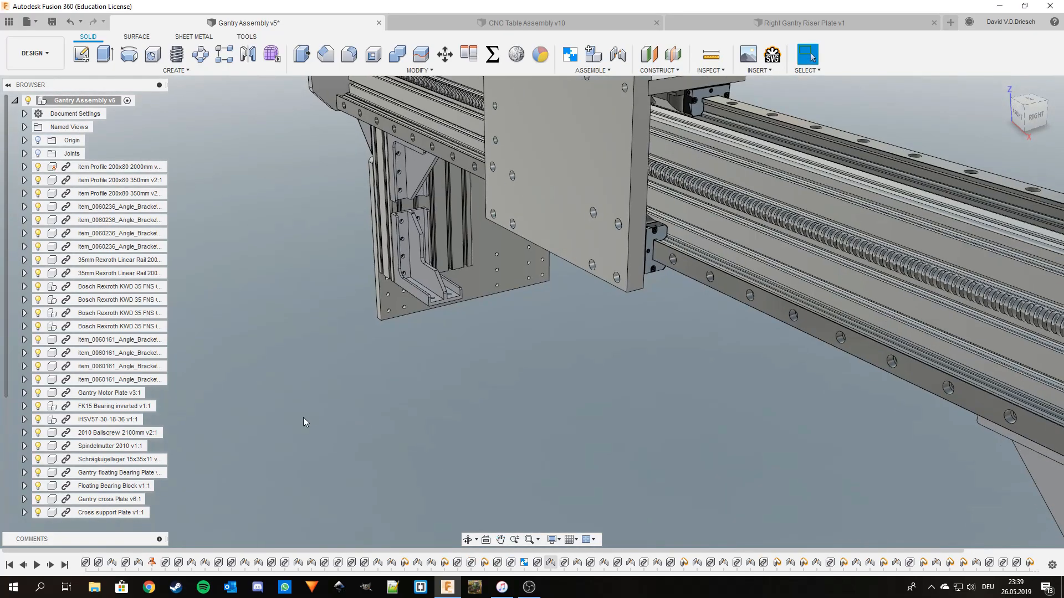
# Copy the item_0060236 angle bracket, paste a second instance and move it clear of the gantry between the two uprights
pyautogui.scroll(-2, 101, 463)
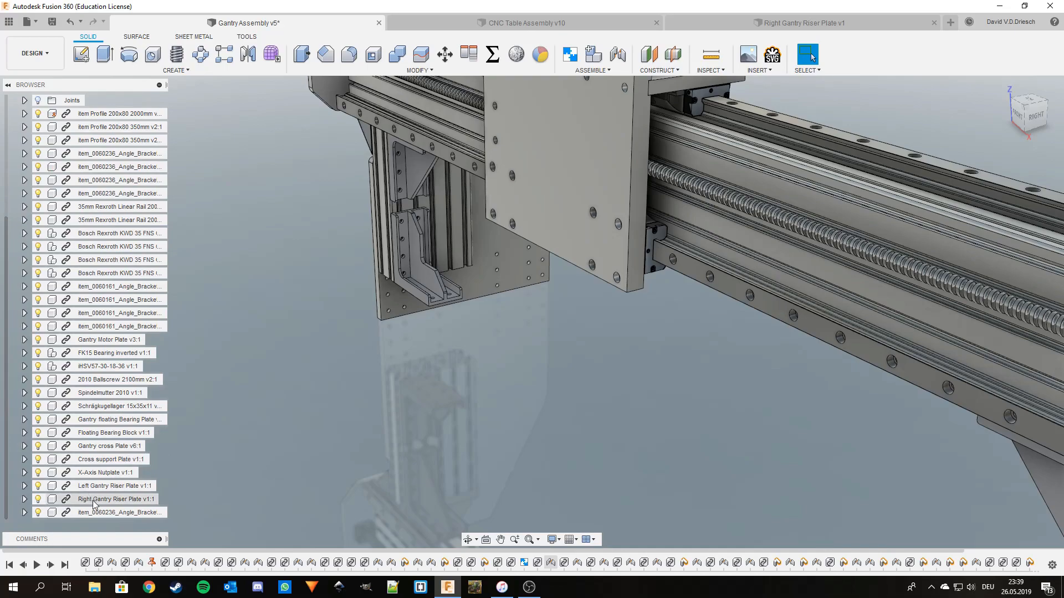
pyautogui.click(100, 513)
pyautogui.hotkey('ctrl', 'c')
pyautogui.click(222, 429)
pyautogui.hotkey('ctrl', 'v')
pyautogui.moveTo(422, 304); pyautogui.dragTo(509, 404)
pyautogui.keyDown('shift'); pyautogui.moveTo(508, 404); pyautogui.dragTo(563, 408, button='middle'); pyautogui.keyUp('shift')
pyautogui.moveTo(591, 307); pyautogui.dragTo(566, 385)
pyautogui.click(996, 362)
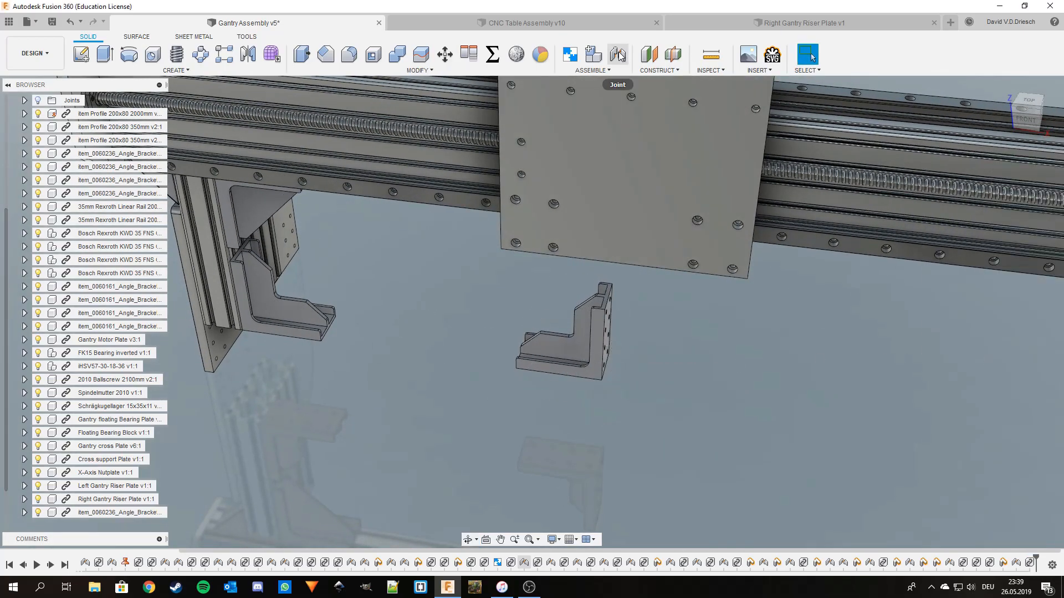
# Join the copied bracket rigidly to the lower inner edge of the upright profile beside the Left Gantry Riser Plate, at 0 deg
pyautogui.click(618, 55)
pyautogui.keyDown('shift'); pyautogui.moveTo(683, 406); pyautogui.dragTo(596, 396, button='middle'); pyautogui.keyUp('shift')
pyautogui.click(605, 344)
pyautogui.scroll(5, 579, 382)
pyautogui.keyDown('shift'); pyautogui.moveTo(718, 399); pyautogui.dragTo(604, 371, button='middle'); pyautogui.keyUp('shift')
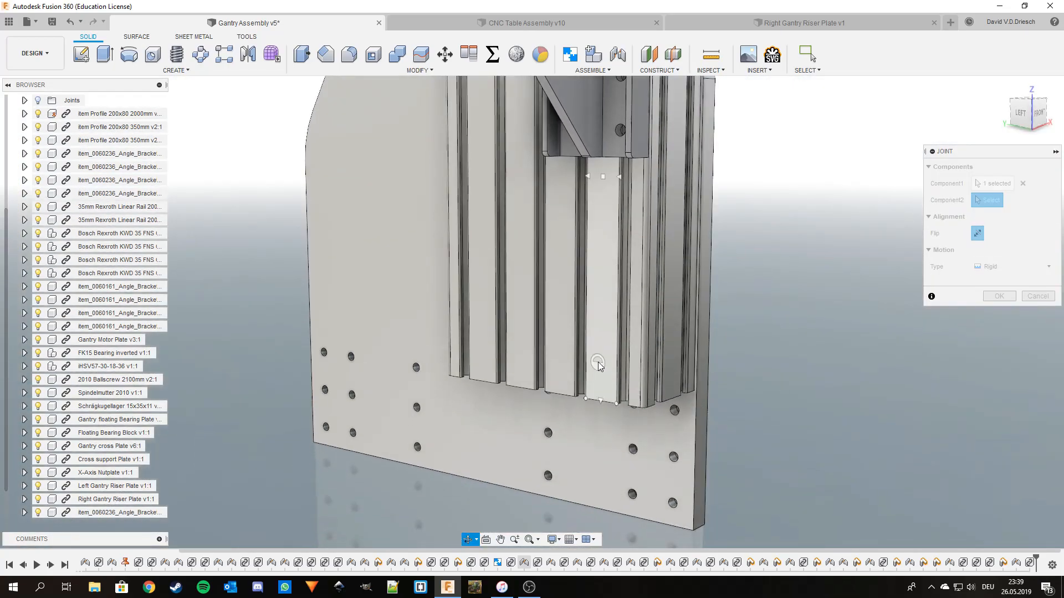
pyautogui.scroll(2, 603, 388)
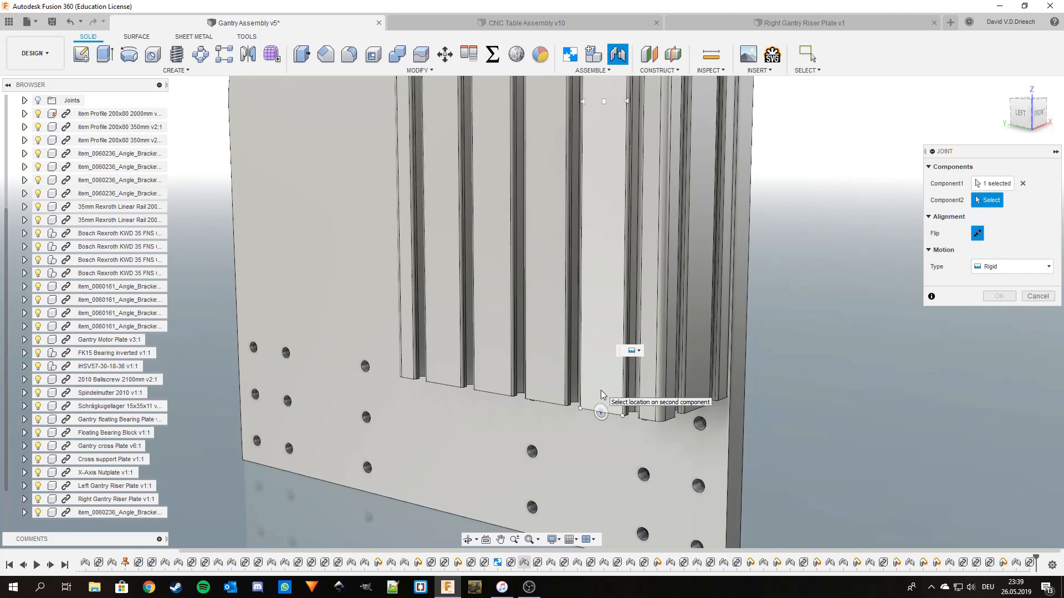
pyautogui.click(600, 413)
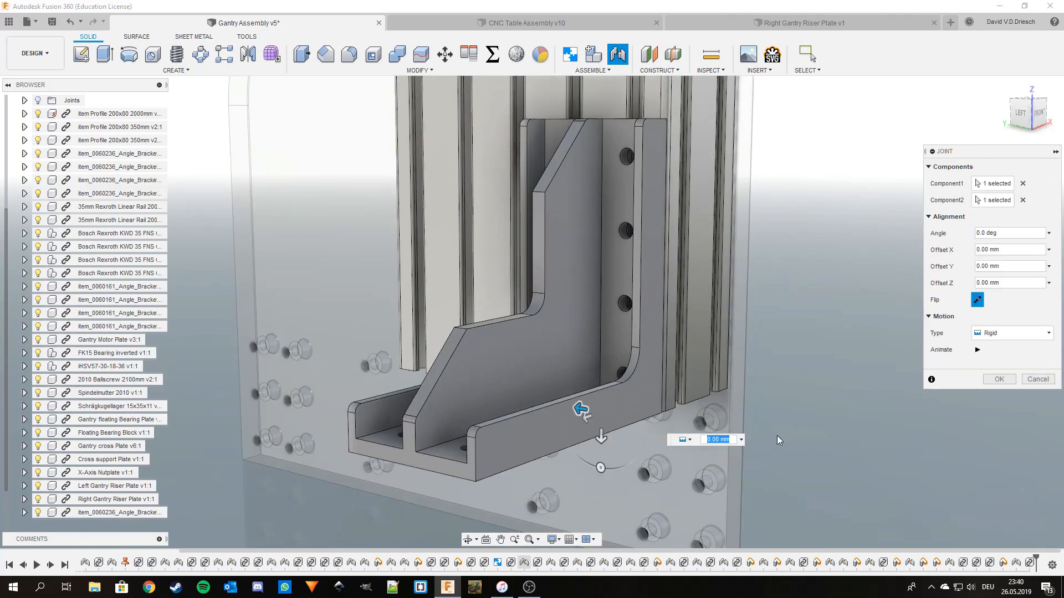
pyautogui.click(999, 379)
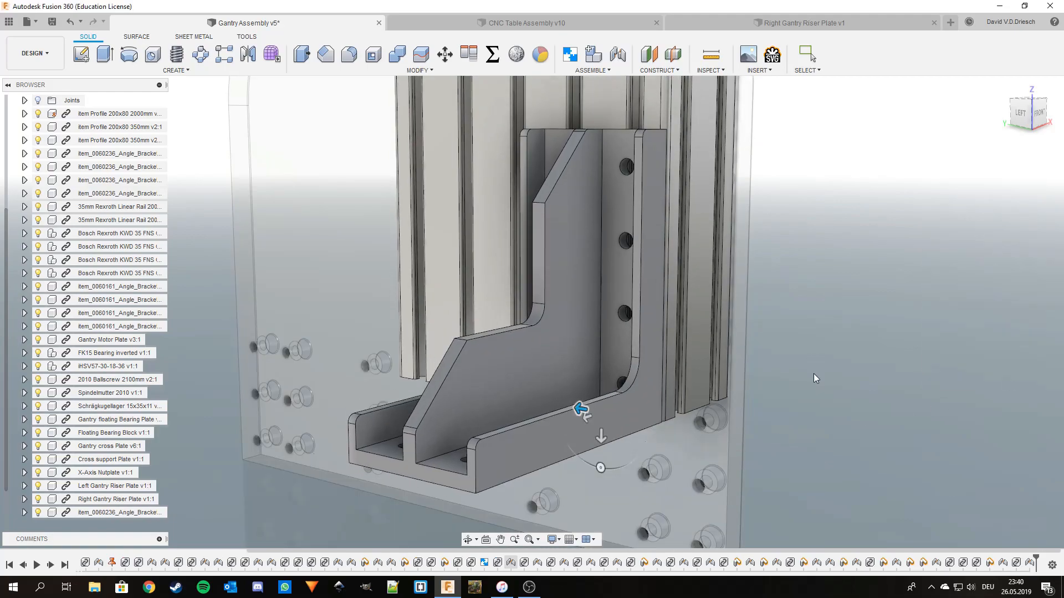
# Create a rigid group from both 350 mm upright profiles and the Left and Right Gantry Riser Plates, including child components
pyautogui.scroll(-5, 823, 381)
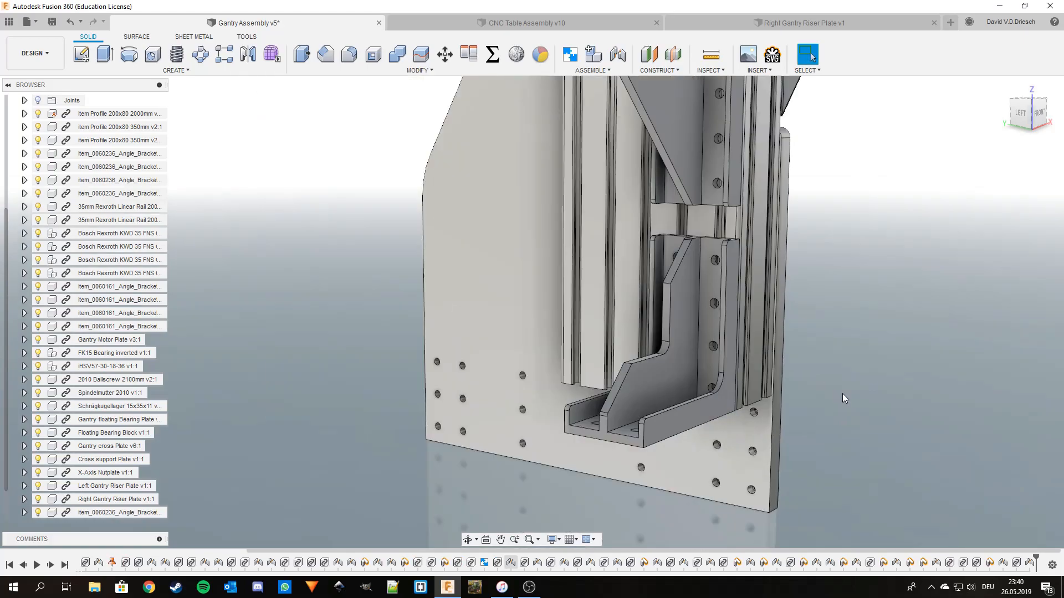
pyautogui.keyDown('shift'); pyautogui.moveTo(856, 391); pyautogui.dragTo(828, 401, button='middle'); pyautogui.keyUp('shift')
pyautogui.scroll(-3, 828, 401)
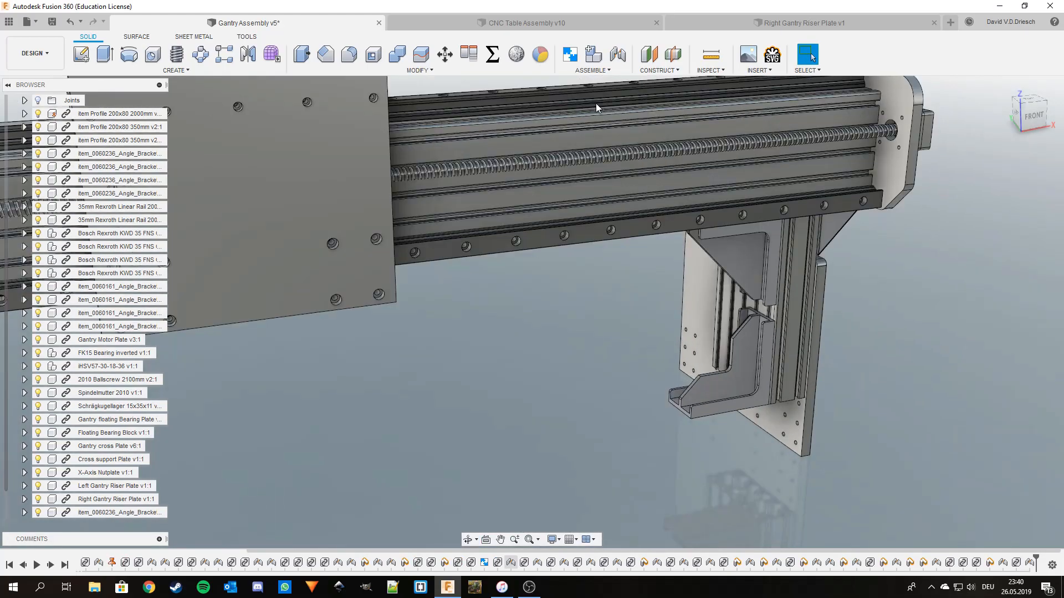
pyautogui.click(571, 54)
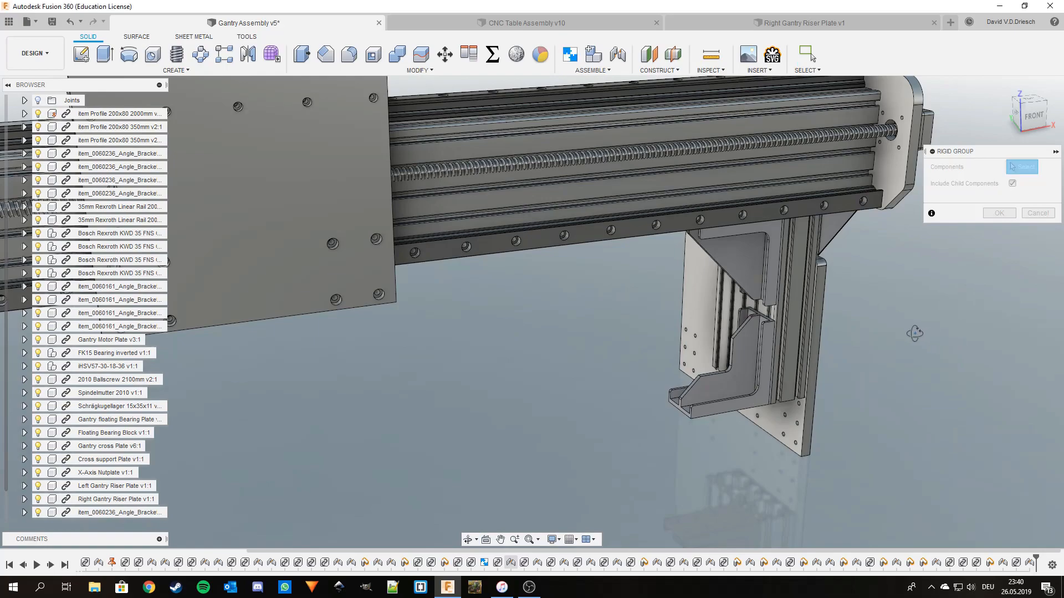
pyautogui.keyDown('shift'); pyautogui.moveTo(957, 345); pyautogui.dragTo(887, 331, button='middle'); pyautogui.keyUp('shift')
pyautogui.click(910, 317)
pyautogui.click(824, 303)
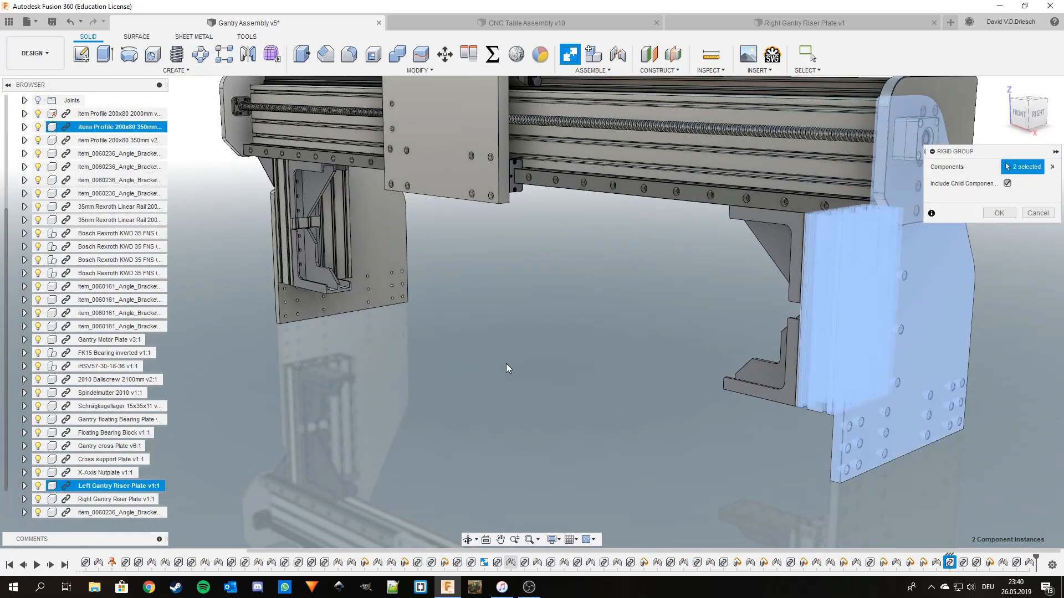
pyautogui.click(338, 242)
pyautogui.click(378, 237)
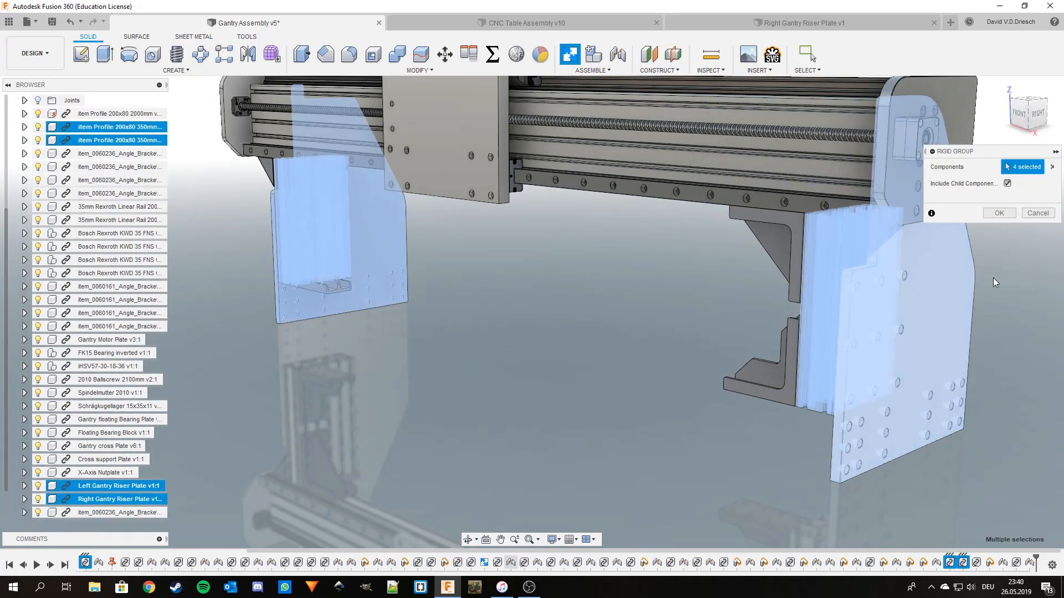
pyautogui.click(999, 214)
# Test the gantry's movement by pulling on the cross plate, and save the assembly with the version description User Saved
pyautogui.scroll(-3, 599, 342)
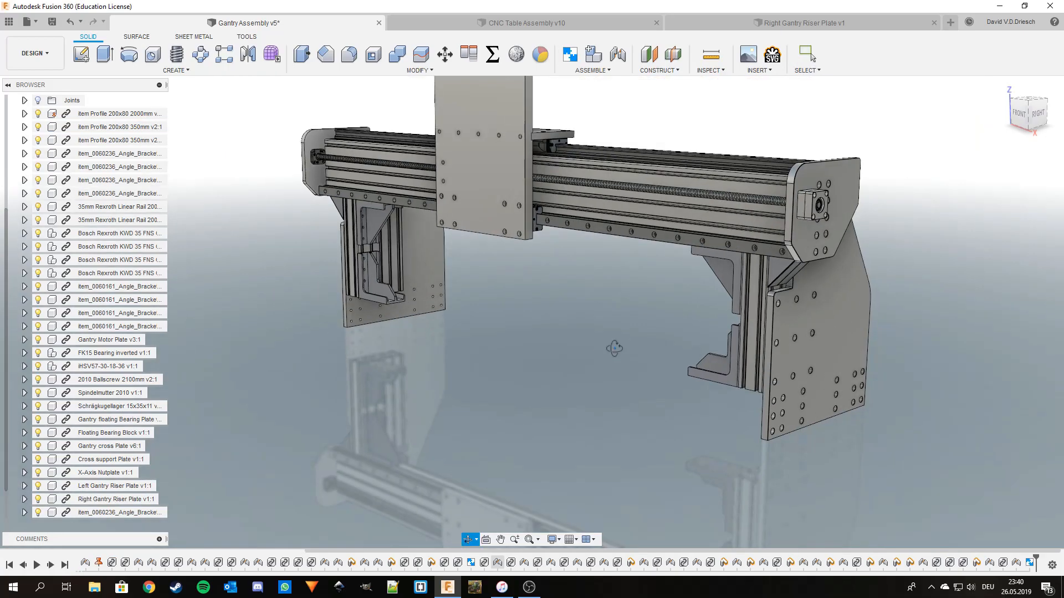
pyautogui.keyDown('shift'); pyautogui.moveTo(613, 349); pyautogui.dragTo(620, 364, button='middle'); pyautogui.keyUp('shift')
pyautogui.moveTo(523, 215); pyautogui.dragTo(515, 285)
pyautogui.keyDown('shift'); pyautogui.moveTo(515, 285); pyautogui.dragTo(487, 316, button='middle'); pyautogui.keyUp('shift')
pyautogui.click(58, 24)
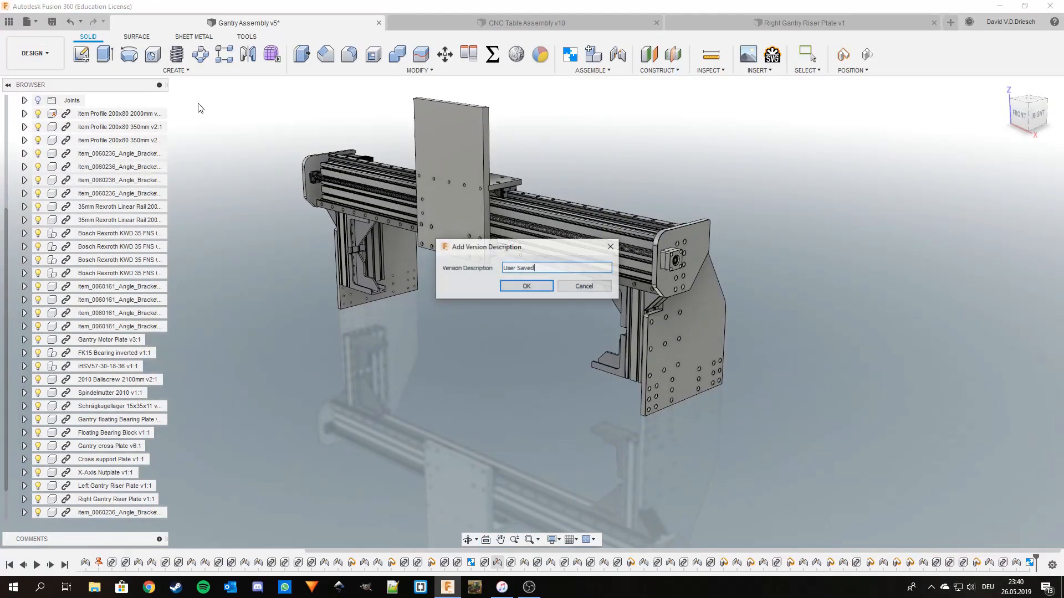
pyautogui.click(530, 291)
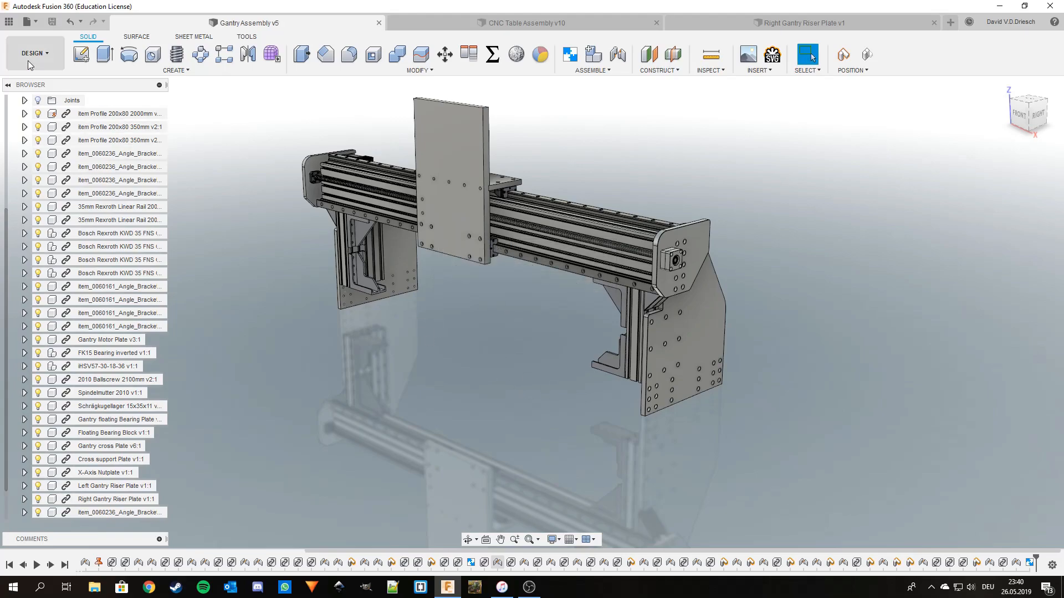
# Open CNC Router Assembly from the project's CNC Router Assembly folder and update its linked Gantry Assembly to v6
pyautogui.click(9, 22)
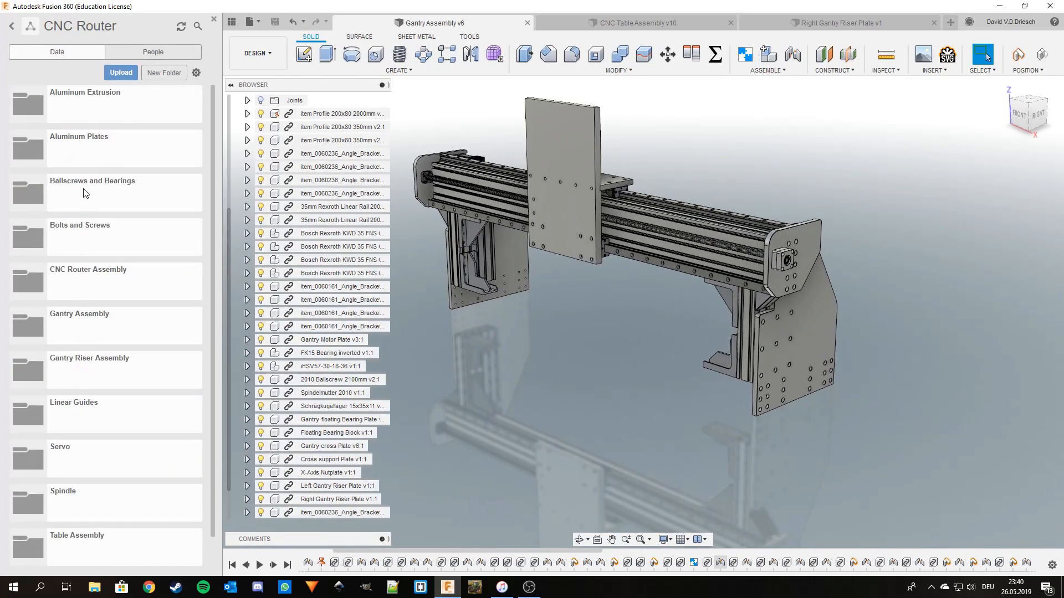
pyautogui.click(100, 283)
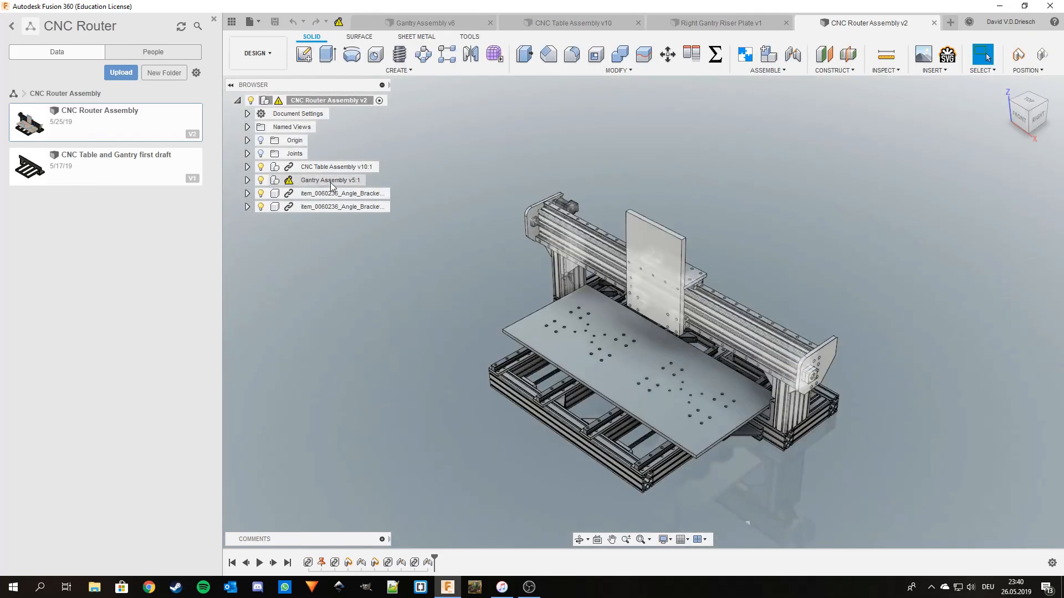
pyautogui.keyDown('shift'); pyautogui.moveTo(464, 230); pyautogui.dragTo(463, 209, button='middle'); pyautogui.keyUp('shift')
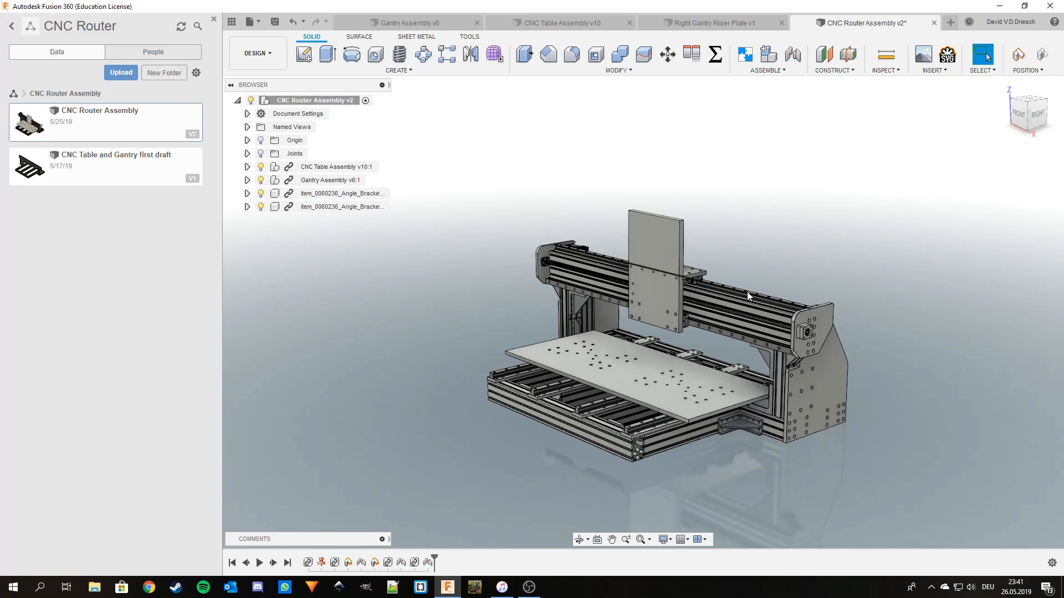
# Examine the clearance between the table plate and the lower angle brackets on both uprights in the front view
pyautogui.scroll(3, 779, 398)
pyautogui.keyDown('shift'); pyautogui.moveTo(733, 387); pyautogui.dragTo(765, 372, button='middle'); pyautogui.keyUp('shift')
pyautogui.click(1025, 112)
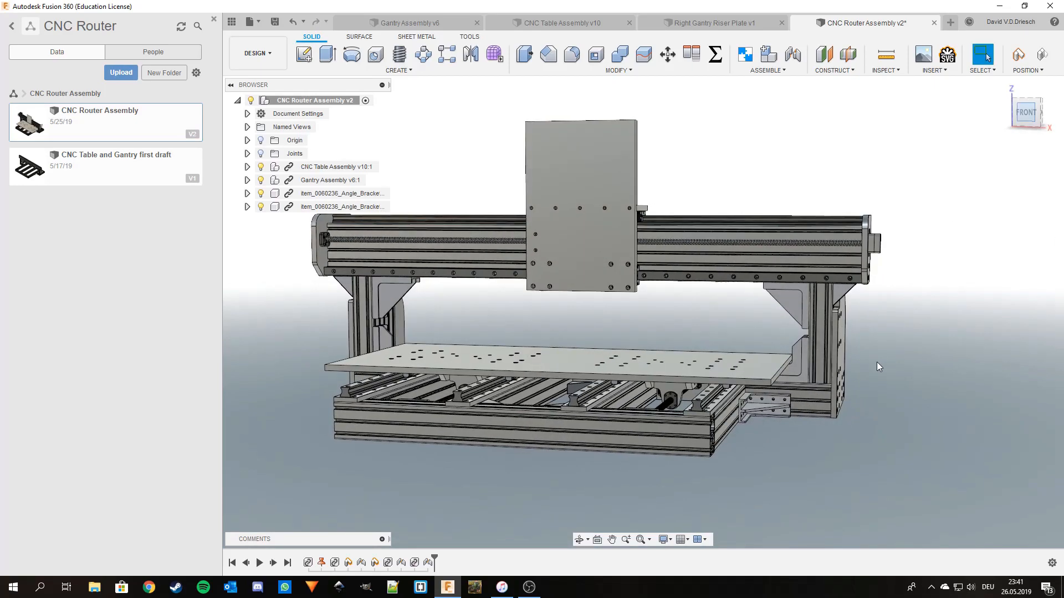
pyautogui.scroll(5, 796, 376)
pyautogui.scroll(5, 795, 365)
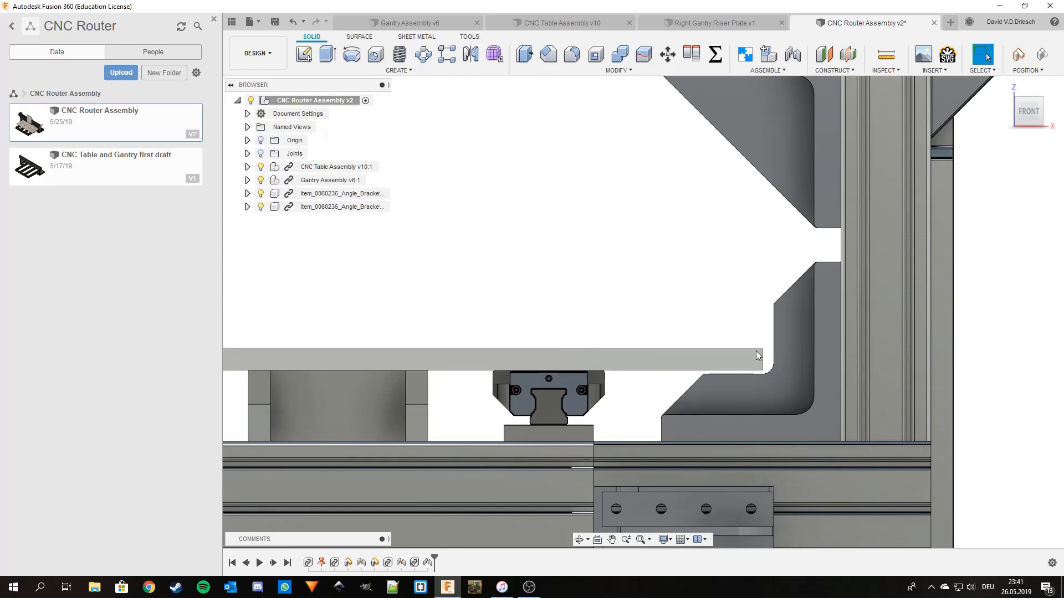
pyautogui.scroll(-2, 715, 375)
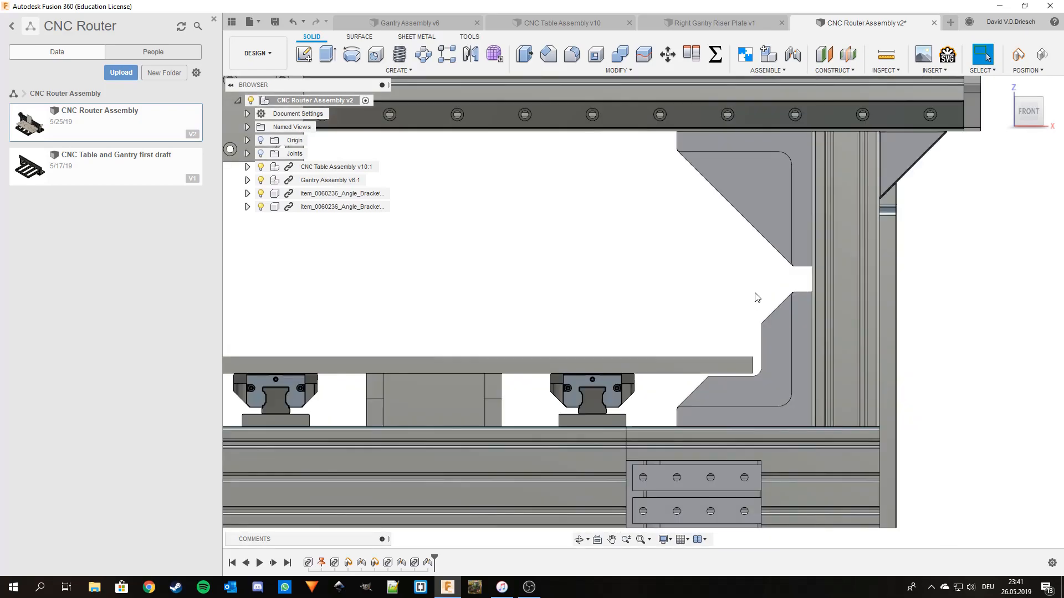
pyautogui.scroll(2, 724, 381)
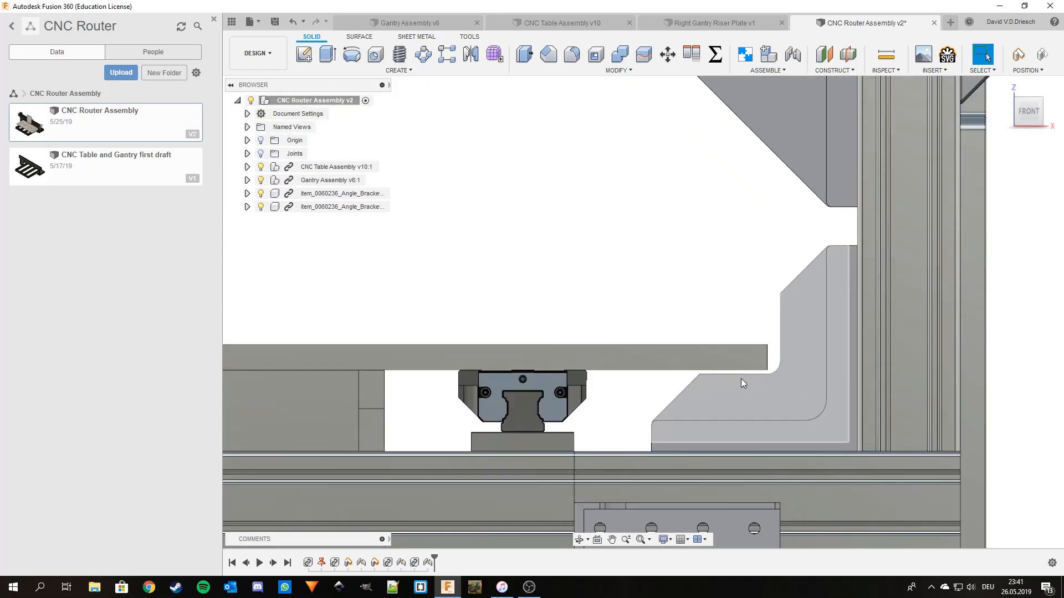
pyautogui.scroll(-4, 732, 365)
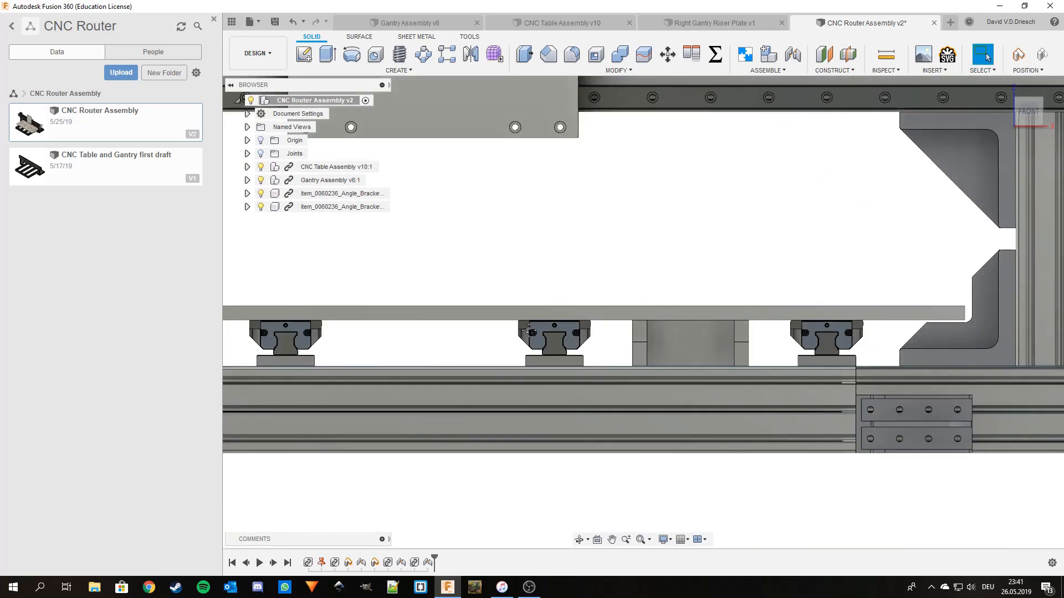
pyautogui.moveTo(366, 346); pyautogui.dragTo(731, 321, button='middle')
pyautogui.moveTo(447, 320); pyautogui.dragTo(578, 326, button='middle')
# Look over the complete router with its riser plates from above and behind, and switch to the right side view
pyautogui.scroll(-2, 430, 325)
pyautogui.scroll(-3, 430, 324)
pyautogui.keyDown('shift'); pyautogui.moveTo(501, 334); pyautogui.dragTo(509, 402, button='middle'); pyautogui.keyUp('shift')
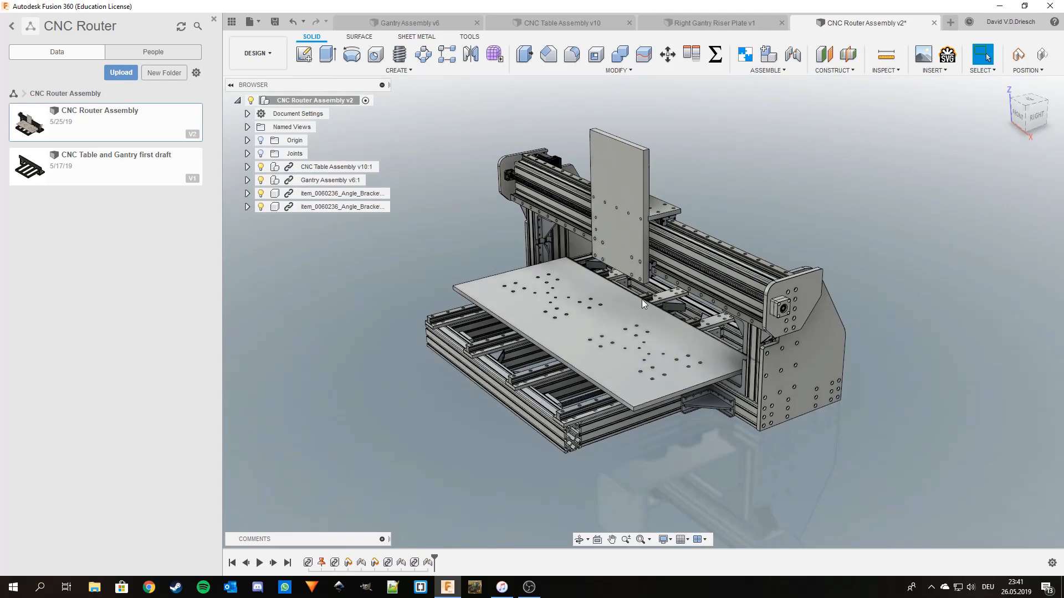
pyautogui.keyDown('shift'); pyautogui.moveTo(653, 299); pyautogui.dragTo(732, 342, button='middle'); pyautogui.keyUp('shift')
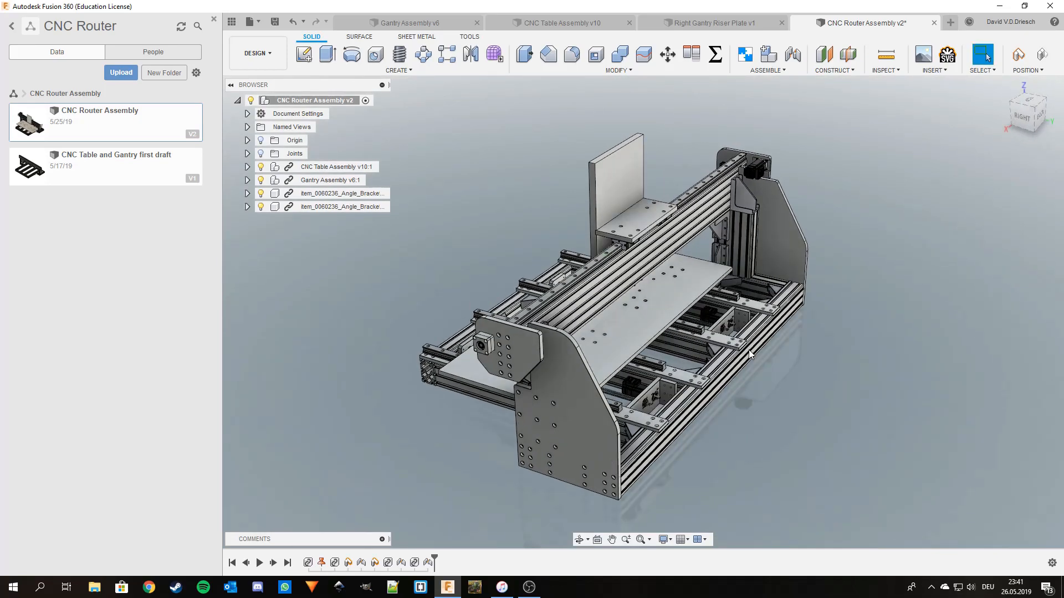
pyautogui.click(1031, 106)
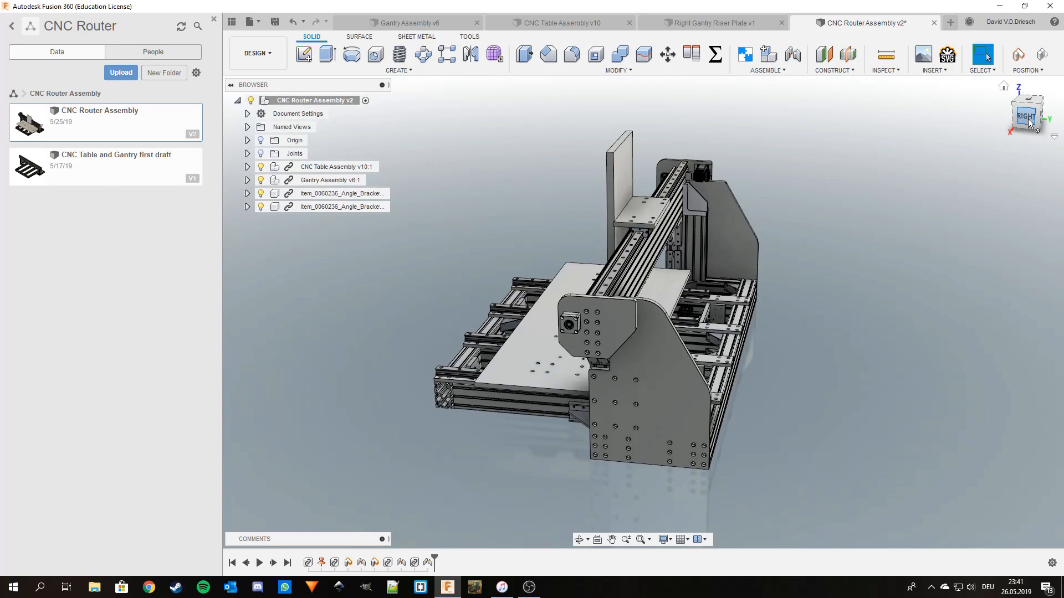
# Slide the table plate forward along its rails, clear of the gantry, in the right side view
pyautogui.click(1028, 121)
pyautogui.scroll(6, 593, 358)
pyautogui.moveTo(475, 350); pyautogui.dragTo(380, 350)
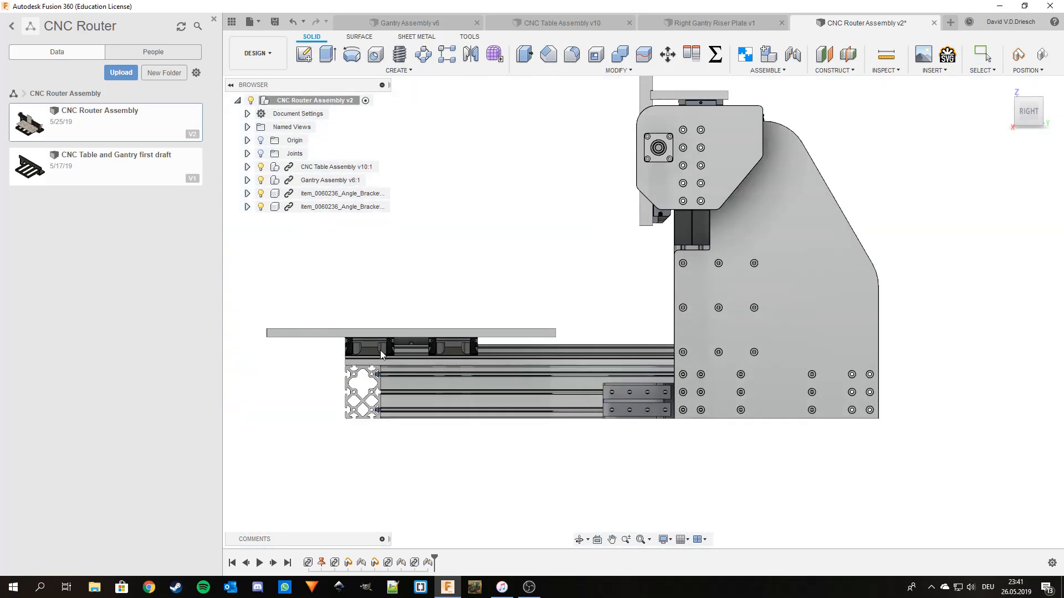
pyautogui.scroll(-3, 580, 240)
pyautogui.keyDown('shift'); pyautogui.moveTo(587, 254); pyautogui.dragTo(605, 272, button='middle'); pyautogui.keyUp('shift')
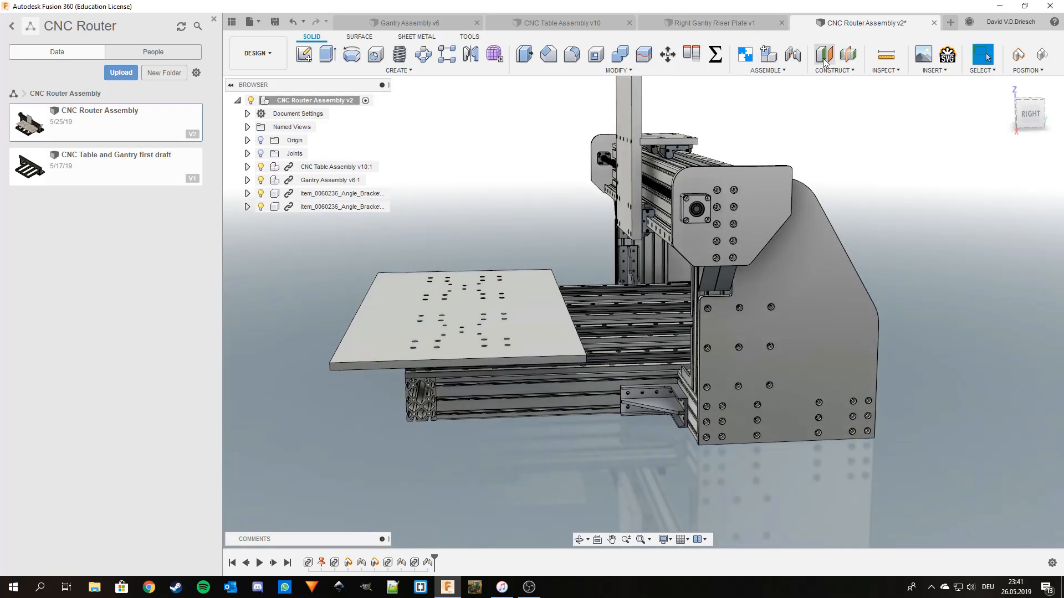
# Measure the distance between the gantry's vertical plate face and the rear edge face of the table plate
pyautogui.click(886, 54)
pyautogui.scroll(5, 638, 216)
pyautogui.keyDown('shift'); pyautogui.moveTo(639, 216); pyautogui.dragTo(649, 191, button='middle'); pyautogui.keyUp('shift')
pyautogui.click(650, 192)
pyautogui.scroll(-2, 642, 260)
pyautogui.keyDown('shift'); pyautogui.moveTo(646, 277); pyautogui.dragTo(420, 284, button='middle'); pyautogui.keyUp('shift')
pyautogui.scroll(5, 420, 283)
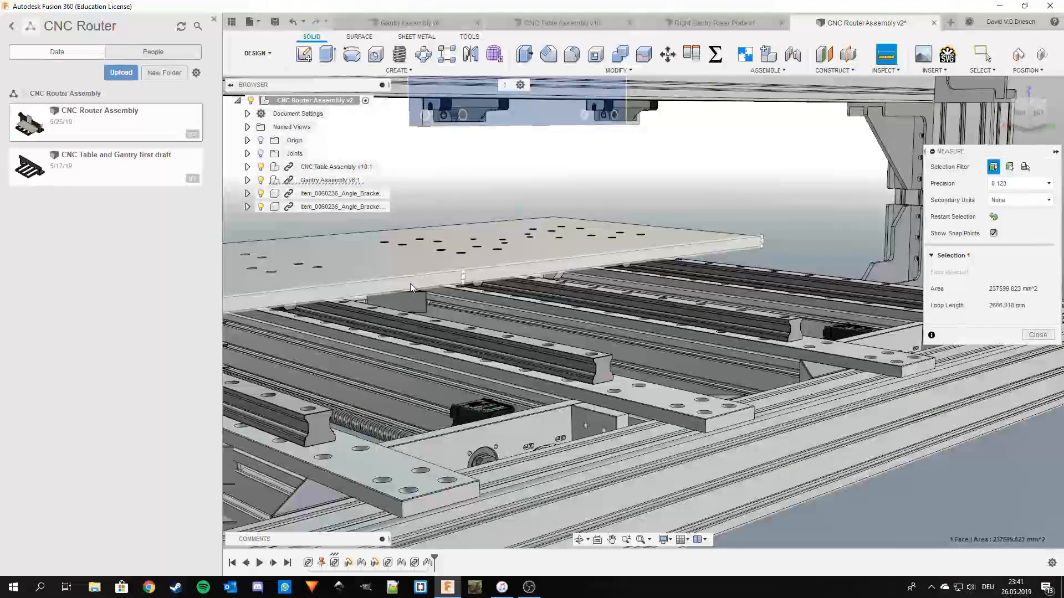
pyautogui.click(410, 283)
pyautogui.keyDown('shift'); pyautogui.moveTo(413, 286); pyautogui.dragTo(525, 308, button='middle'); pyautogui.keyUp('shift')
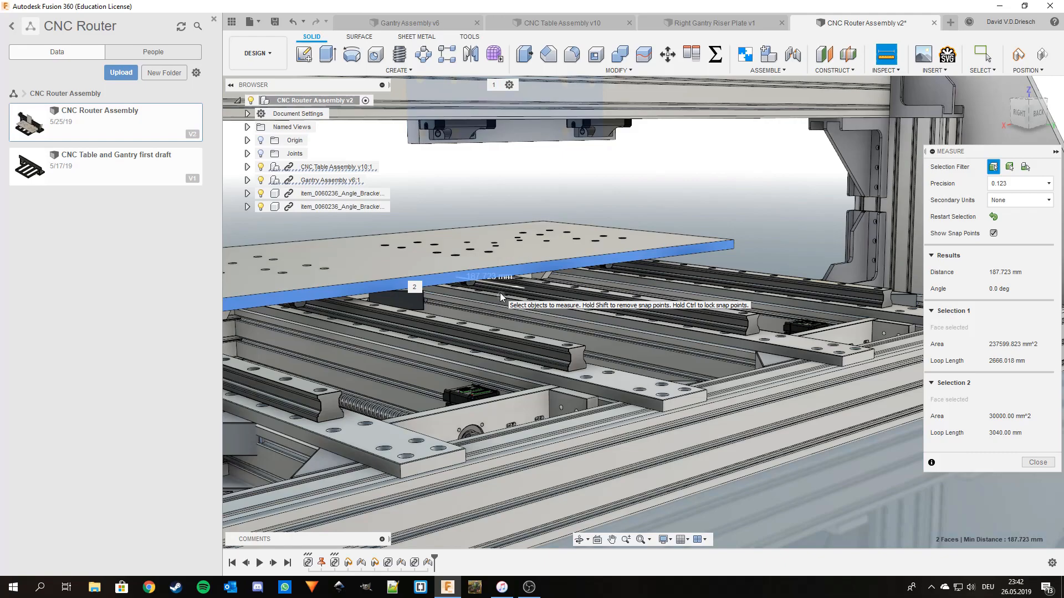
pyautogui.keyDown('shift'); pyautogui.moveTo(497, 301); pyautogui.dragTo(621, 243, button='middle'); pyautogui.keyUp('shift')
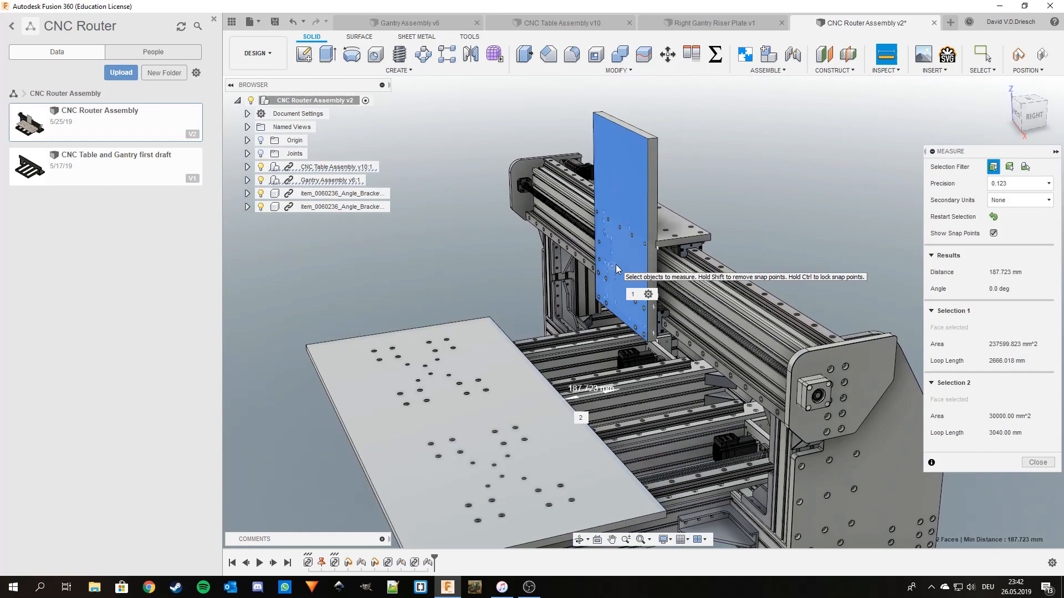
pyautogui.keyDown('shift'); pyautogui.moveTo(461, 268); pyautogui.dragTo(465, 267, button='middle'); pyautogui.keyUp('shift')
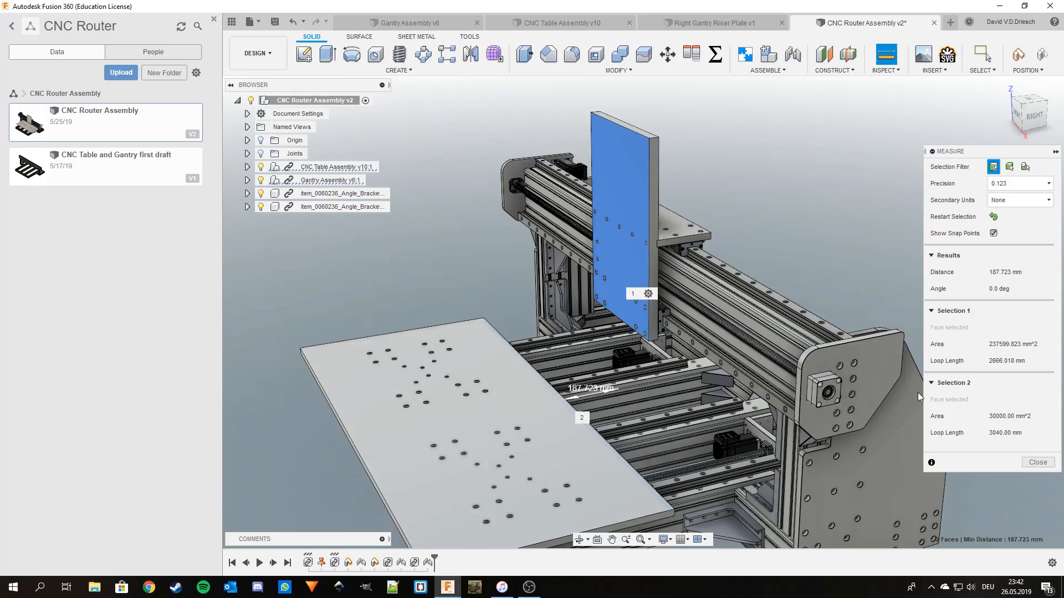
pyautogui.click(1048, 466)
# Examine the table's two drive motors, ball screws and their mounting plates between the rails from the front and rear
pyautogui.scroll(-3, 737, 360)
pyautogui.keyDown('shift'); pyautogui.moveTo(621, 413); pyautogui.dragTo(751, 385, button='middle'); pyautogui.keyUp('shift')
pyautogui.scroll(3, 729, 394)
pyautogui.scroll(3, 729, 393)
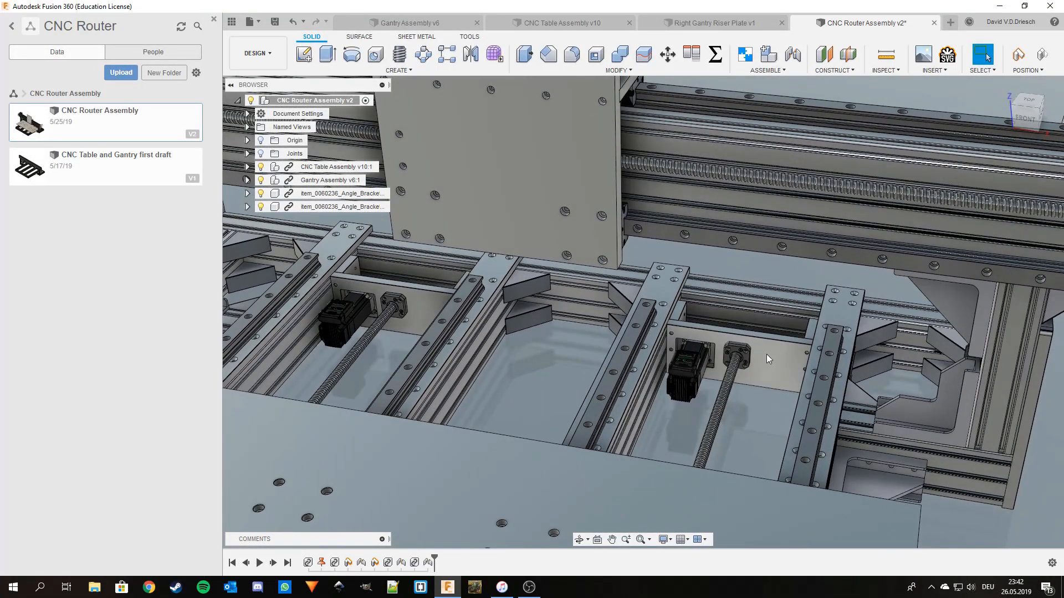
pyautogui.keyDown('shift'); pyautogui.moveTo(740, 415); pyautogui.dragTo(666, 358, button='middle'); pyautogui.keyUp('shift')
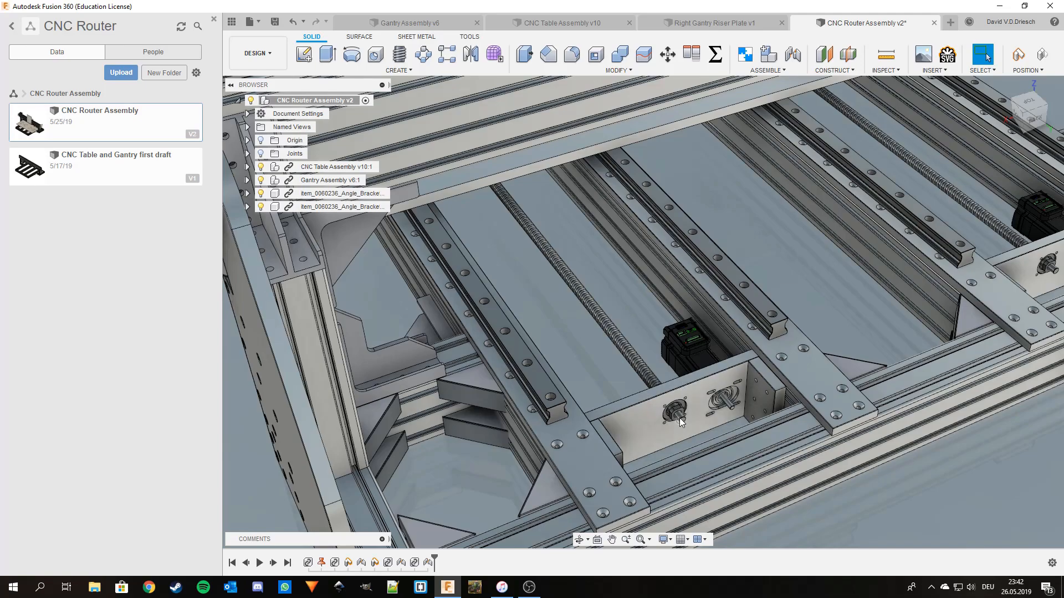
pyautogui.moveTo(666, 424); pyautogui.dragTo(663, 374, button='middle')
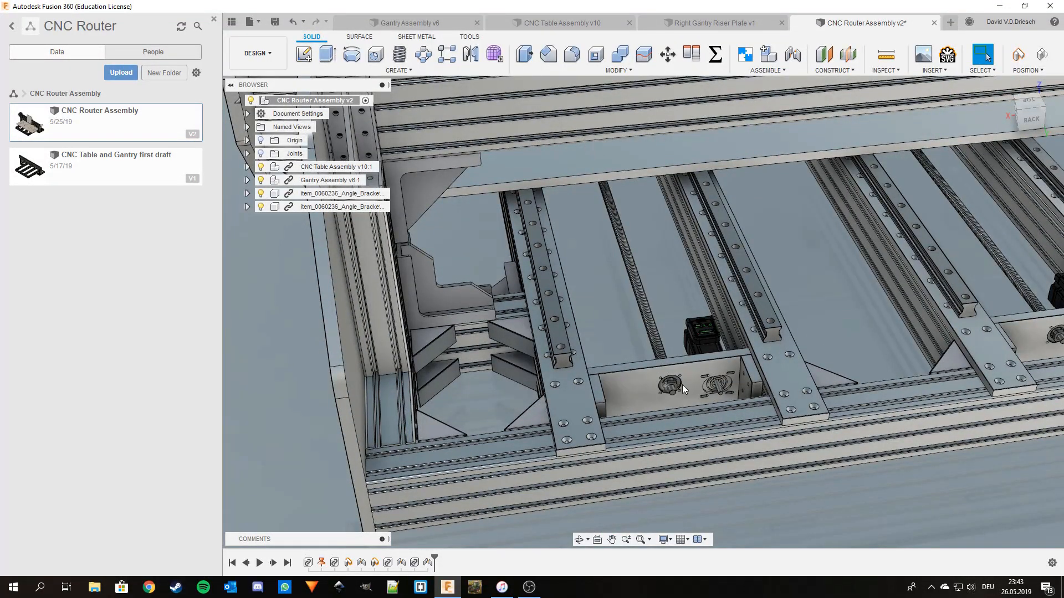
pyautogui.moveTo(687, 383); pyautogui.dragTo(550, 385, button='middle')
pyautogui.keyDown('shift'); pyautogui.moveTo(715, 369); pyautogui.dragTo(914, 335, button='middle'); pyautogui.keyUp('shift')
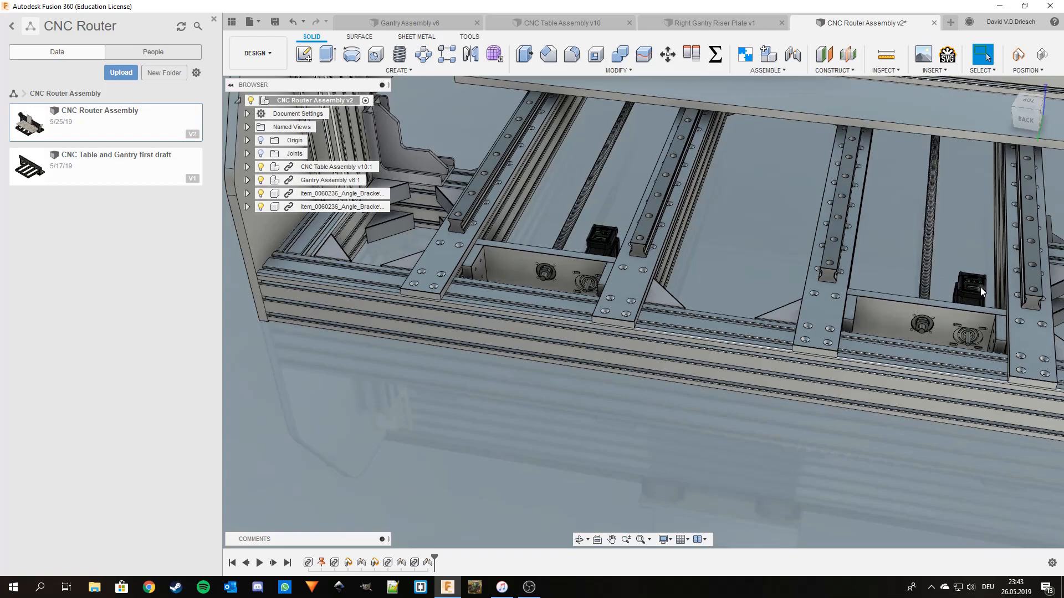
pyautogui.keyDown('shift'); pyautogui.moveTo(868, 307); pyautogui.dragTo(684, 237, button='middle'); pyautogui.keyUp('shift')
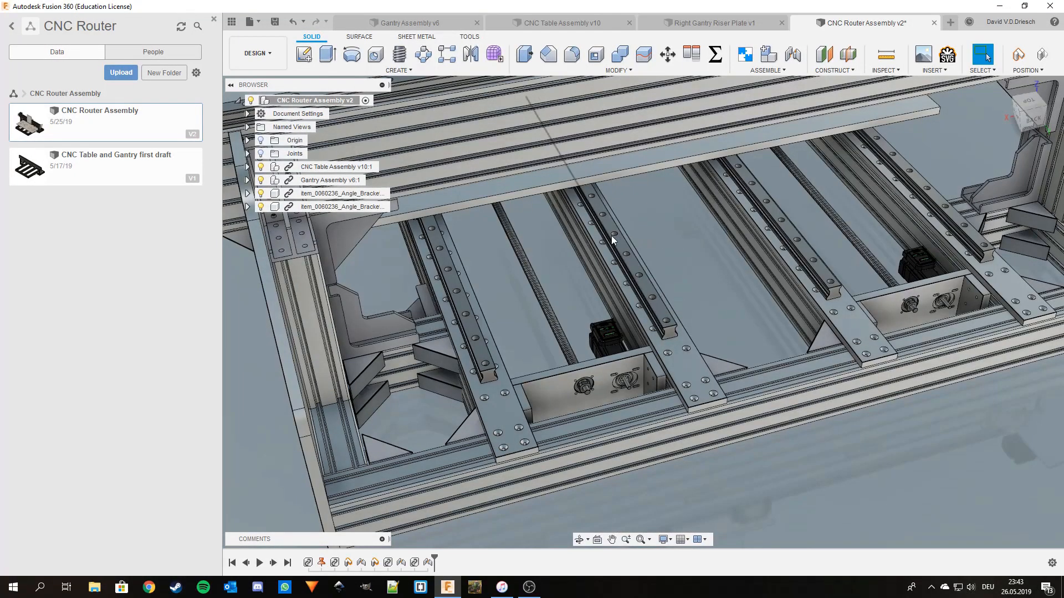
pyautogui.keyDown('shift'); pyautogui.moveTo(632, 231); pyautogui.dragTo(571, 336, button='middle'); pyautogui.keyUp('shift')
pyautogui.keyDown('shift'); pyautogui.moveTo(436, 341); pyautogui.dragTo(883, 360, button='middle'); pyautogui.keyUp('shift')
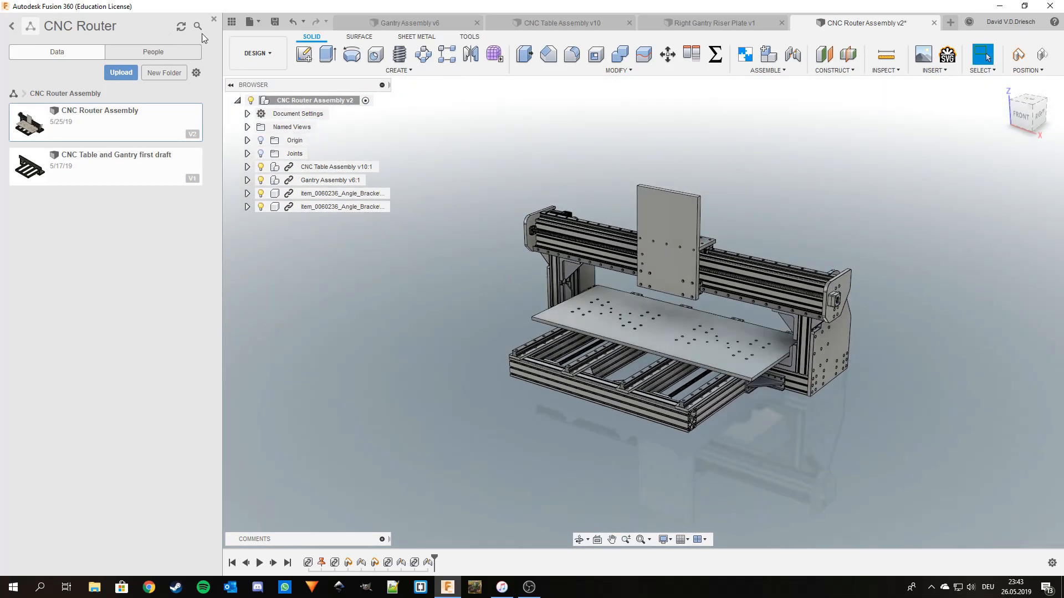
# Hide the data panel and look over the complete router assembly from the front and front corners
pyautogui.click(214, 21)
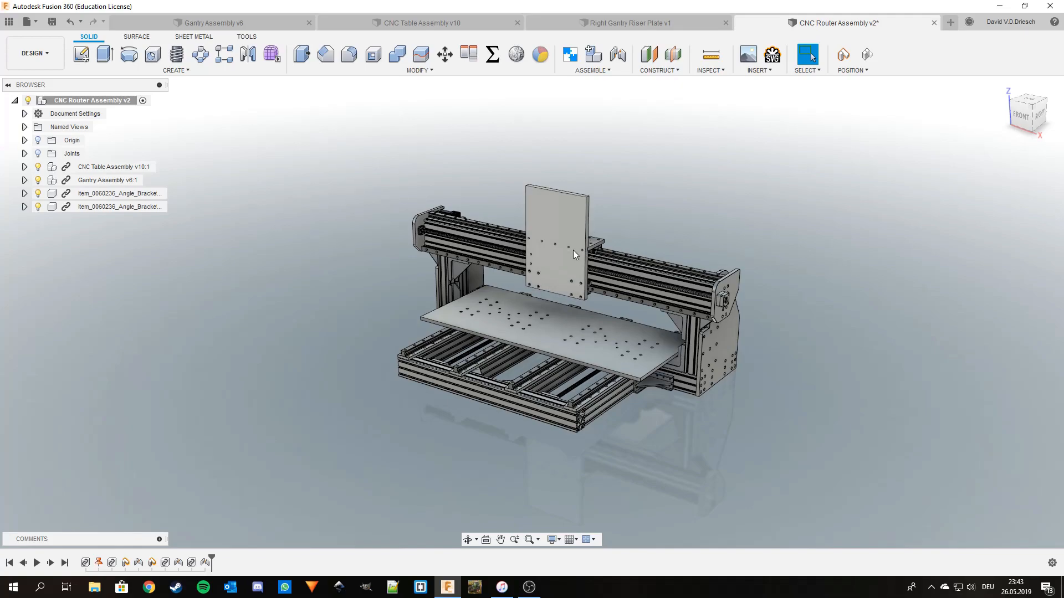
pyautogui.keyDown('shift'); pyautogui.moveTo(630, 285); pyautogui.dragTo(553, 276, button='middle'); pyautogui.keyUp('shift')
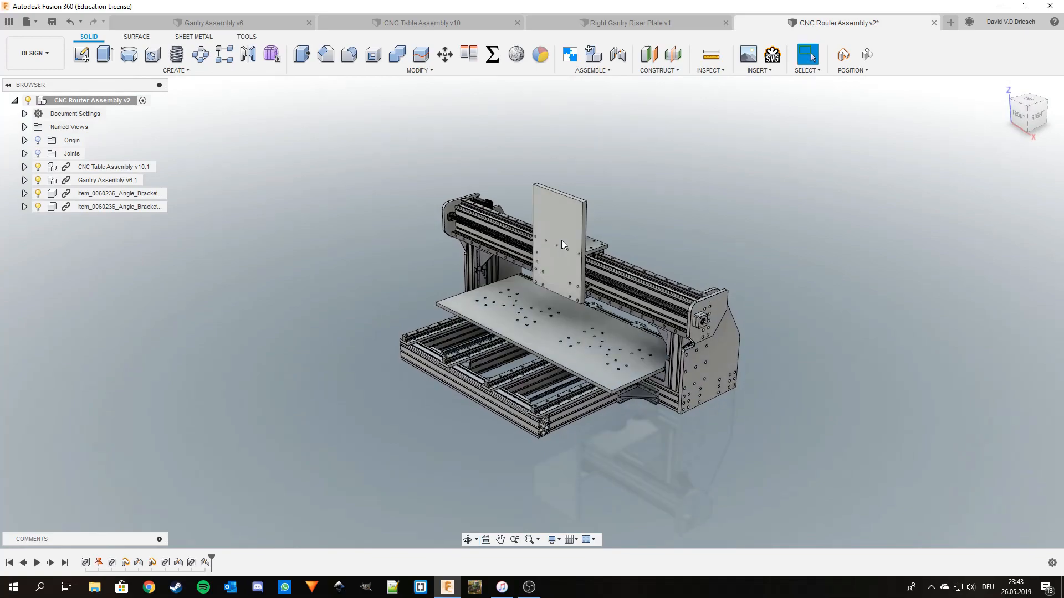
pyautogui.keyDown('shift'); pyautogui.moveTo(694, 264); pyautogui.dragTo(658, 226, button='middle'); pyautogui.keyUp('shift')
pyautogui.press('Escape')
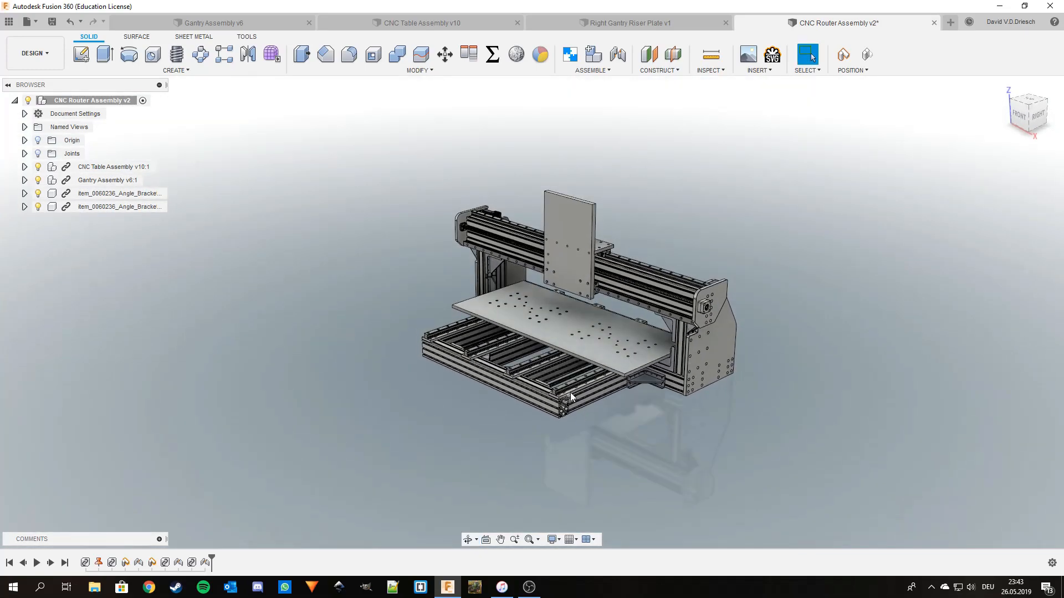
pyautogui.scroll(2, 571, 390)
pyautogui.moveTo(558, 223); pyautogui.dragTo(563, 268, button='middle')
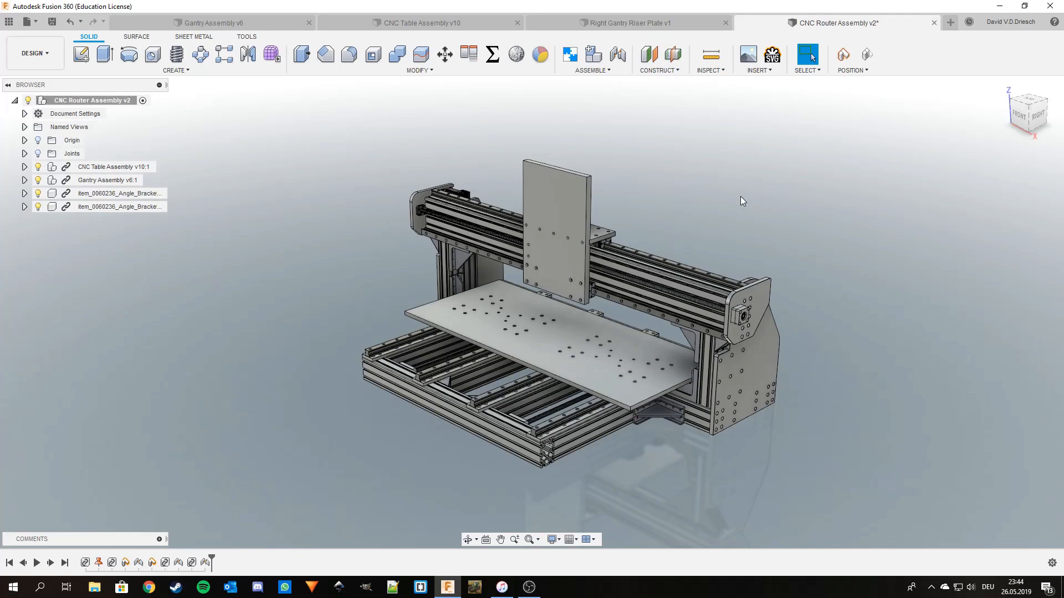
pyautogui.keyDown('shift'); pyautogui.moveTo(710, 224); pyautogui.dragTo(627, 270, button='middle'); pyautogui.keyUp('shift')
pyautogui.scroll(3, 579, 298)
pyautogui.moveTo(623, 348); pyautogui.dragTo(607, 336, button='middle')
pyautogui.scroll(-3, 736, 404)
pyautogui.keyDown('shift'); pyautogui.moveTo(810, 417); pyautogui.dragTo(797, 441, button='middle'); pyautogui.keyUp('shift')
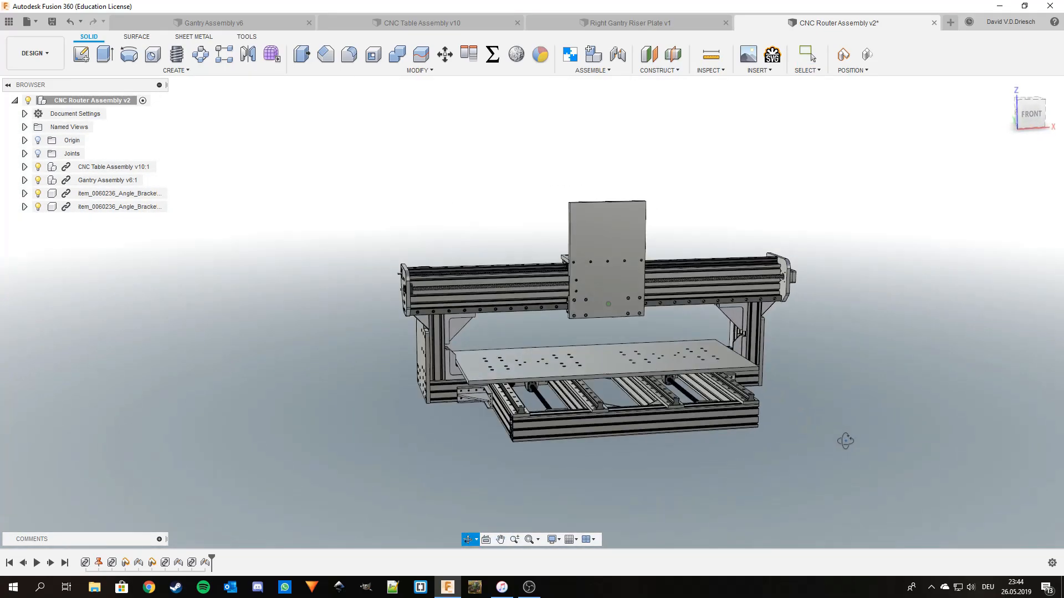
# Examine how the left riser plate's screw holes line up with the profile slots in the left side view
pyautogui.click(1024, 120)
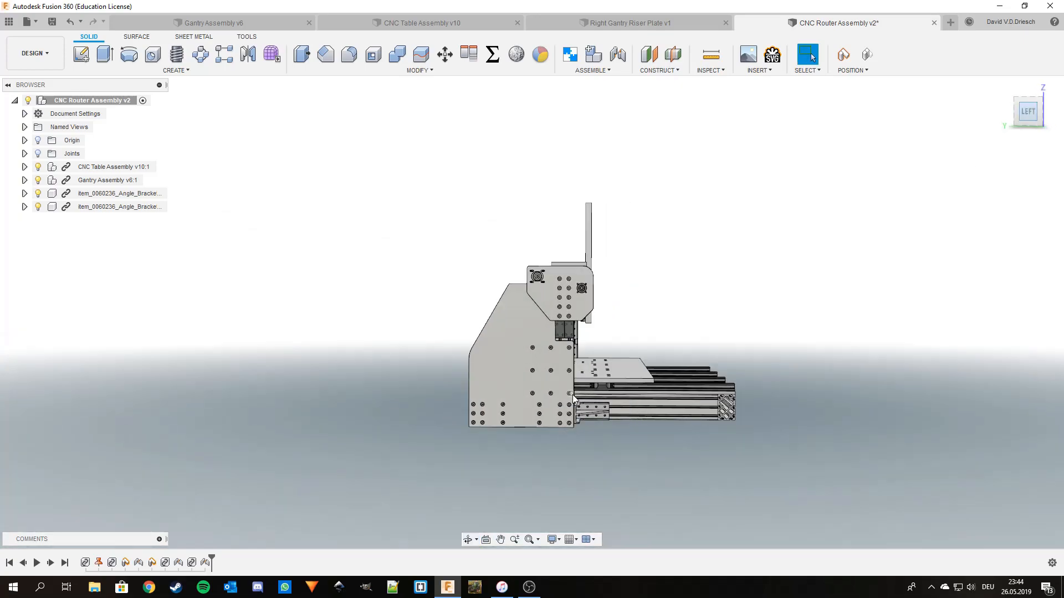
pyautogui.scroll(10, 573, 394)
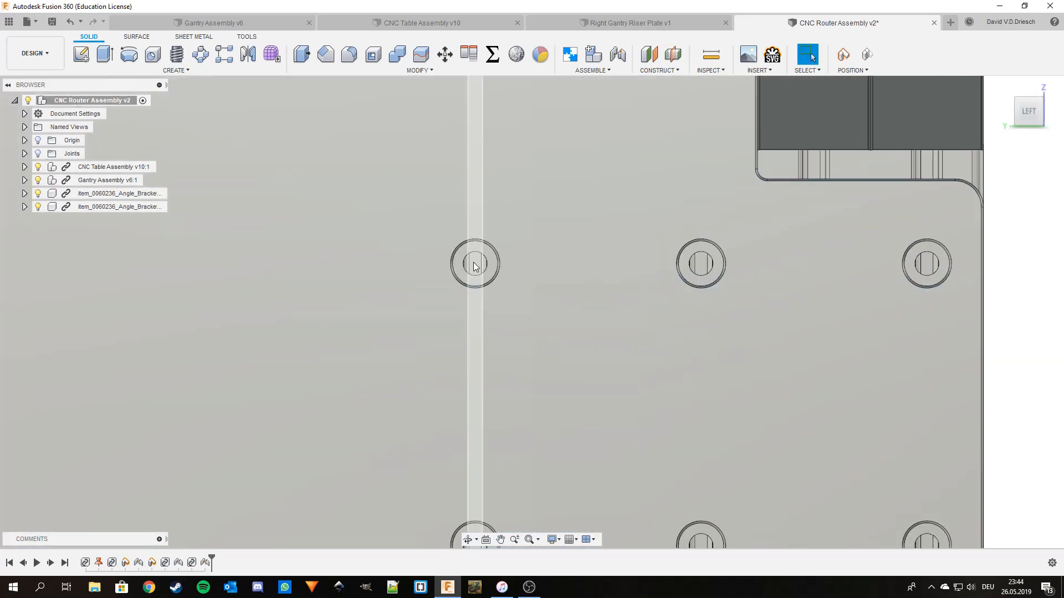
pyautogui.scroll(3, 473, 264)
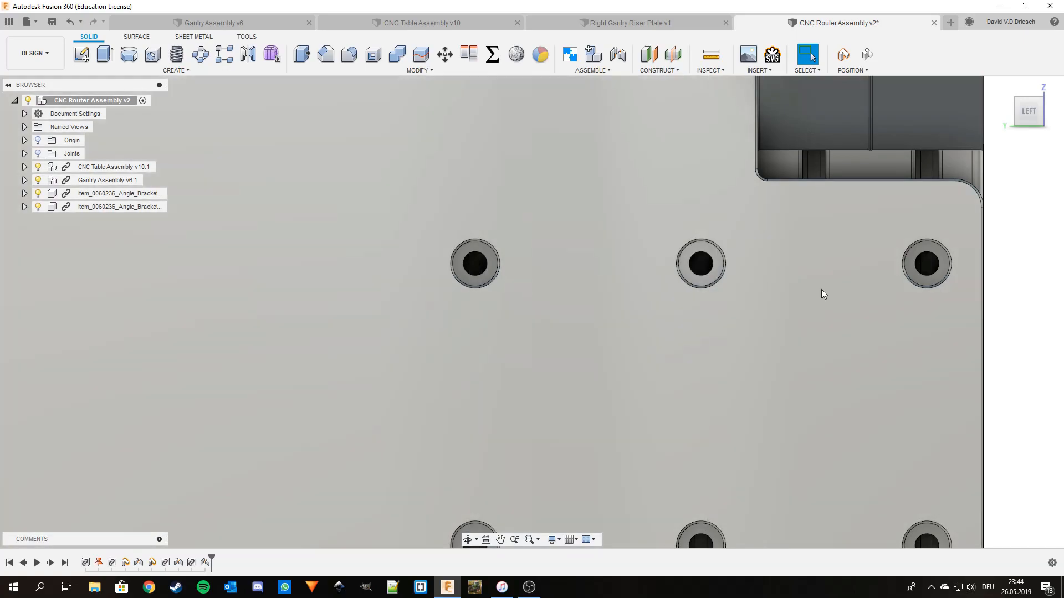
pyautogui.scroll(3, 930, 268)
pyautogui.scroll(-10, 930, 268)
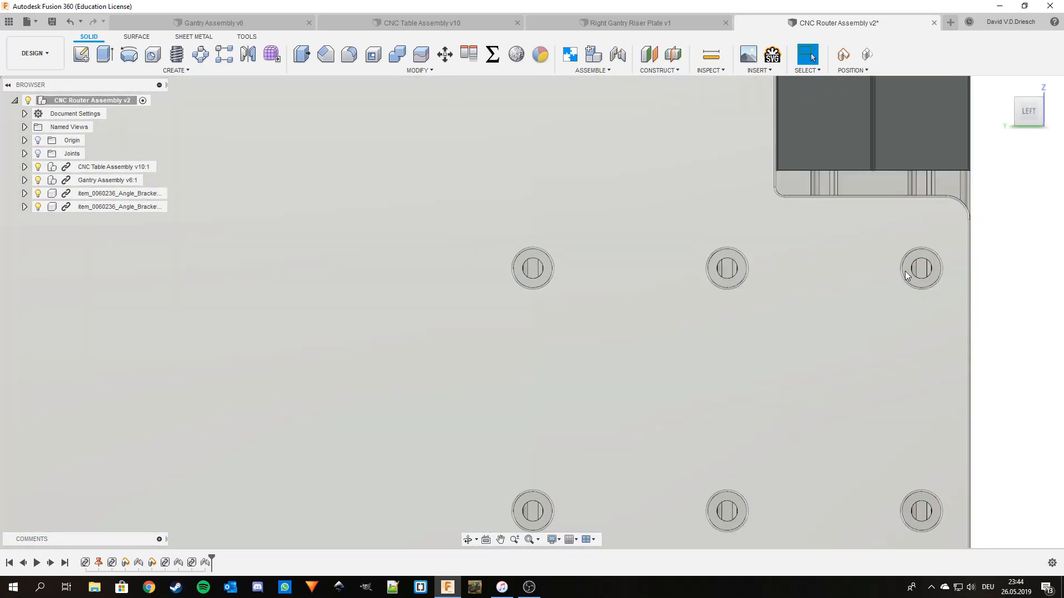
pyautogui.keyDown('shift'); pyautogui.moveTo(865, 311); pyautogui.dragTo(532, 293, button='middle'); pyautogui.keyUp('shift')
pyautogui.scroll(-3, 793, 345)
pyautogui.keyDown('shift'); pyautogui.moveTo(768, 327); pyautogui.dragTo(636, 365, button='middle'); pyautogui.keyUp('shift')
pyautogui.press('Escape')
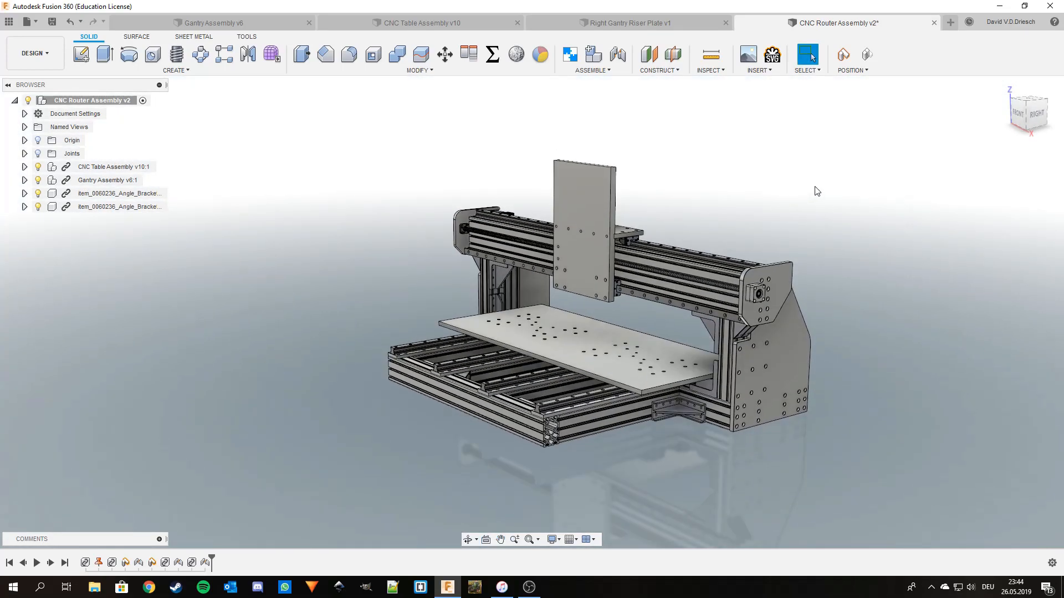